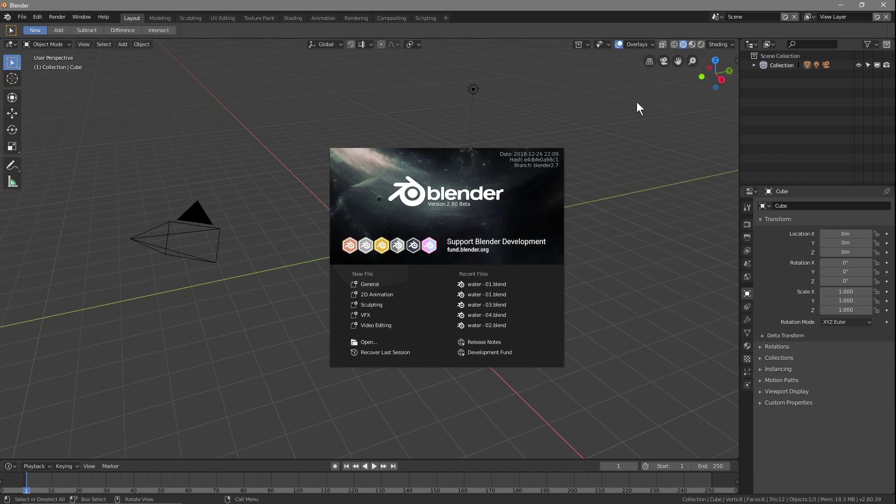
# Step: Save the project as "water - 01.blend" in the "blender 2.8 - Eevee - Fluid Simulation Beginners Tutorial" folder
pyautogui.click(23, 16)
pyautogui.click(22, 17)
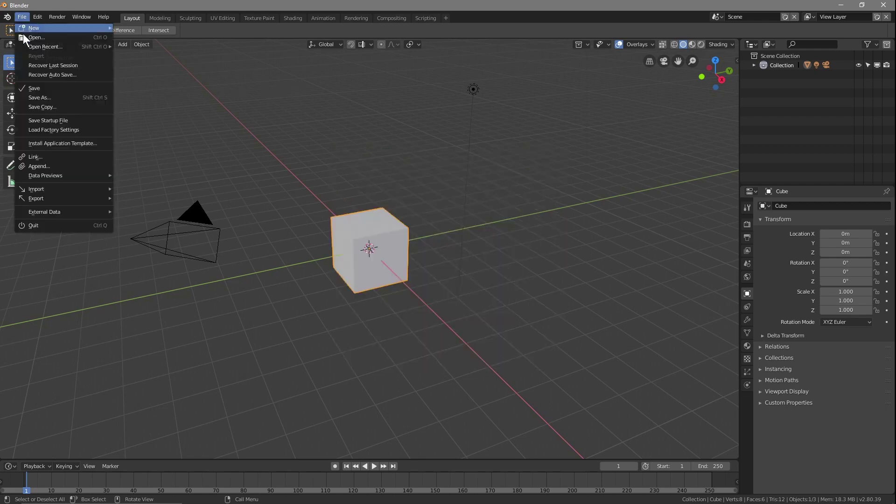
pyautogui.click(38, 91)
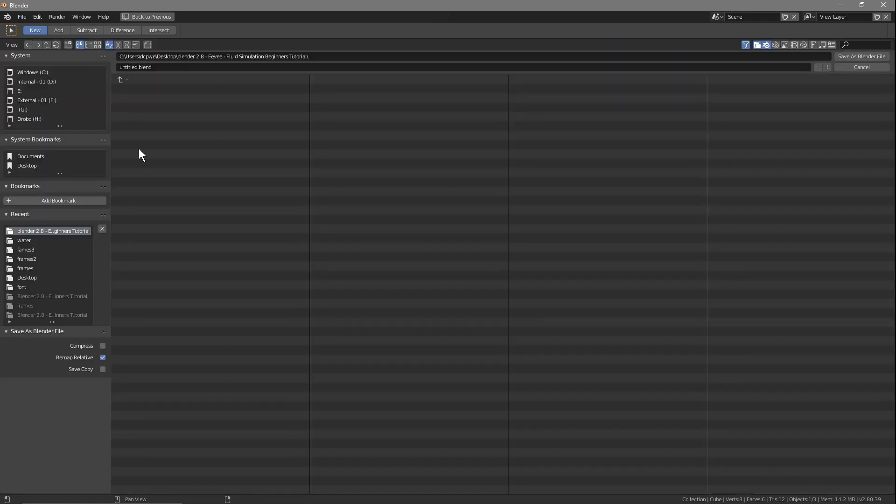
pyautogui.doubleClick(137, 68)
pyautogui.write('water - 01')
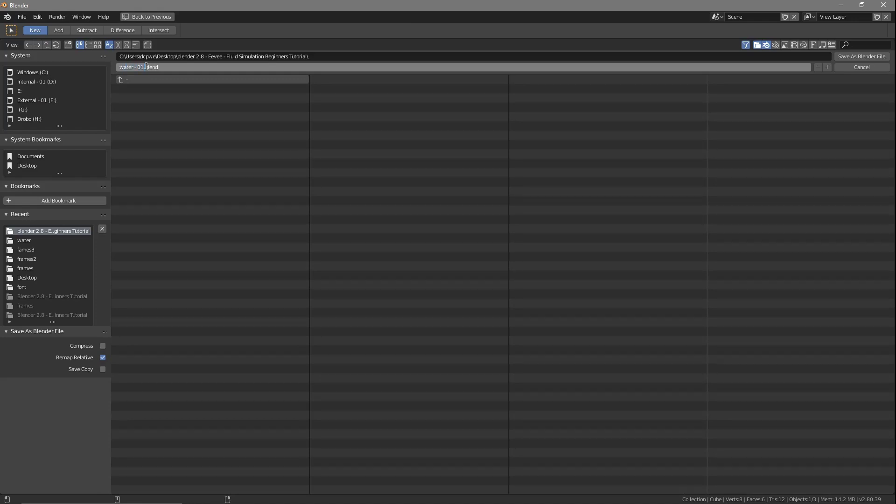
pyautogui.click(860, 56)
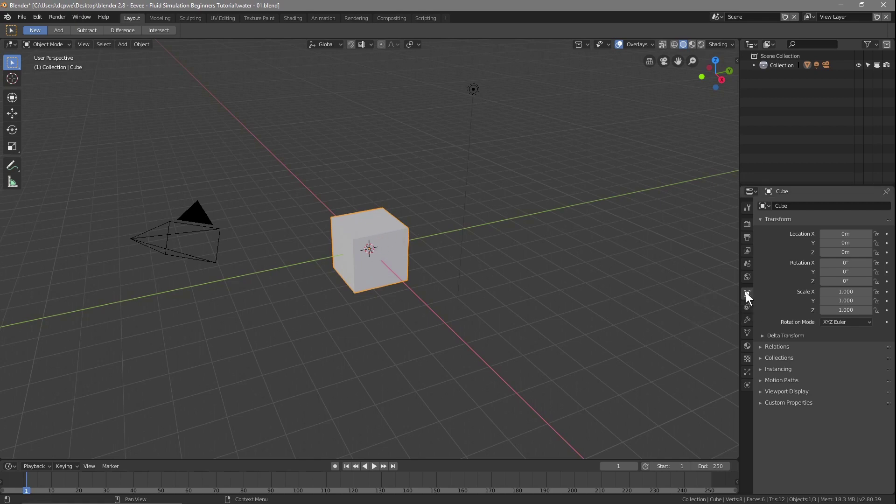
# Step: Set the default cube's scale to 10 on X, 10 on Y and 5 on Z in its transform properties
pyautogui.click(846, 292)
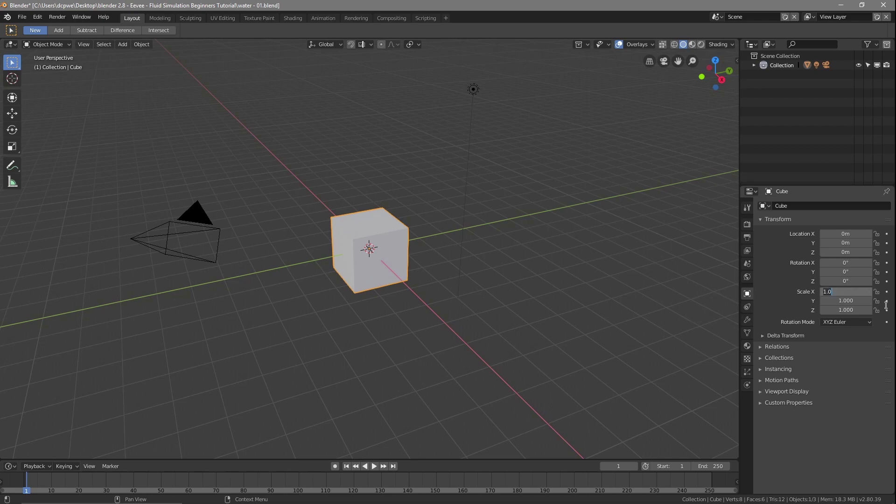
pyautogui.write('10')
pyautogui.press('Tab')
pyautogui.write('10')
pyautogui.press('Return')
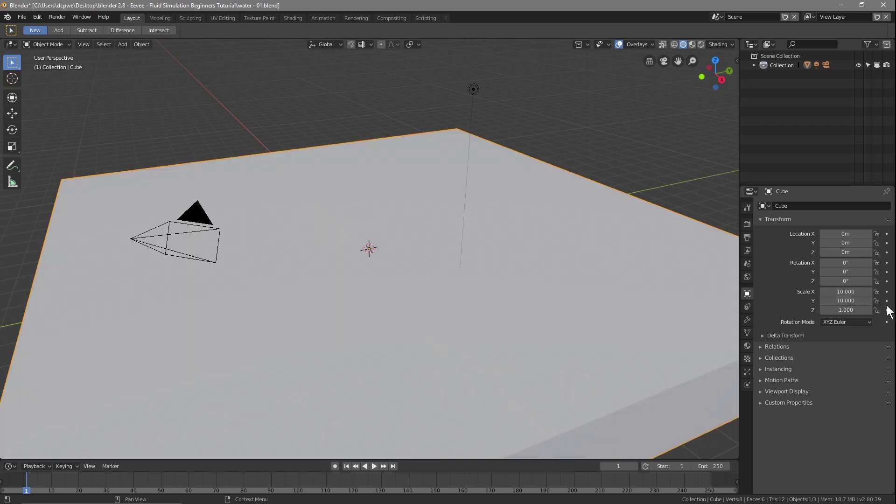
pyautogui.click(843, 310)
pyautogui.write('5')
pyautogui.press('Return')
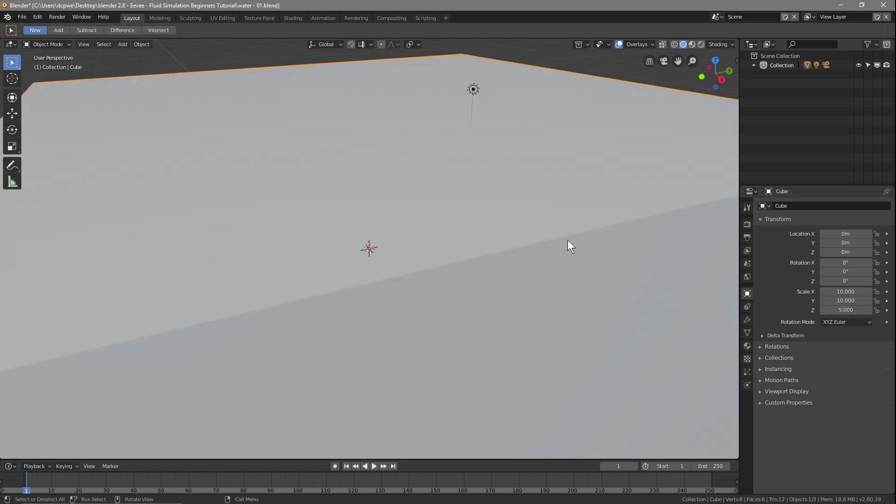
pyautogui.scroll(-6, 559, 239)
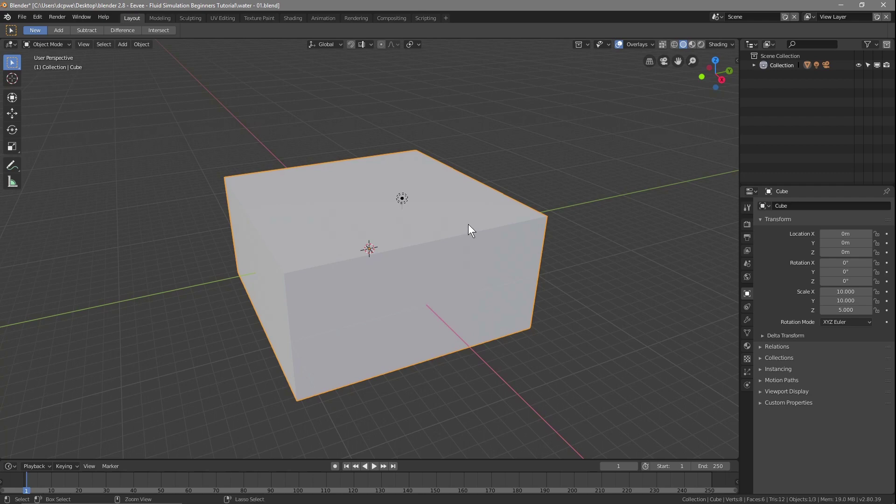
# Step: Undo the cube's scale changes on all three axes
pyautogui.hotkey('ctrl', 'z')
pyautogui.hotkey('ctrl', 'z')
pyautogui.hotkey('ctrl', 'z')
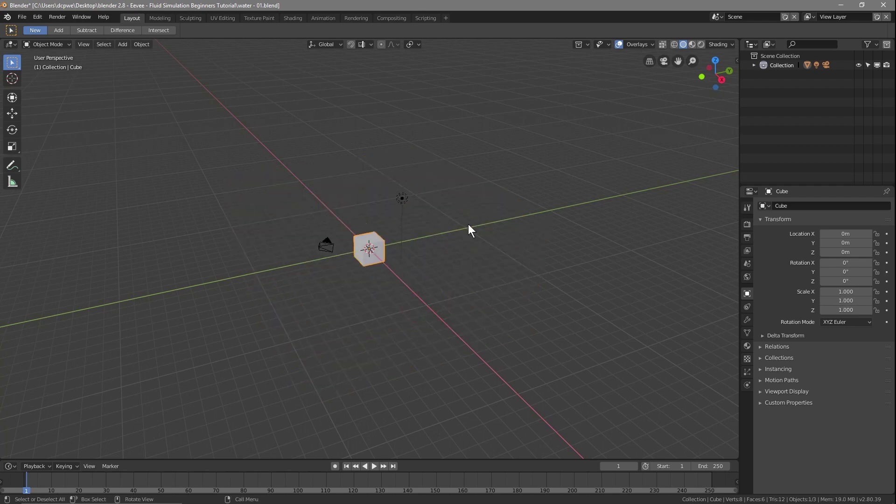
# Step: Scale the cube by a factor of 10 on X and Y, with the global Z axis locked
pyautogui.scroll(6, 345, 253)
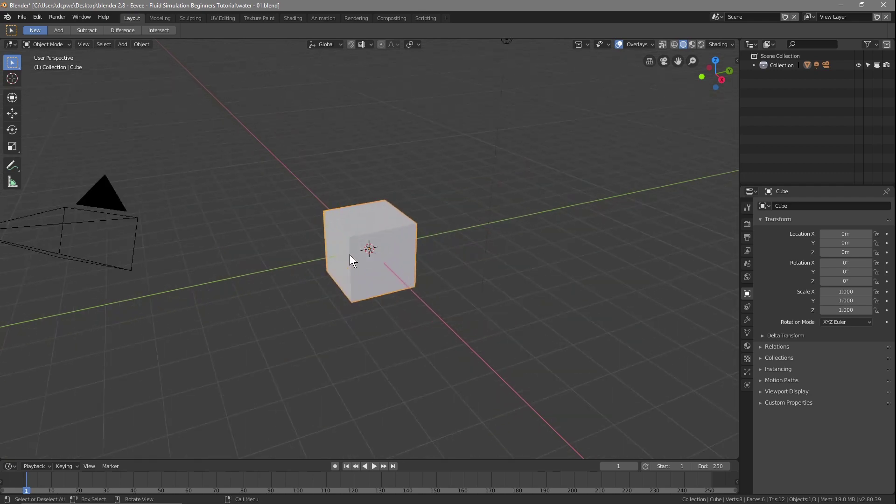
pyautogui.scroll(-3, 397, 253)
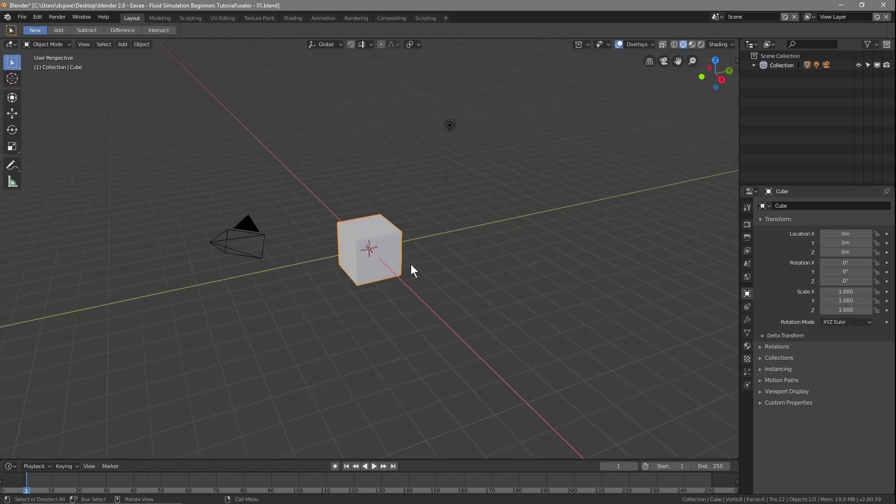
pyautogui.press('s')
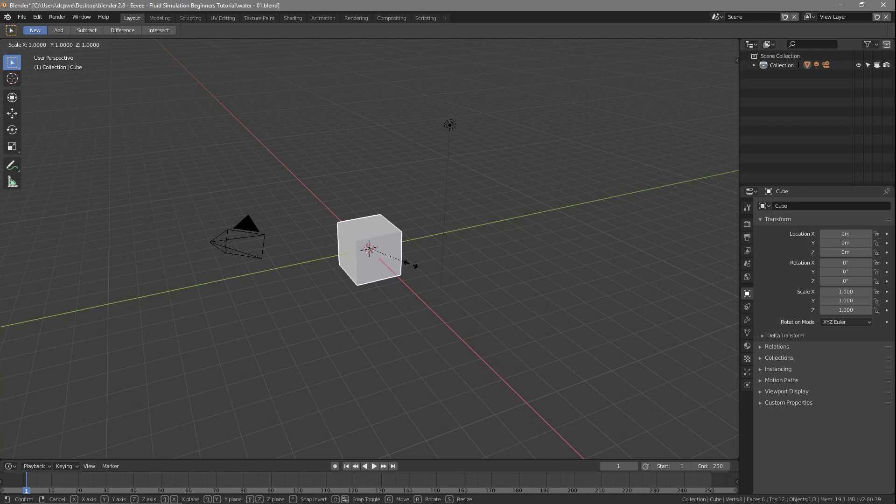
pyautogui.hotkey('shift', 'z')
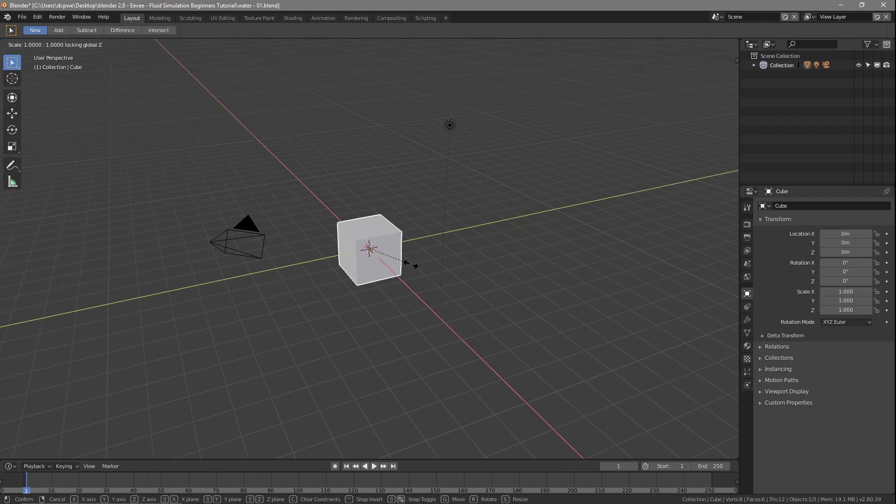
pyautogui.write('10')
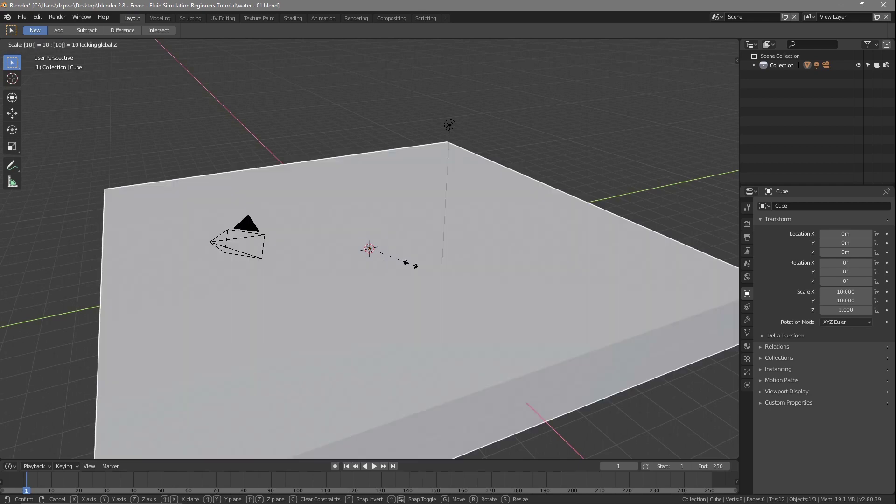
pyautogui.press('Return')
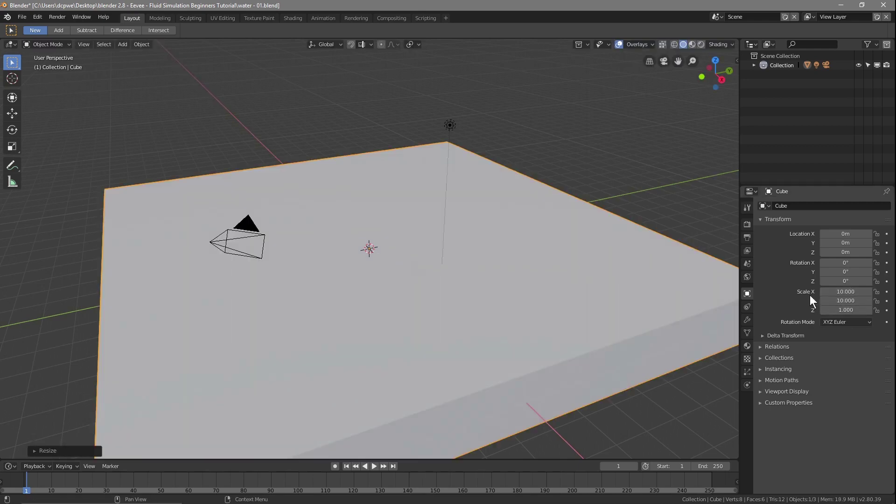
# Step: Scale the cube by a factor of 5 along the global Z axis and switch to the right orthographic view
pyautogui.press('s')
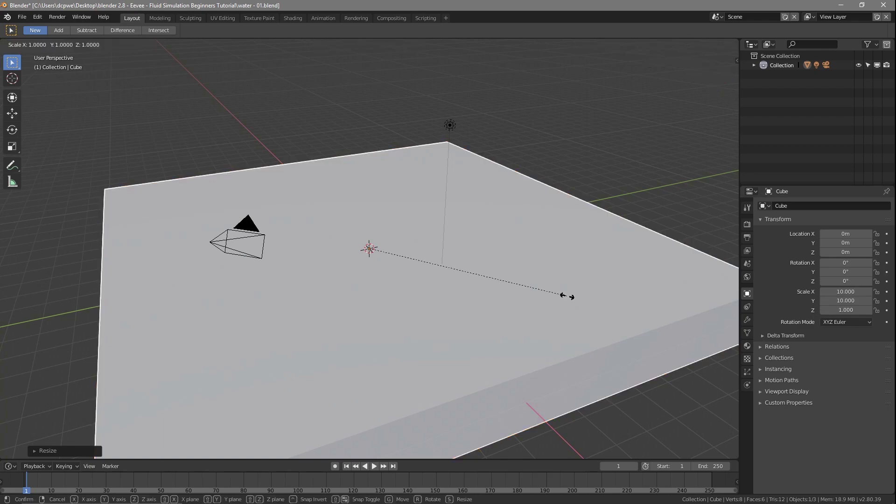
pyautogui.press('z')
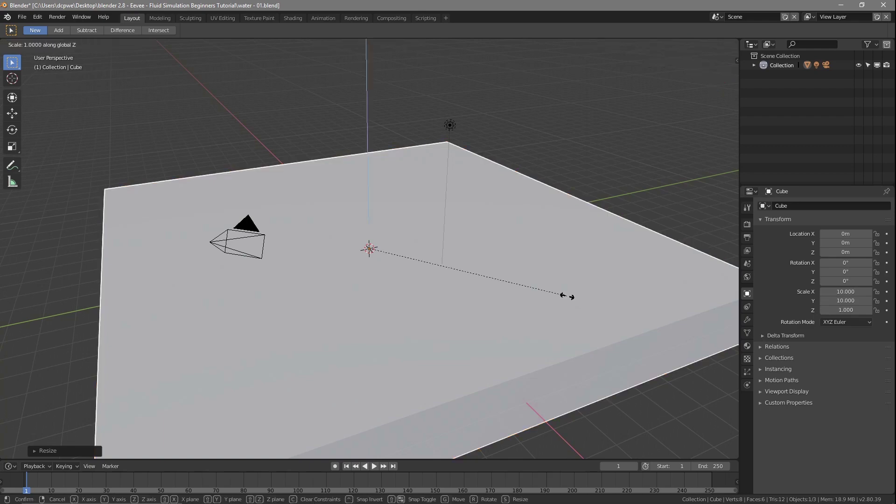
pyautogui.press('5')
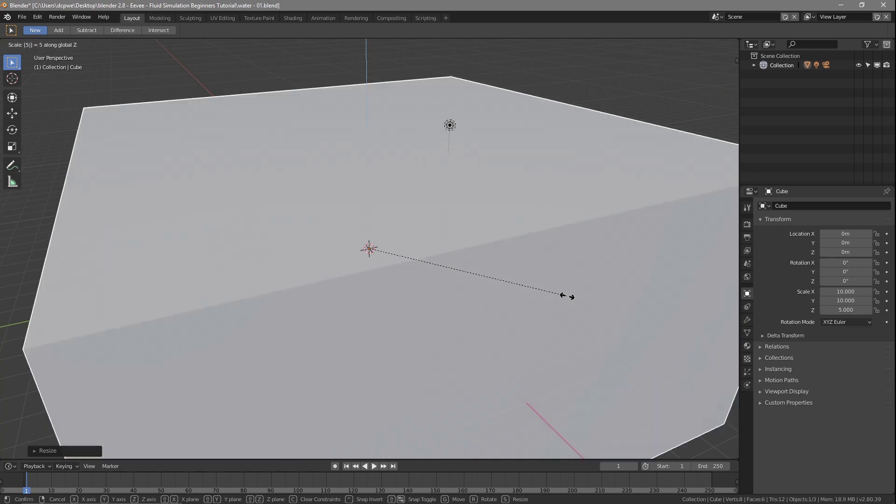
pyautogui.press('Return')
pyautogui.scroll(-5, 568, 296)
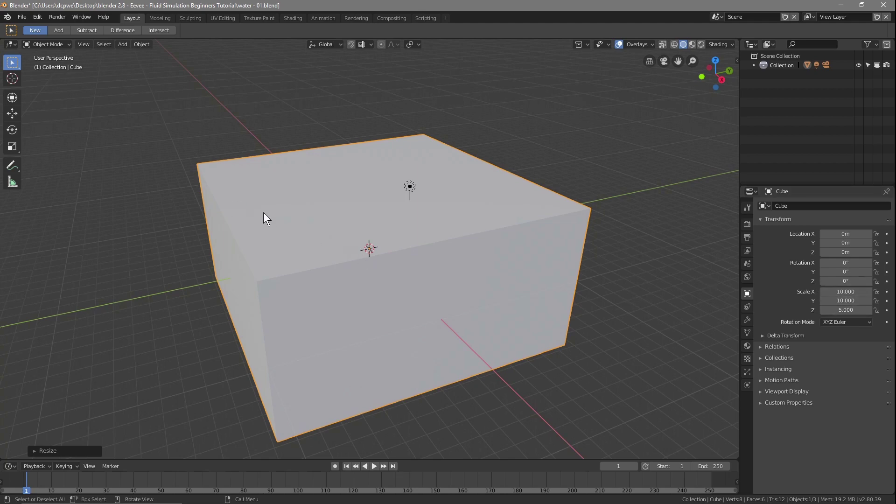
pyautogui.press('KP_3')
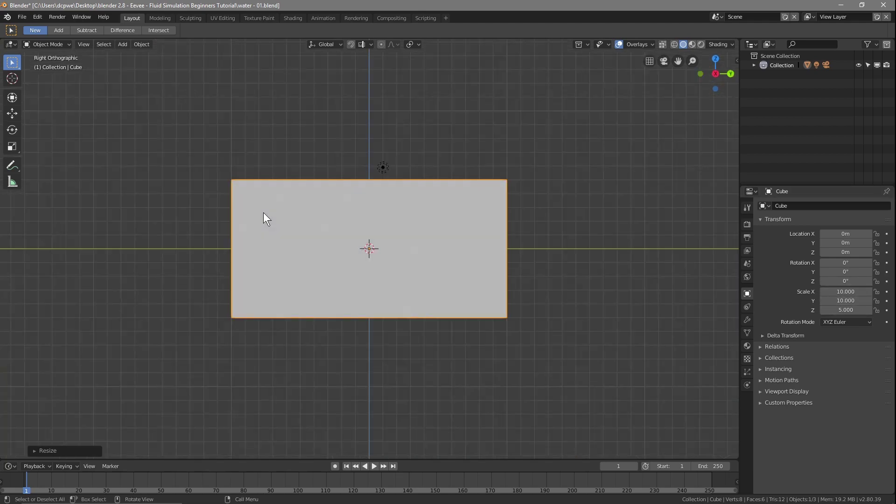
# Step: Check the Emulate Numpad option in the Input preferences and close the preferences
pyautogui.click(39, 17)
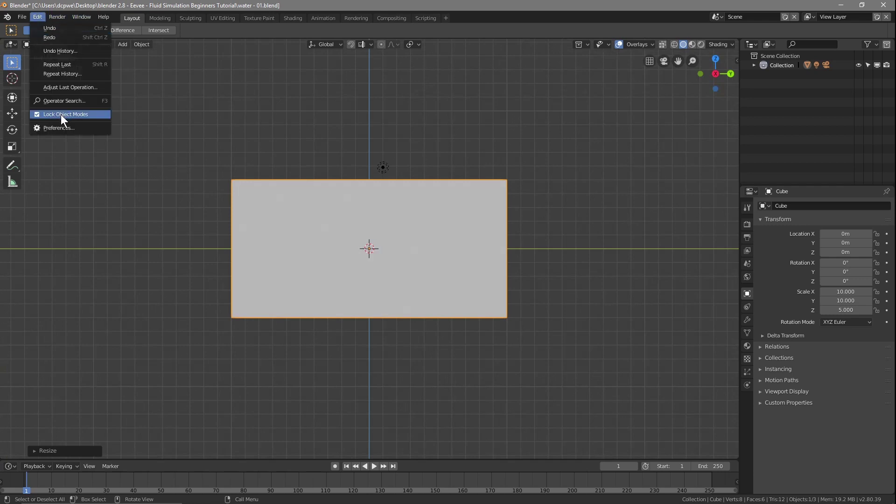
pyautogui.click(67, 130)
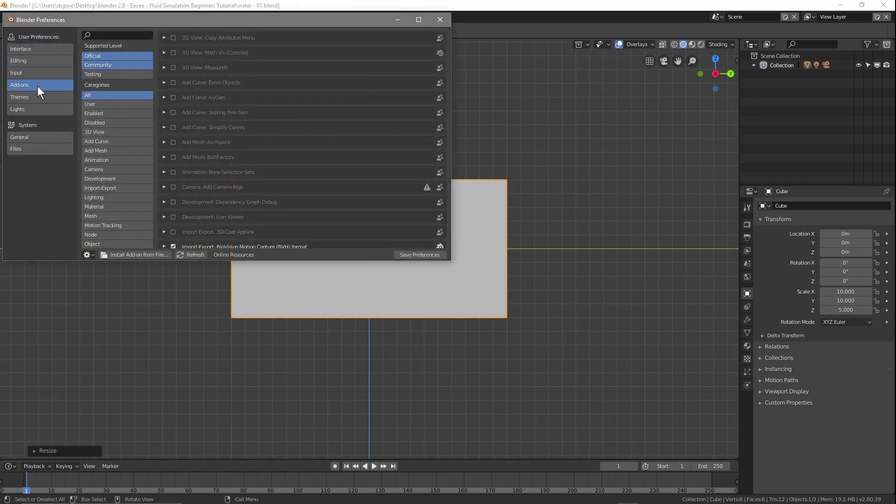
pyautogui.click(24, 74)
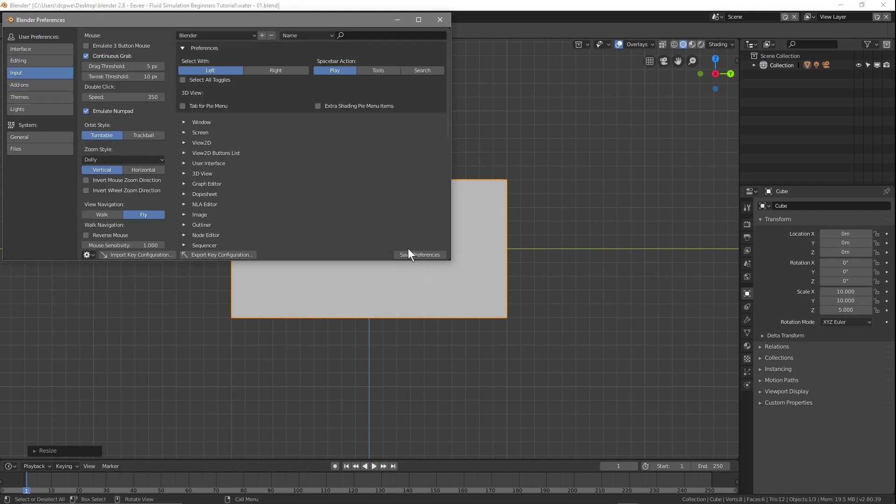
pyautogui.click(440, 19)
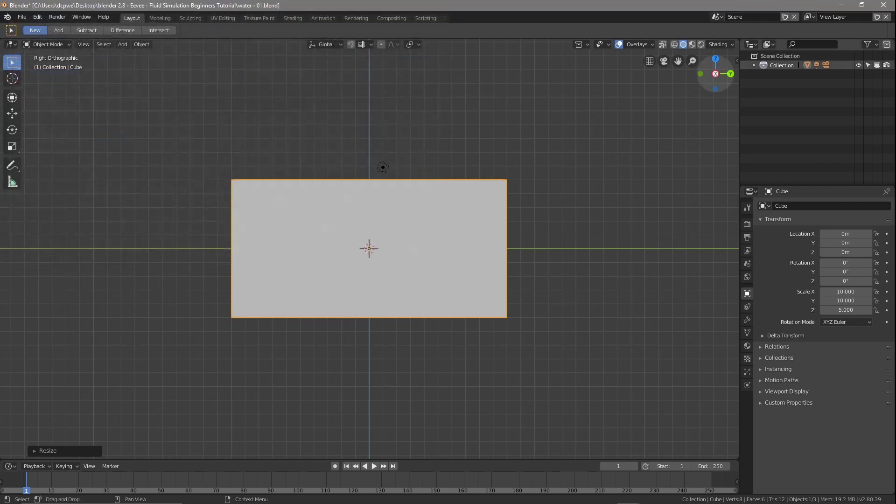
# Step: Switch to the Photos window showing uk keyboard.jpg, examine the number pad and the upper number row, and close the image
pyautogui.hotkey('alt', 'Tab')
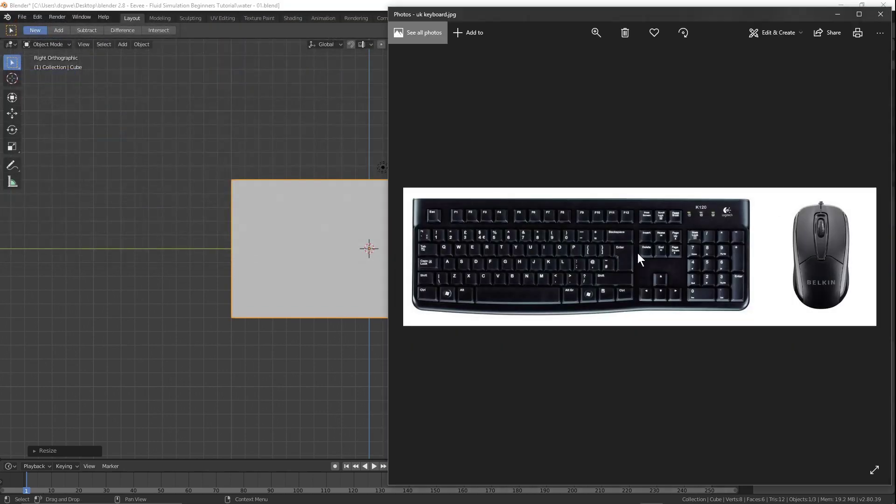
pyautogui.click(859, 14)
pyautogui.scroll(3, 728, 259)
pyautogui.moveTo(728, 259); pyautogui.dragTo(581, 251)
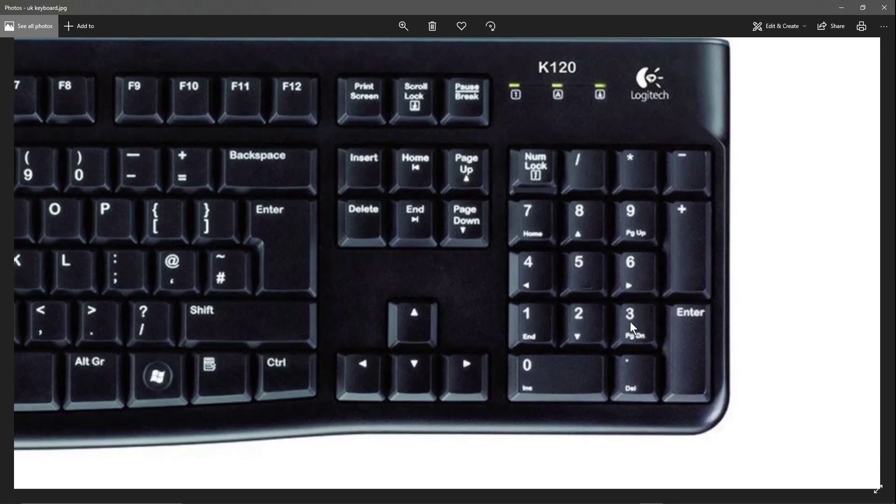
pyautogui.moveTo(630, 321); pyautogui.dragTo(670, 340)
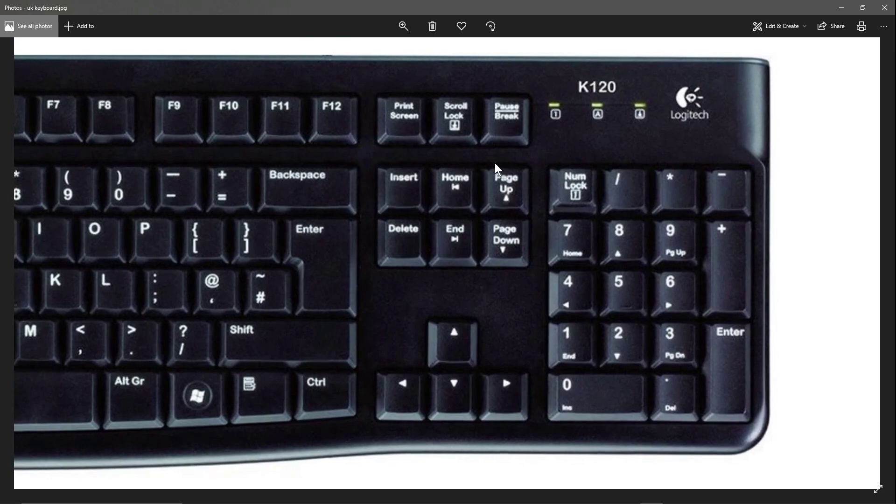
pyautogui.moveTo(178, 205); pyautogui.dragTo(536, 200)
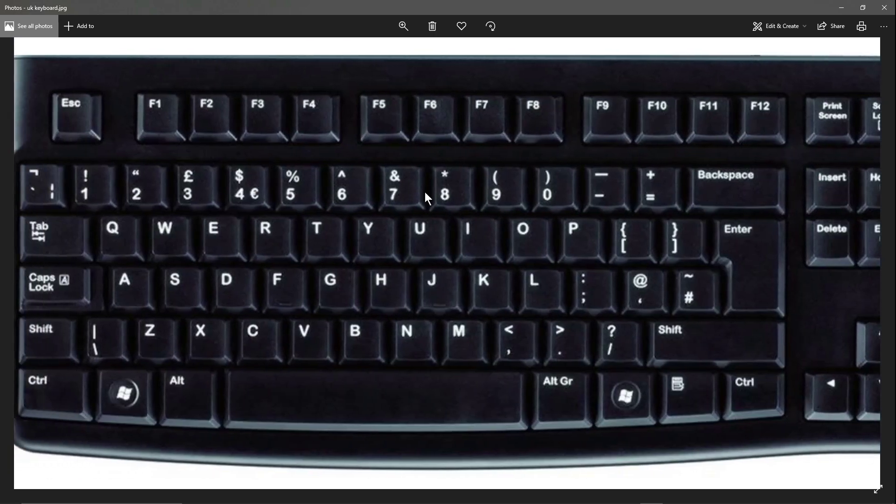
pyautogui.scroll(-4, 451, 228)
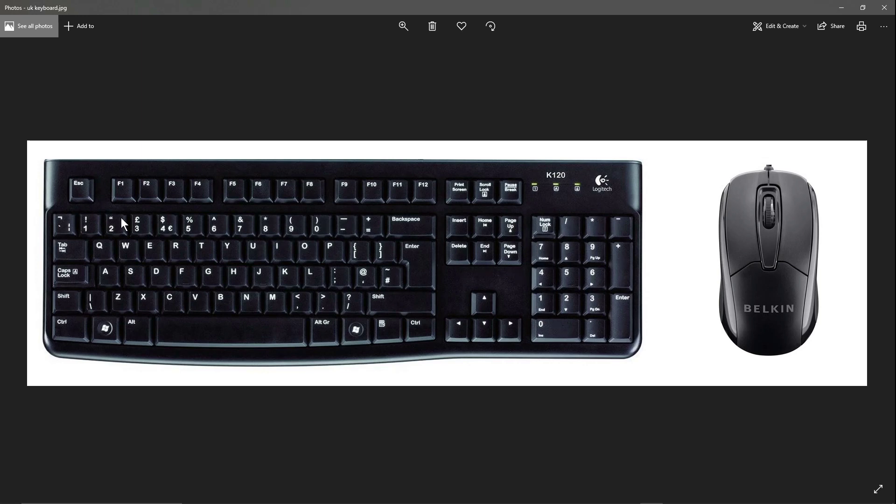
pyautogui.click(885, 7)
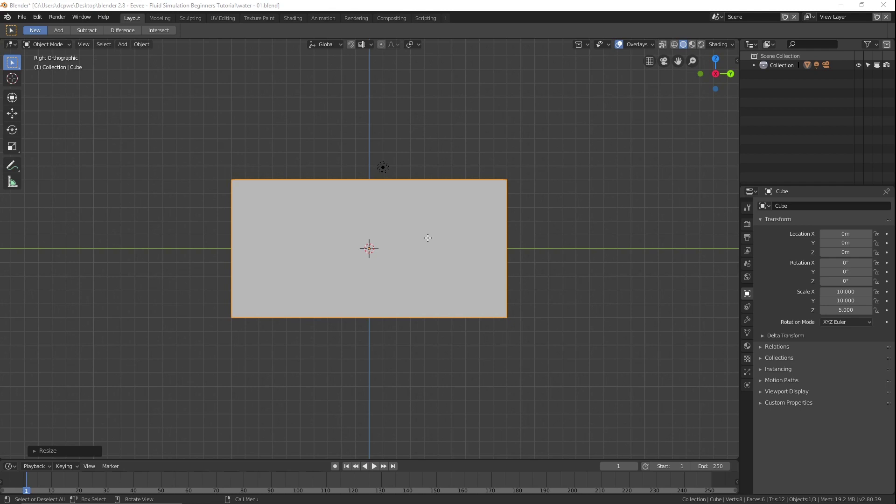
# Step: Move the cube up about 5.15 m along the global Z axis so its underside sits just above the ground line
pyautogui.click(444, 217)
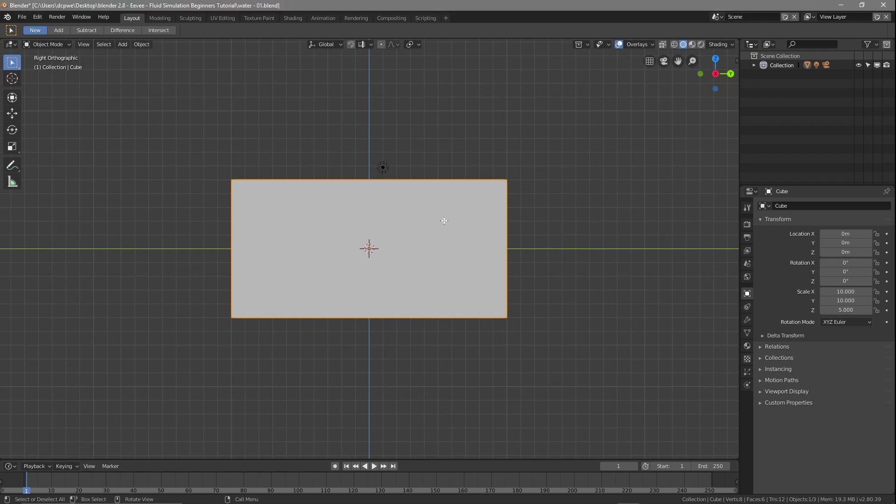
pyautogui.press('g')
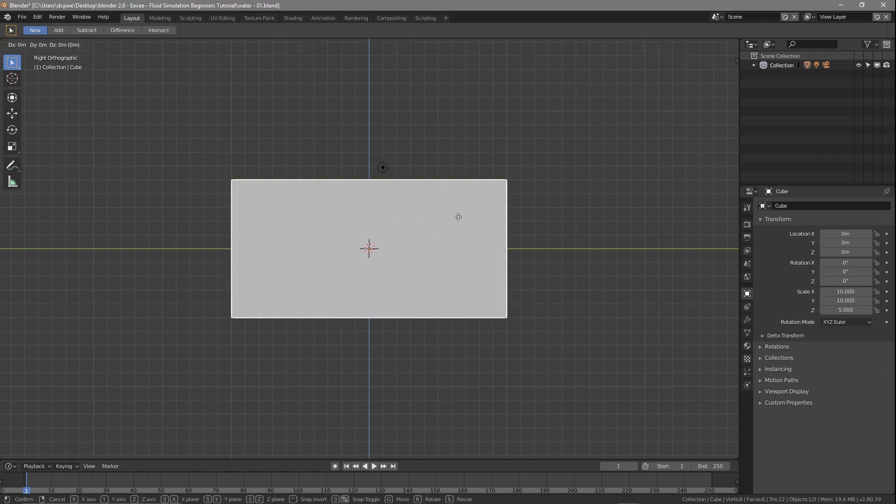
pyautogui.press('z')
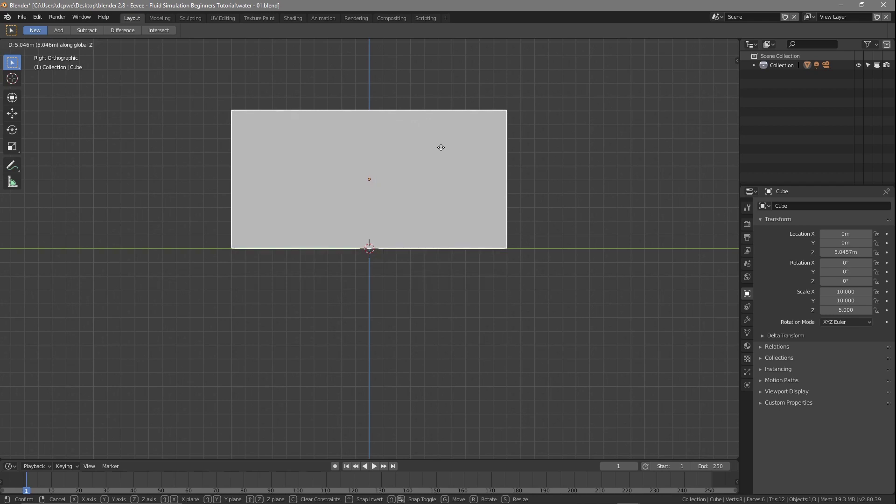
pyautogui.click(441, 146)
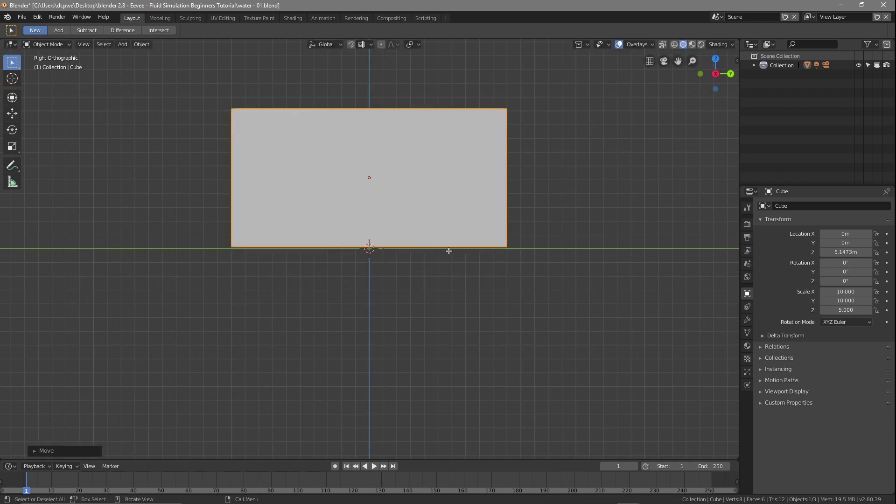
pyautogui.scroll(5, 449, 260)
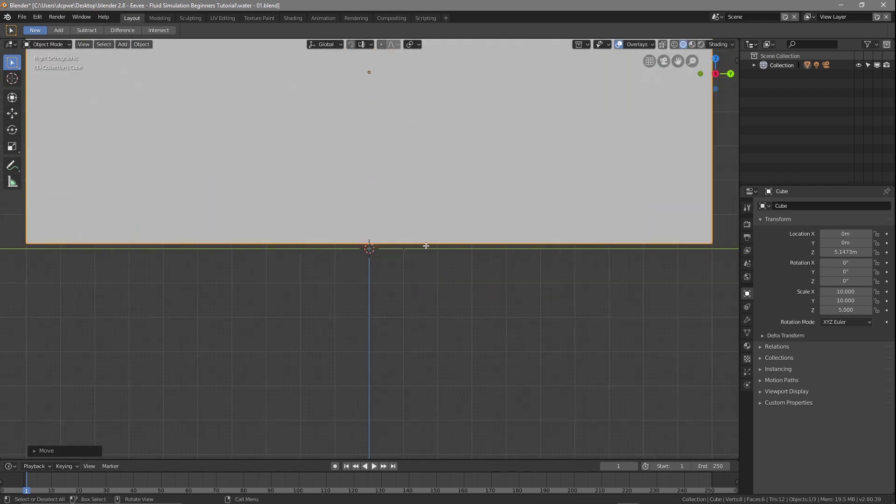
# Step: Turn on X-ray display in the viewport to see through the scaled cube and save the project
pyautogui.scroll(-3, 500, 332)
pyautogui.moveTo(545, 282); pyautogui.dragTo(445, 309, button='middle')
pyautogui.scroll(-4, 446, 309)
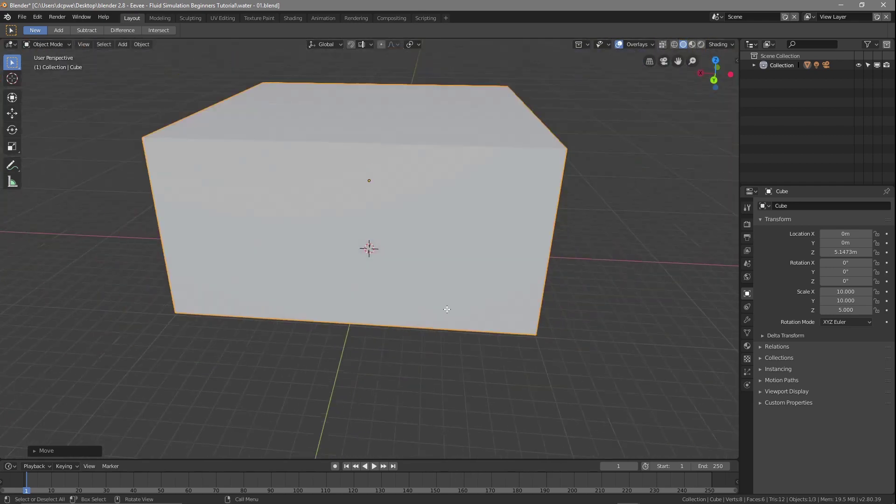
pyautogui.moveTo(367, 333); pyautogui.dragTo(395, 338, button='middle')
pyautogui.moveTo(578, 247); pyautogui.dragTo(558, 245, button='middle')
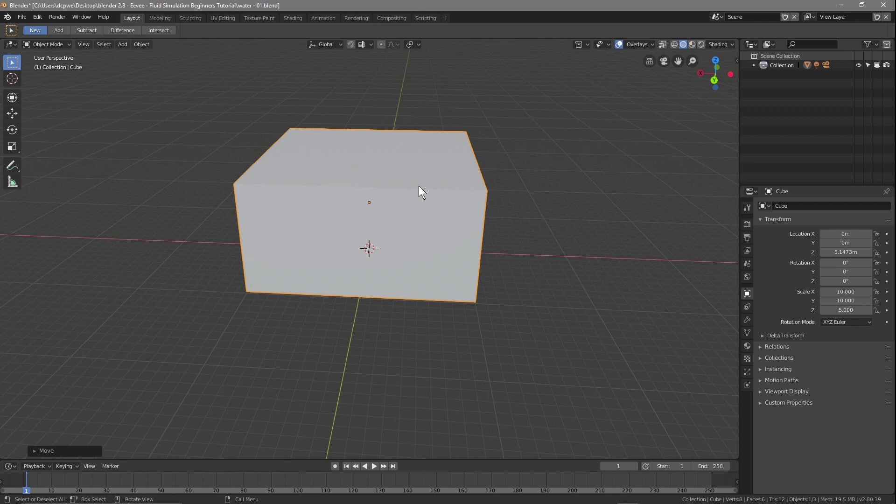
pyautogui.click(661, 44)
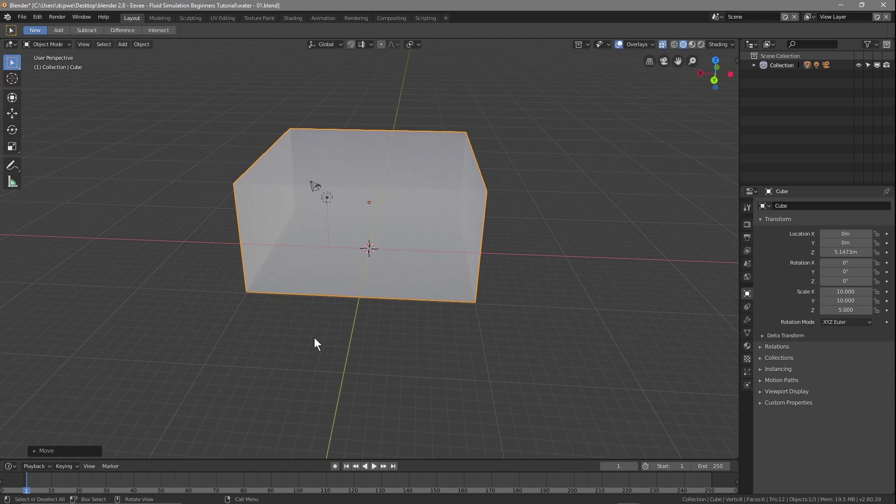
pyautogui.moveTo(285, 338); pyautogui.dragTo(393, 350, button='middle')
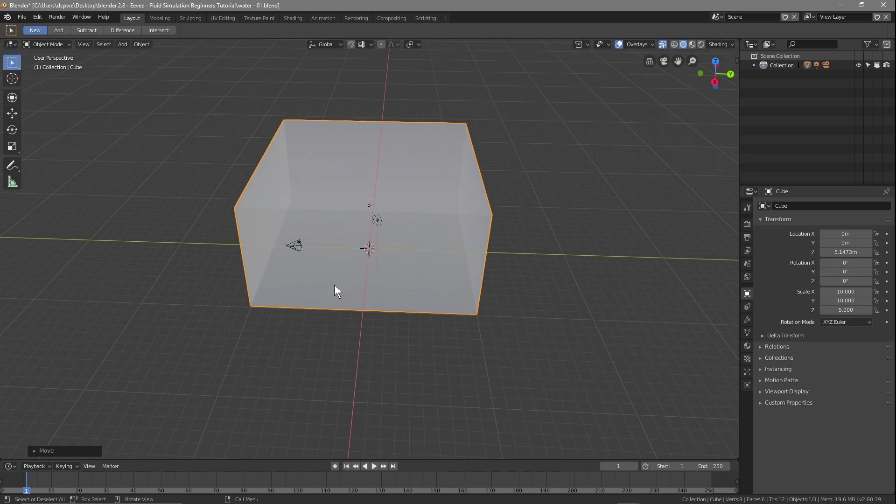
pyautogui.moveTo(156, 276); pyautogui.dragTo(457, 302, button='middle')
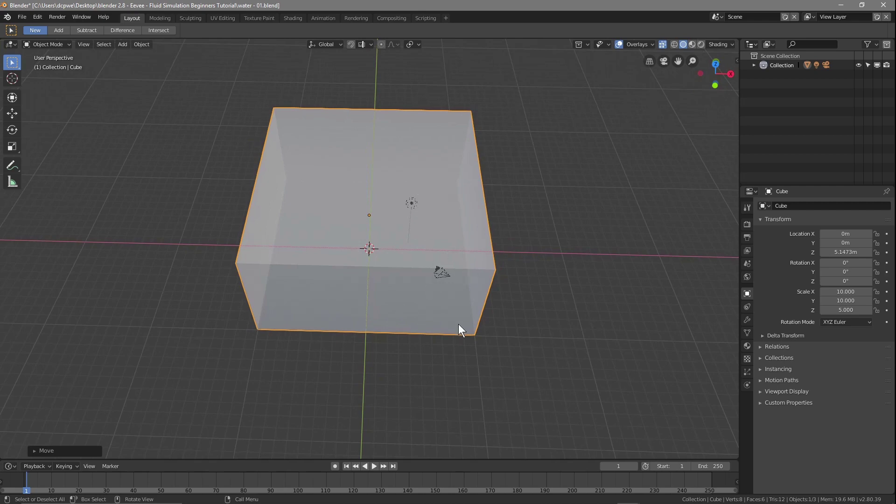
pyautogui.moveTo(456, 318); pyautogui.dragTo(454, 353, button='middle')
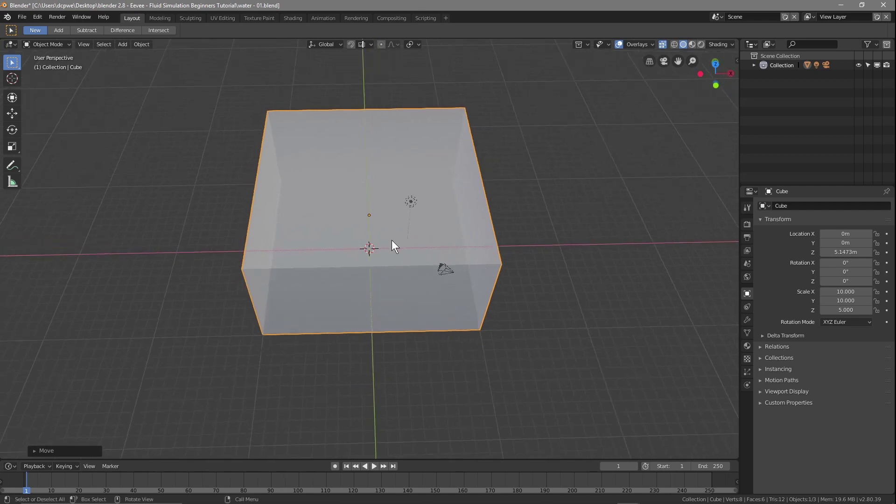
pyautogui.moveTo(421, 299); pyautogui.dragTo(420, 343, button='middle')
pyautogui.hotkey('ctrl', 's')
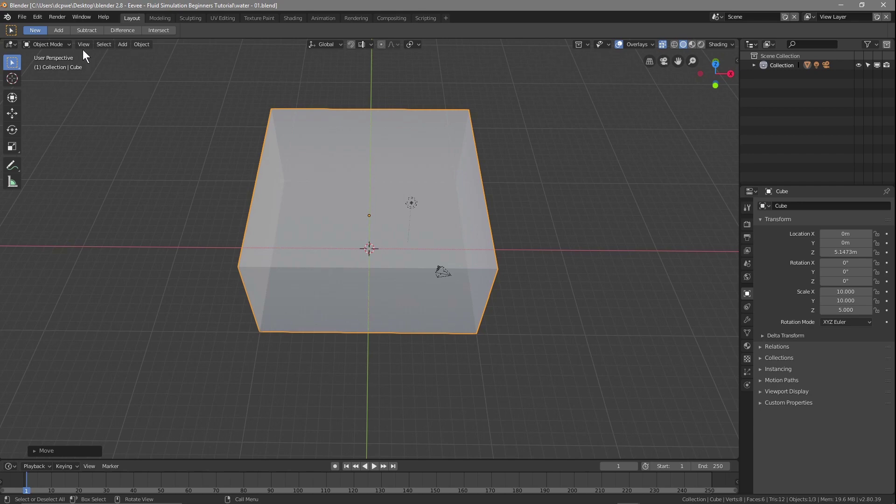
# Step: Put the cube into Edit Mode with face selection active and deselect all of its geometry
pyautogui.click(52, 45)
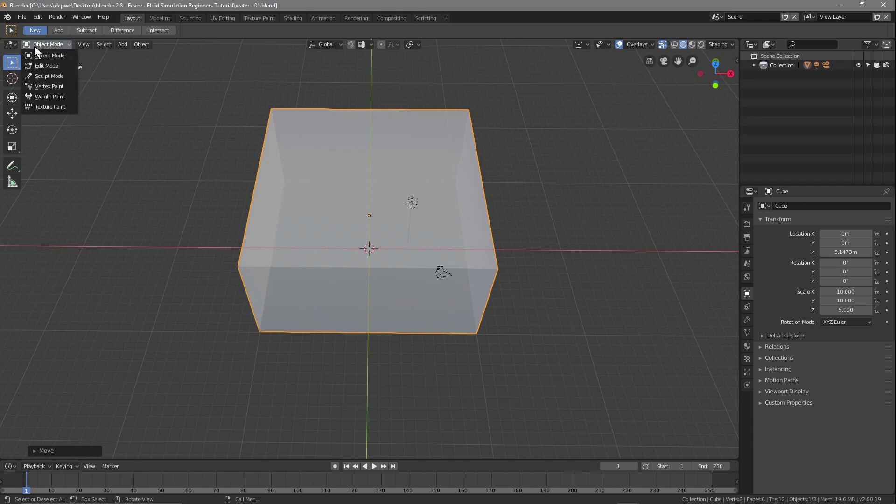
pyautogui.click(50, 67)
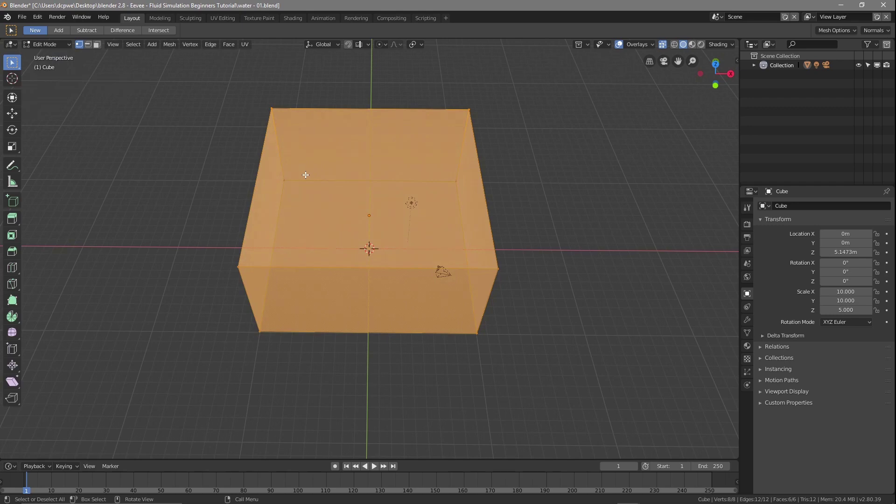
pyautogui.hotkey('alt', 'a')
pyautogui.press('a')
pyautogui.click(96, 45)
pyautogui.hotkey('alt', 'a')
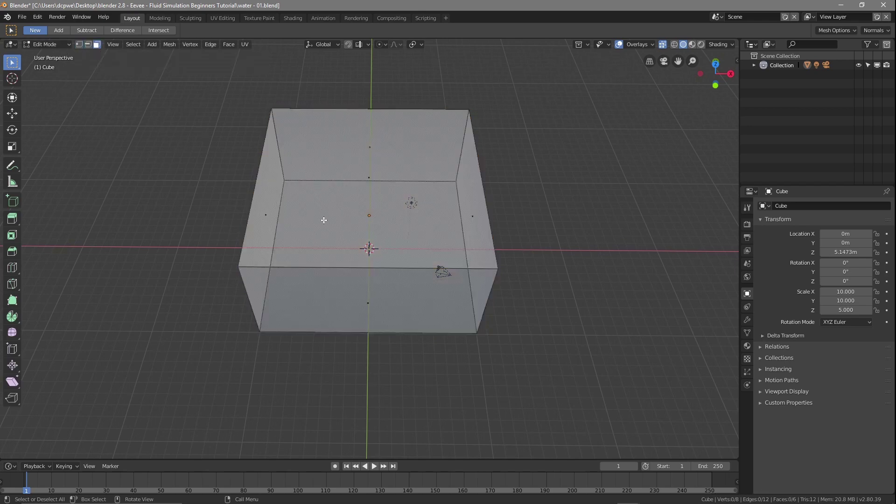
# Step: Delete the cube's top face to leave an open box
pyautogui.moveTo(323, 219); pyautogui.dragTo(366, 188, button='middle')
pyautogui.click(367, 188)
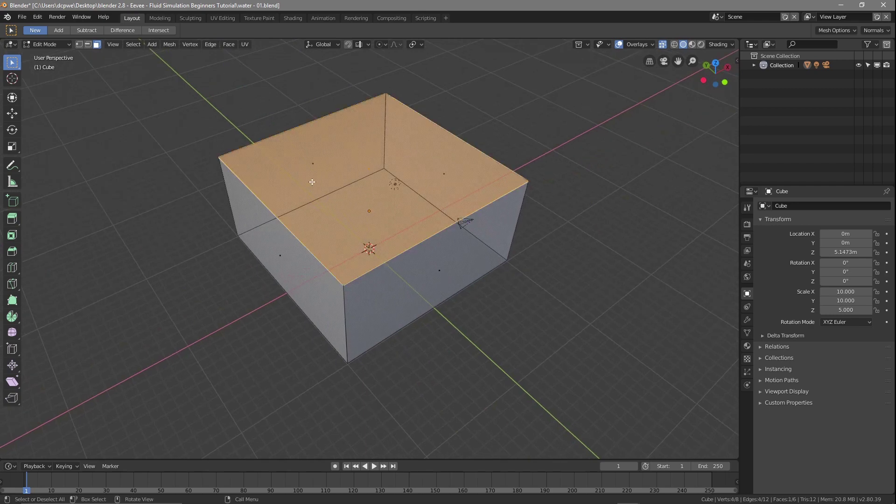
pyautogui.press('x')
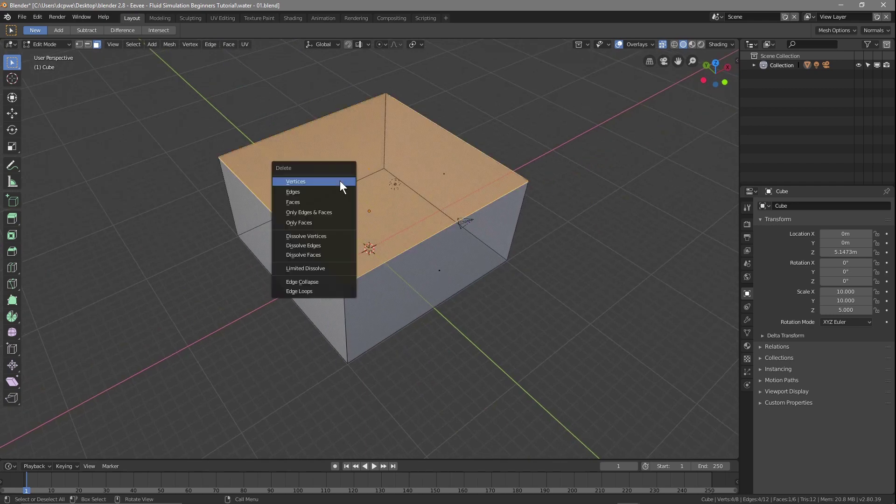
pyautogui.click(293, 204)
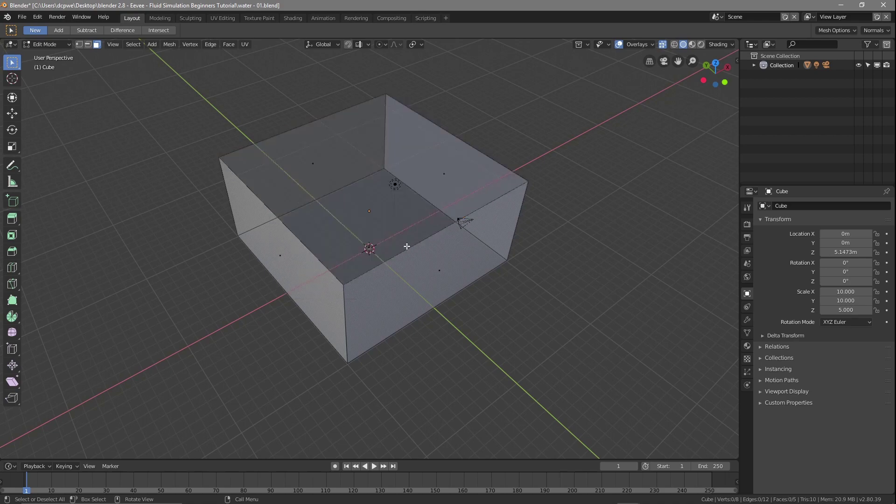
pyautogui.moveTo(394, 242); pyautogui.dragTo(302, 252, button='middle')
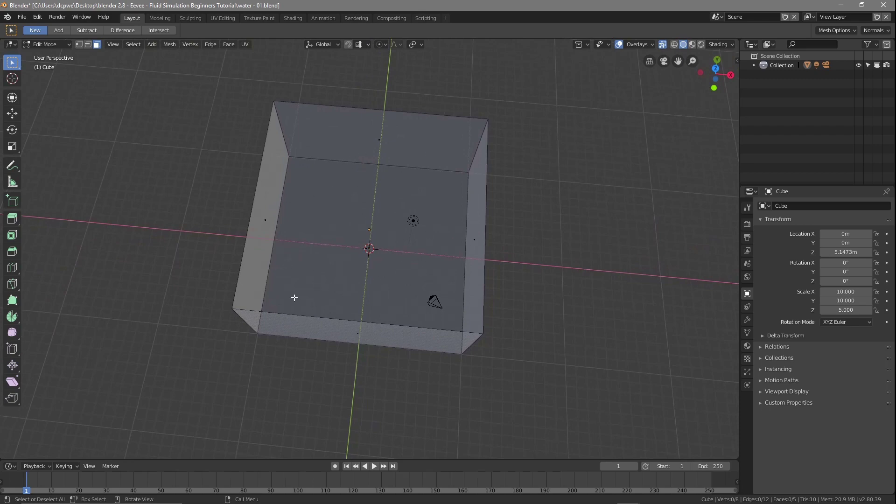
pyautogui.moveTo(328, 252); pyautogui.dragTo(190, 166, button='middle')
pyautogui.moveTo(321, 173); pyautogui.dragTo(330, 203, button='middle')
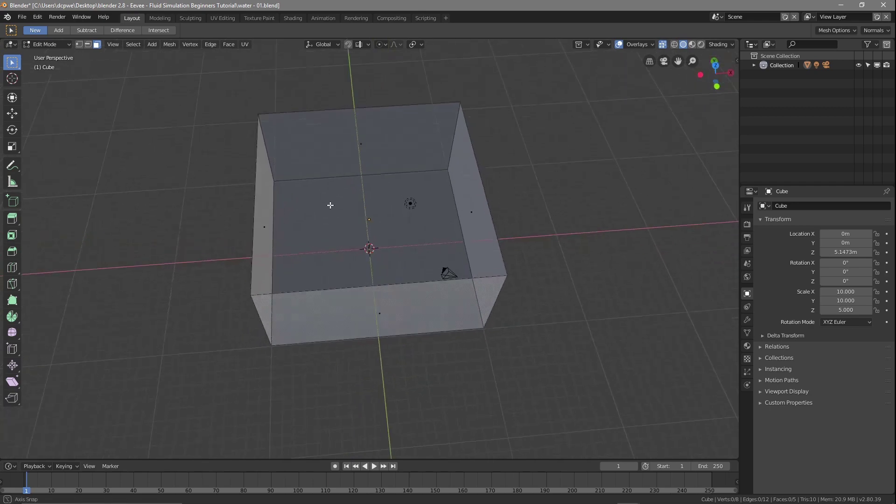
pyautogui.click(24, 15)
pyautogui.click(30, 92)
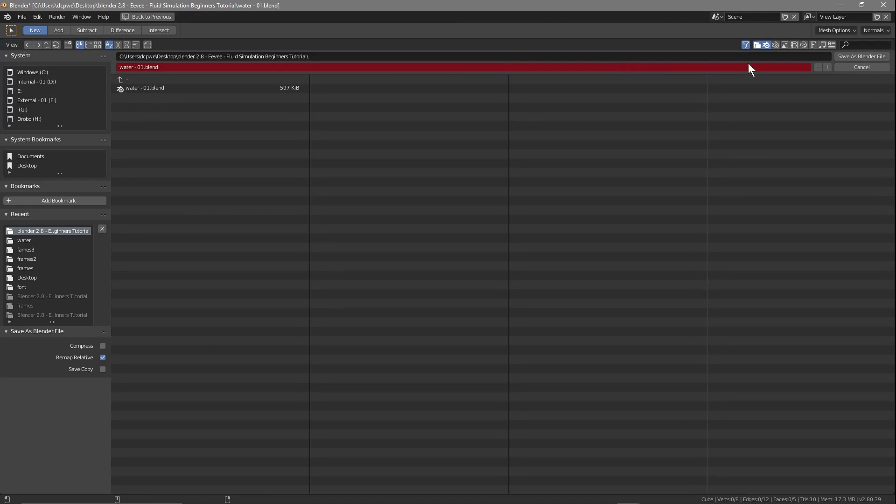
pyautogui.click(862, 67)
# Step: Save the project under its existing name and return the open box to Object Mode
pyautogui.click(22, 17)
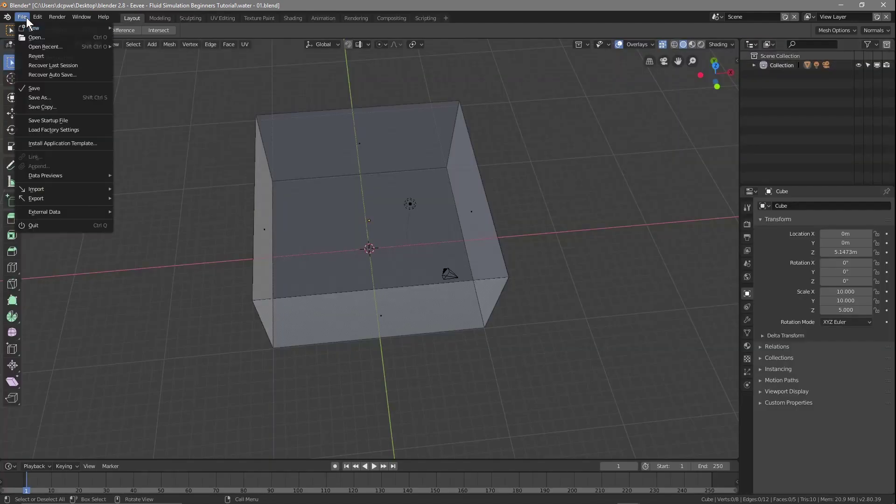
pyautogui.click(35, 88)
pyautogui.moveTo(347, 194); pyautogui.dragTo(340, 190, button='middle')
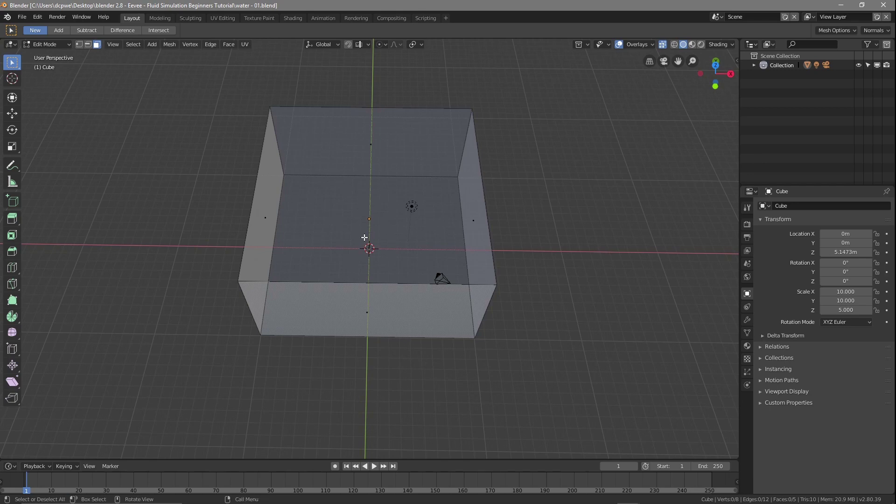
pyautogui.click(39, 44)
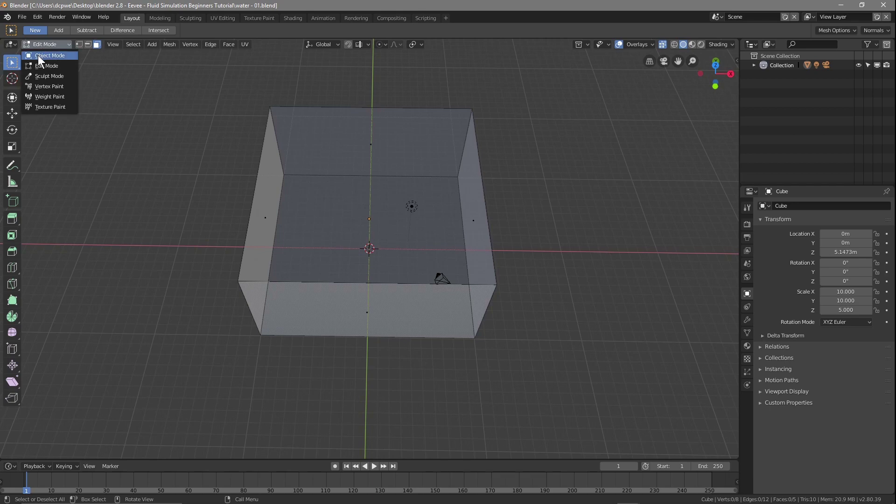
pyautogui.click(49, 55)
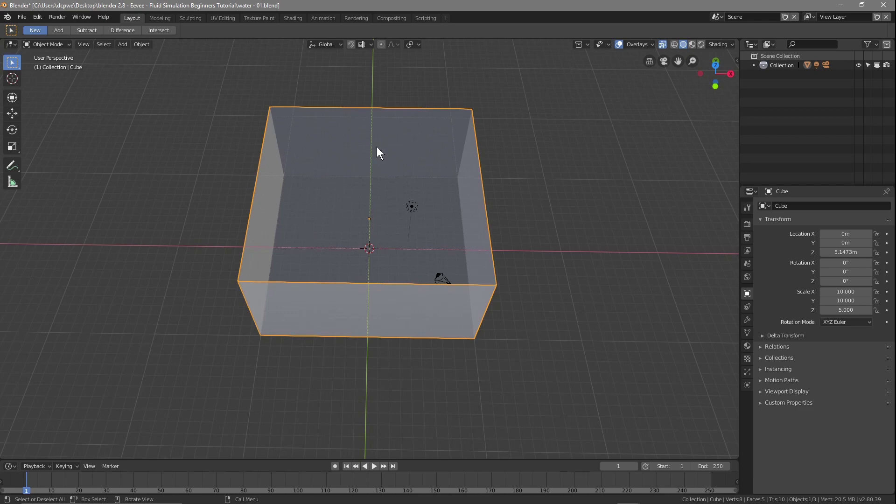
pyautogui.moveTo(189, 259)
pyautogui.mouseDown(button='middle')
pyautogui.moveTo(292, 228)
pyautogui.moveTo(204, 236)
pyautogui.moveTo(177, 245)
pyautogui.moveTo(180, 261)
pyautogui.mouseUp(button='middle')
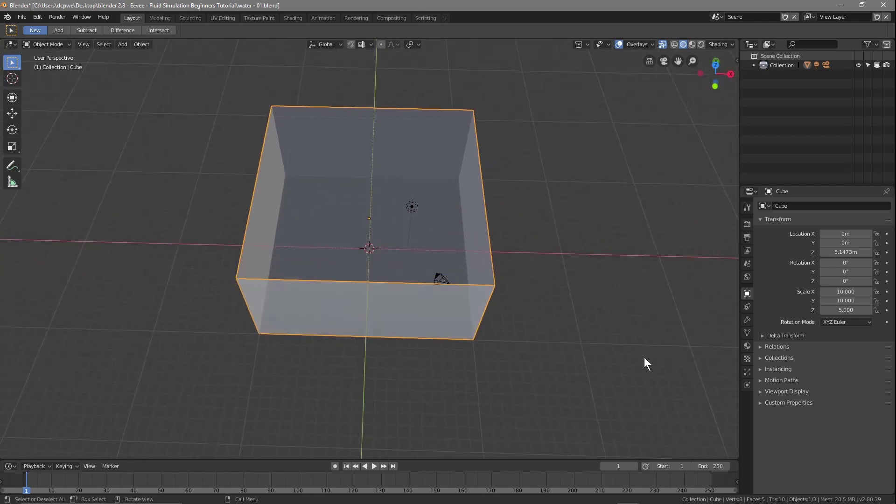
# Step: Enable Fluid physics on the open box and set its fluid type to Obstacle
pyautogui.click(747, 383)
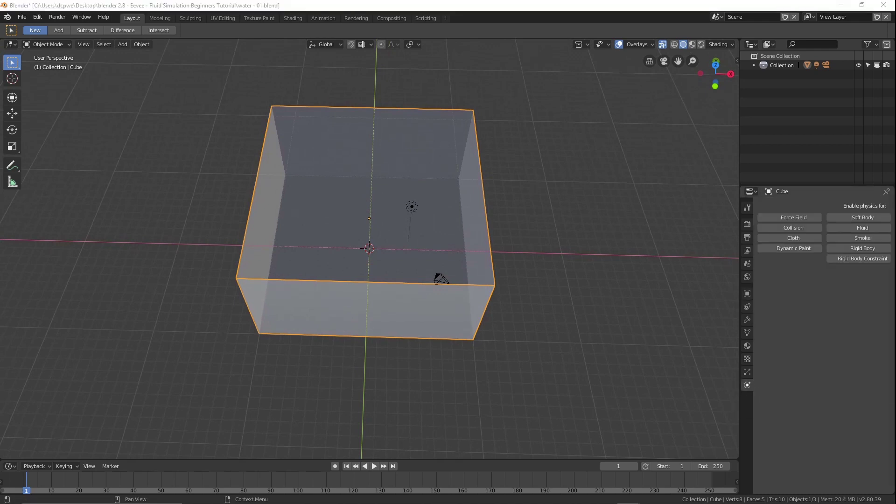
pyautogui.click(748, 386)
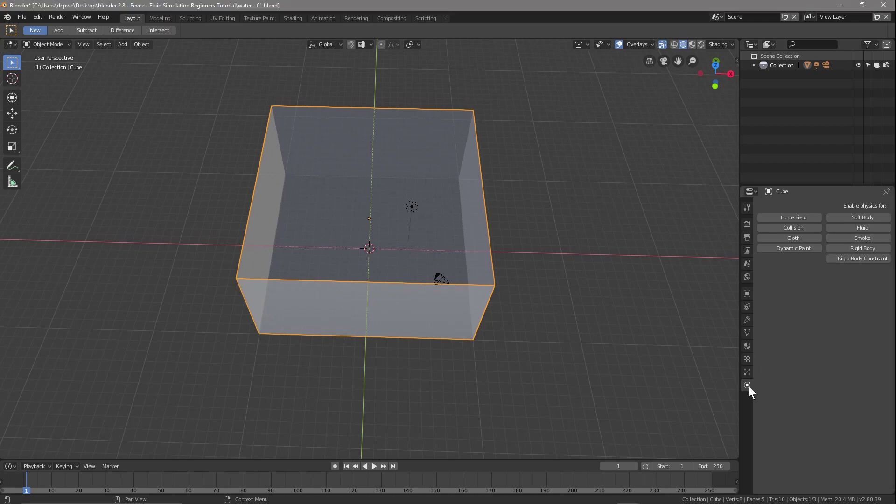
pyautogui.click(859, 228)
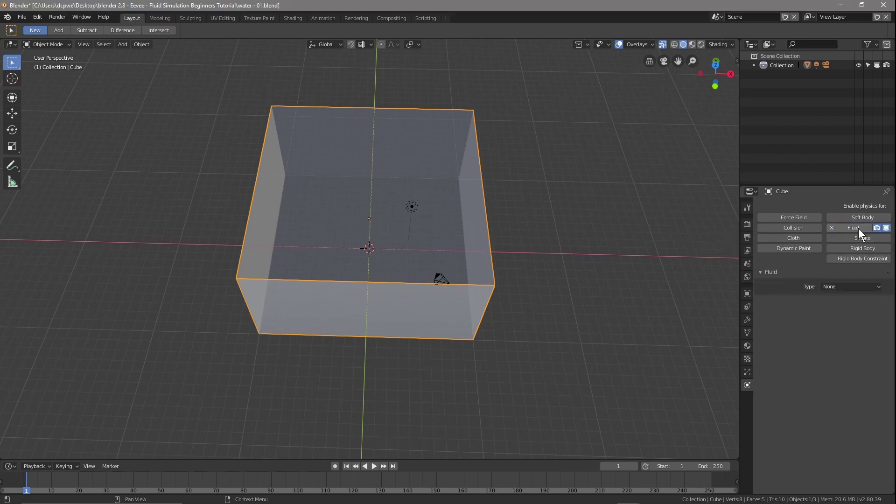
pyautogui.click(847, 286)
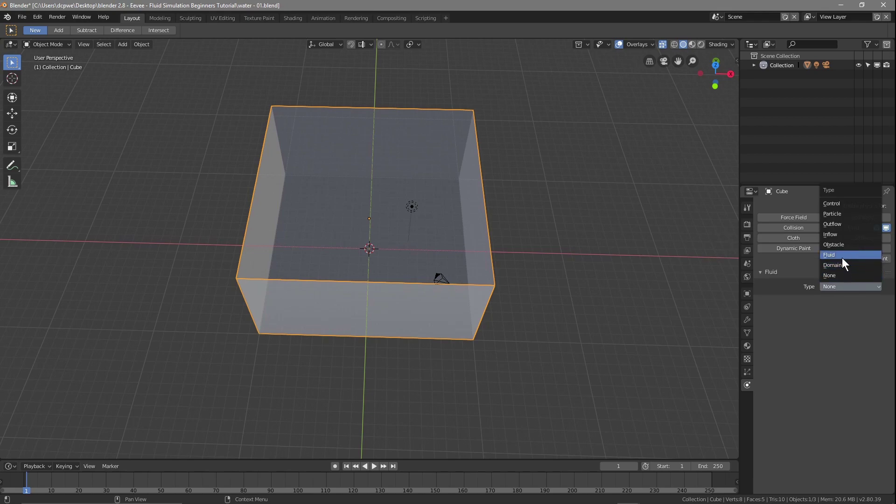
pyautogui.click(839, 244)
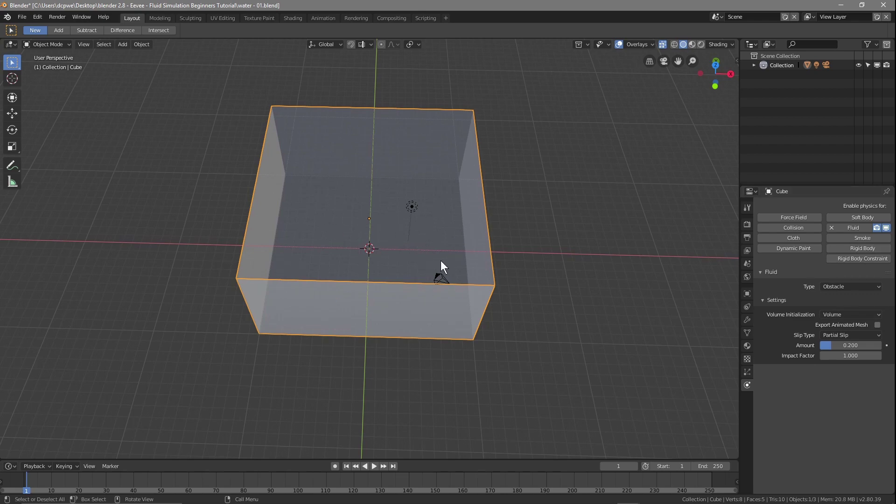
# Step: Set the obstacle's Volume Initialization to Shell and its Slip Type to Free Slip
pyautogui.click(842, 315)
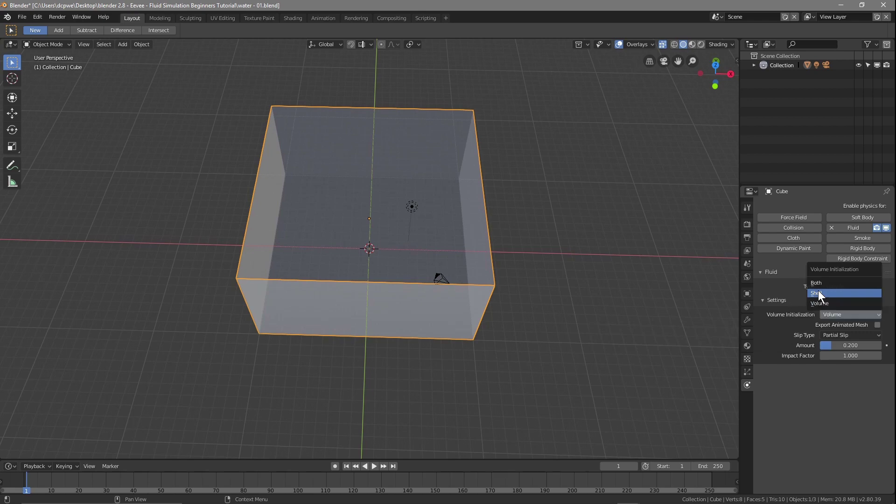
pyautogui.click(819, 292)
pyautogui.click(836, 336)
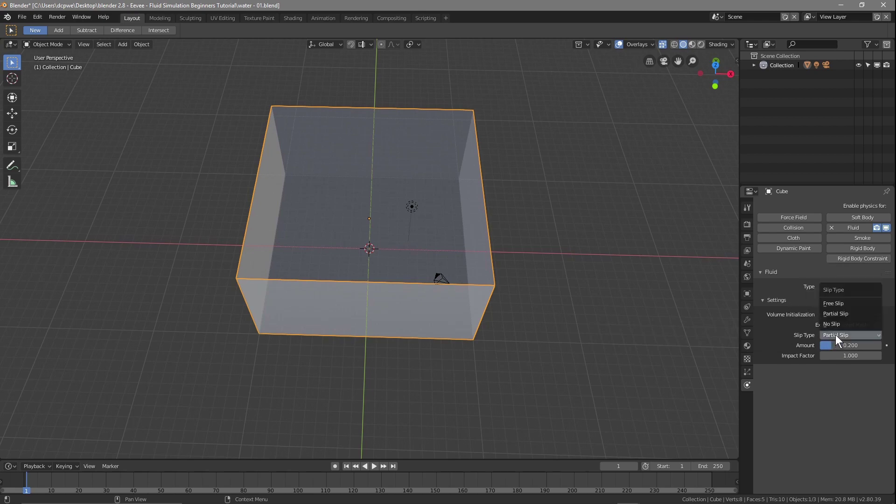
pyautogui.click(832, 304)
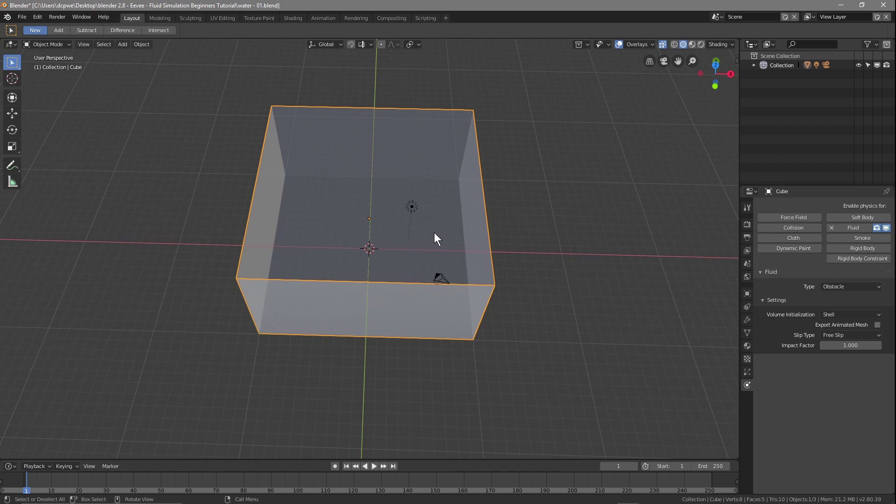
# Step: Add a UV sphere and move it straight up along the global Z axis until it sits just above the open box
pyautogui.hotkey('shift', 'a')
pyautogui.moveTo(436, 236)
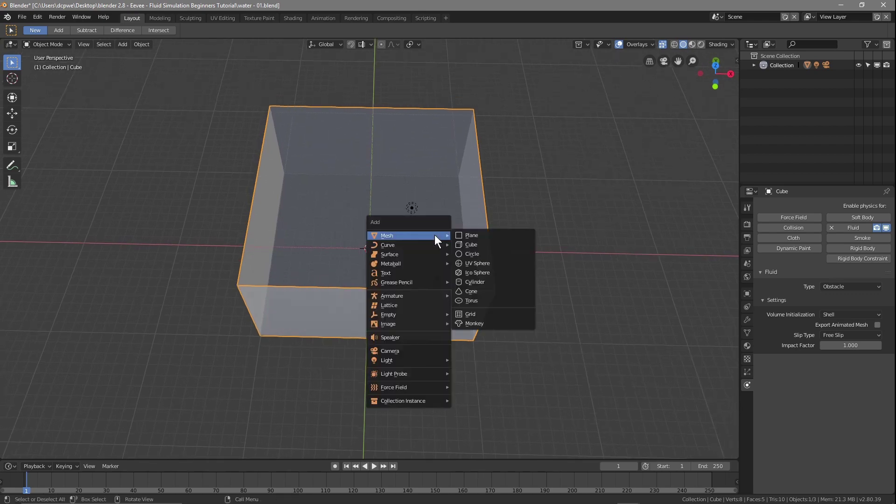
pyautogui.click(472, 264)
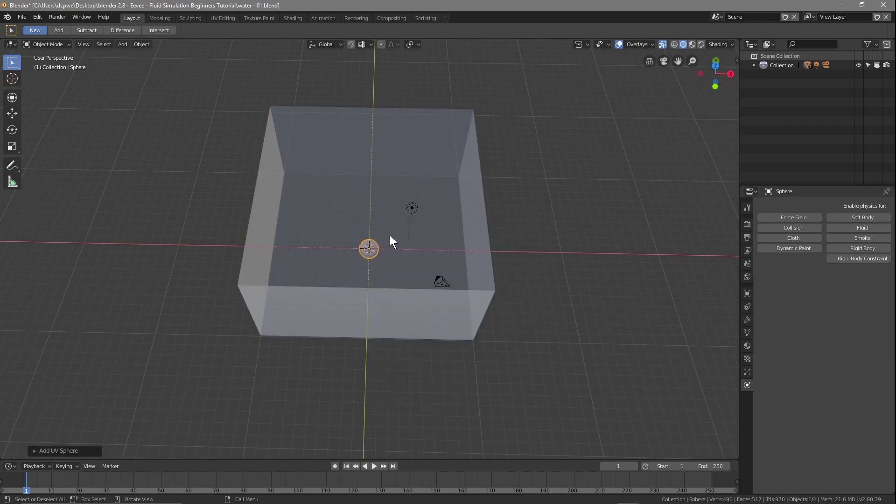
pyautogui.press('KP_3')
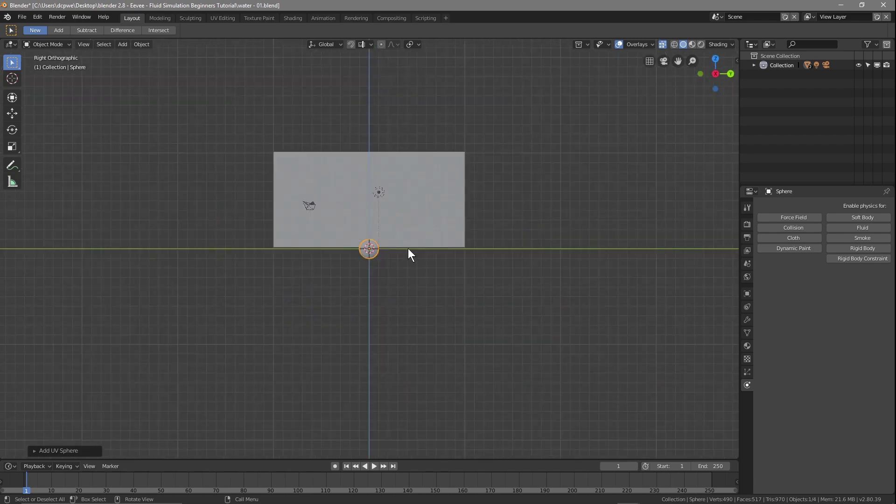
pyautogui.click(12, 114)
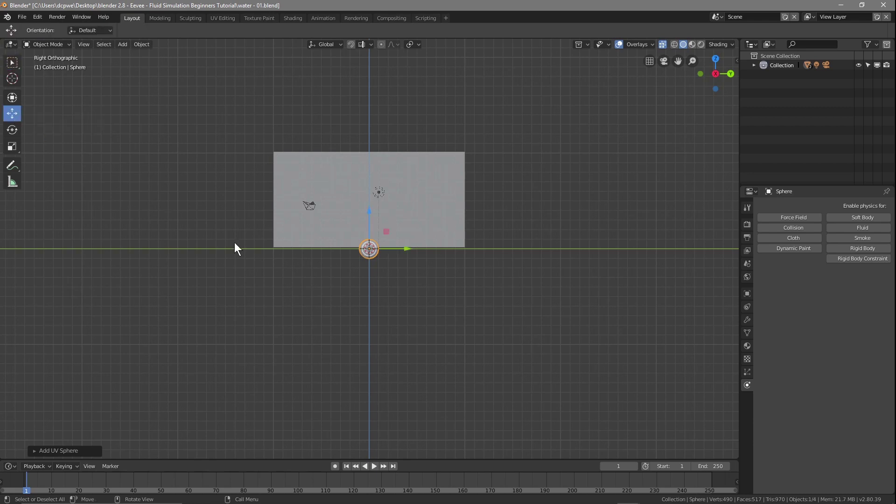
pyautogui.moveTo(367, 223); pyautogui.dragTo(354, 100)
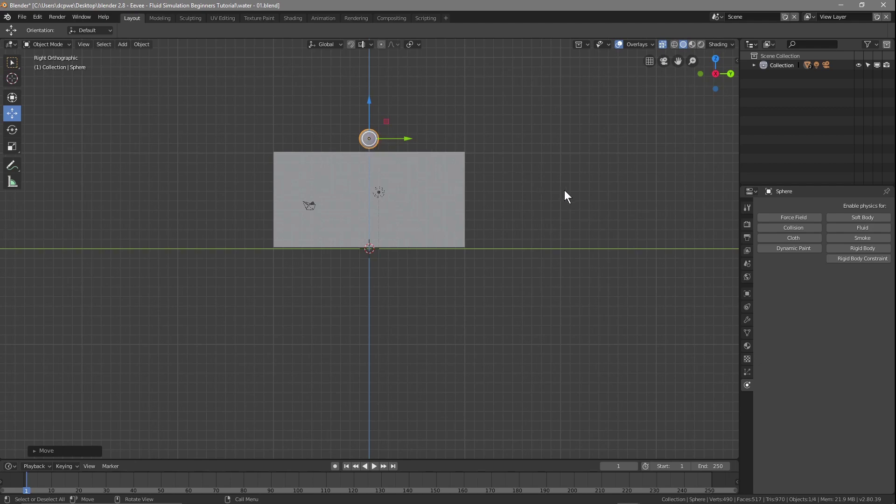
pyautogui.moveTo(565, 194); pyautogui.dragTo(492, 294, button='middle')
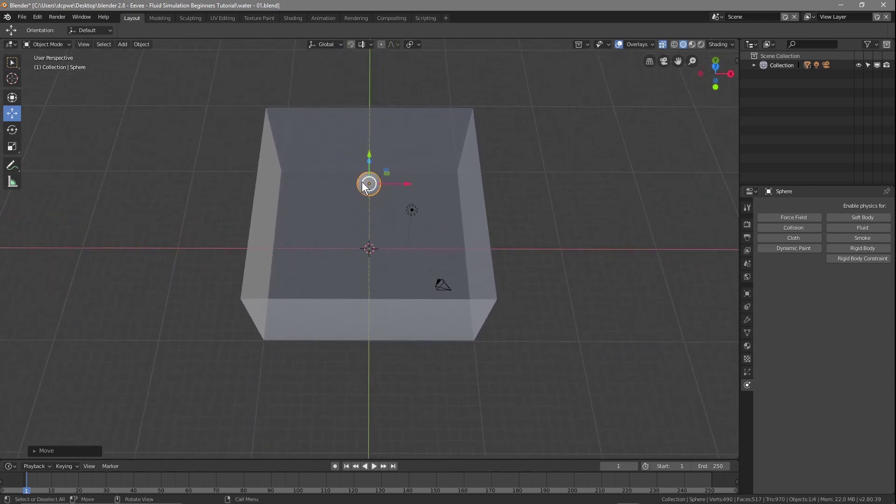
# Step: Apply the Quick Fluid effect to the UV sphere to generate a fluid domain around it
pyautogui.click(141, 44)
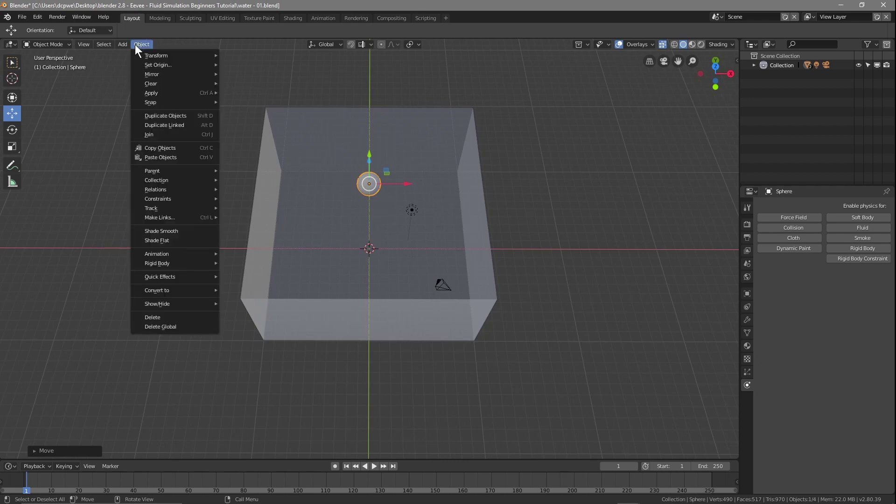
pyautogui.moveTo(171, 277)
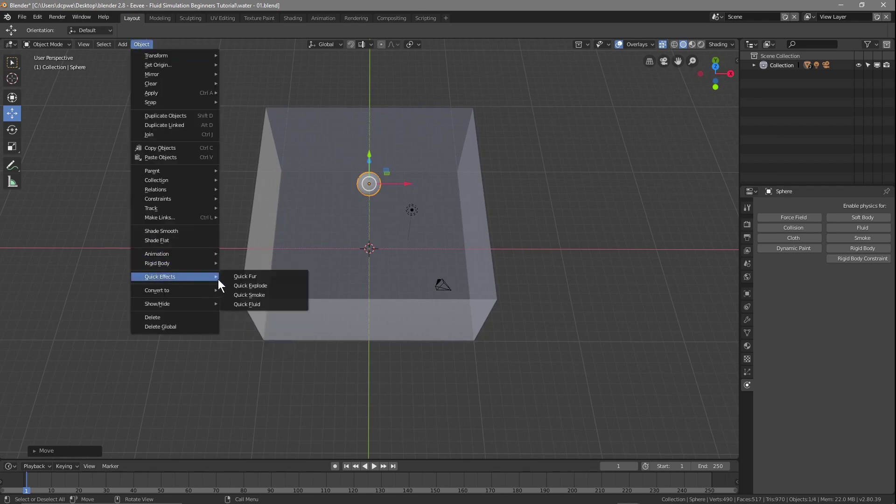
pyautogui.click(251, 304)
pyautogui.moveTo(417, 371); pyautogui.dragTo(420, 334, button='middle')
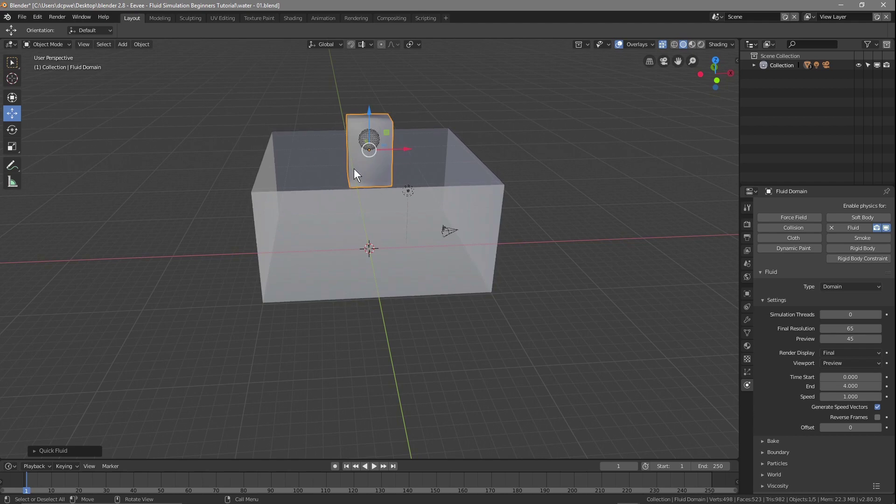
# Step: From the top view, scale the fluid domain up in X and Y only, until it extends slightly beyond the open box on every side
pyautogui.press('KP_7')
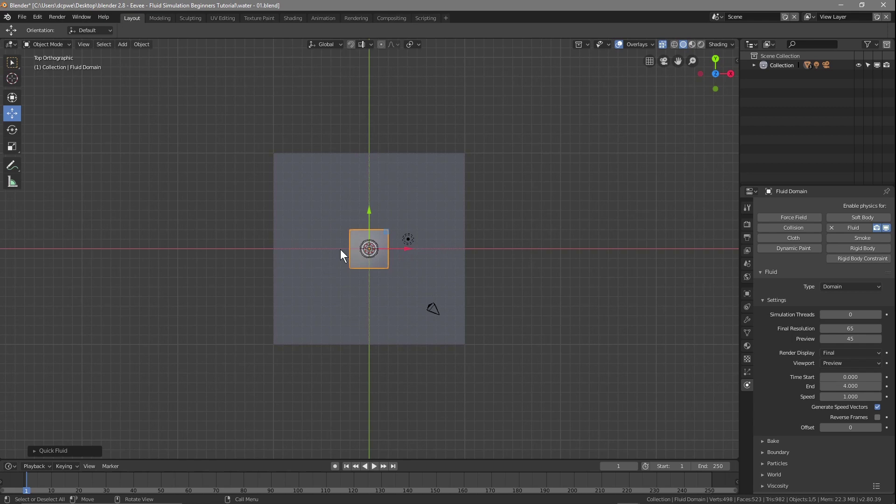
pyautogui.press('s')
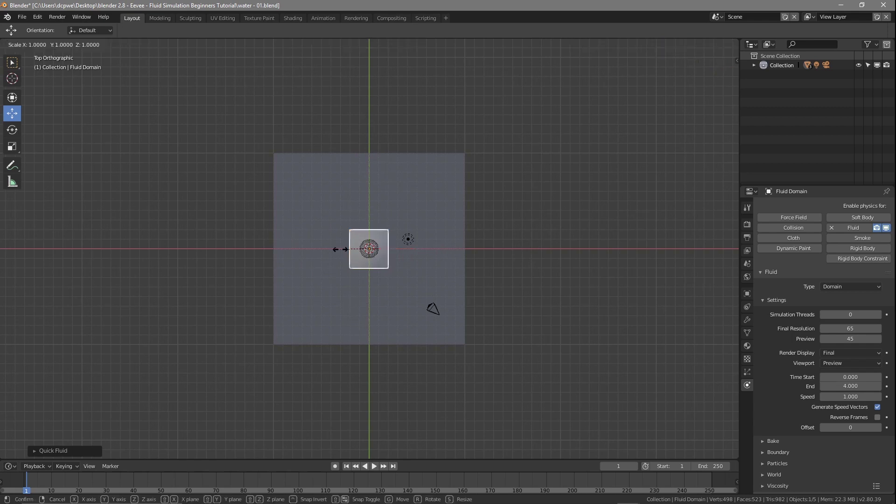
pyautogui.hotkey('shift', 'z')
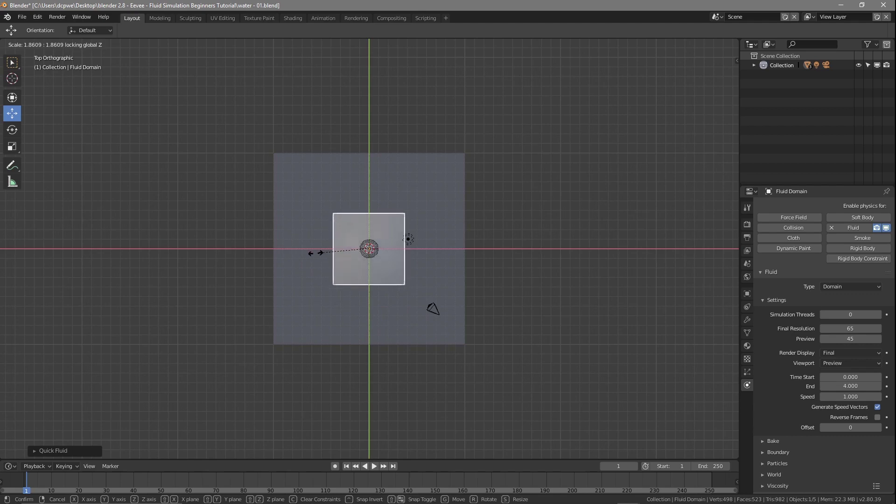
pyautogui.click(218, 257)
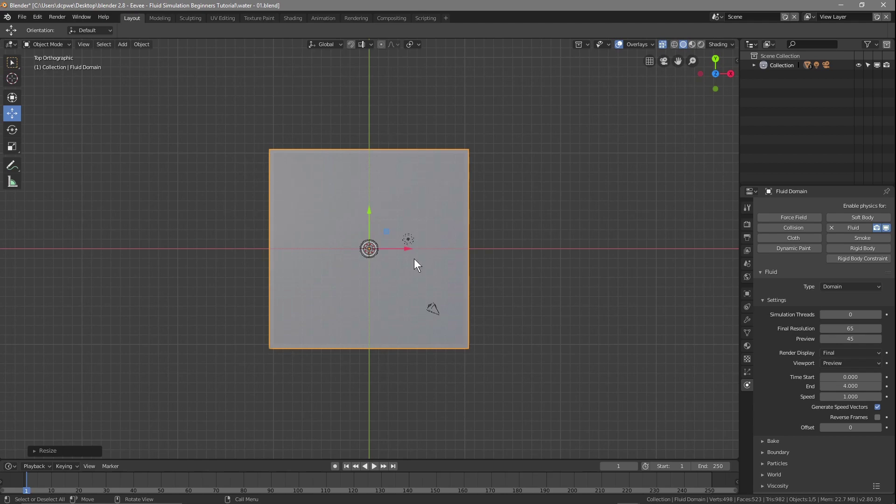
# Step: Lower the fluid domain along Z and stretch it vertically by about 2.34 so it encloses both the open box and the sphere
pyautogui.moveTo(481, 226); pyautogui.dragTo(623, 261, button='middle')
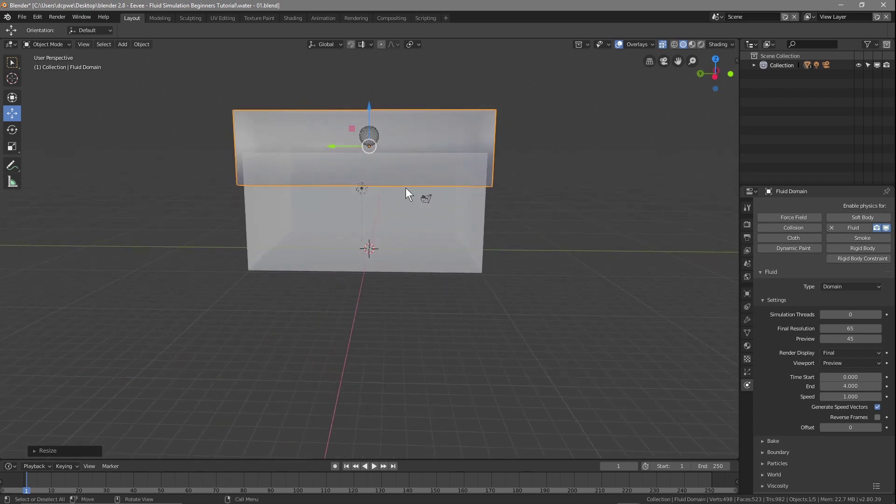
pyautogui.press('KP_3')
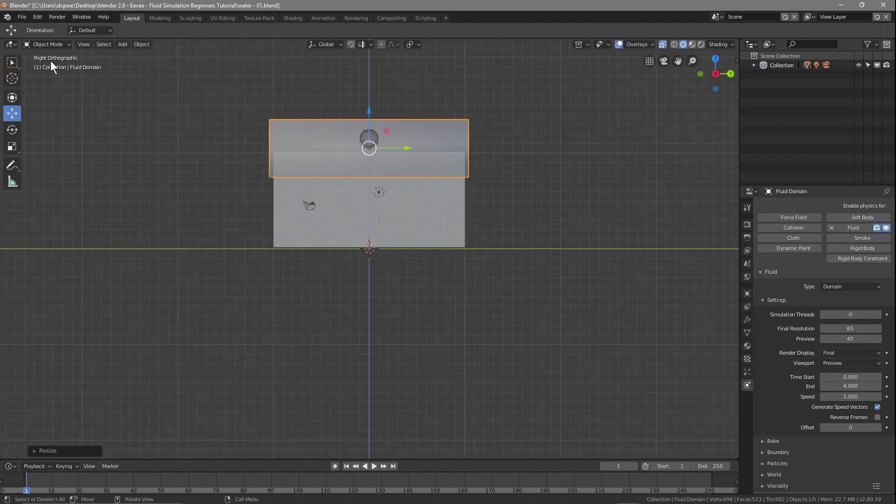
pyautogui.moveTo(369, 110); pyautogui.dragTo(366, 154)
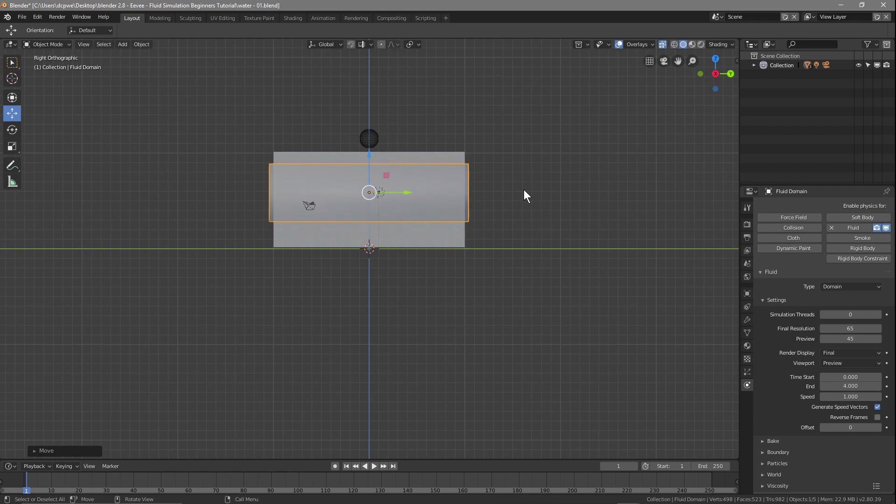
pyautogui.press('s')
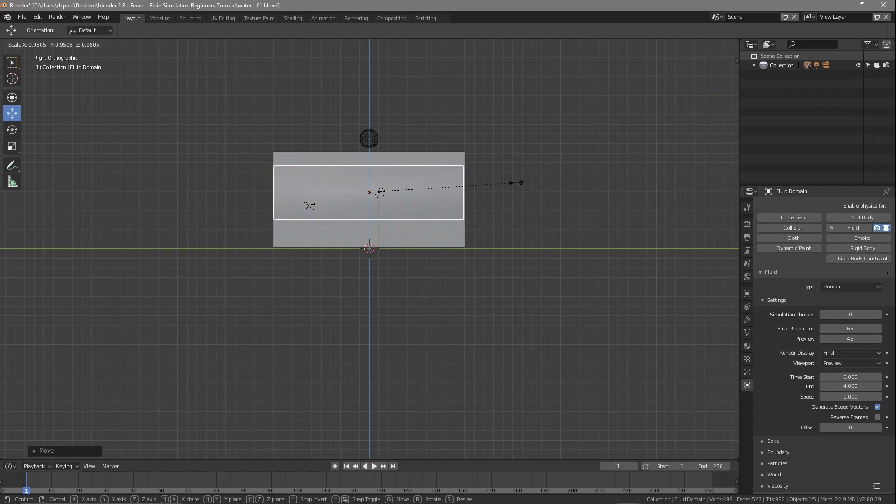
pyautogui.press('z')
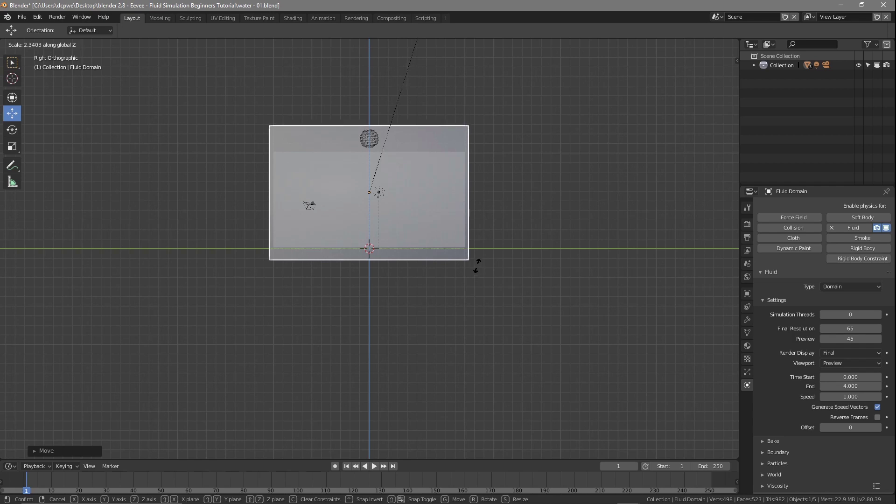
pyautogui.click(477, 266)
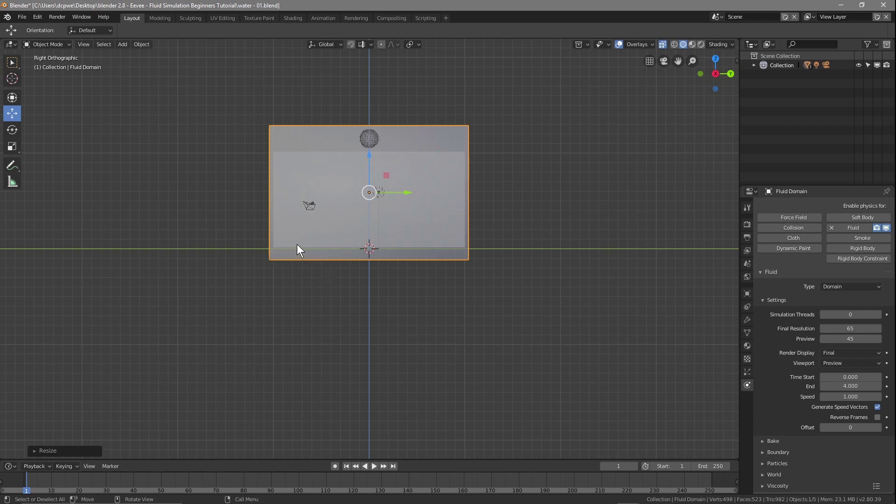
# Step: Check the enlarged fluid domain from several angles and save the project under its existing name
pyautogui.moveTo(594, 186); pyautogui.dragTo(444, 186, button='middle')
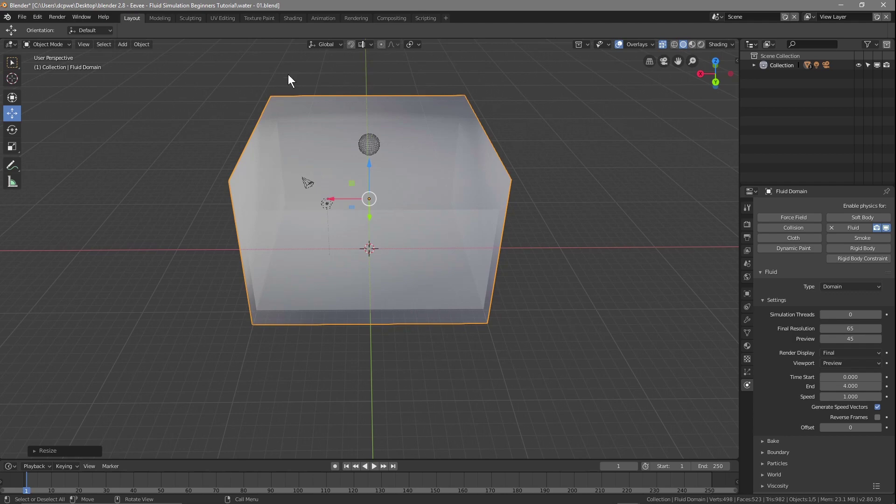
pyautogui.moveTo(480, 379); pyautogui.dragTo(598, 413, button='middle')
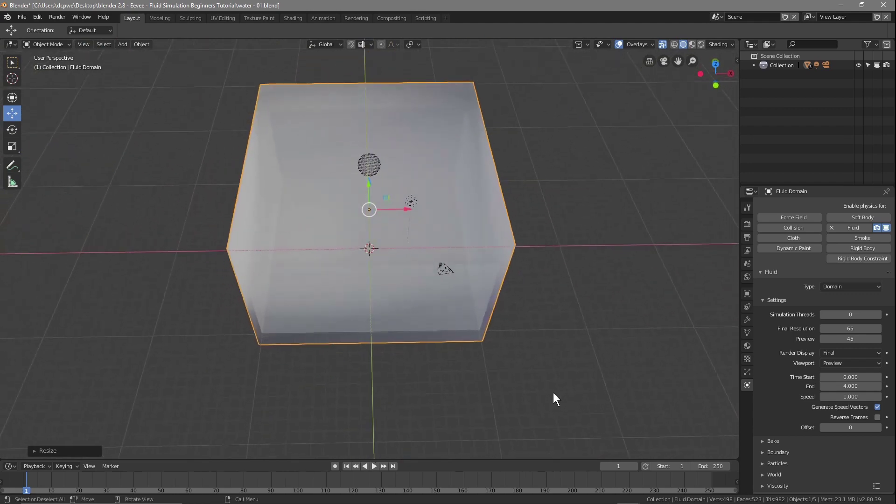
pyautogui.click(21, 17)
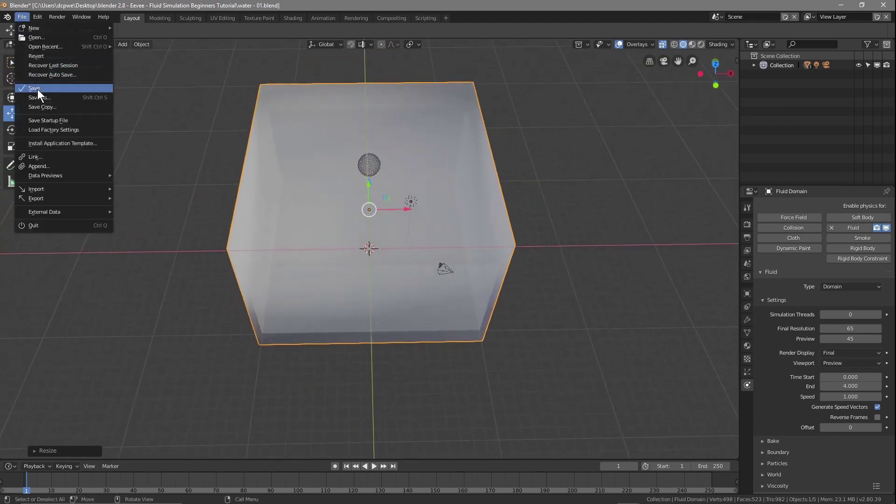
pyautogui.click(37, 88)
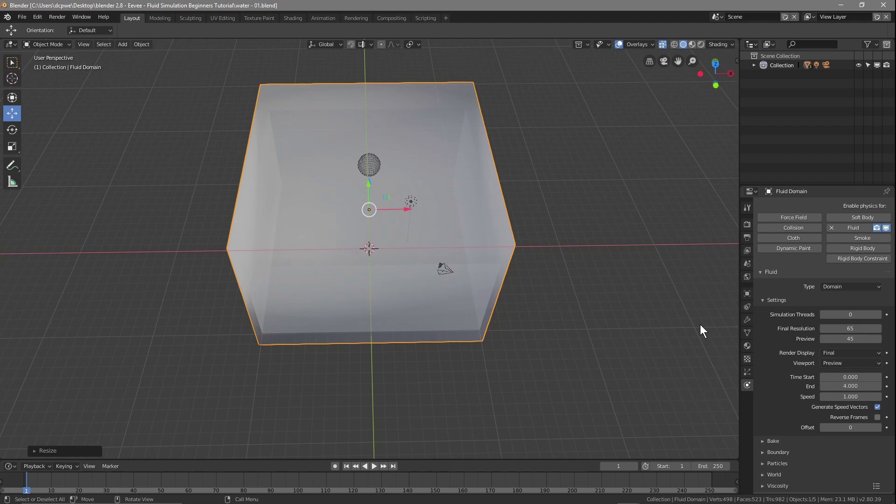
# Step: Expand the scene's Collection, select the fluid domain and open its simulation Speed value for editing
pyautogui.click(754, 66)
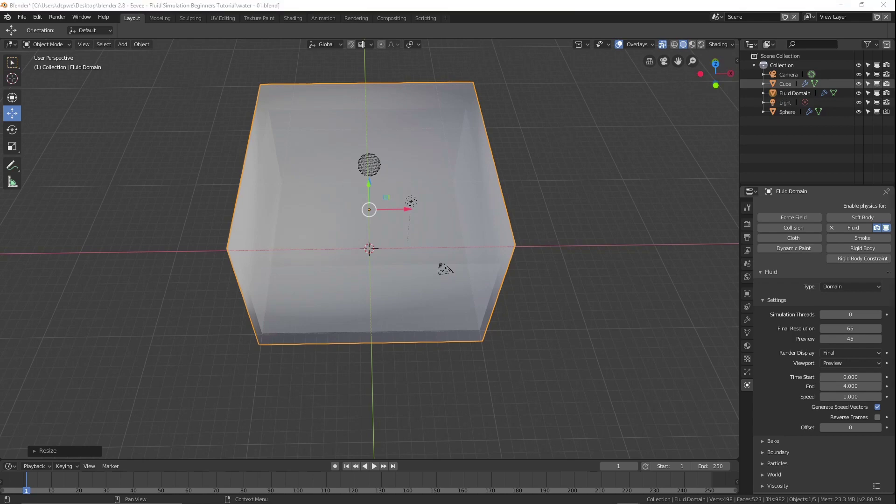
pyautogui.click(789, 93)
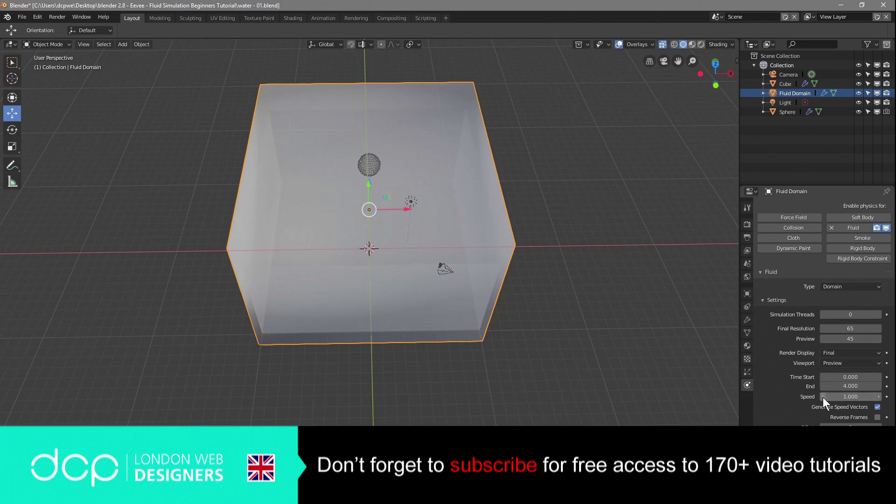
pyautogui.click(847, 397)
pyautogui.press('Return')
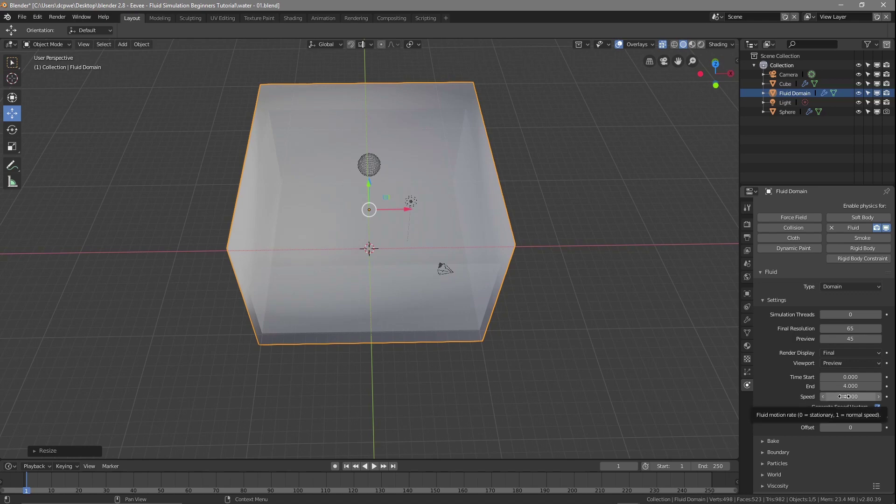
# Step: Set the sphere's fluid type to Inflow and its Volume Initialization to Shell
pyautogui.click(786, 113)
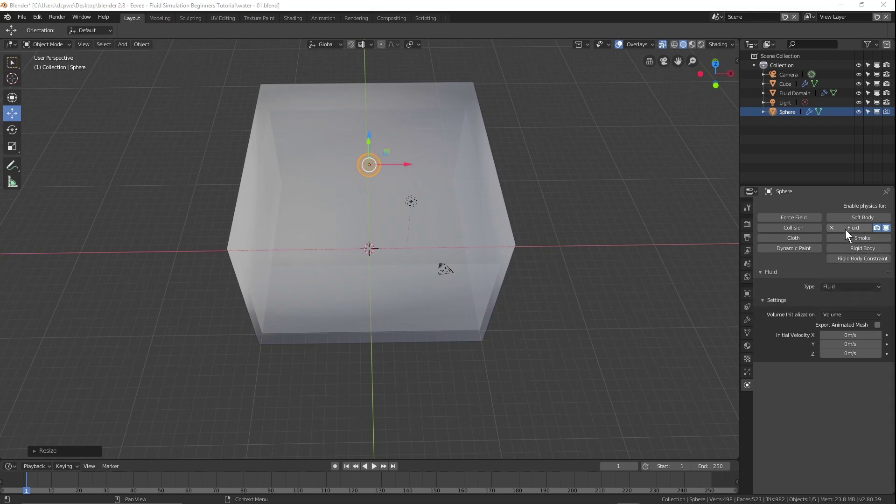
pyautogui.click(839, 287)
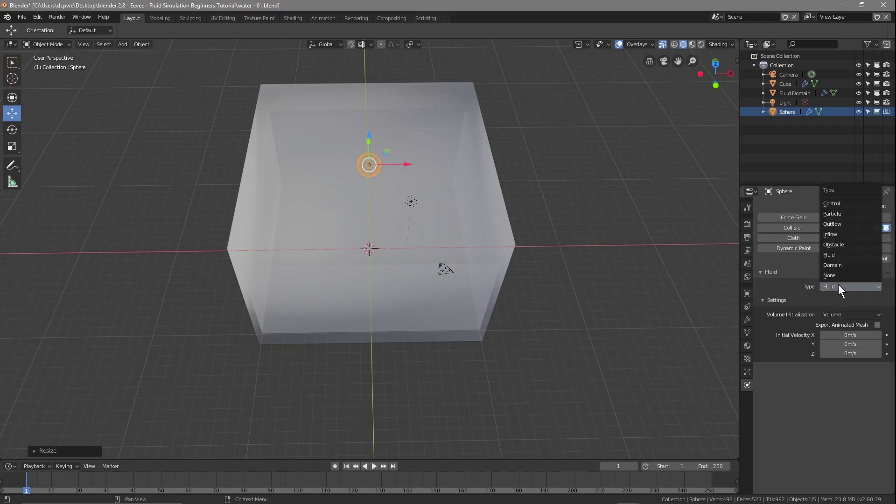
pyautogui.click(830, 234)
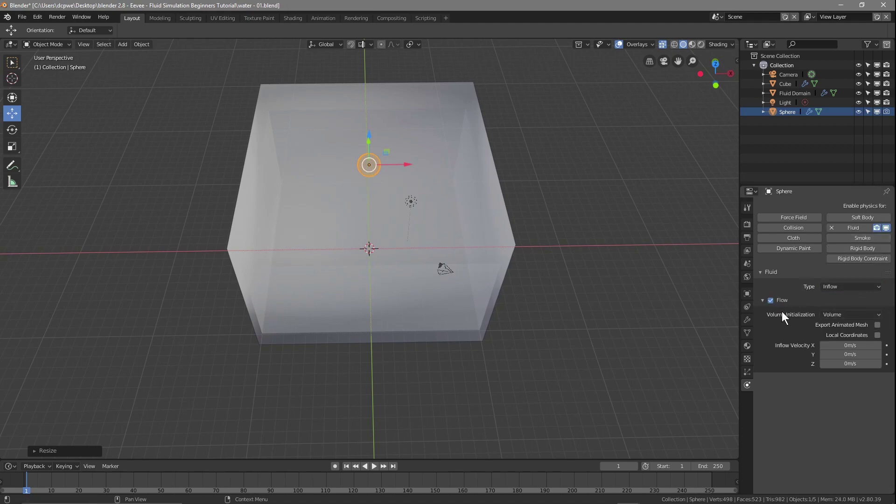
pyautogui.click(840, 315)
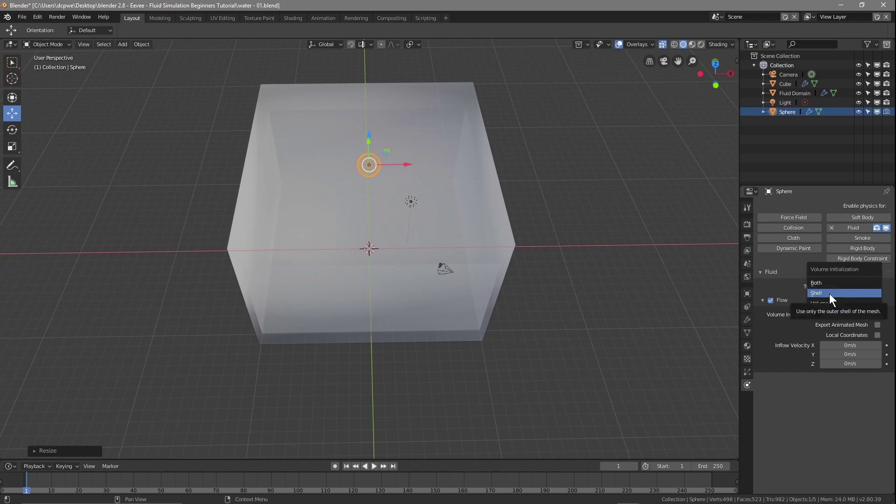
pyautogui.click(830, 293)
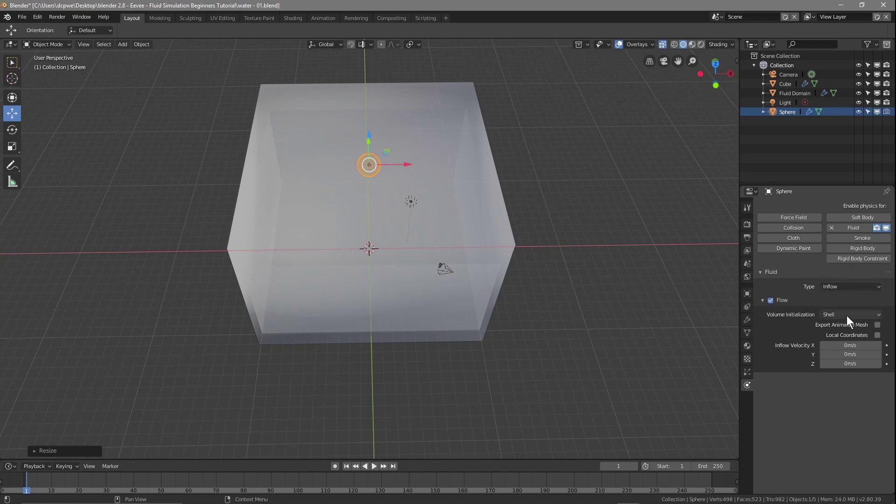
# Step: Set the sphere's Inflow Velocity Z to -10 m/s
pyautogui.click(852, 366)
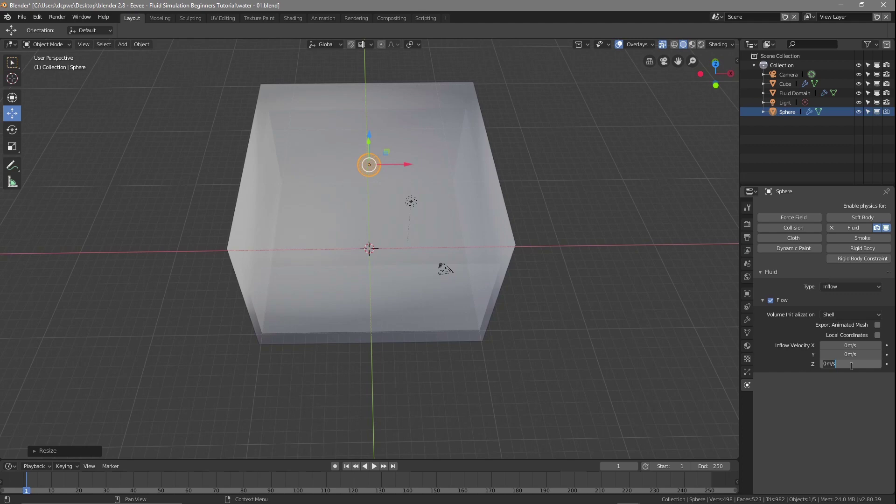
pyautogui.write('-10')
pyautogui.press('Return')
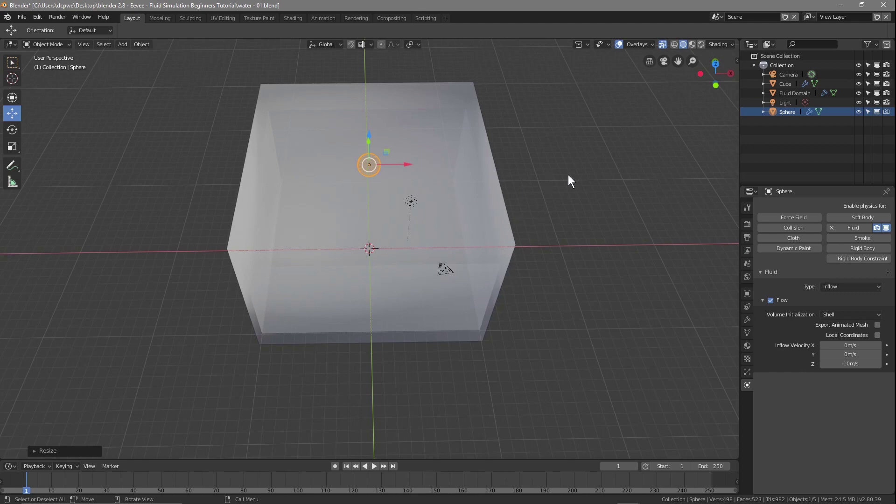
# Step: From the top view, move the sphere along negative X and positive Y into that corner of the open box
pyautogui.press('KP_7')
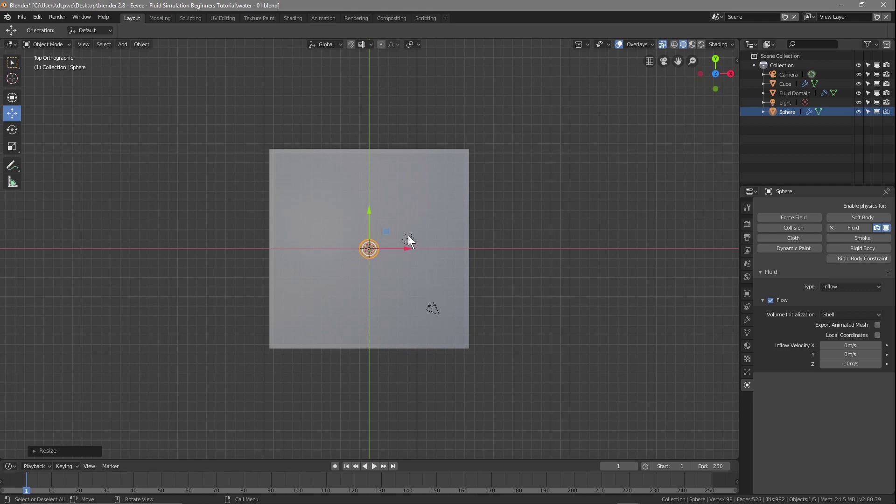
pyautogui.moveTo(406, 249); pyautogui.dragTo(331, 249)
pyautogui.moveTo(296, 224); pyautogui.dragTo(285, 137)
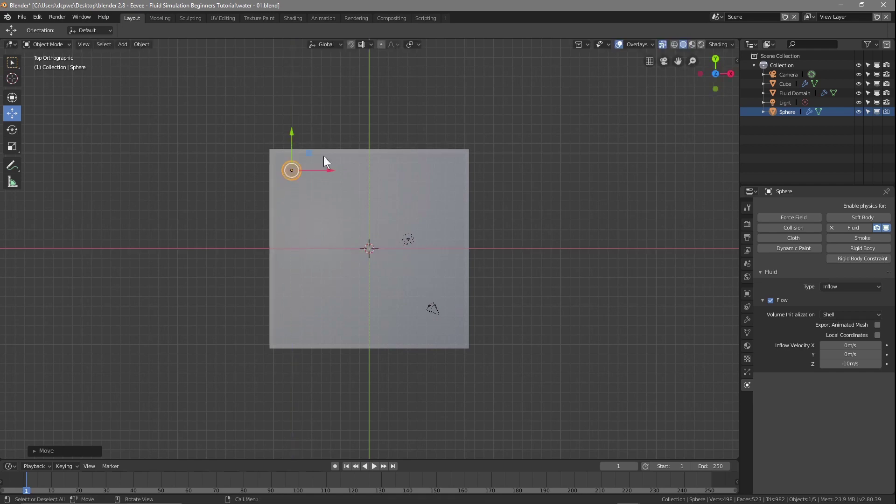
# Step: Compare the sphere with the open box's outline in wireframe, and nudge it slightly closer to the corner along X and Y in solid shading
pyautogui.click(675, 44)
pyautogui.scroll(3, 314, 202)
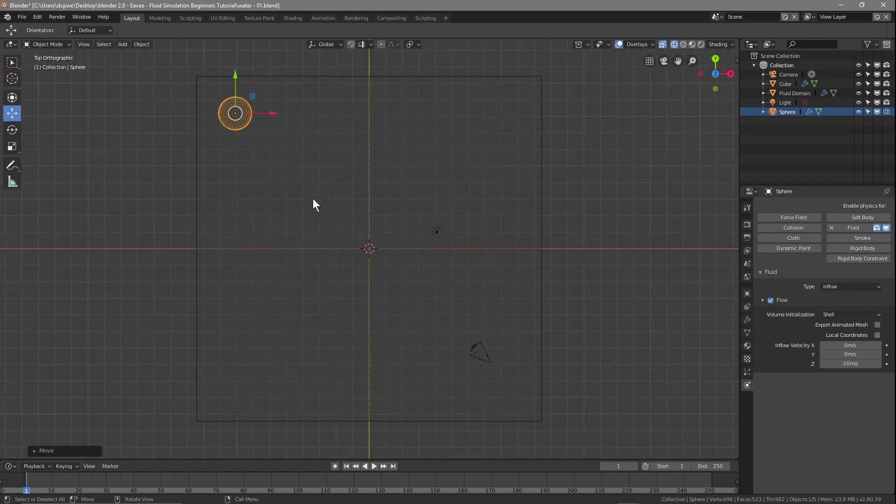
pyautogui.click(782, 84)
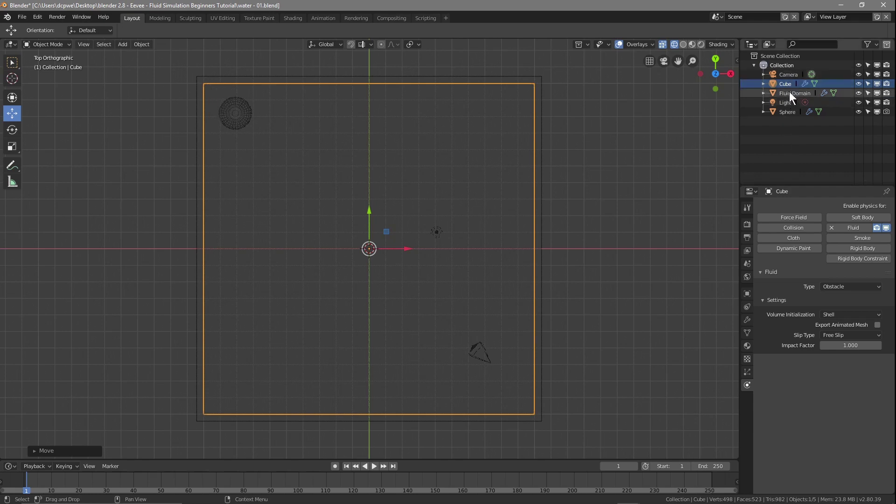
pyautogui.click(787, 111)
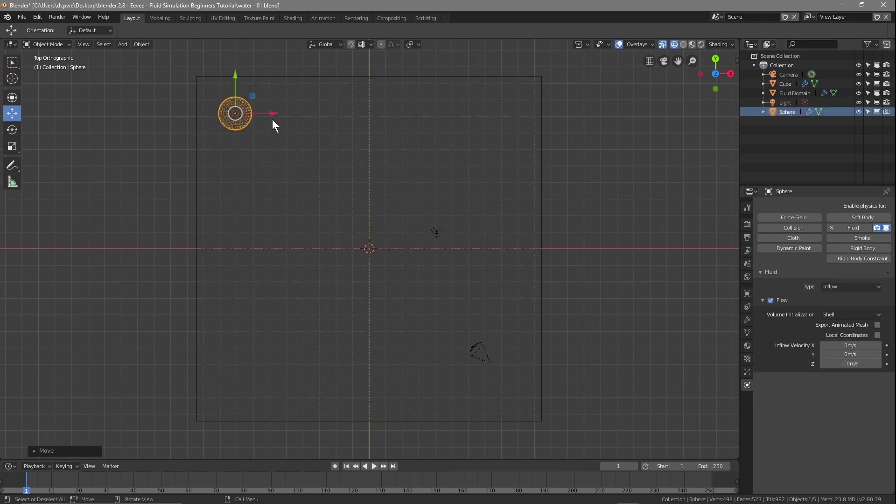
pyautogui.click(684, 43)
pyautogui.scroll(3, 227, 100)
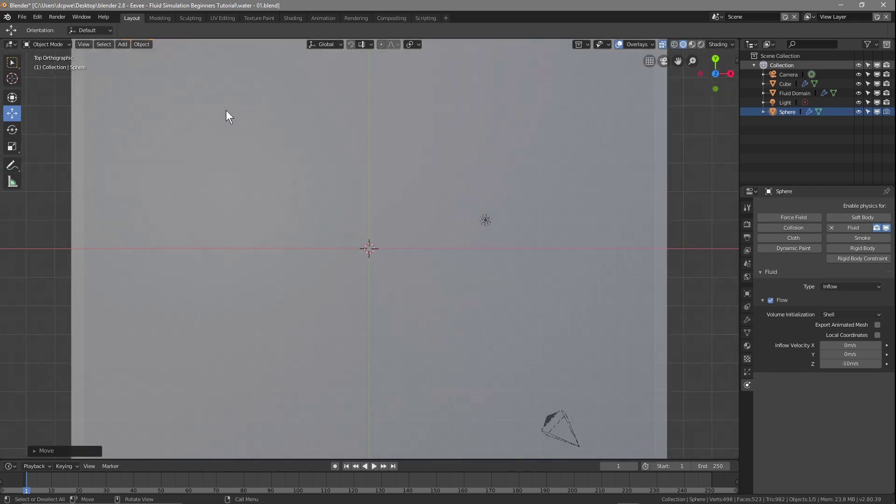
pyautogui.scroll(1, 212, 161)
pyautogui.keyDown('shift'); pyautogui.moveTo(165, 107); pyautogui.dragTo(307, 336, button='middle'); pyautogui.keyUp('shift')
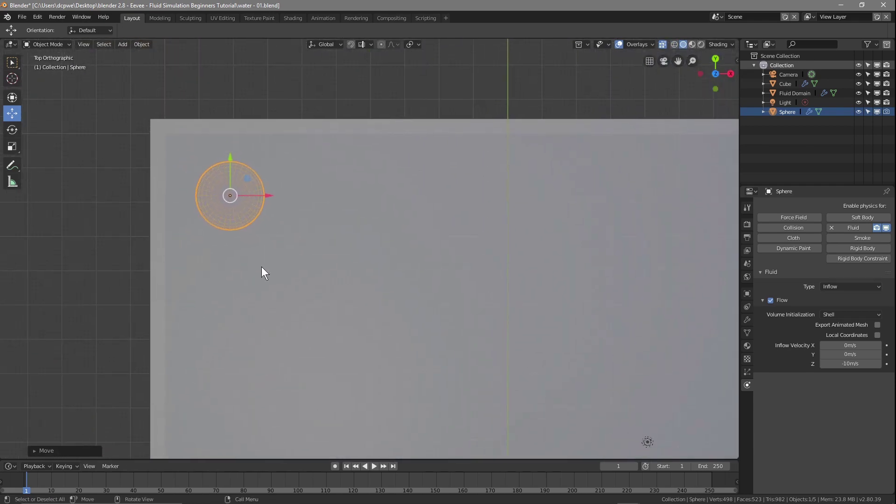
pyautogui.moveTo(265, 196)
pyautogui.mouseDown()
pyautogui.moveTo(236, 195)
pyautogui.moveTo(248, 195)
pyautogui.mouseUp()
pyautogui.moveTo(216, 164); pyautogui.dragTo(216, 145)
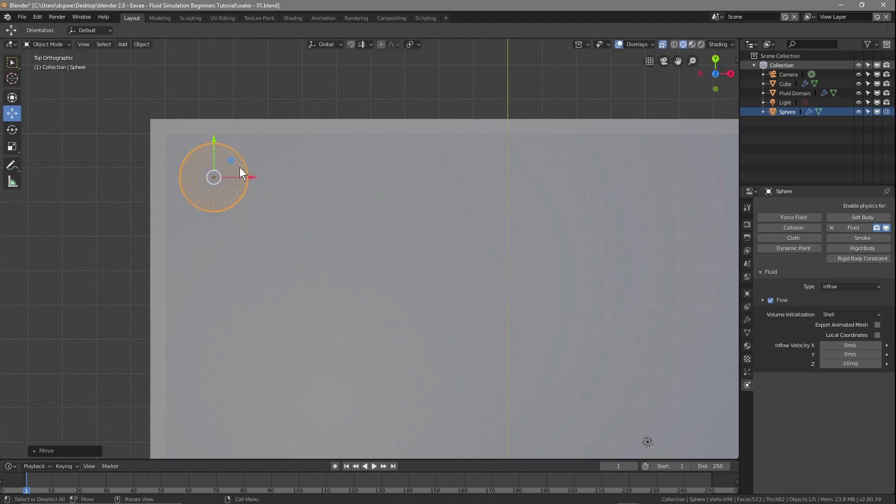
# Step: Nudge the sphere slightly along negative X toward the box's corner, and display the scene in wireframe
pyautogui.moveTo(252, 176); pyautogui.dragTo(243, 173)
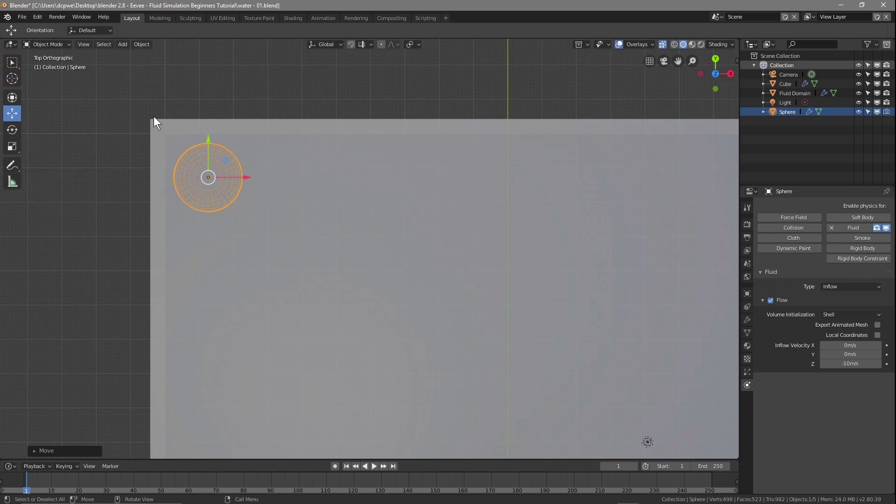
pyautogui.scroll(-2, 407, 299)
pyautogui.moveTo(407, 294); pyautogui.dragTo(411, 233, button='middle')
pyautogui.scroll(-3, 413, 236)
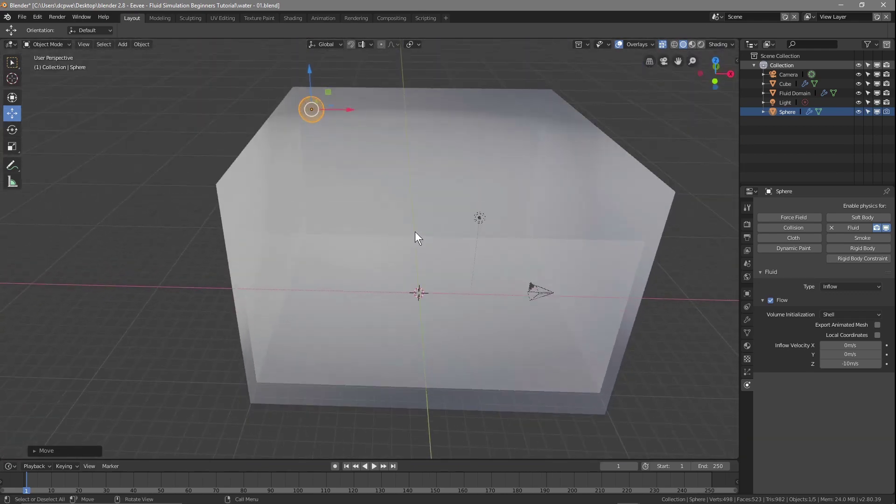
pyautogui.click(674, 43)
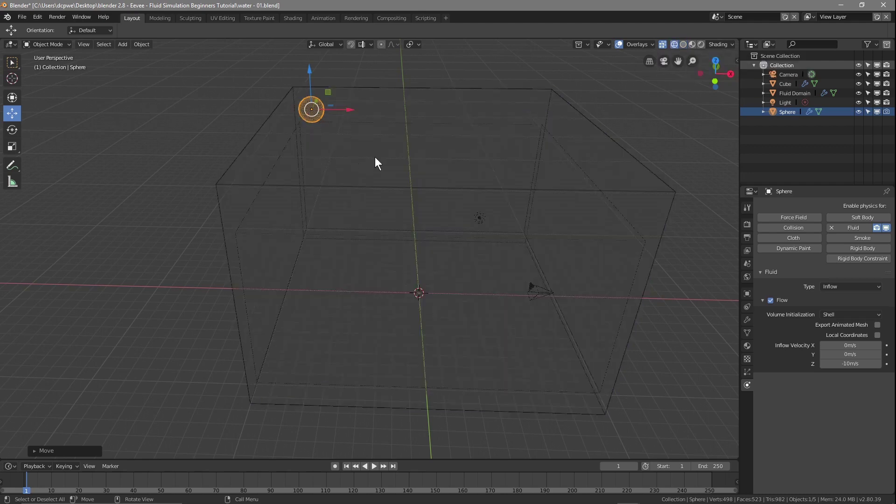
# Step: Review the fluid settings of the Fluid Domain, Sphere and Cube, and save the file with the domain selected
pyautogui.click(799, 93)
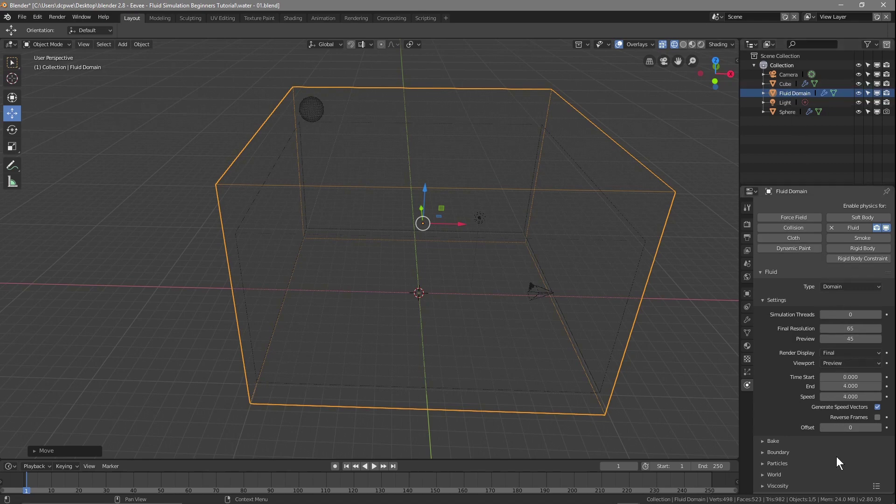
pyautogui.click(784, 111)
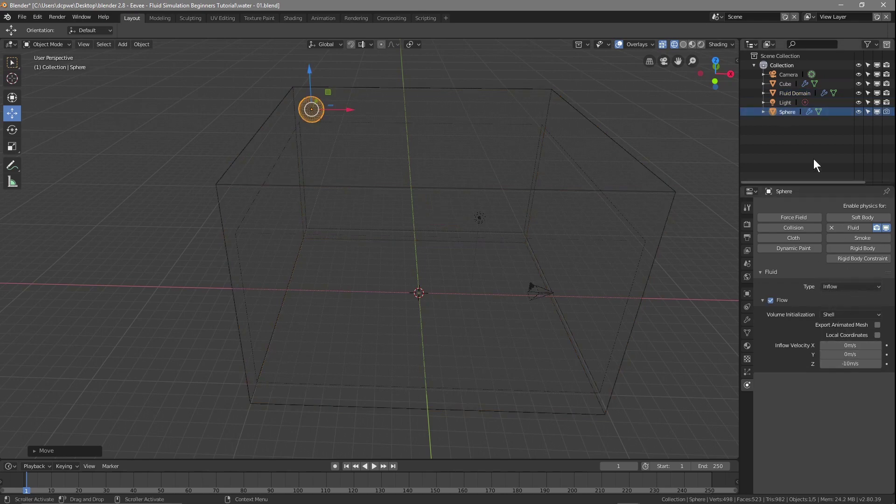
pyautogui.click(785, 83)
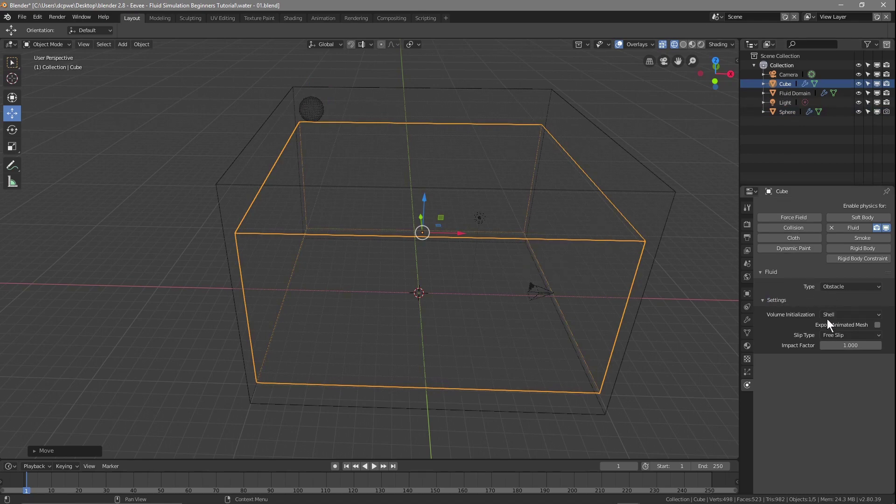
pyautogui.click(785, 113)
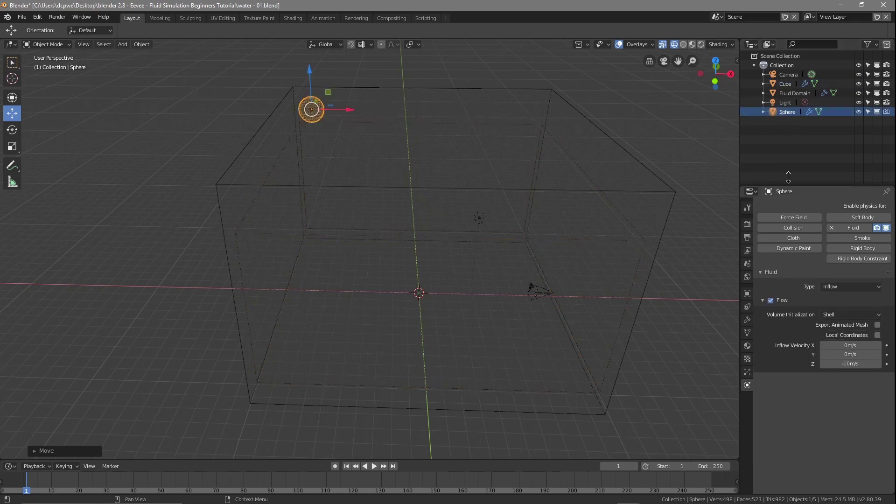
pyautogui.click(780, 94)
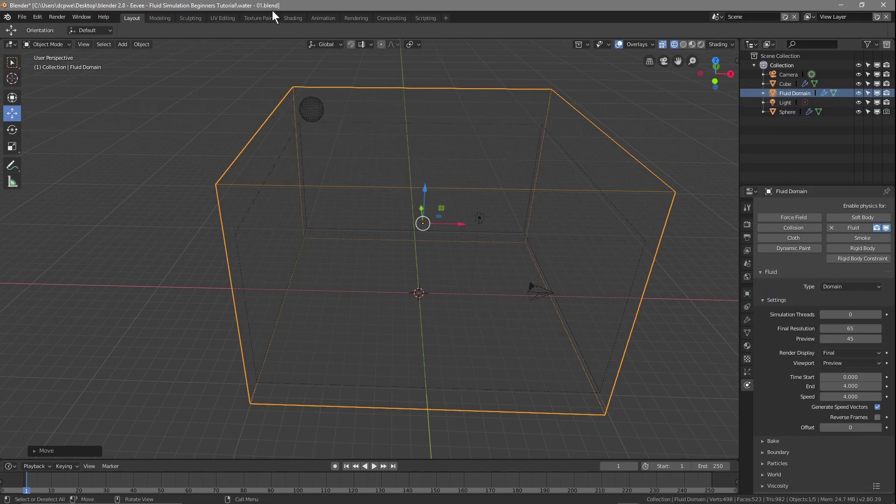
pyautogui.click(22, 17)
pyautogui.click(35, 85)
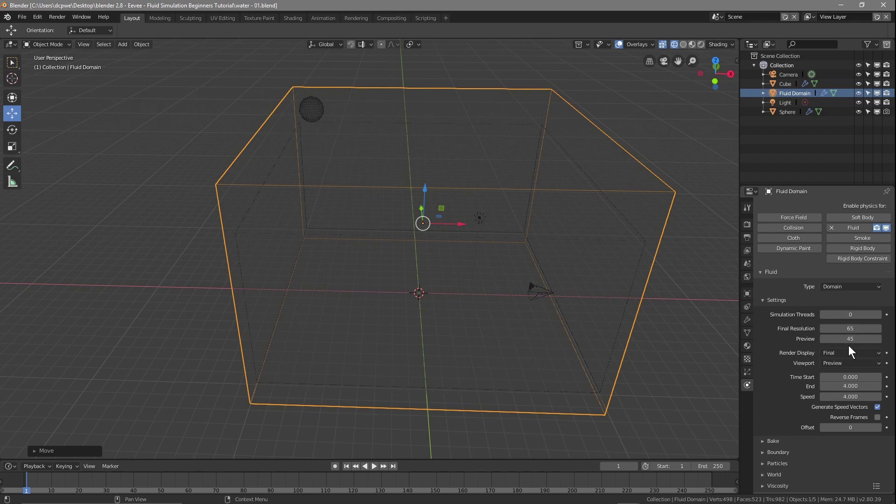
# Step: Set the timeline's end frame to 100
pyautogui.click(717, 465)
pyautogui.write('100')
pyautogui.press('Return')
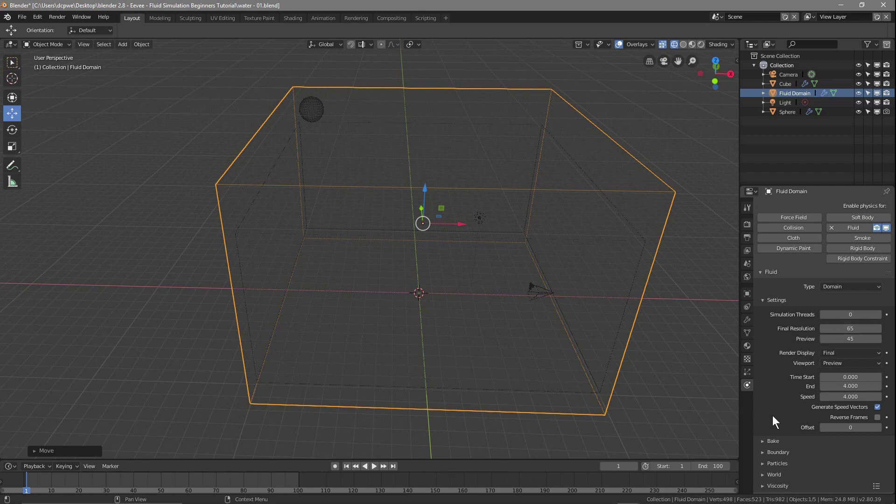
# Step: Bake the Fluid Domain's simulation using the //cache_fluid cache path
pyautogui.click(769, 444)
pyautogui.scroll(-2, 796, 441)
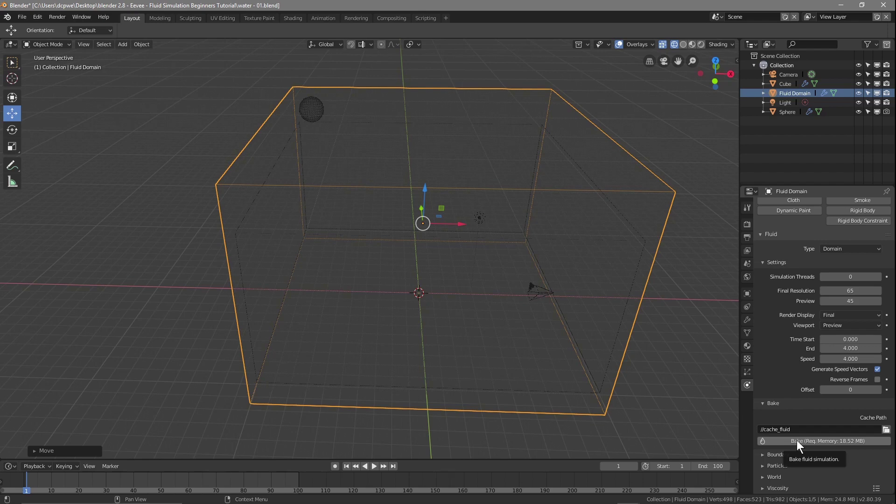
pyautogui.click(797, 441)
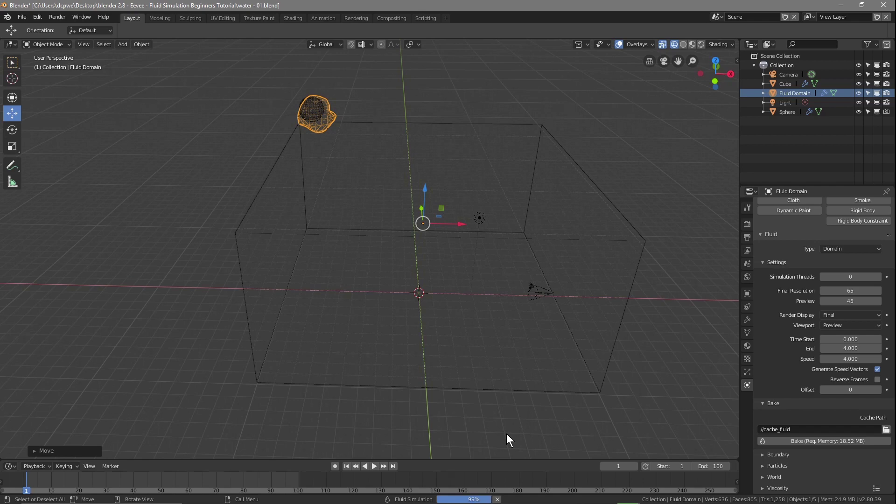
# Step: Play the baked simulation, examine the fluid at the inflow corner from several angles, and return to frame 1
pyautogui.click(373, 466)
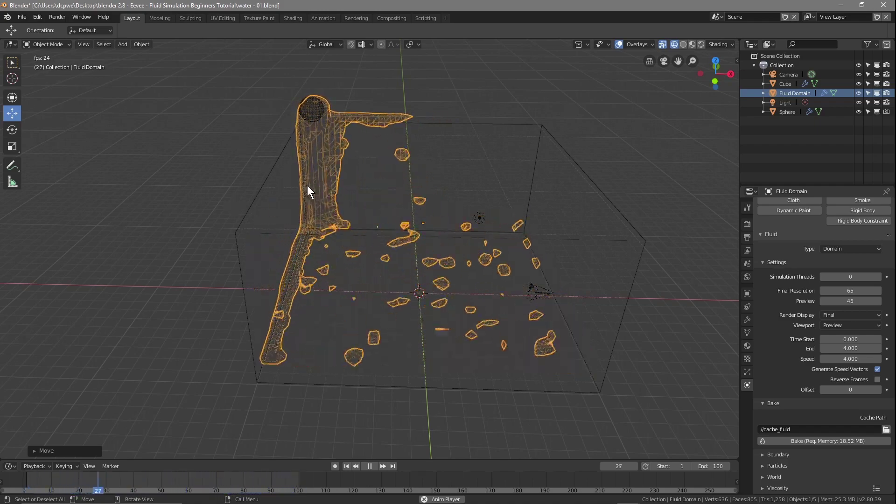
pyautogui.moveTo(116, 201); pyautogui.dragTo(410, 209, button='middle')
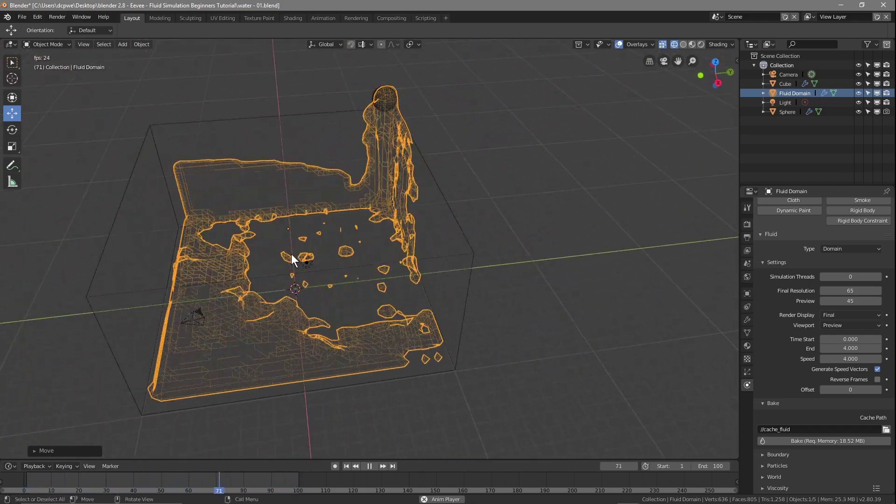
pyautogui.moveTo(272, 248); pyautogui.dragTo(316, 254, button='middle')
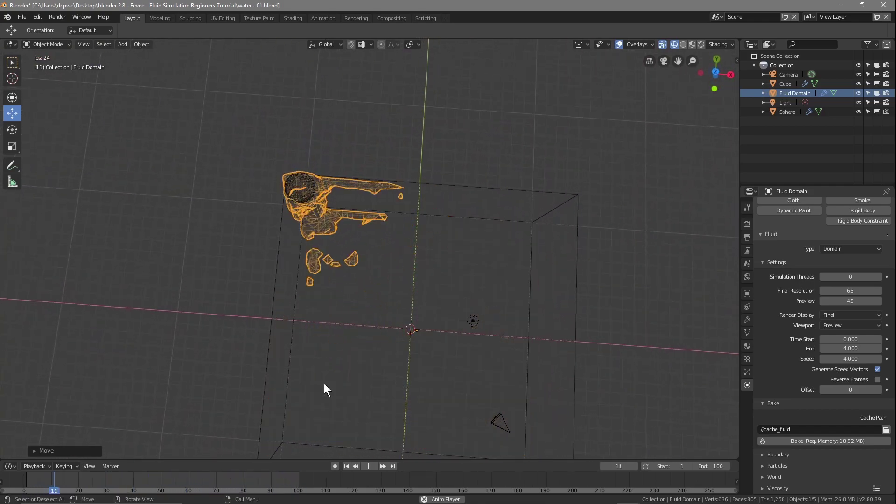
pyautogui.click(369, 466)
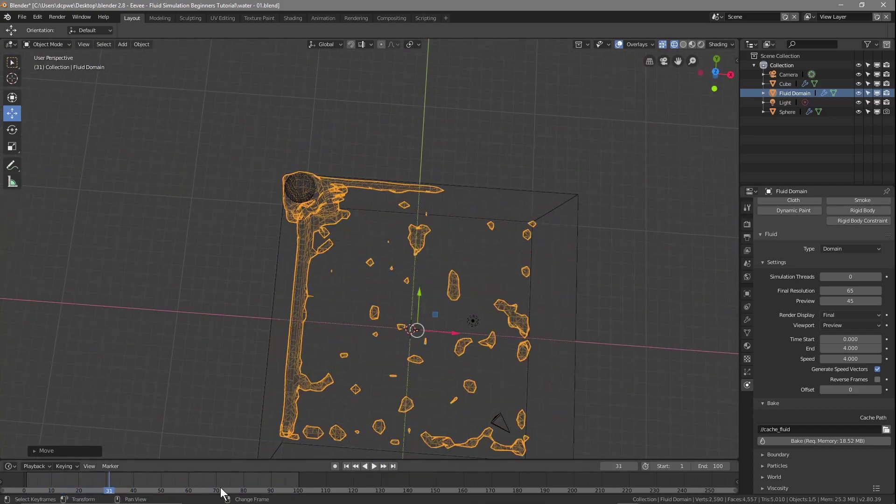
pyautogui.click(347, 465)
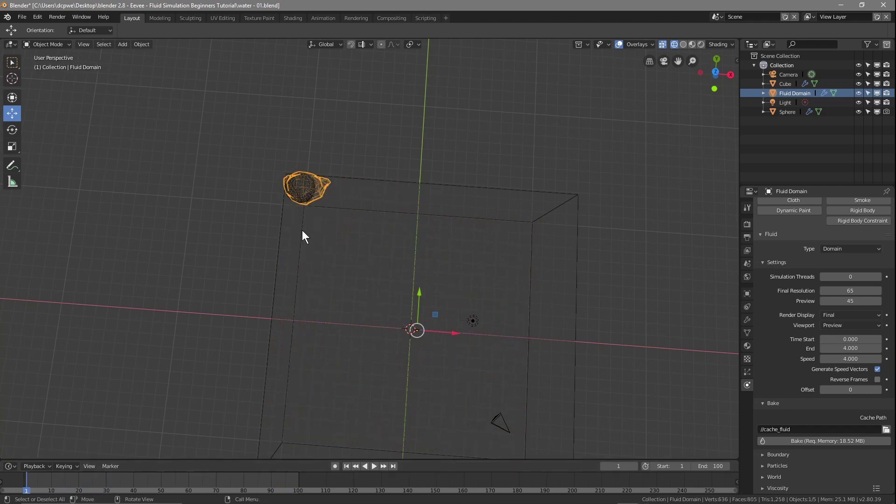
pyautogui.moveTo(315, 234); pyautogui.dragTo(318, 245, button='middle')
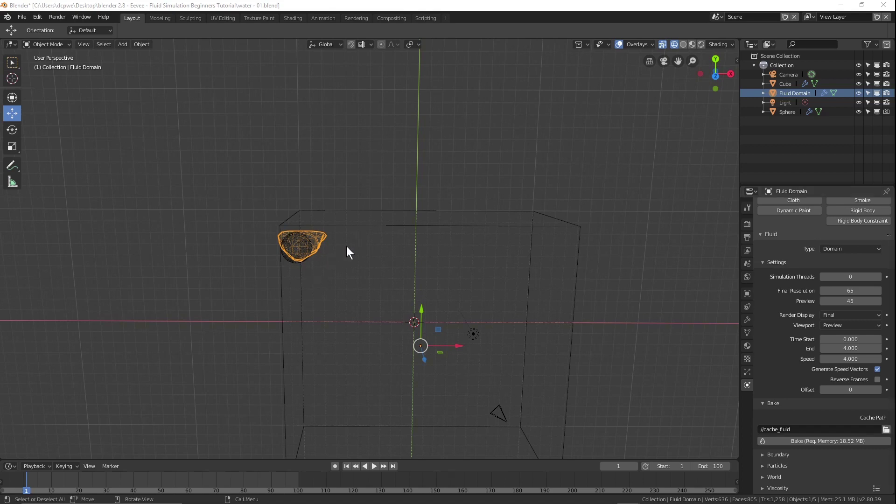
# Step: From the top view, move the inflow sphere slightly away from the box's corner along positive X and negative Y
pyautogui.click(382, 260)
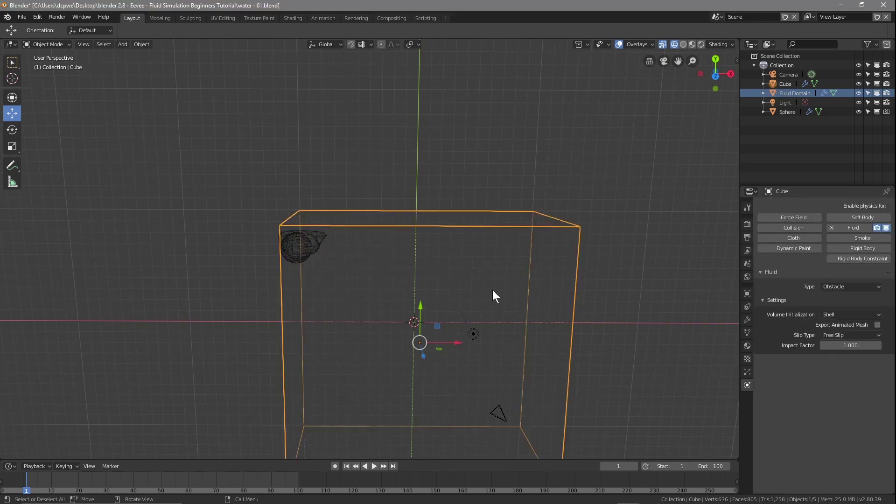
pyautogui.moveTo(487, 293); pyautogui.dragTo(398, 246, button='middle')
pyautogui.click(325, 218)
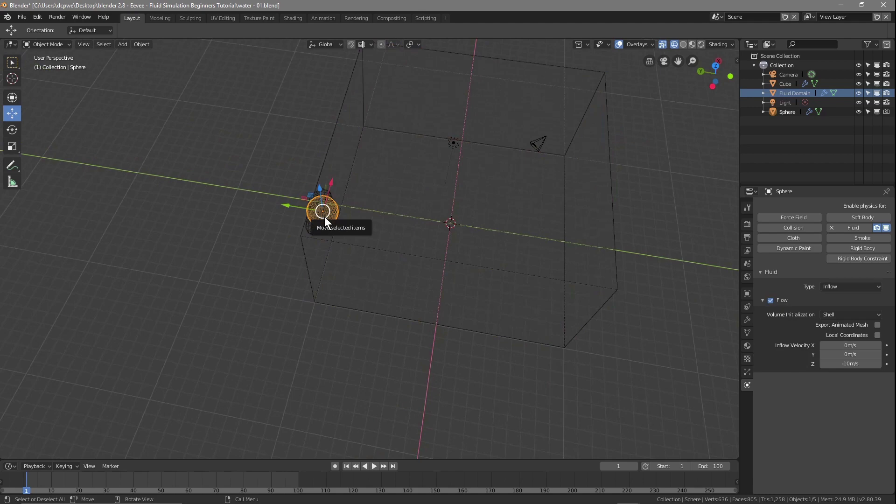
pyautogui.press('KP_7')
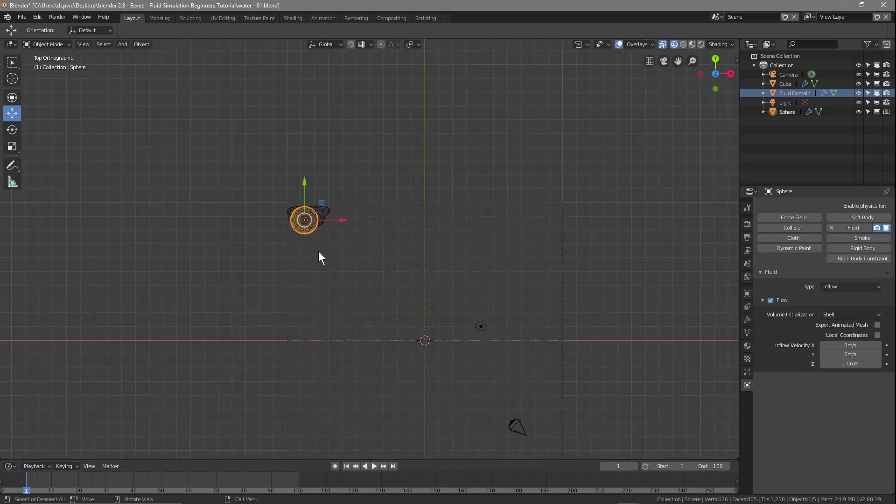
pyautogui.scroll(5, 319, 251)
pyautogui.moveTo(235, 155); pyautogui.dragTo(234, 162)
pyautogui.moveTo(265, 195); pyautogui.dragTo(274, 200)
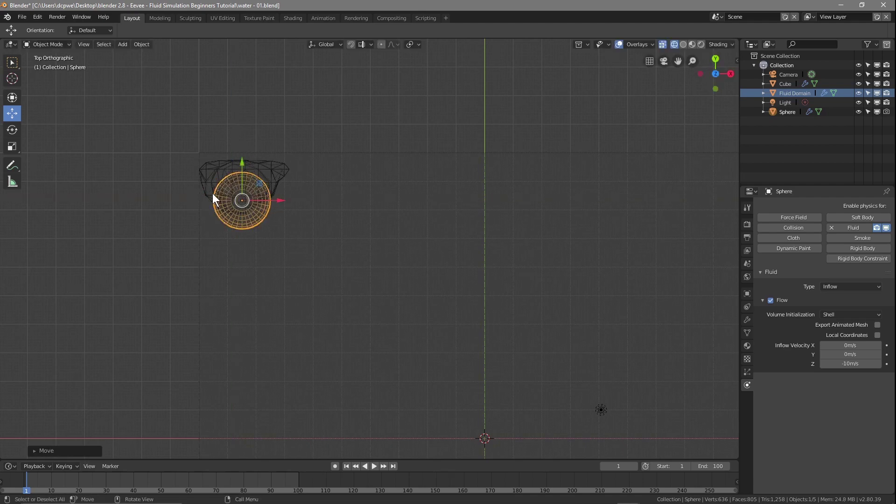
pyautogui.moveTo(265, 200); pyautogui.dragTo(243, 167)
pyautogui.moveTo(263, 201); pyautogui.dragTo(266, 202)
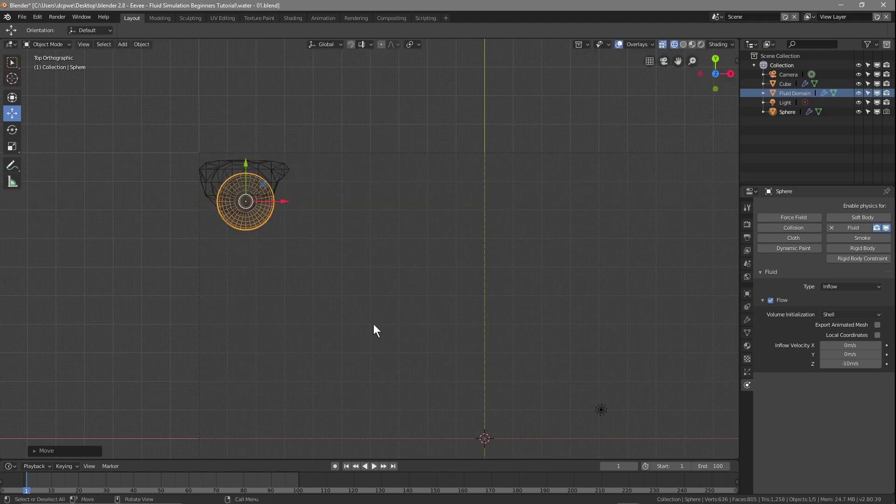
# Step: Bake the Fluid Domain's simulation again, and check the sphere's position against the Cube's outline from above
pyautogui.click(783, 94)
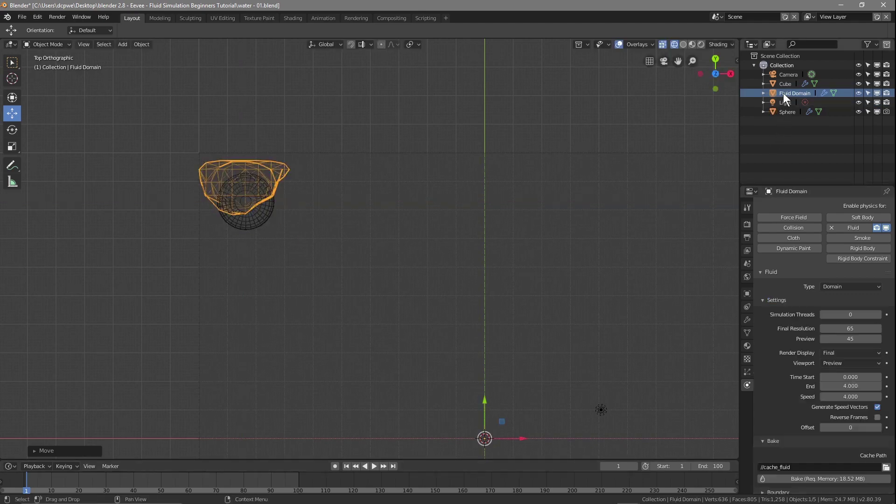
pyautogui.click(812, 477)
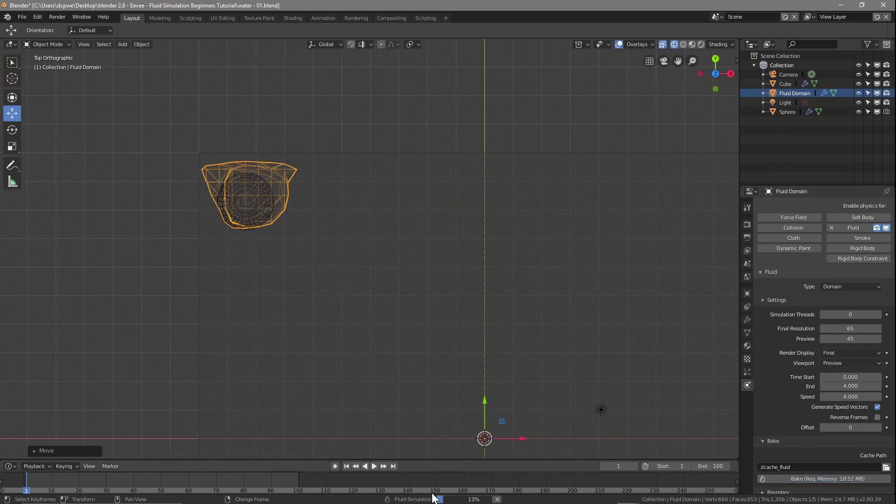
pyautogui.scroll(-3, 399, 311)
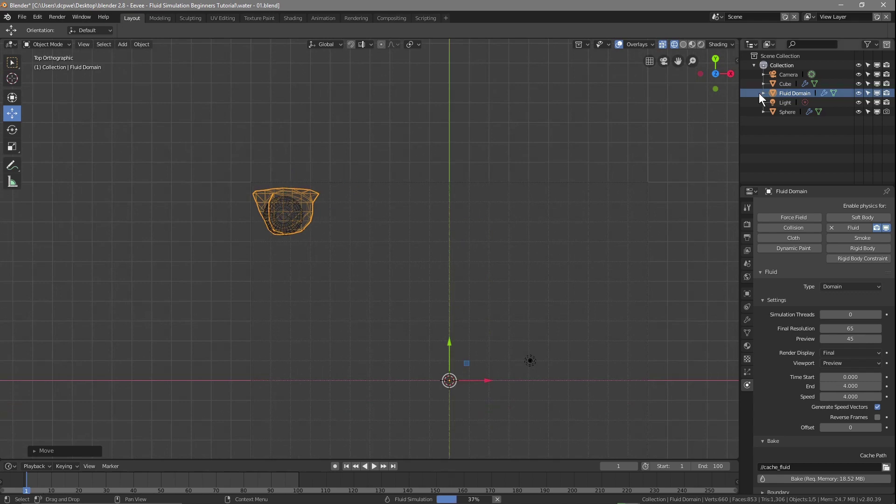
pyautogui.click(791, 83)
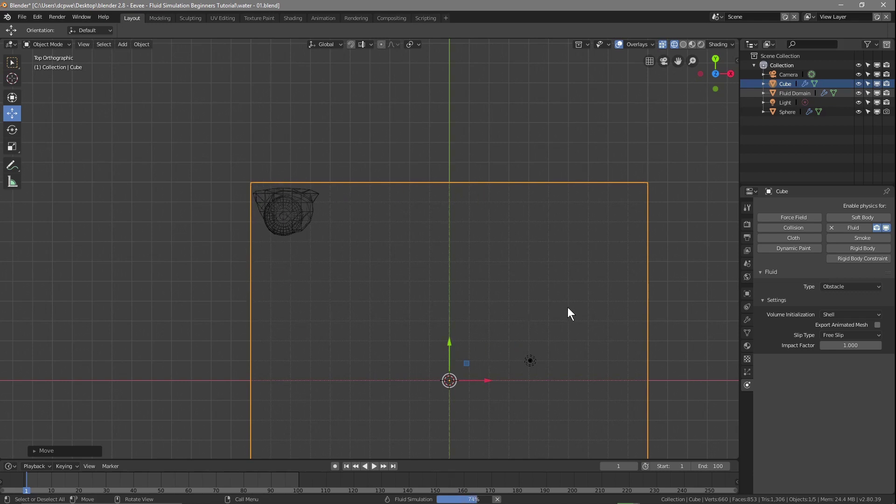
pyautogui.scroll(-1, 484, 327)
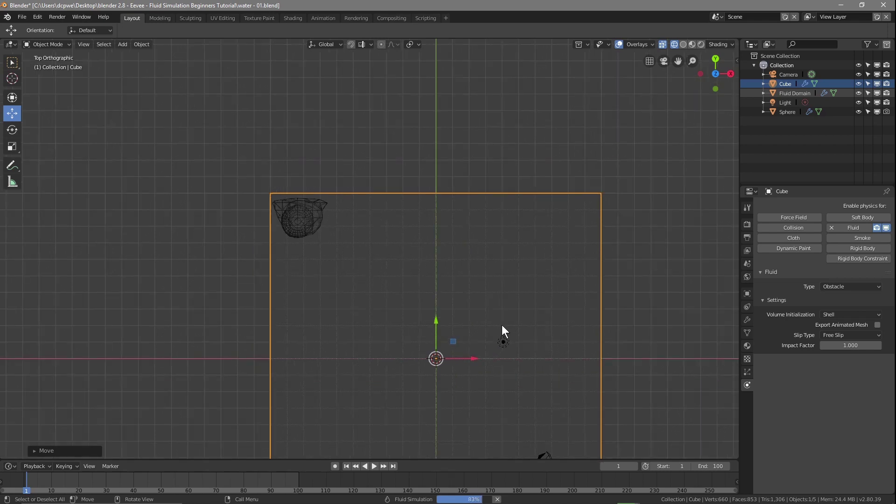
pyautogui.click(792, 112)
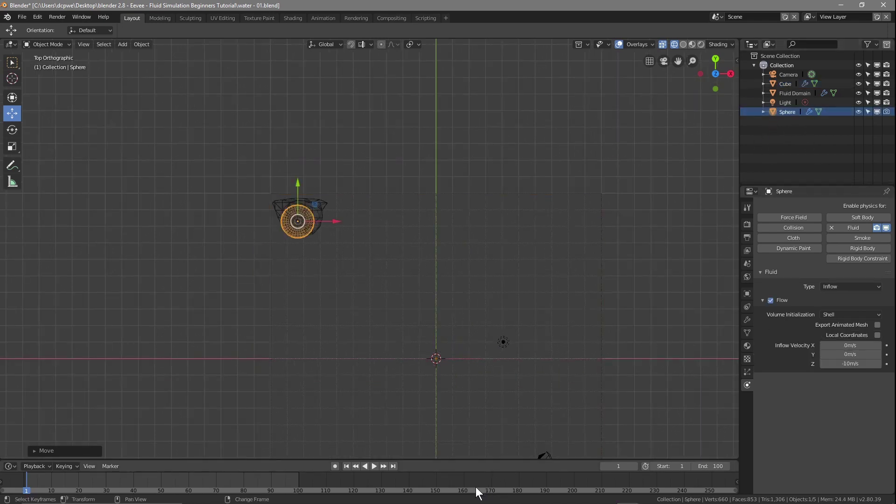
# Step: Play the rebaked simulation and inspect in wireframe how the fluid falls into and spreads across the box
pyautogui.click(374, 466)
pyautogui.moveTo(387, 363); pyautogui.dragTo(388, 226, button='middle')
pyautogui.scroll(-8, 373, 184)
pyautogui.moveTo(369, 184); pyautogui.dragTo(487, 192, button='middle')
pyautogui.scroll(8, 381, 208)
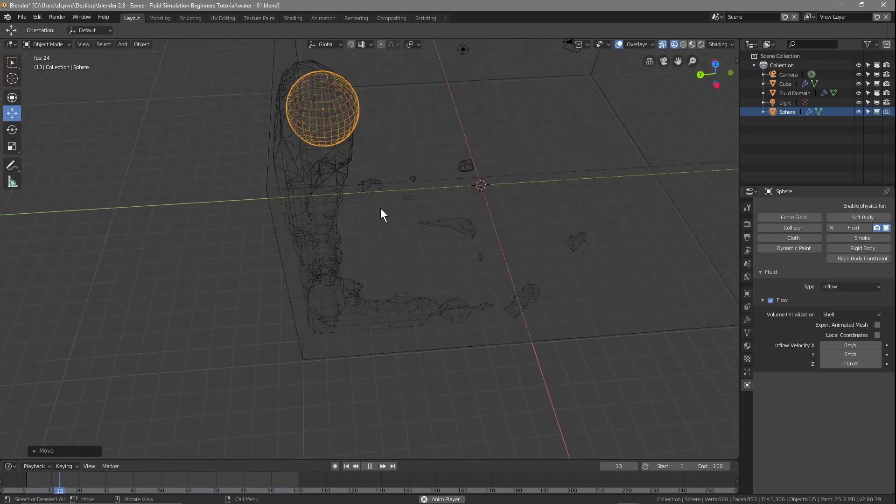
pyautogui.moveTo(380, 144); pyautogui.dragTo(394, 183, button='middle')
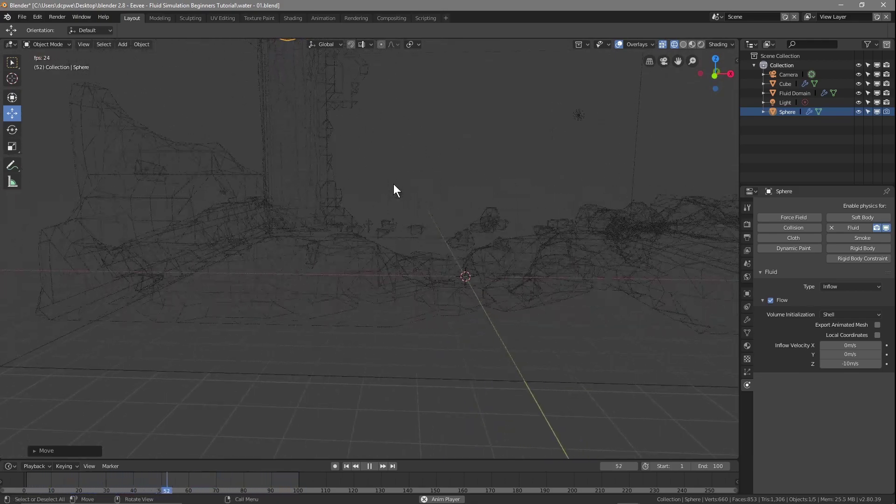
# Step: Switch the viewport to solid shading and examine the playing fluid inside the box from above and the side
pyautogui.click(682, 44)
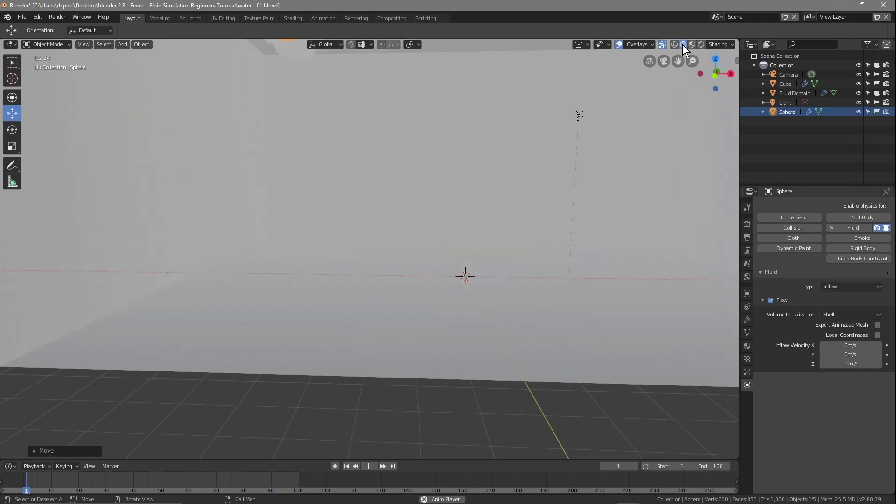
pyautogui.scroll(3, 539, 180)
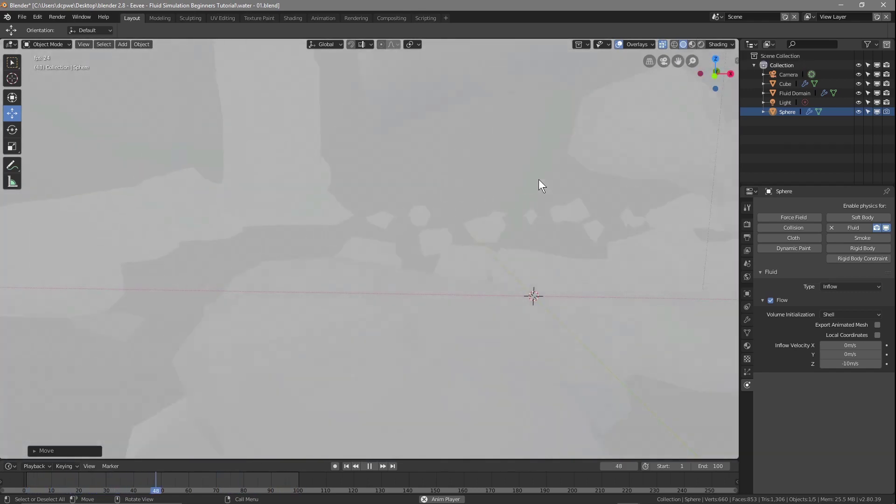
pyautogui.scroll(-5, 539, 179)
pyautogui.moveTo(539, 180); pyautogui.dragTo(531, 228, button='middle')
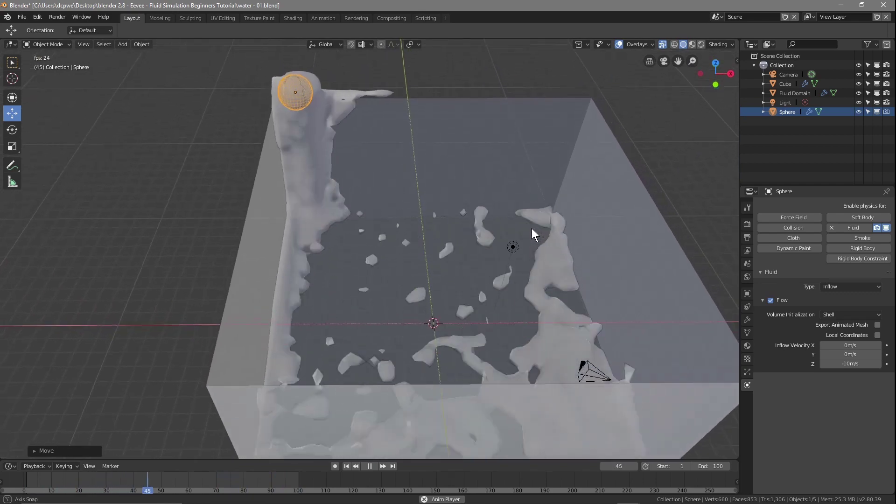
pyautogui.moveTo(366, 164); pyautogui.dragTo(461, 167, button='middle')
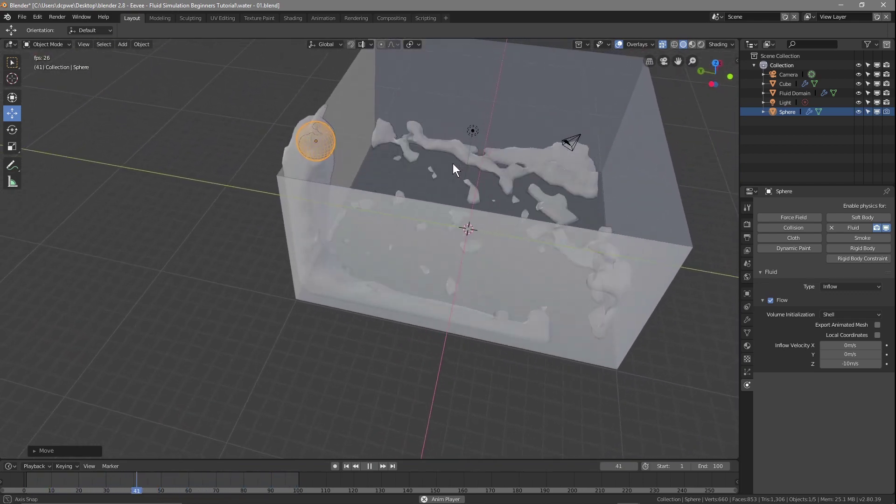
# Step: View the playing fluid from the front of the box, stop the playback and return to frame 1
pyautogui.moveTo(453, 163); pyautogui.dragTo(361, 159, button='middle')
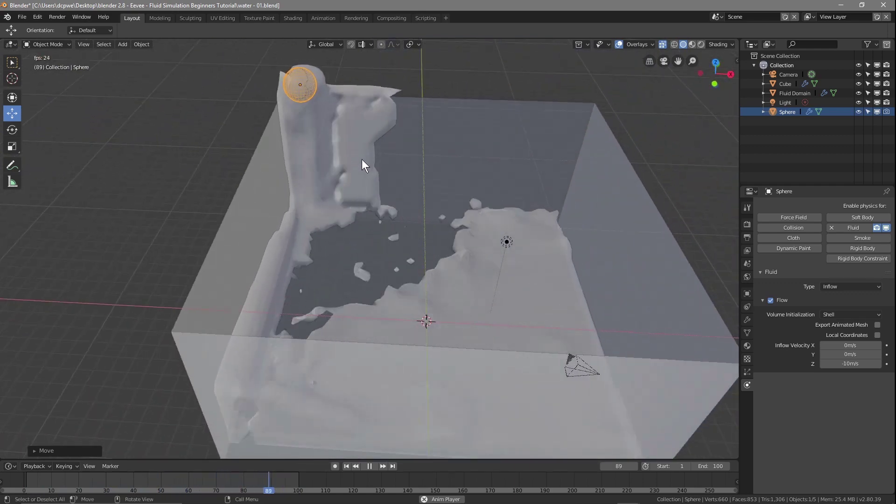
pyautogui.click(369, 466)
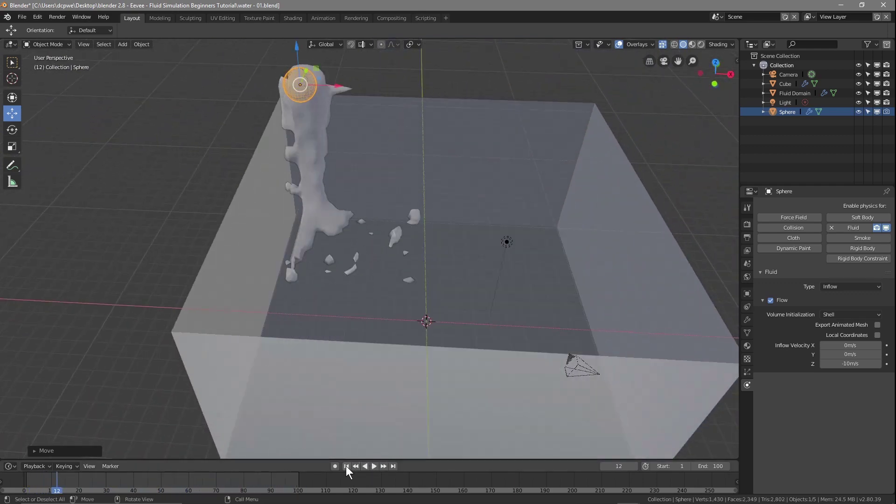
pyautogui.click(346, 465)
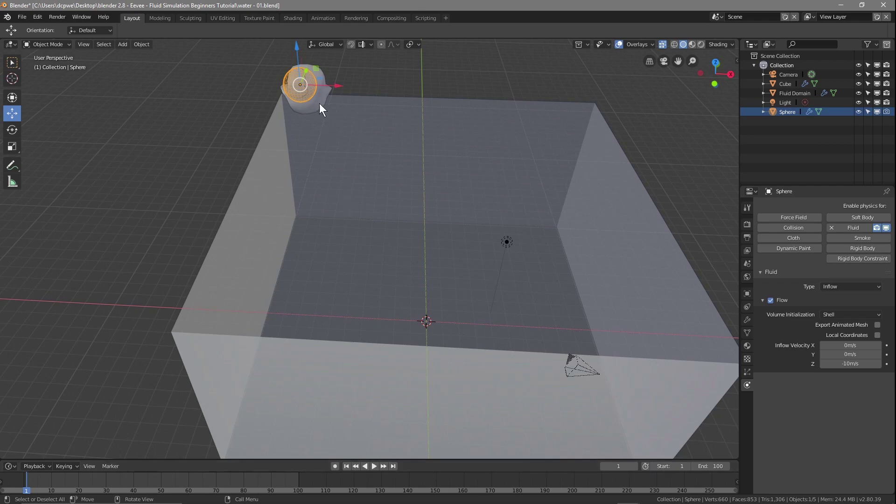
# Step: Set both the Final Resolution and the Preview resolution of the Fluid Domain to 100
pyautogui.click(789, 93)
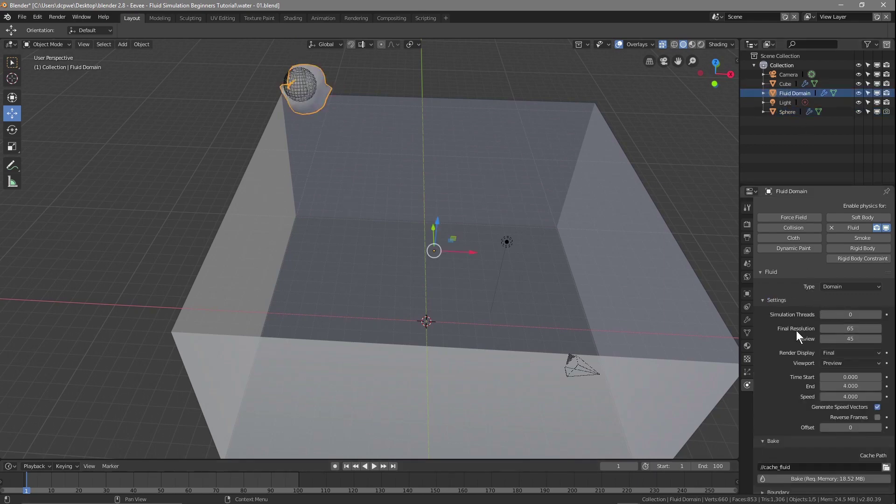
pyautogui.click(859, 339)
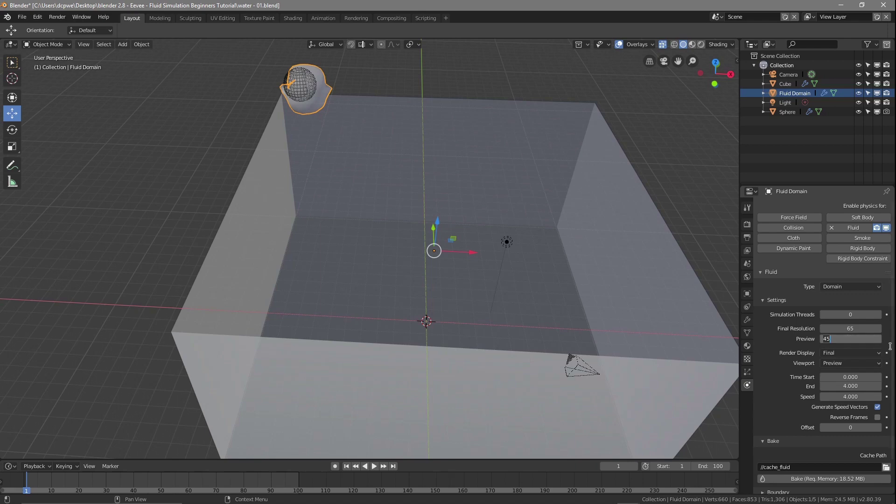
pyautogui.write('100')
pyautogui.click(842, 329)
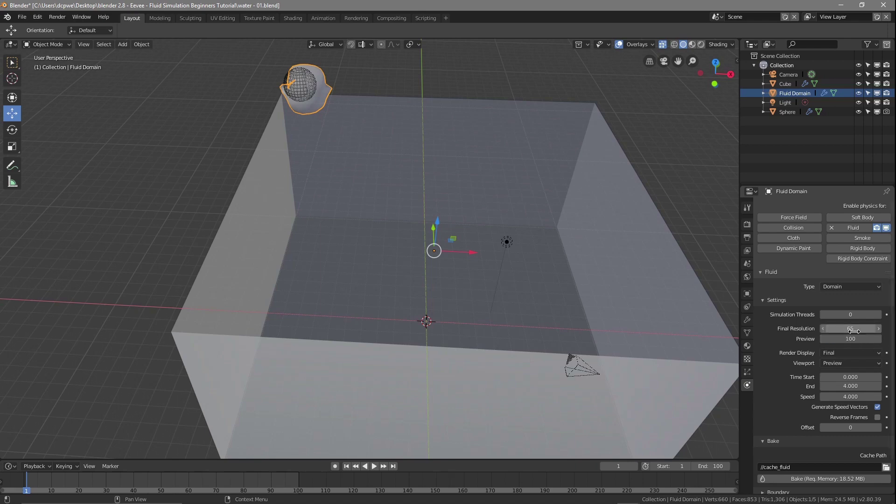
pyautogui.write('100')
pyautogui.press('Return')
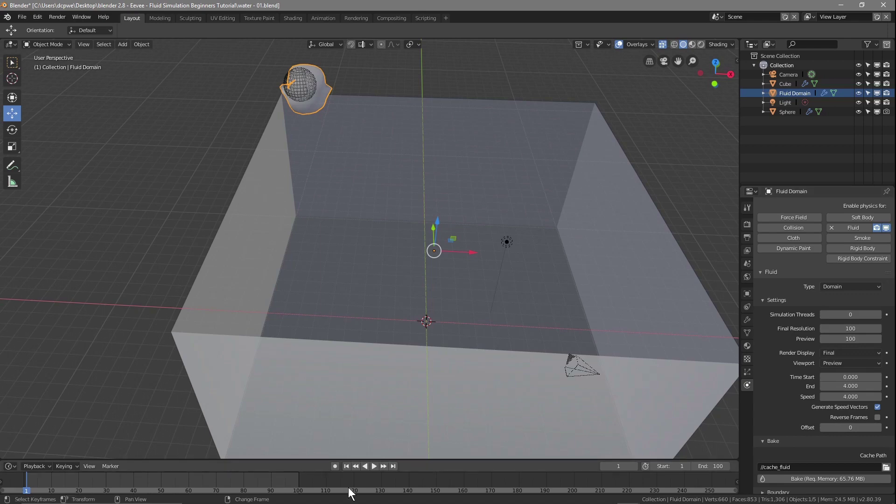
# Step: Bake the Fluid Domain at the higher resolution, select the Sphere and stop the bake partway through
pyautogui.click(837, 479)
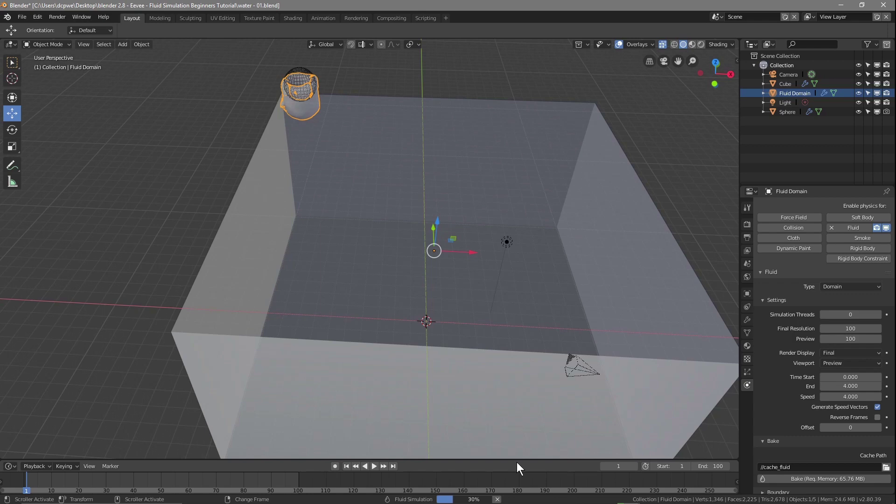
pyautogui.click(782, 112)
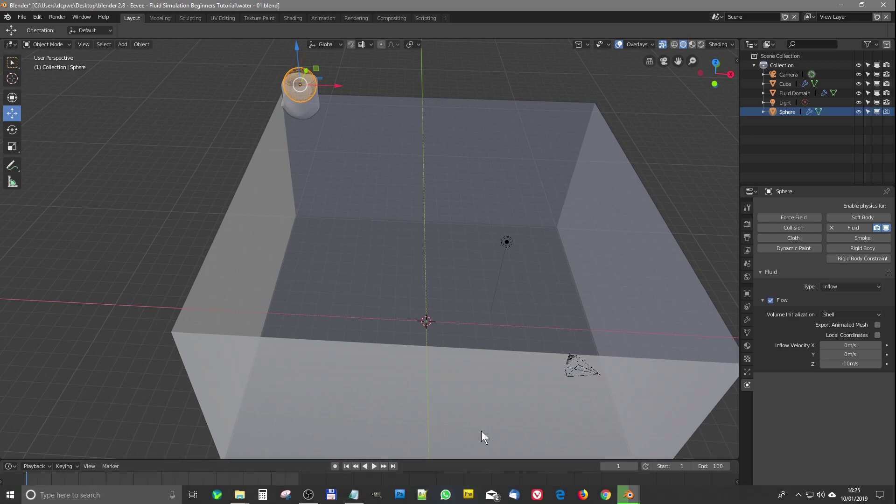
pyautogui.click(498, 500)
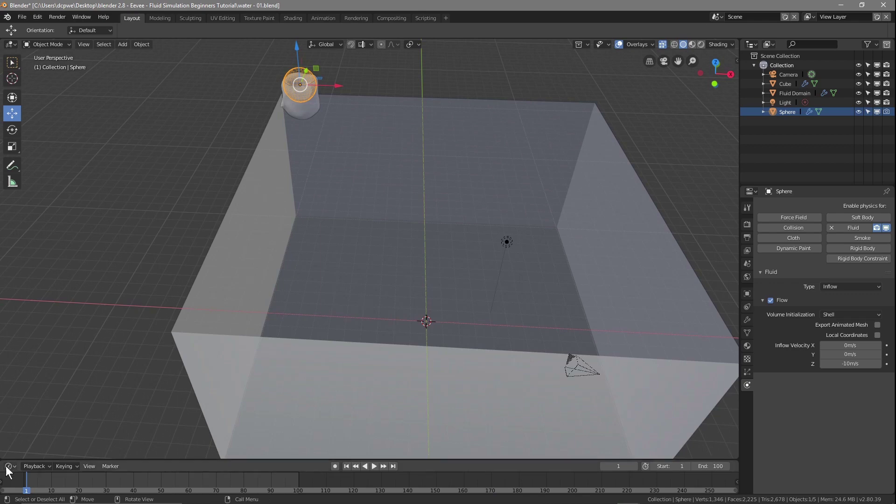
# Step: Play and scrub through the partially baked fluid, inspect it from the side at frame 31, and return to frame 1
pyautogui.press('space')
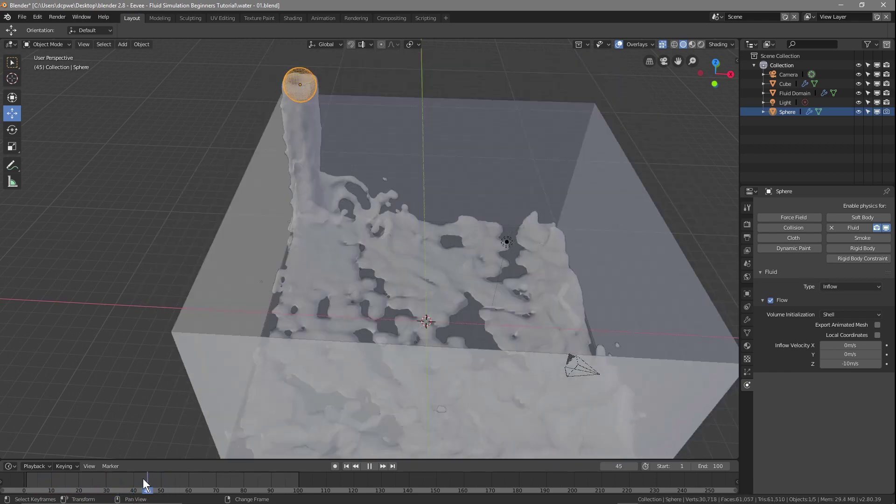
pyautogui.moveTo(146, 485); pyautogui.dragTo(109, 486)
pyautogui.moveTo(418, 192); pyautogui.dragTo(444, 236, button='middle')
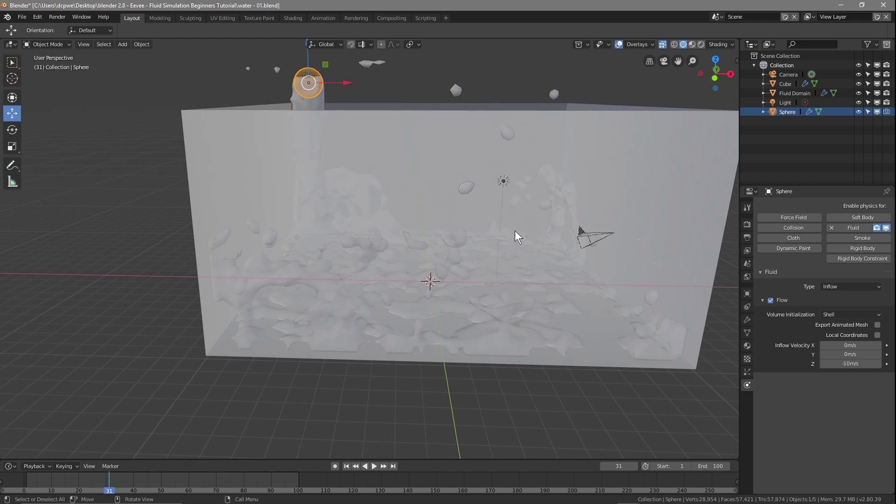
pyautogui.press('space')
pyautogui.moveTo(157, 480); pyautogui.dragTo(29, 484)
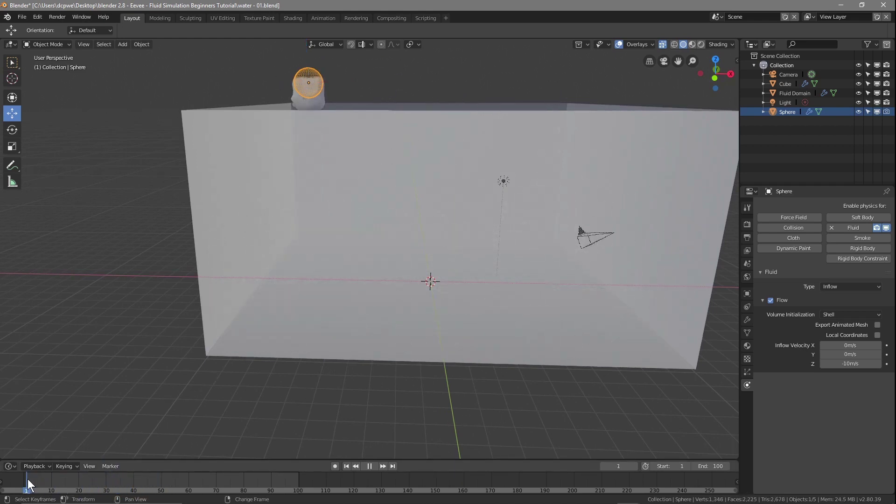
pyautogui.click(371, 465)
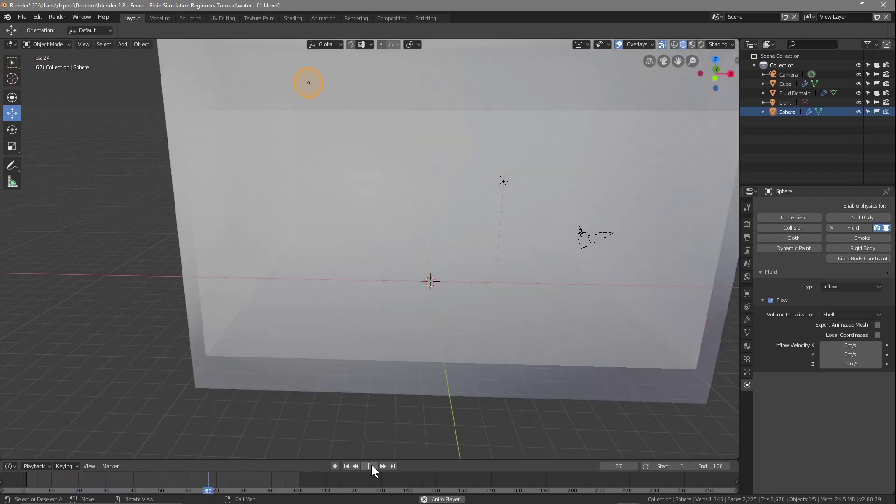
pyautogui.click(372, 465)
pyautogui.click(347, 466)
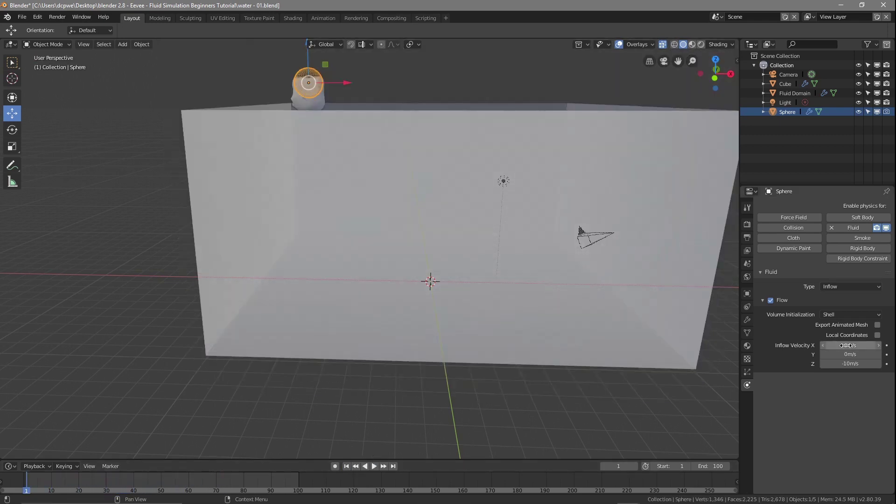
# Step: Set the Sphere's Z inflow velocity to -5 m/s
pyautogui.click(846, 364)
pyautogui.click(828, 363)
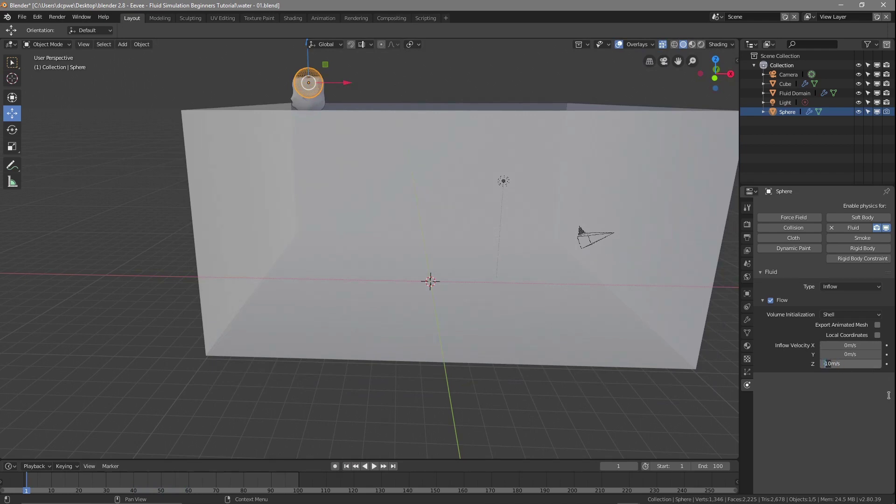
pyautogui.write('5')
pyautogui.press('Return')
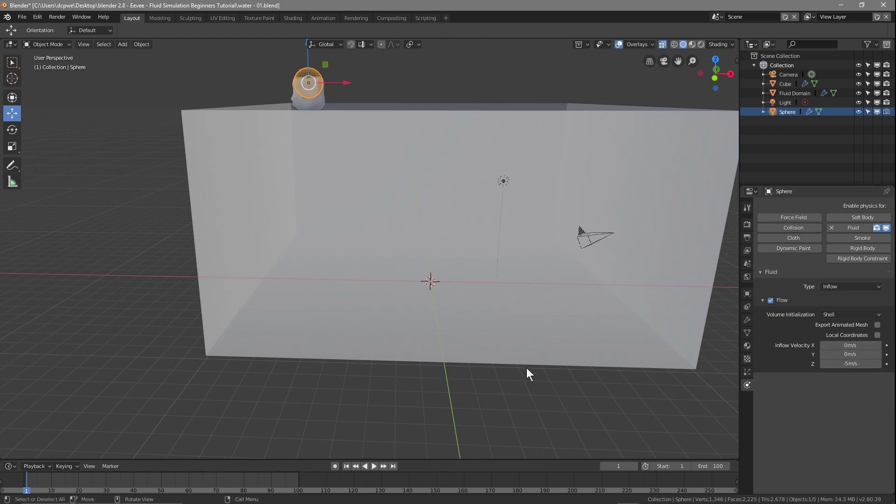
# Step: Bake the Fluid Domain's simulation again with the slower inflow
pyautogui.click(796, 94)
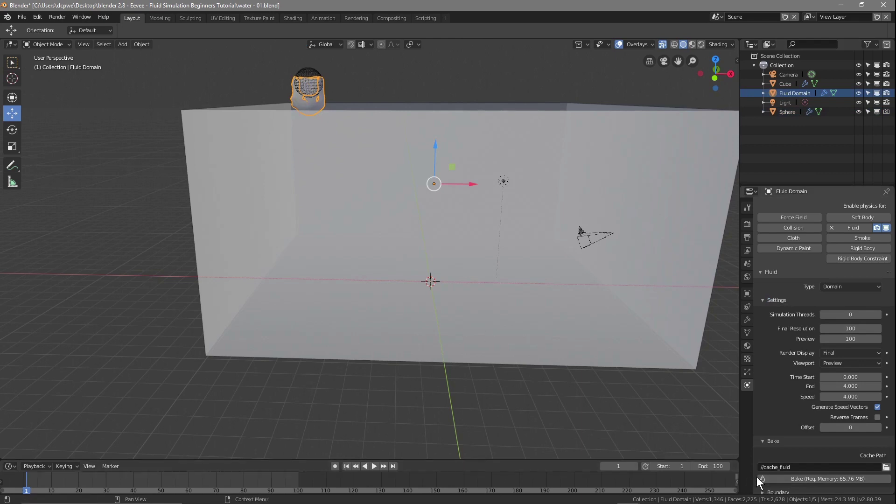
pyautogui.click(802, 480)
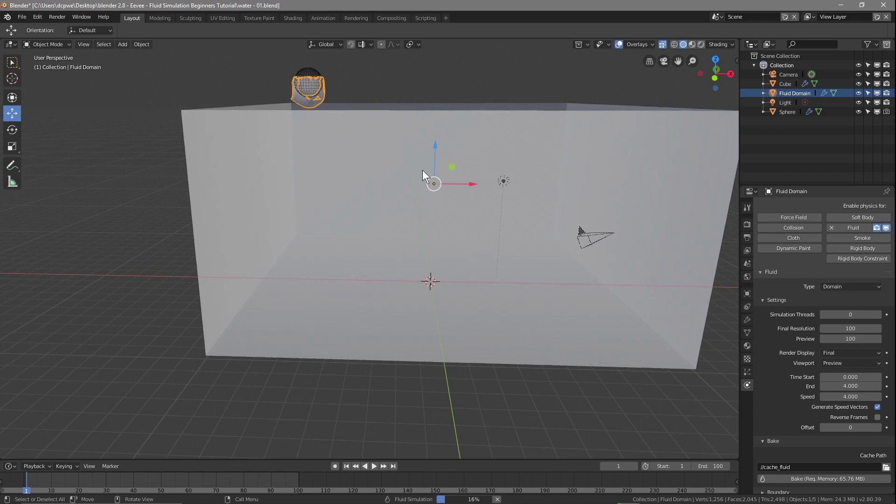
pyautogui.moveTo(443, 221); pyautogui.dragTo(447, 249, button='middle')
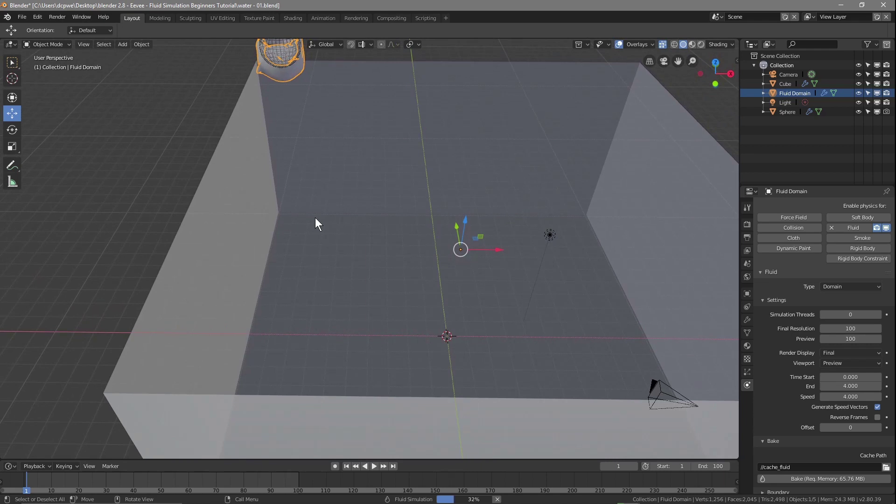
# Step: Save the file while the fluid bakes, and stop the bake before it completes
pyautogui.click(22, 17)
pyautogui.click(35, 89)
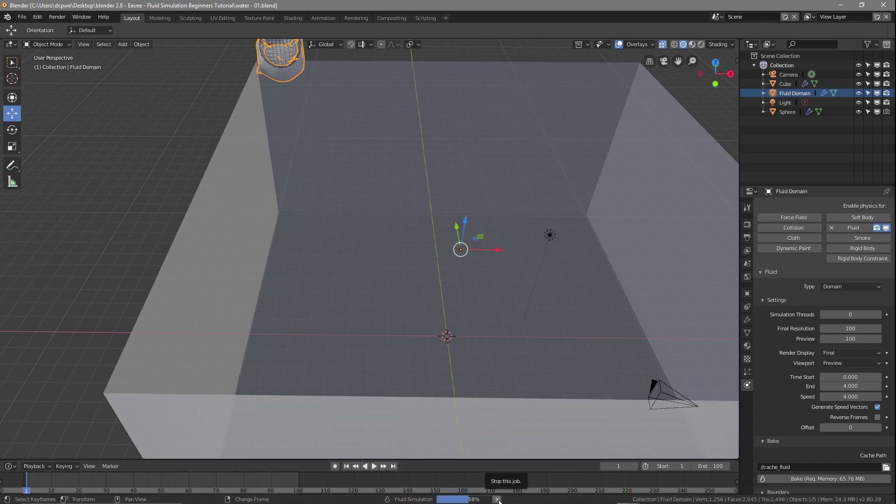
pyautogui.click(498, 501)
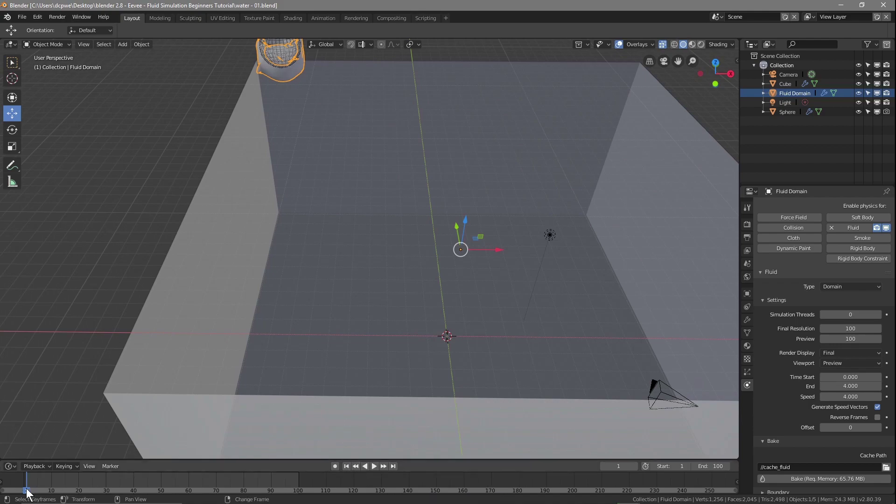
# Step: Preview the slower fluid up to frame 55, select the Sphere, and examine the water surface close up inside the box
pyautogui.press('space')
pyautogui.moveTo(137, 483); pyautogui.dragTo(175, 488, button='right')
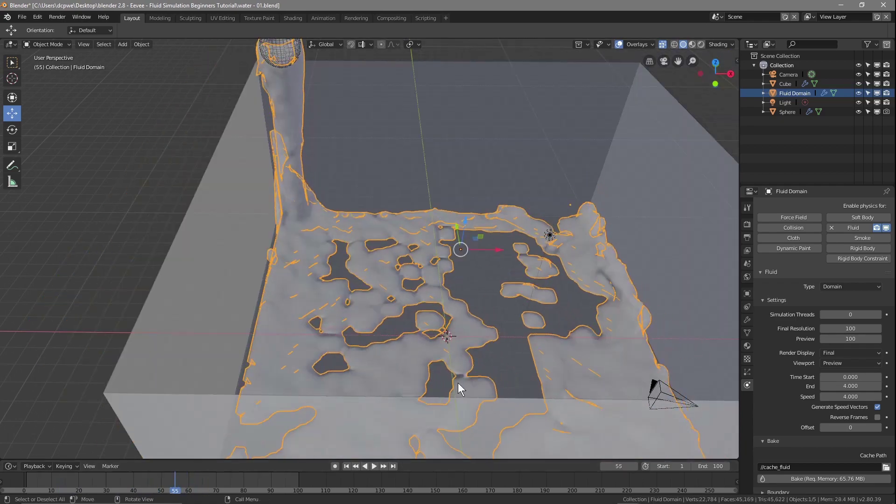
pyautogui.click(775, 111)
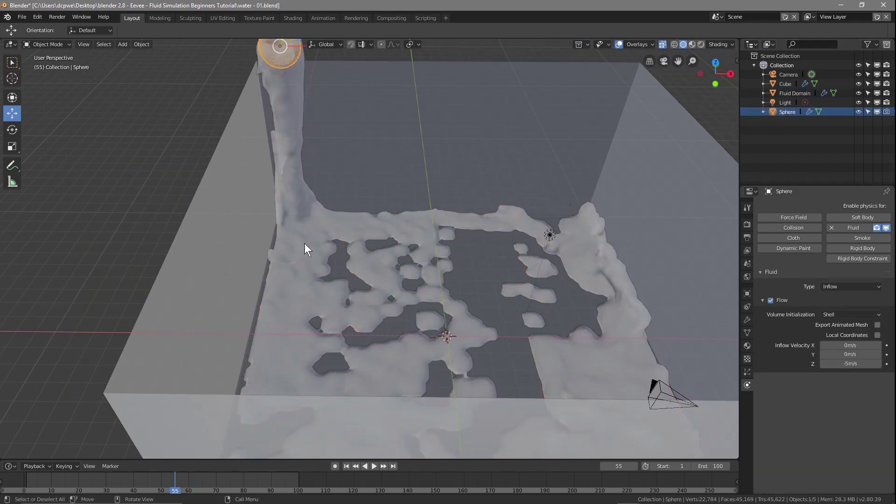
pyautogui.moveTo(443, 299); pyautogui.dragTo(437, 266, button='middle')
pyautogui.scroll(5, 465, 266)
pyautogui.moveTo(515, 289); pyautogui.dragTo(522, 293, button='middle')
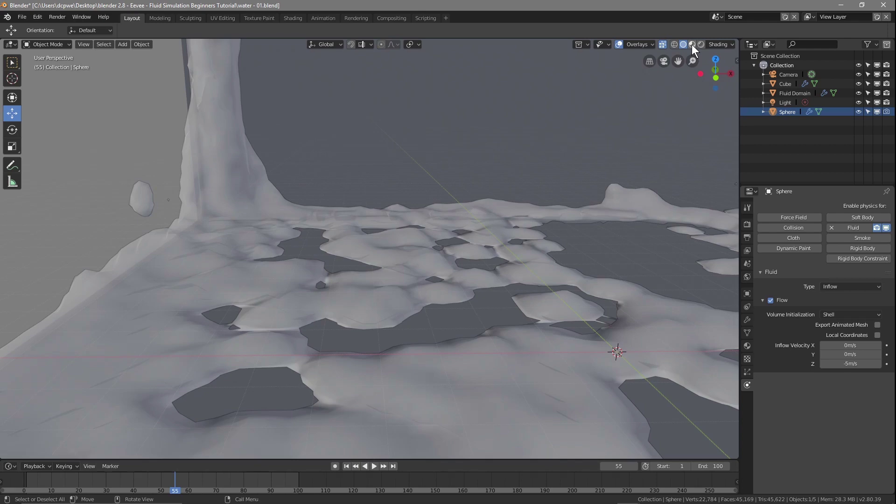
pyautogui.scroll(-7, 486, 202)
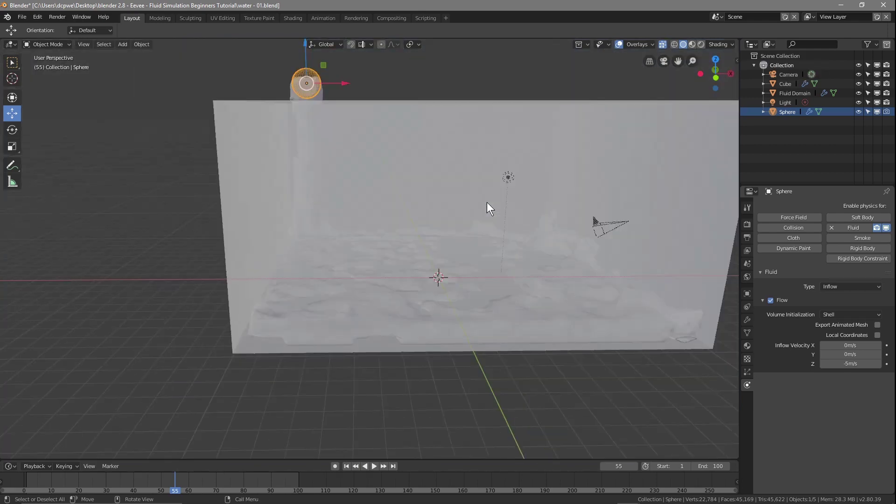
pyautogui.scroll(8, 487, 202)
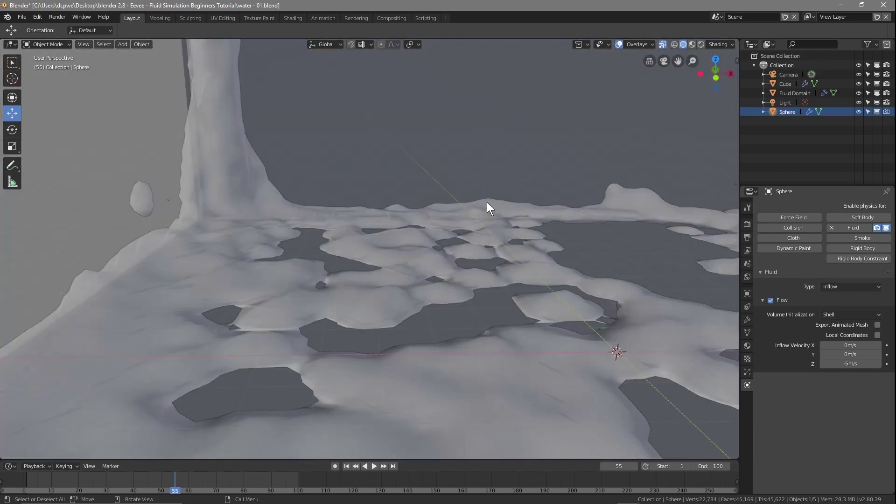
pyautogui.keyDown('shift'); pyautogui.moveTo(640, 266); pyautogui.dragTo(512, 268, button='middle'); pyautogui.keyUp('shift')
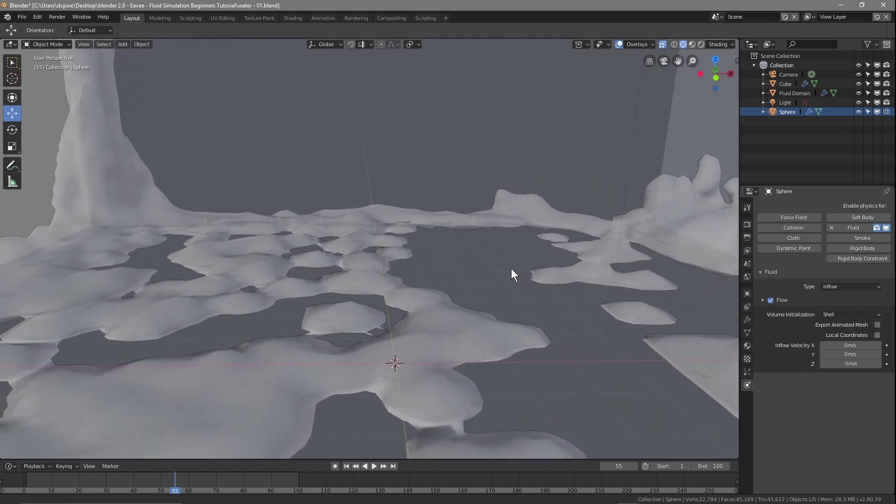
# Step: Return to frame 1 and check the Sphere's position in the box's corner from the top view
pyautogui.moveTo(176, 490); pyautogui.dragTo(27, 479)
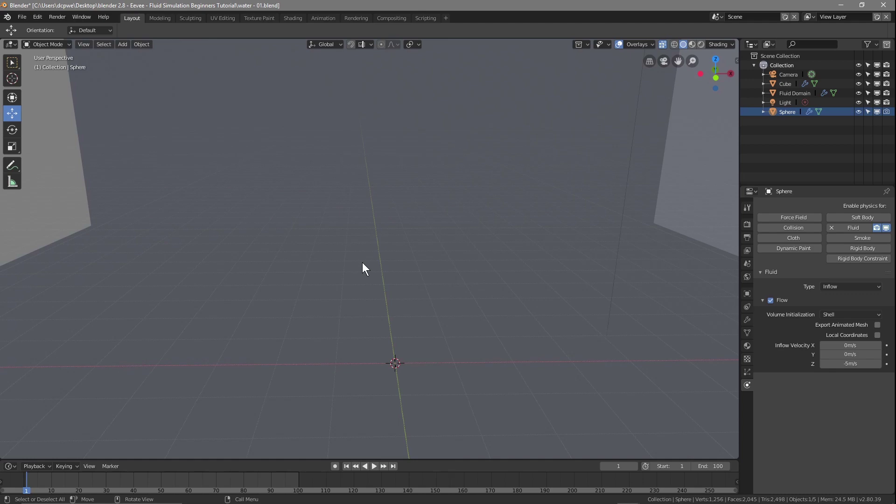
pyautogui.press('KP_7')
pyautogui.scroll(-2, 388, 250)
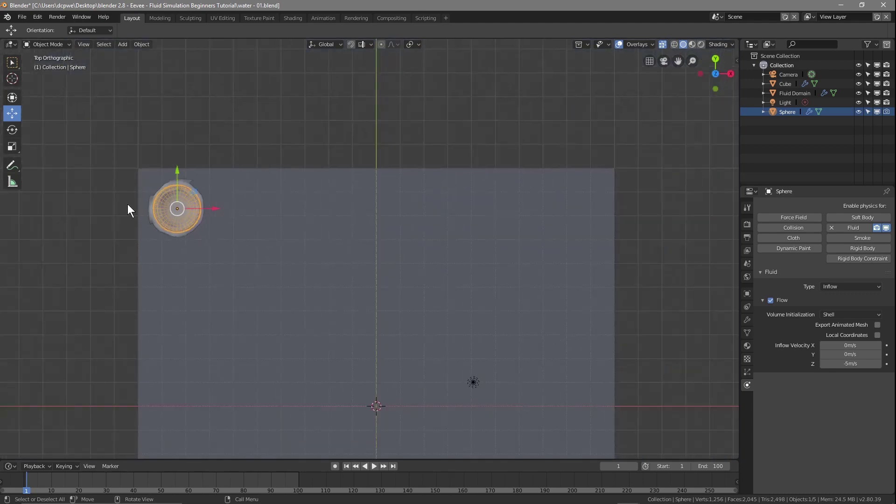
pyautogui.scroll(-1, 209, 252)
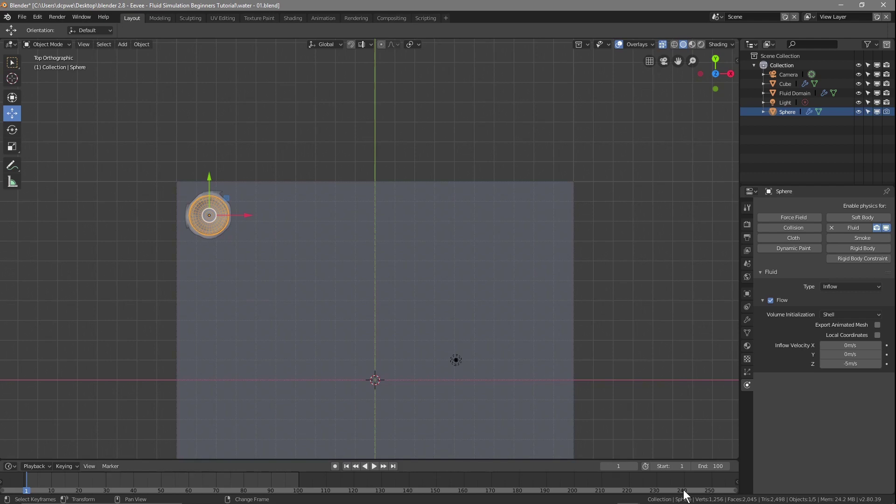
# Step: Set the animation's end frame to 360 and fit the longer frame range in the timeline
pyautogui.click(714, 466)
pyautogui.write('360')
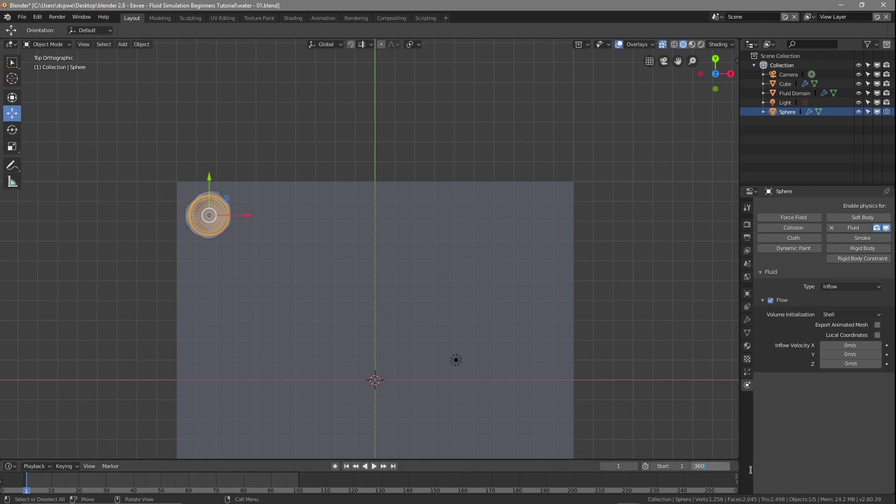
pyautogui.press('Return')
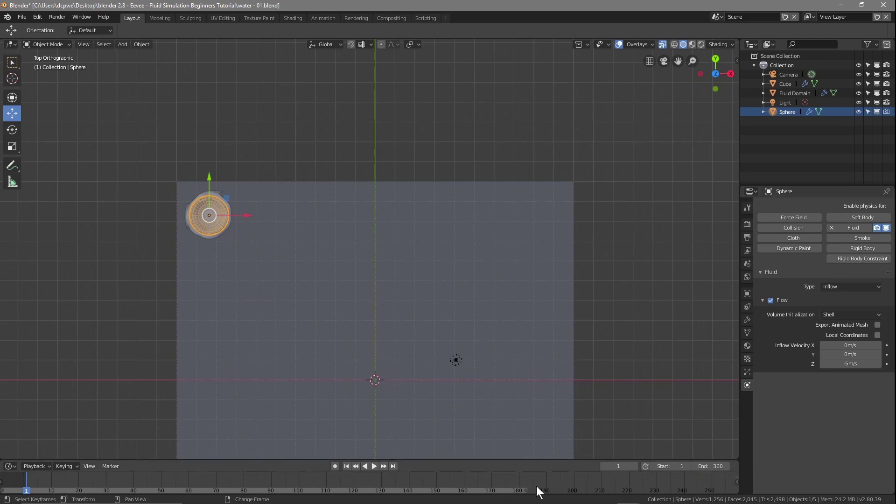
pyautogui.scroll(-1, 553, 489)
pyautogui.scroll(-5, 552, 489)
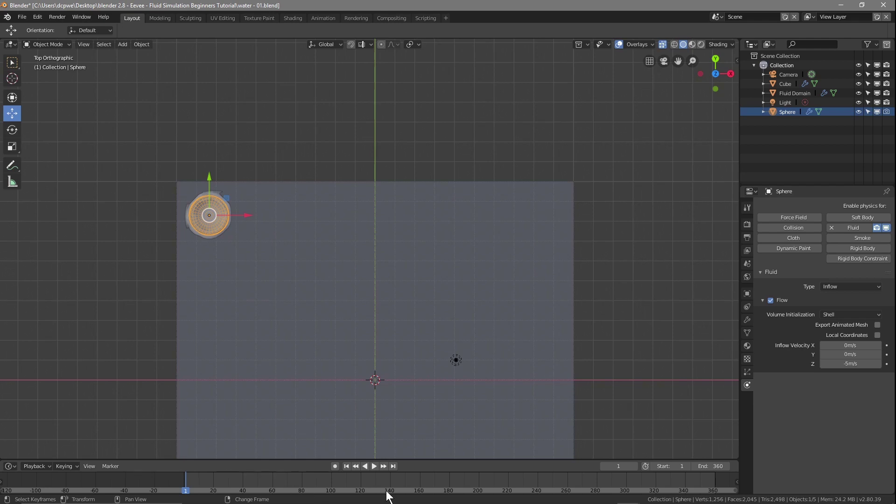
pyautogui.scroll(1, 371, 491)
pyautogui.scroll(1, 372, 491)
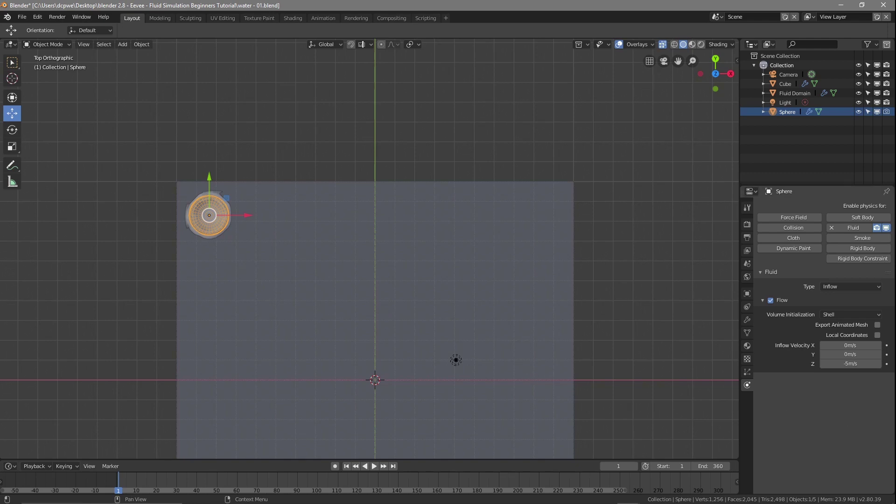
# Step: Turn on automatic keyframing and insert a LocRotScale keyframe for the Sphere at frame 1
pyautogui.scroll(-1, 462, 481)
pyautogui.scroll(-2, 462, 477)
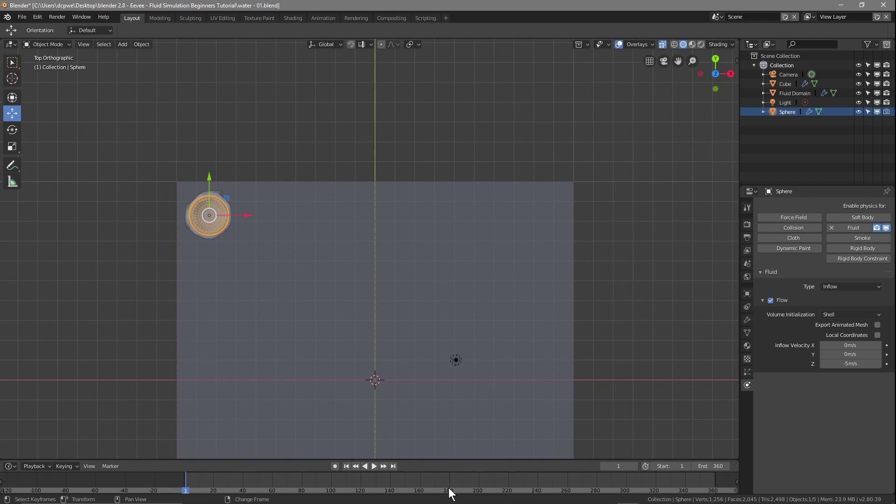
pyautogui.click(335, 466)
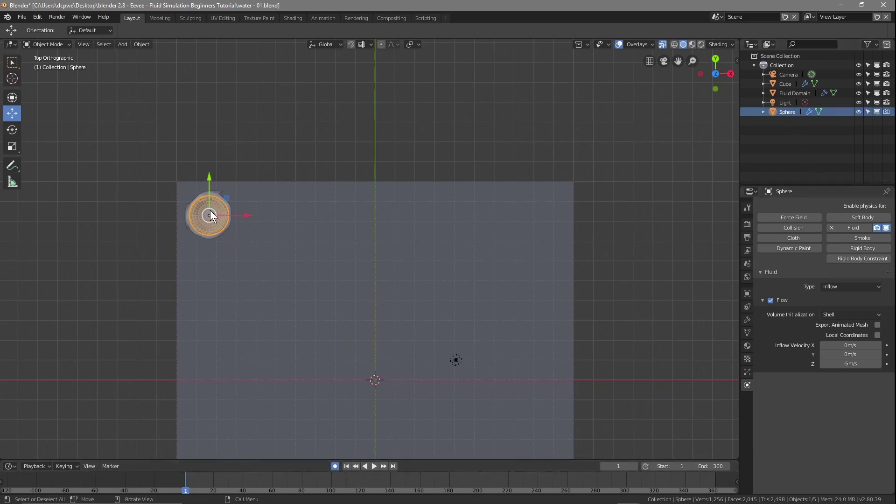
pyautogui.press('i')
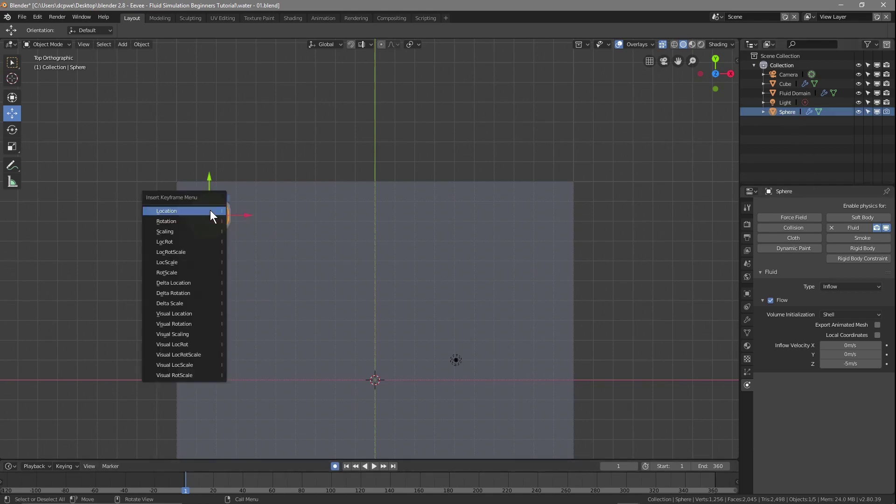
pyautogui.click(175, 252)
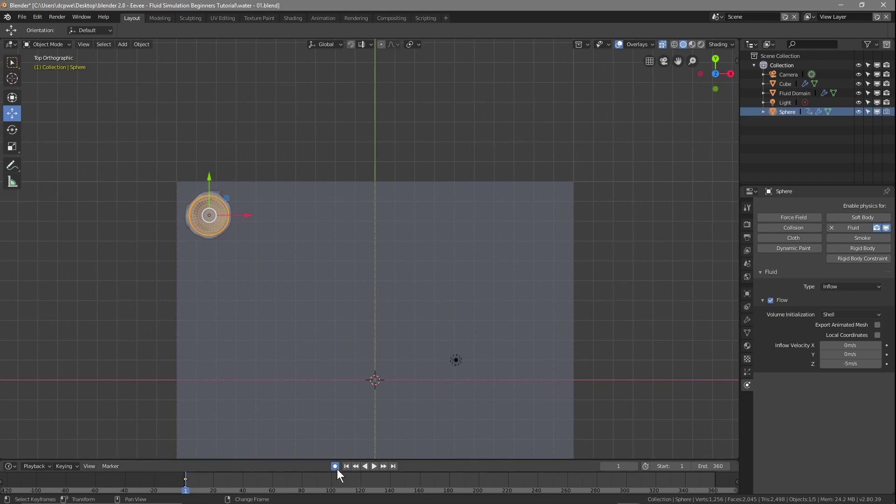
# Step: Keyframe the Sphere moved along X to the box's opposite corner at frame 160 and back past the starting side at frame 360, ending auto keying
pyautogui.moveTo(184, 484); pyautogui.dragTo(420, 484)
pyautogui.moveTo(245, 212); pyautogui.dragTo(579, 231)
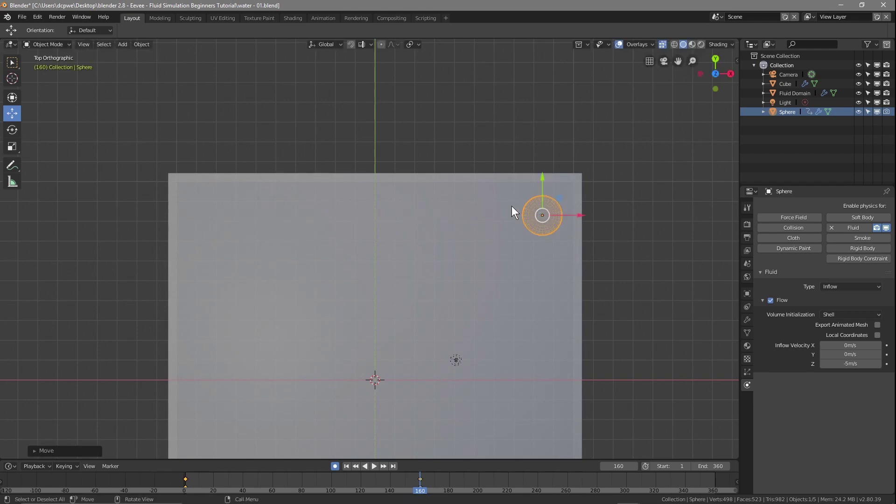
pyautogui.moveTo(420, 486); pyautogui.dragTo(714, 492)
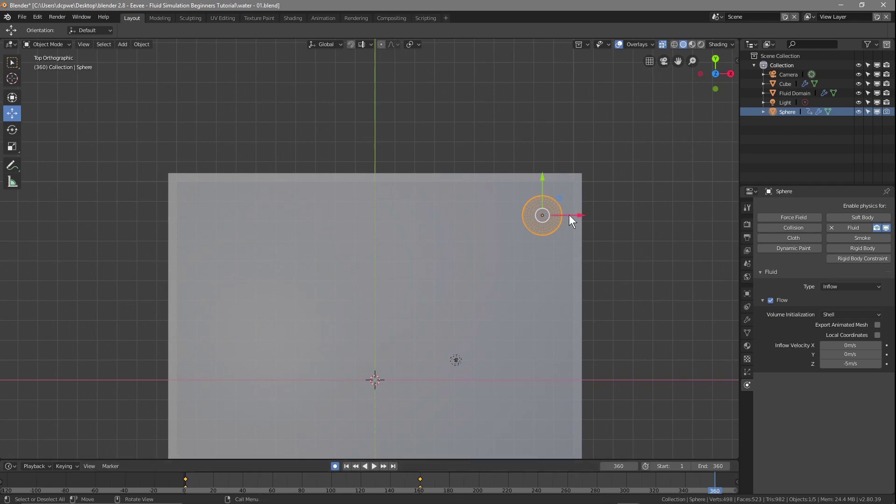
pyautogui.moveTo(575, 214); pyautogui.dragTo(173, 230)
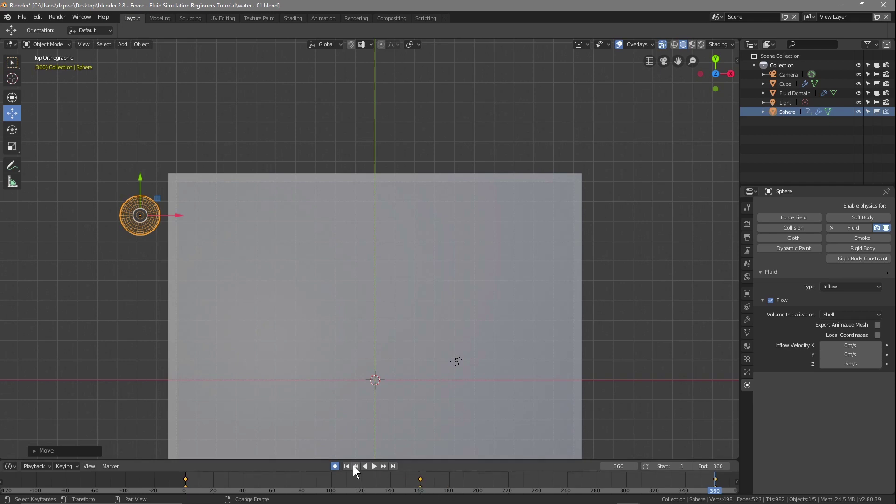
pyautogui.click(335, 466)
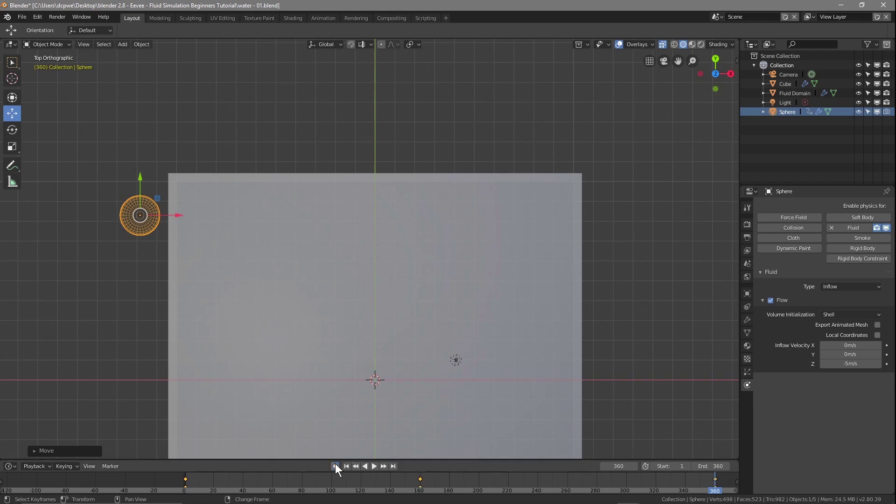
# Step: Shift the Sphere's middle keyframe to about frame 180 and return the playhead to frame 1
pyautogui.click(420, 481)
pyautogui.moveTo(420, 481); pyautogui.dragTo(449, 484)
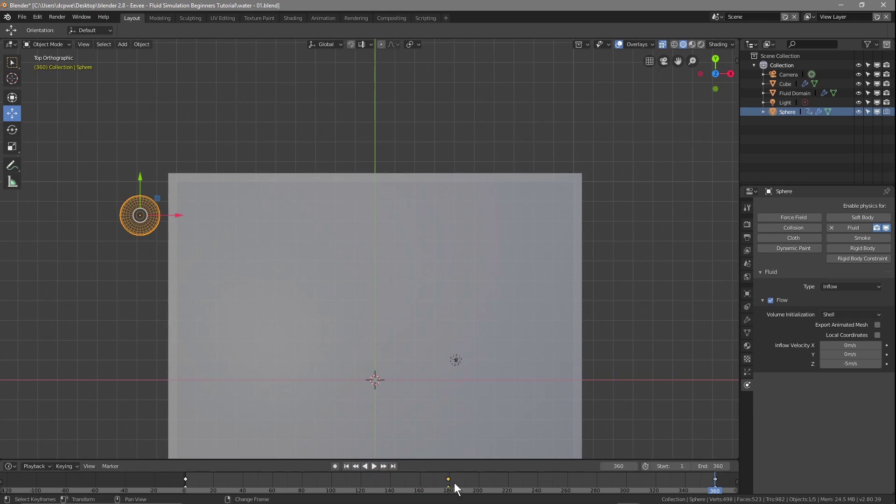
pyautogui.moveTo(450, 481); pyautogui.dragTo(449, 480)
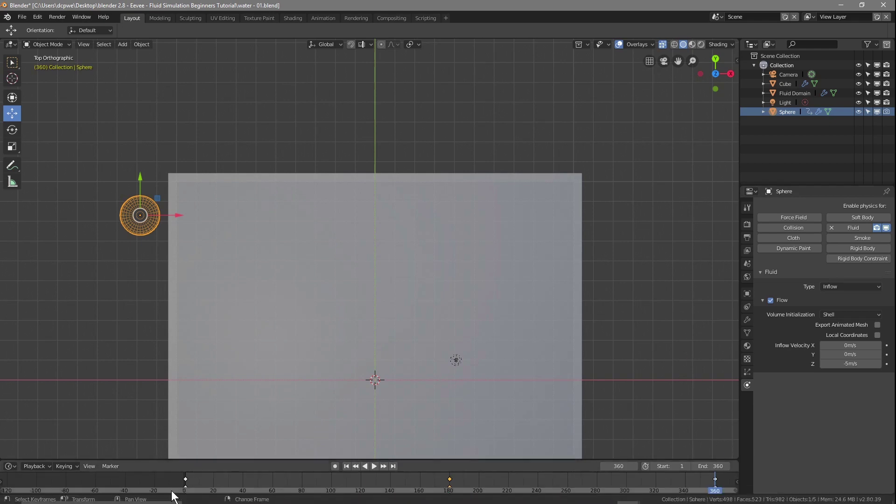
pyautogui.moveTo(715, 490); pyautogui.dragTo(185, 490)
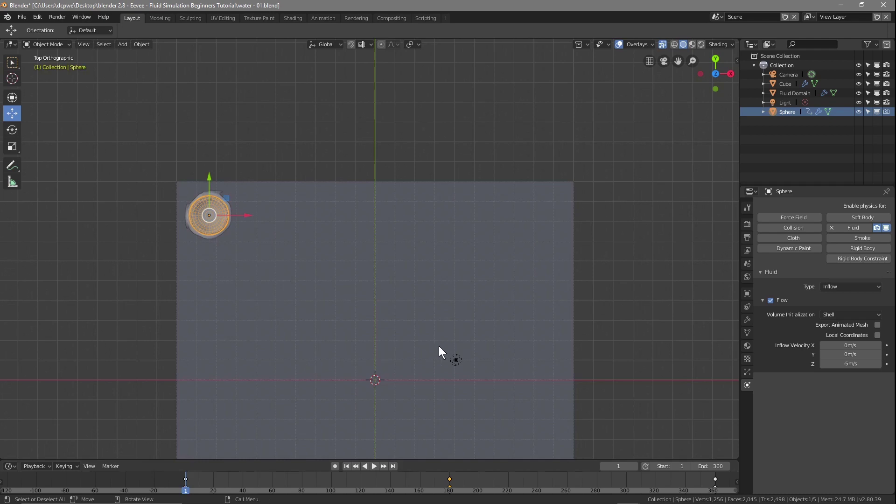
# Step: Frame a low front view looking inside the box toward its back wall and align the camera to that view
pyautogui.moveTo(496, 323); pyautogui.dragTo(494, 252, button='middle')
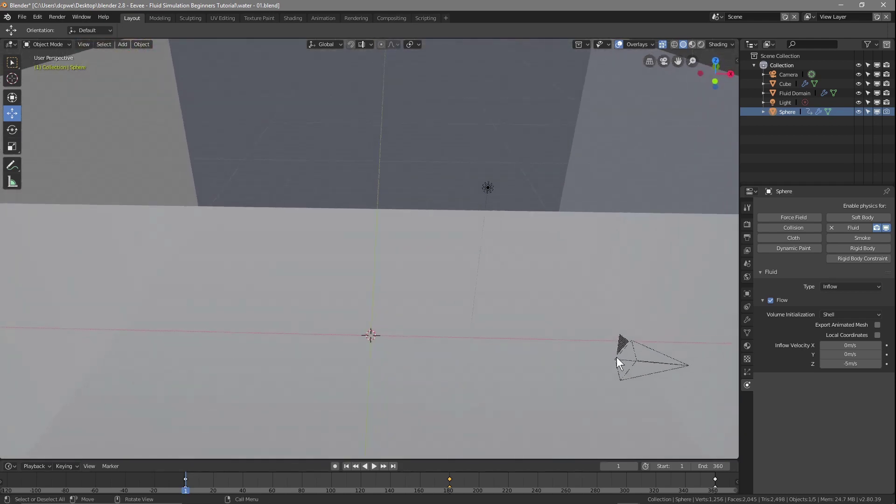
pyautogui.moveTo(438, 315); pyautogui.dragTo(469, 297, button='middle')
pyautogui.scroll(5, 449, 298)
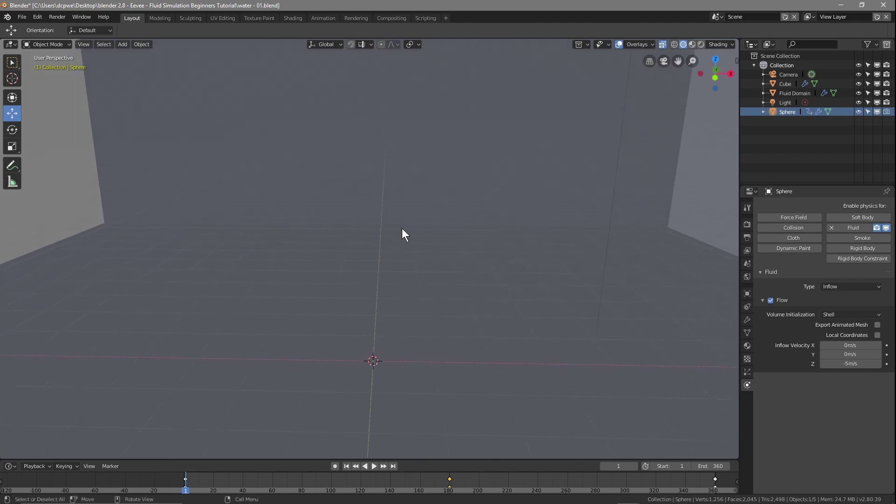
pyautogui.moveTo(411, 228); pyautogui.dragTo(413, 228, button='middle')
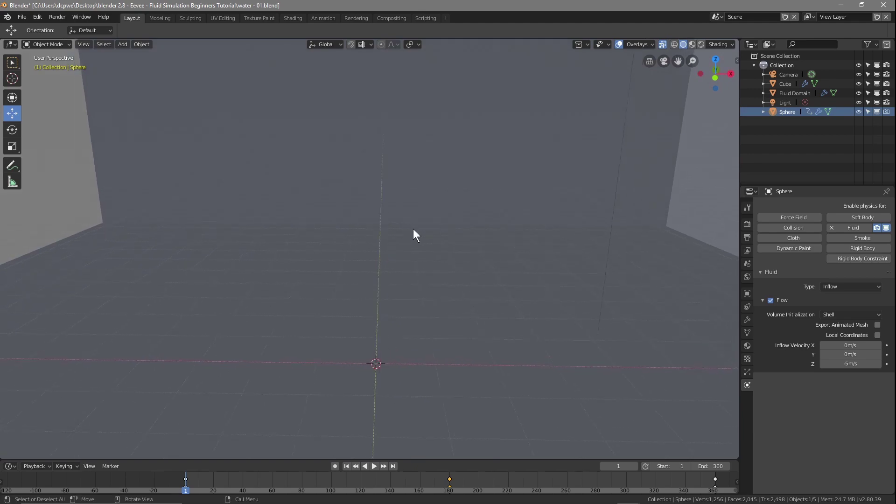
pyautogui.scroll(-6, 413, 229)
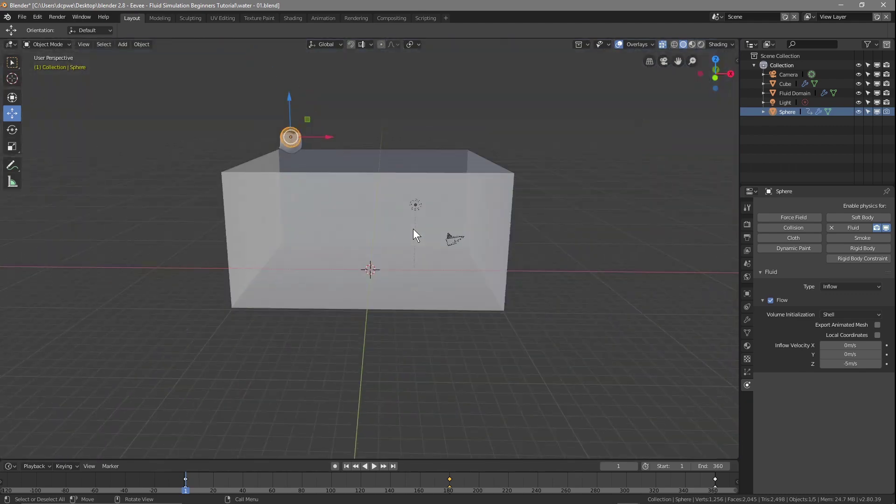
pyautogui.scroll(4, 413, 229)
pyautogui.scroll(6, 413, 229)
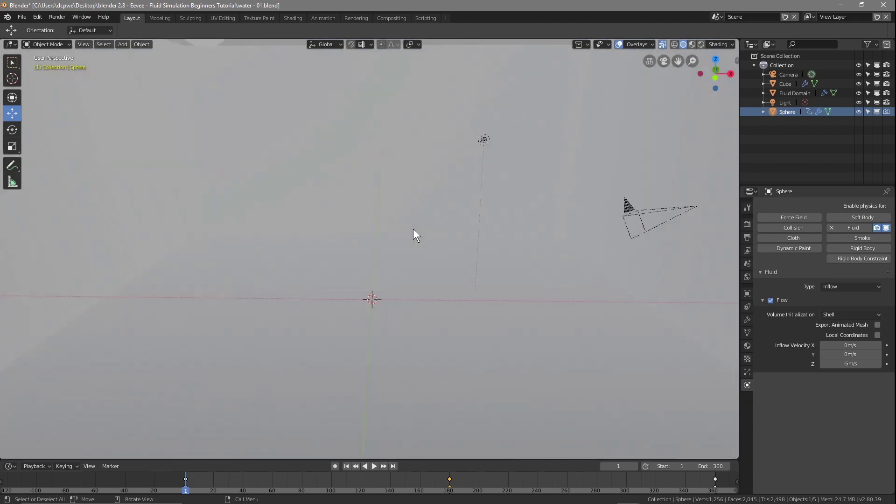
pyautogui.scroll(-2, 413, 229)
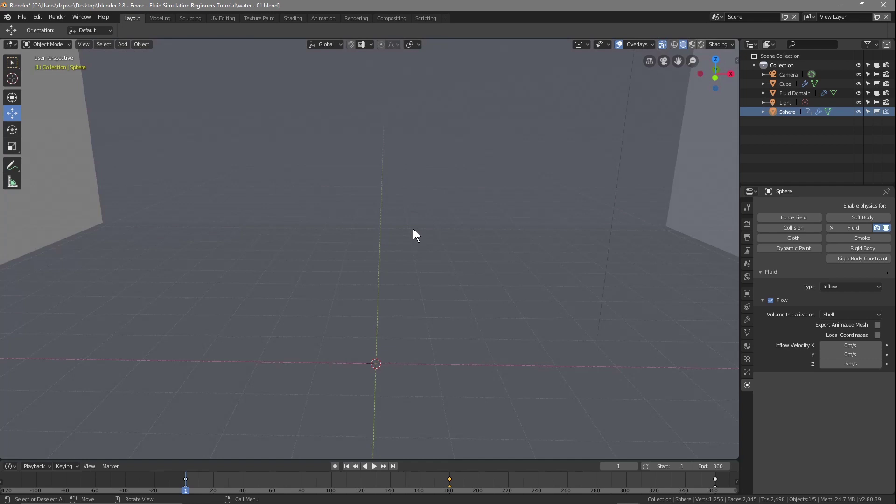
pyautogui.press('ctrl+alt+KP_0')
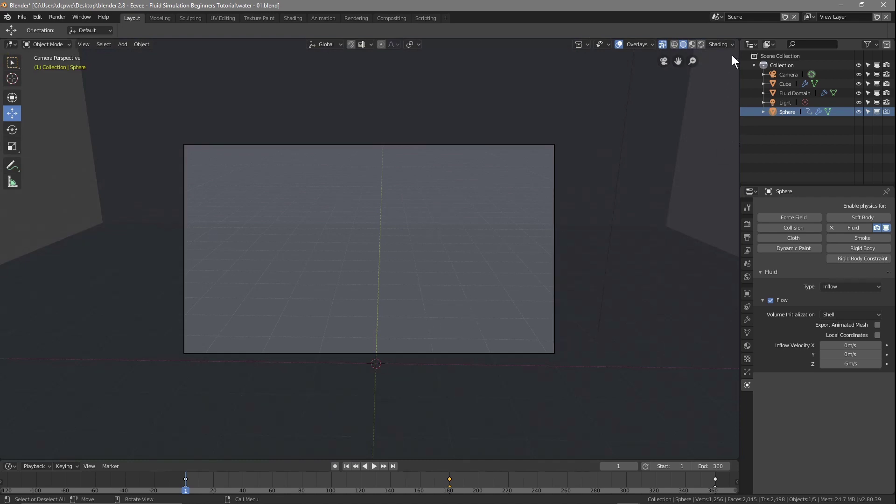
# Step: Set the Camera's Y location to about -10.05 m and its X location to 0 m
pyautogui.click(791, 76)
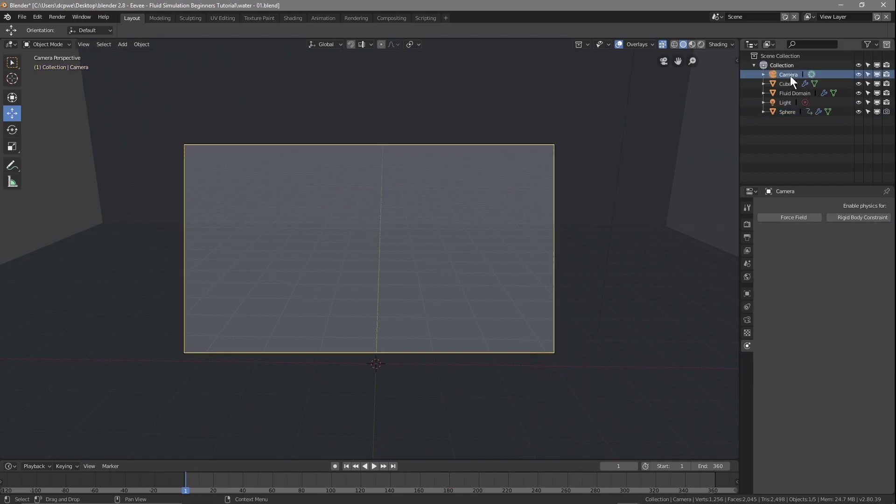
pyautogui.click(747, 293)
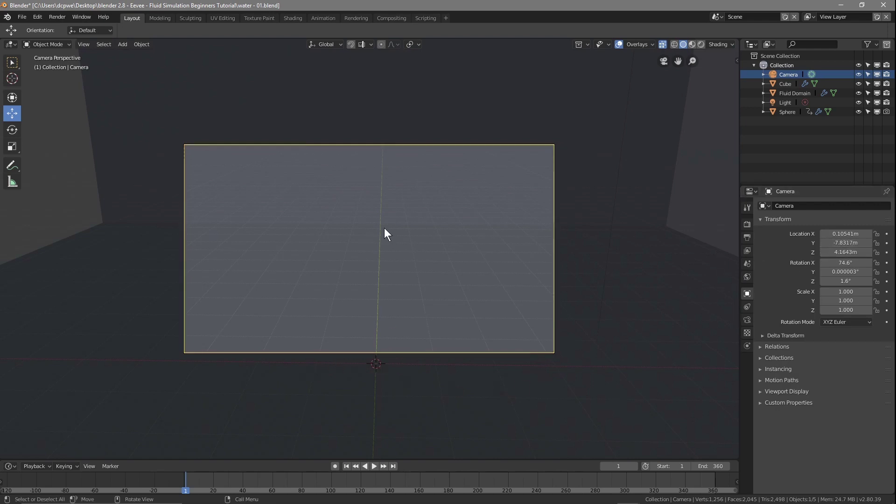
pyautogui.moveTo(846, 243); pyautogui.dragTo(803, 243)
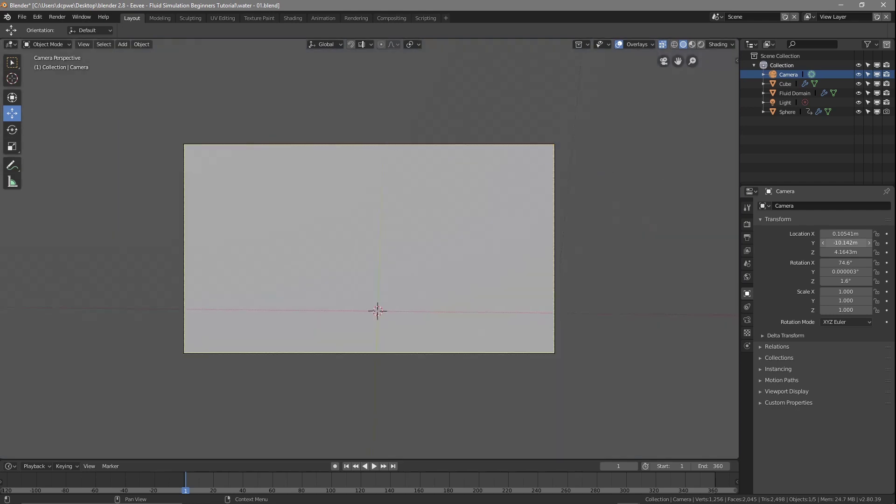
pyautogui.moveTo(803, 242); pyautogui.dragTo(807, 243)
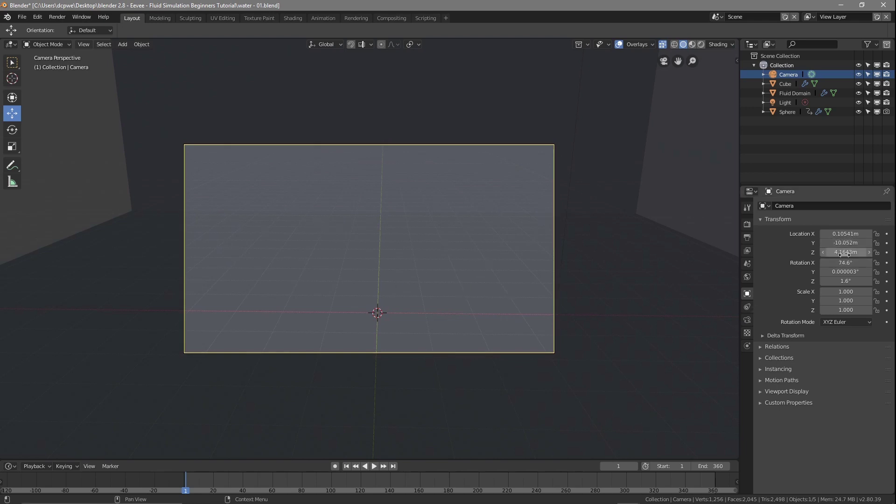
pyautogui.click(846, 233)
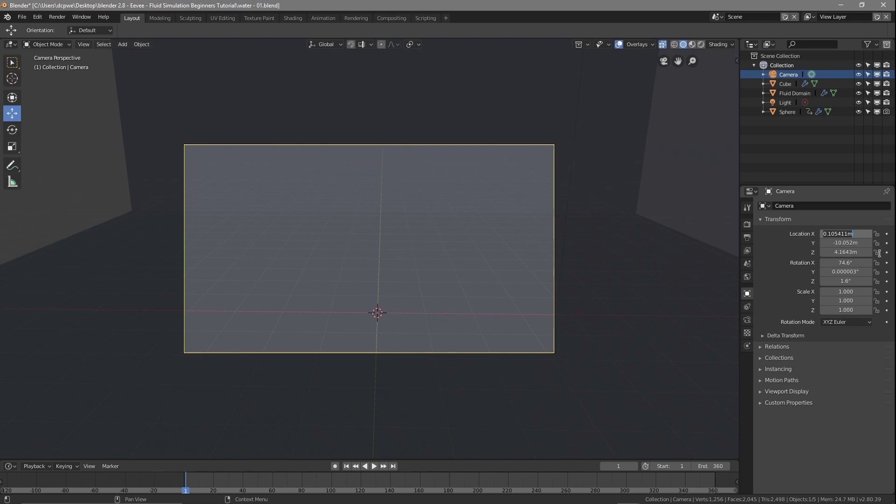
pyautogui.write('0')
pyautogui.press('Return')
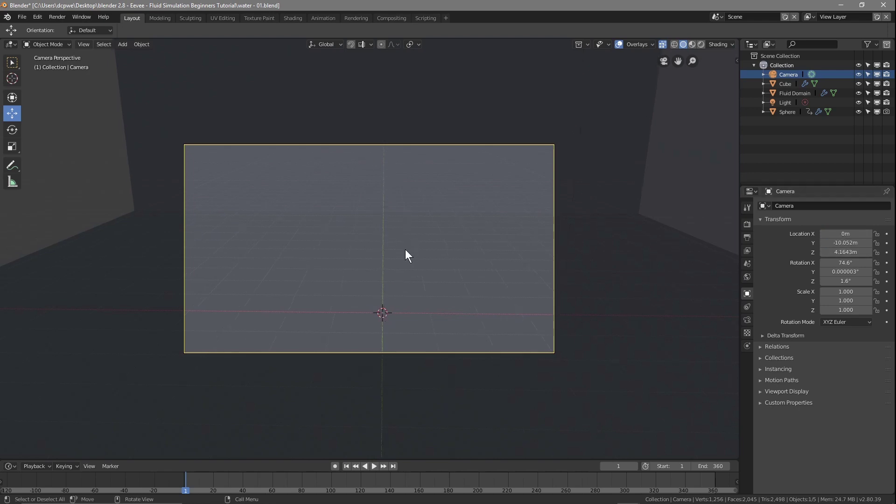
# Step: Set the Camera's Z rotation to 0° and its focal length to 40 mm
pyautogui.click(845, 281)
pyautogui.write('0')
pyautogui.press('Return')
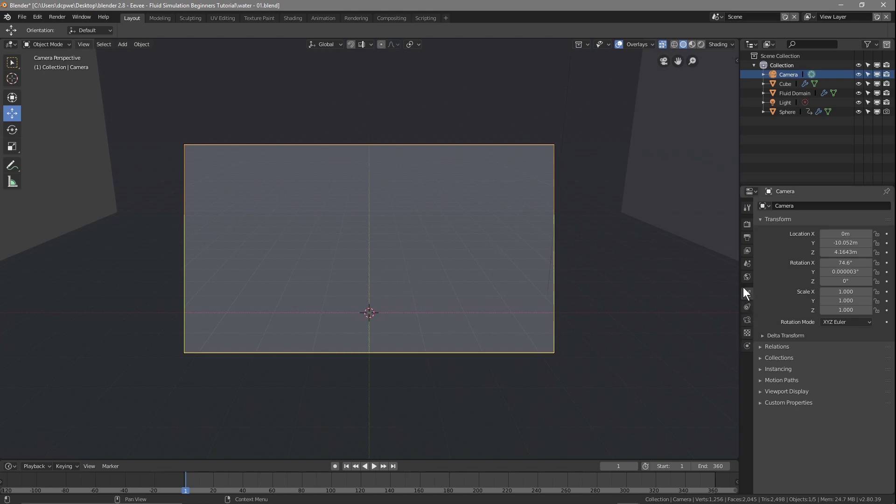
pyautogui.click(746, 320)
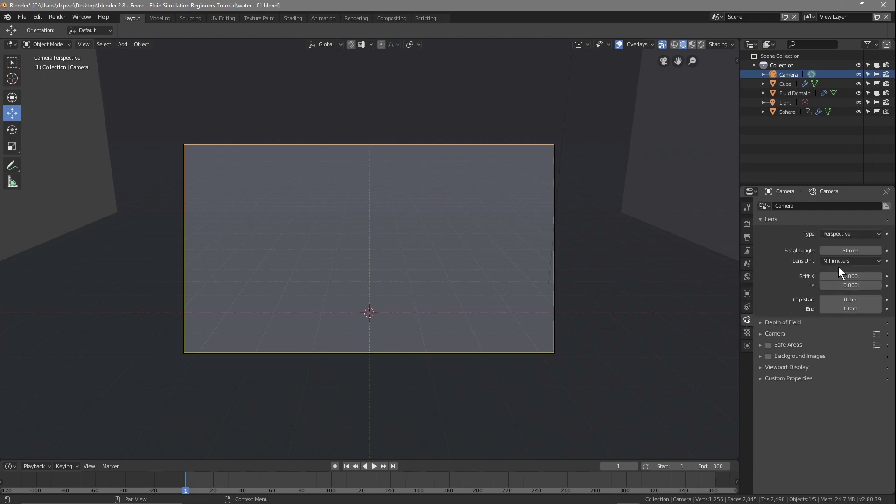
pyautogui.moveTo(850, 251); pyautogui.dragTo(832, 251)
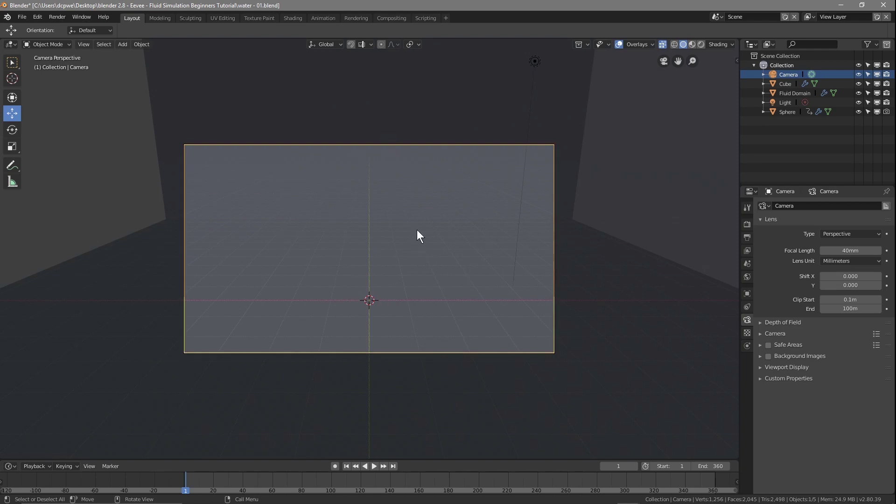
# Step: Set the Camera's Y rotation to 0° and X rotation to about 78.5°, and save the file
pyautogui.click(748, 294)
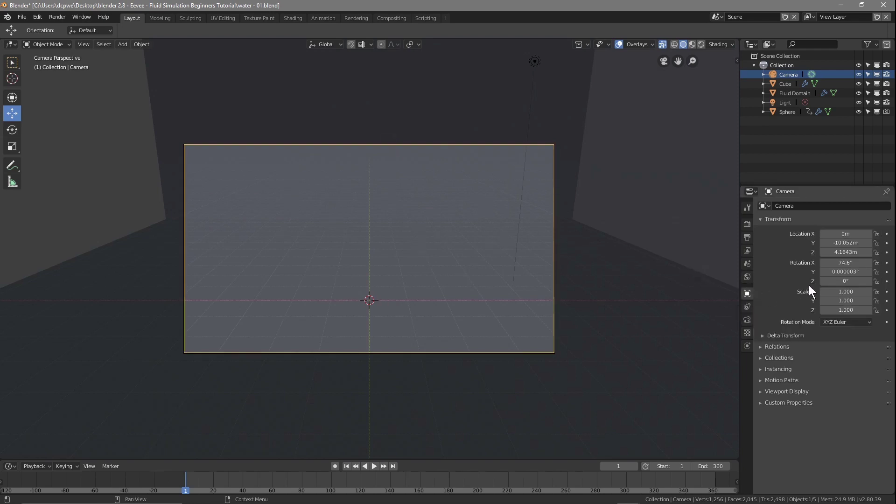
pyautogui.click(843, 272)
pyautogui.write('0')
pyautogui.moveTo(849, 264); pyautogui.dragTo(877, 264)
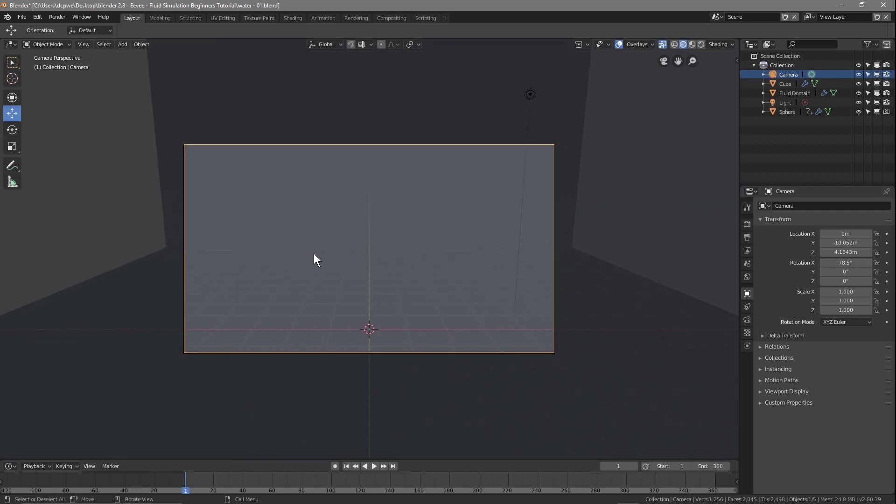
pyautogui.click(22, 17)
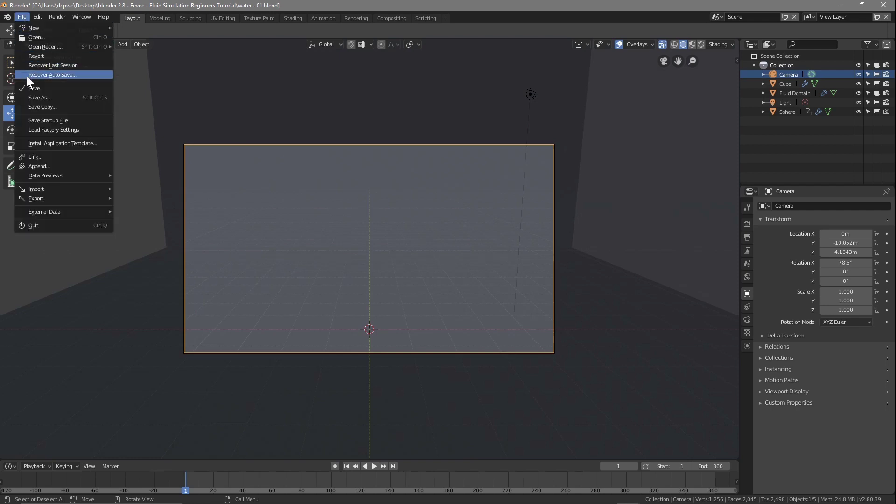
pyautogui.click(28, 88)
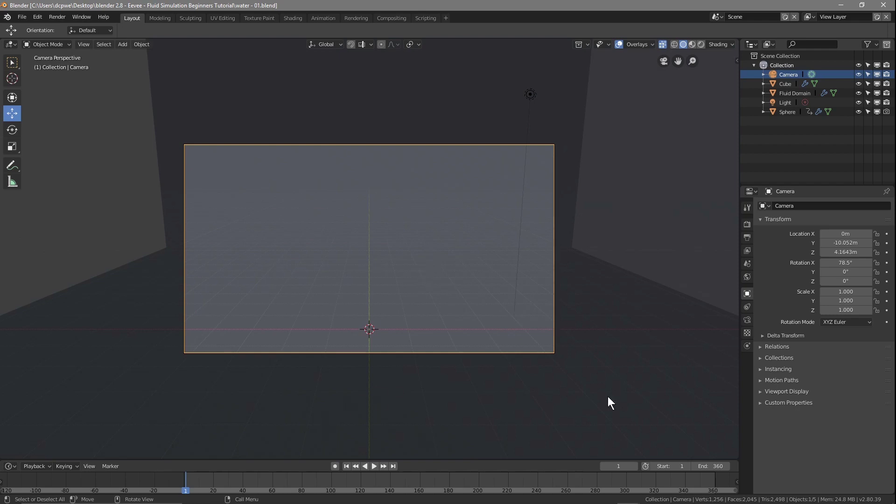
# Step: Set the Fluid Domain's final and preview resolution to 45 and start baking the fluid simulation
pyautogui.click(788, 94)
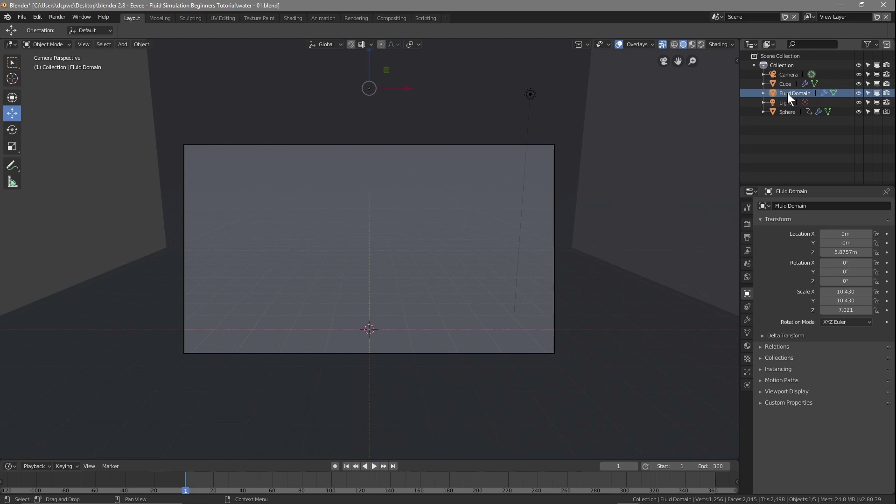
pyautogui.click(748, 385)
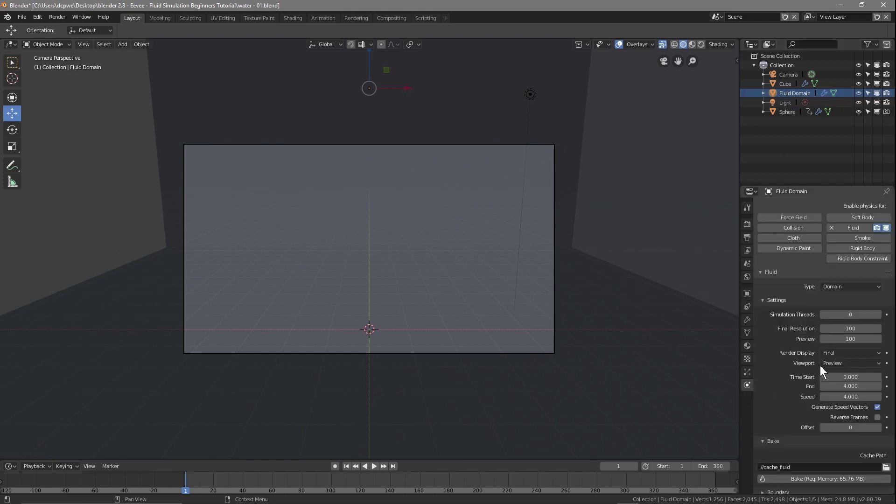
pyautogui.click(857, 339)
pyautogui.write('45')
pyautogui.click(851, 329)
pyautogui.click(850, 330)
pyautogui.write('45')
pyautogui.press('Return')
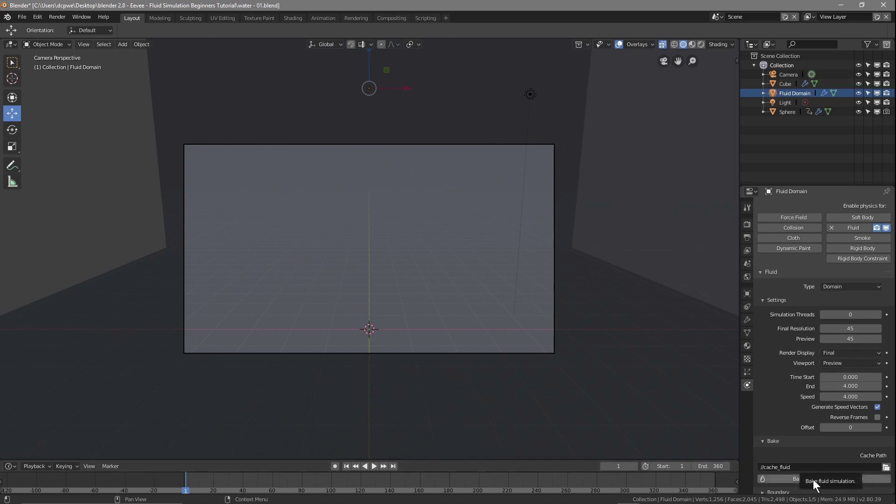
pyautogui.click(795, 478)
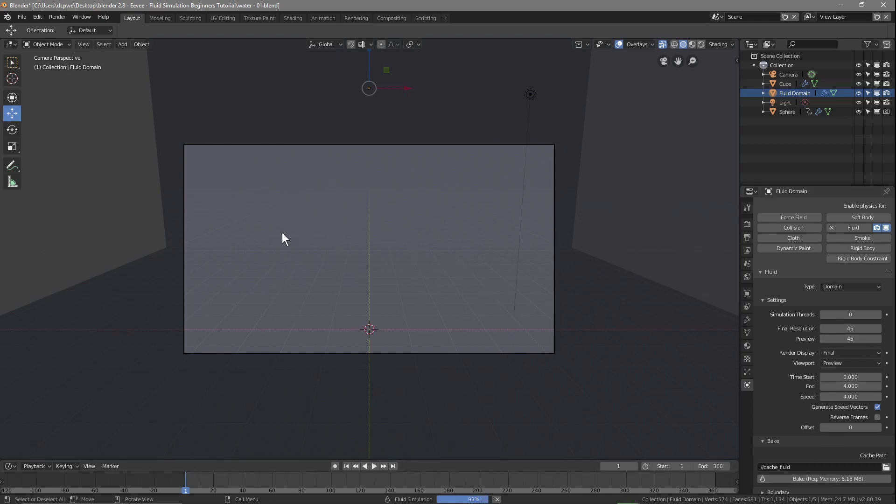
# Step: Play back the baked simulation from the camera view and return to frame 1
pyautogui.click(374, 466)
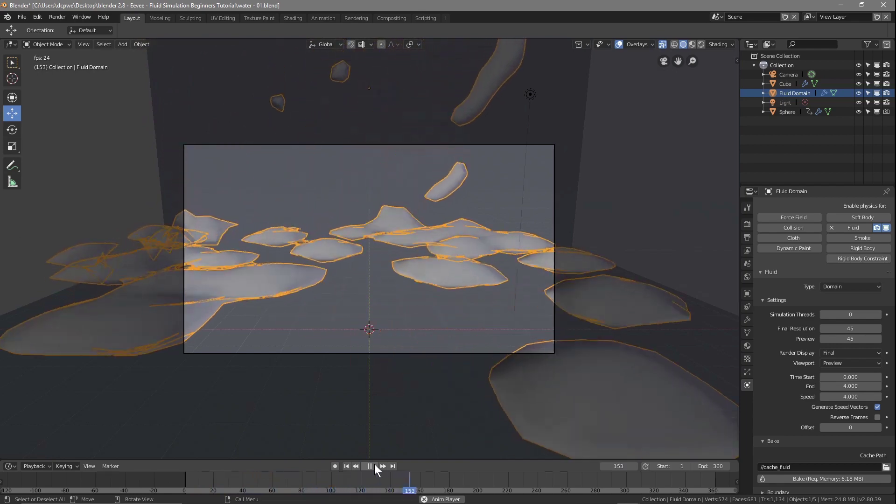
pyautogui.scroll(-4, 376, 264)
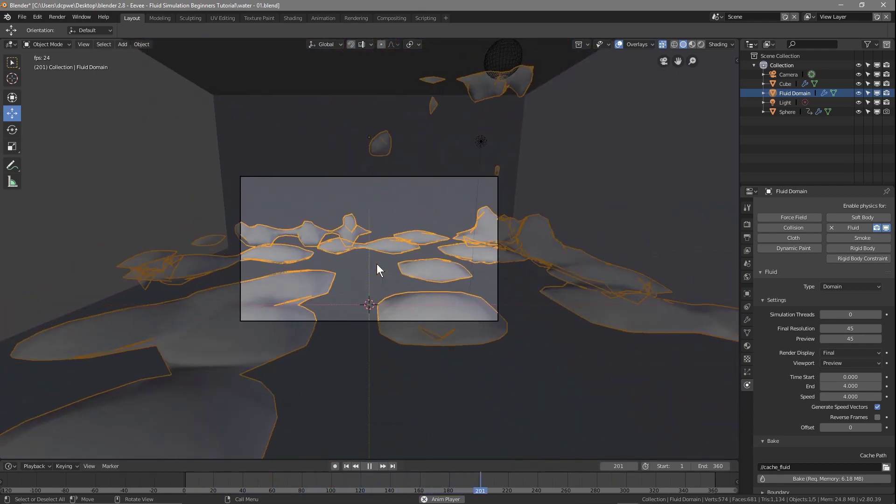
pyautogui.scroll(1, 377, 264)
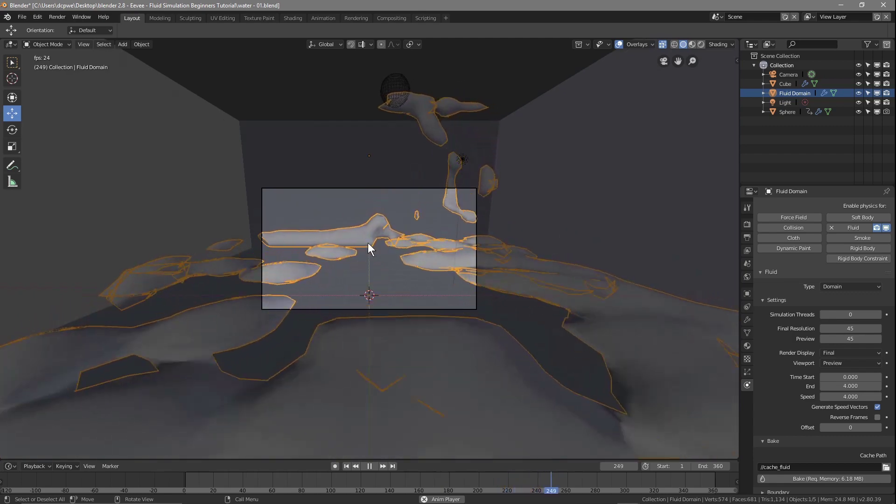
pyautogui.scroll(1, 369, 243)
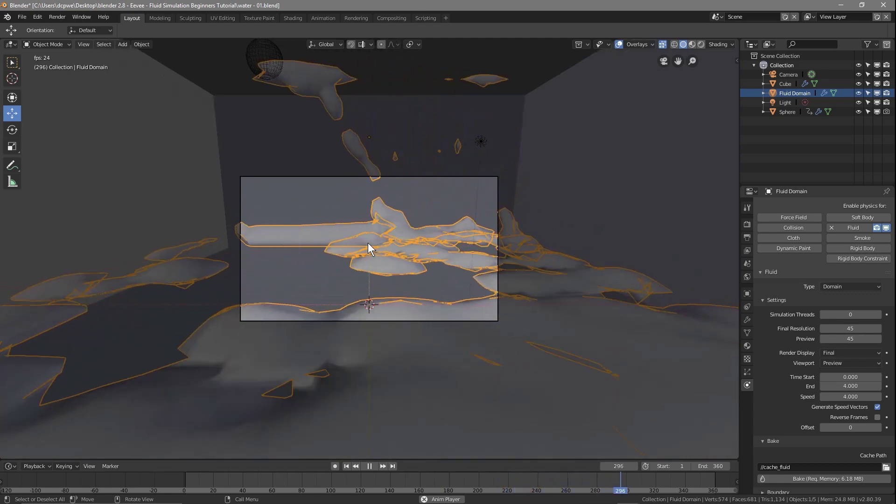
pyautogui.scroll(1, 367, 243)
pyautogui.scroll(-2, 368, 243)
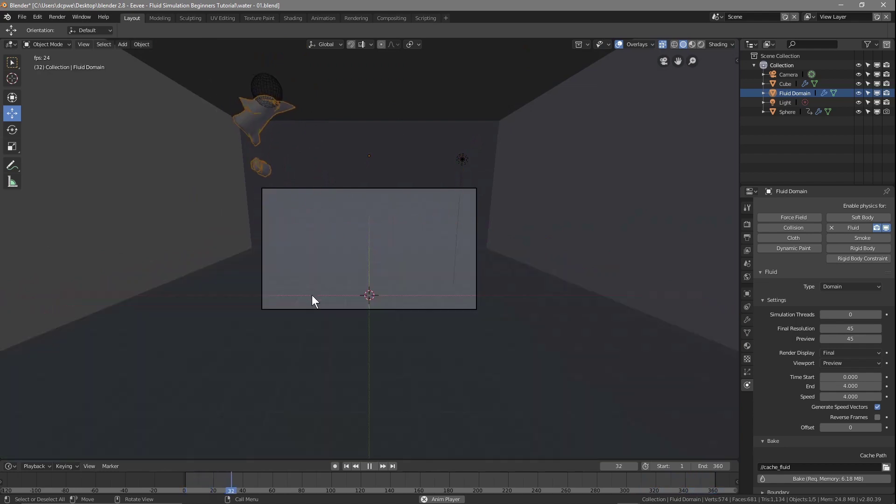
pyautogui.click(369, 465)
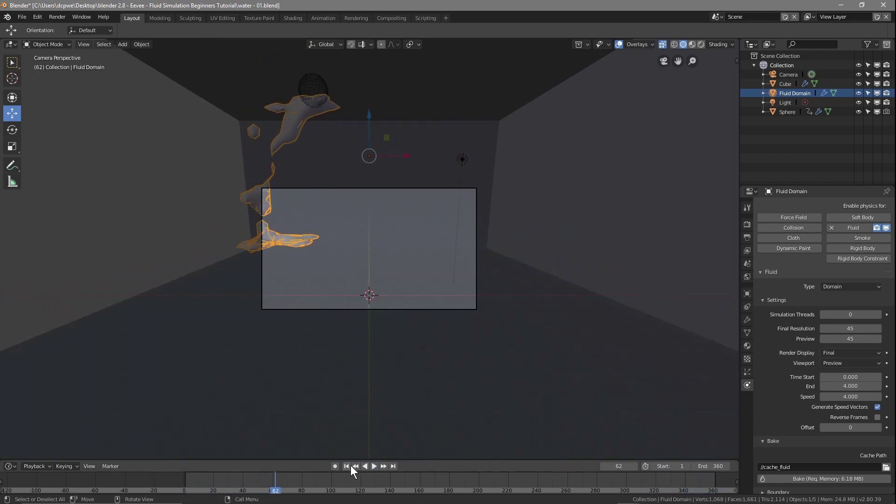
pyautogui.click(349, 466)
# Step: Set the Fluid Domain's final and preview resolution to 60, start the bake, and stop it partway
pyautogui.click(855, 329)
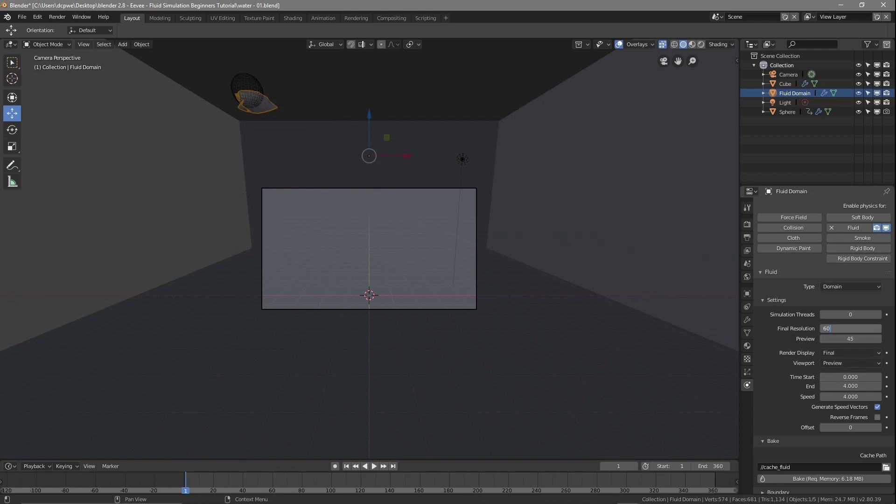
pyautogui.write('60')
pyautogui.press('Return')
pyautogui.click(841, 340)
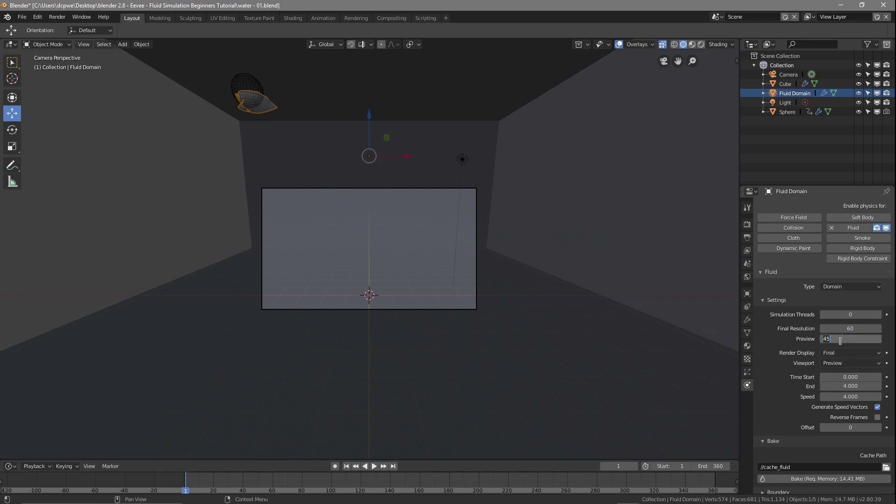
pyautogui.write('60')
pyautogui.press('Return')
pyautogui.click(809, 481)
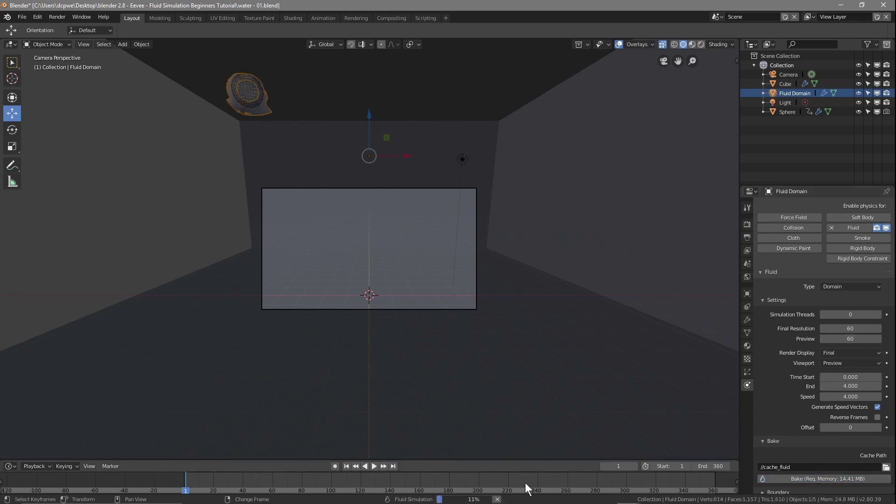
pyautogui.moveTo(474, 500)
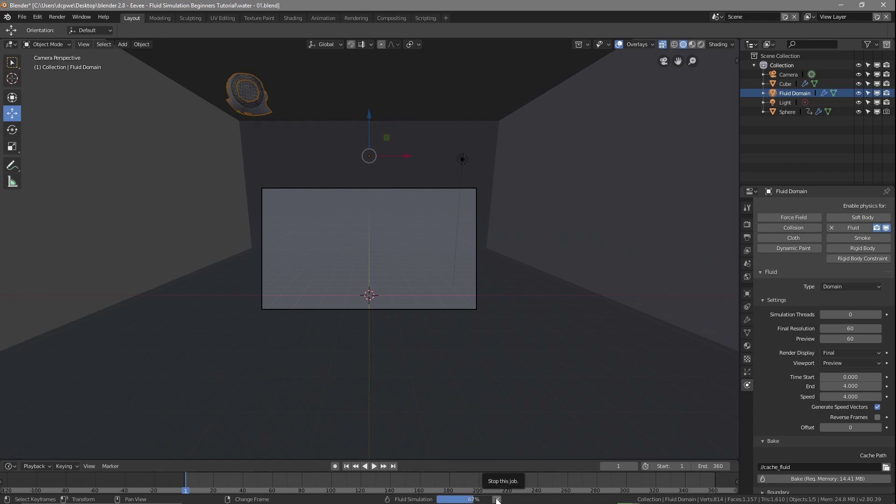
pyautogui.click(497, 500)
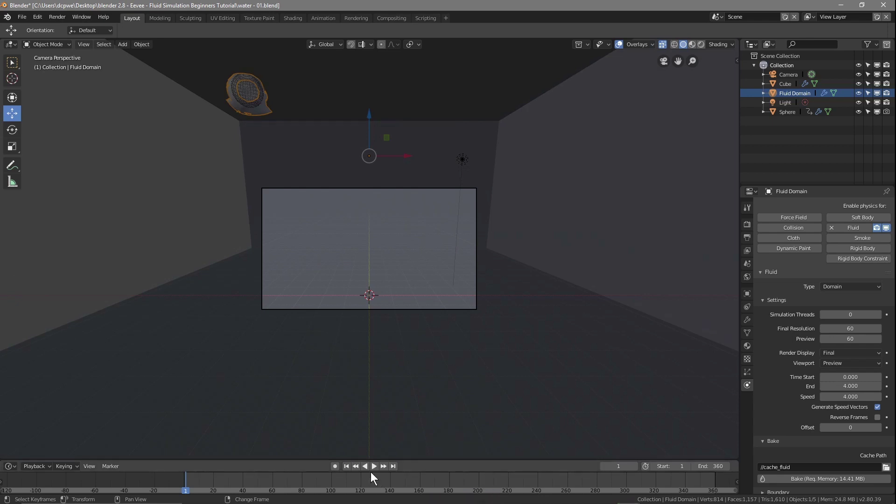
# Step: Play back the baked frames, check the water inside the camera frame, and return to frame 1
pyautogui.click(374, 466)
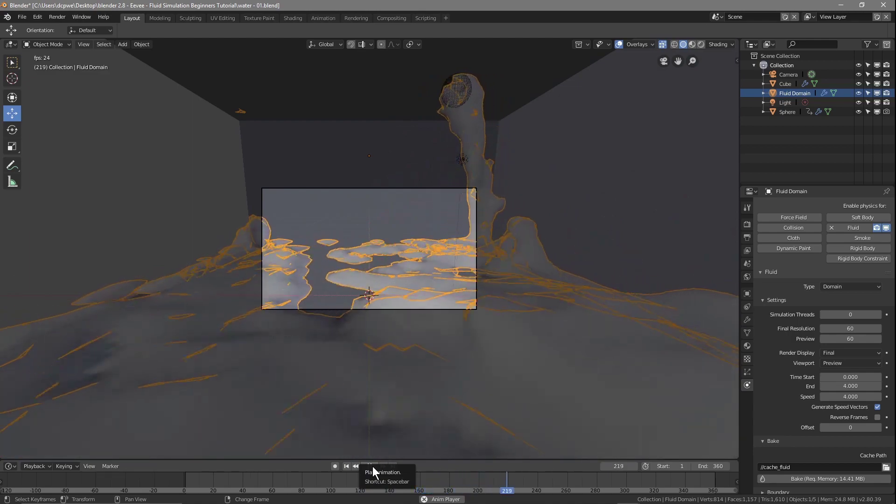
pyautogui.press('KP_0')
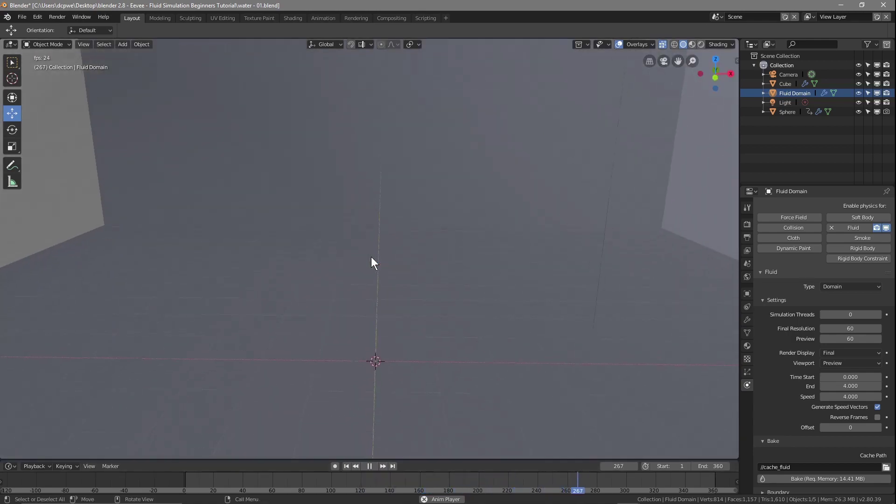
pyautogui.press('KP_0')
pyautogui.scroll(3, 363, 235)
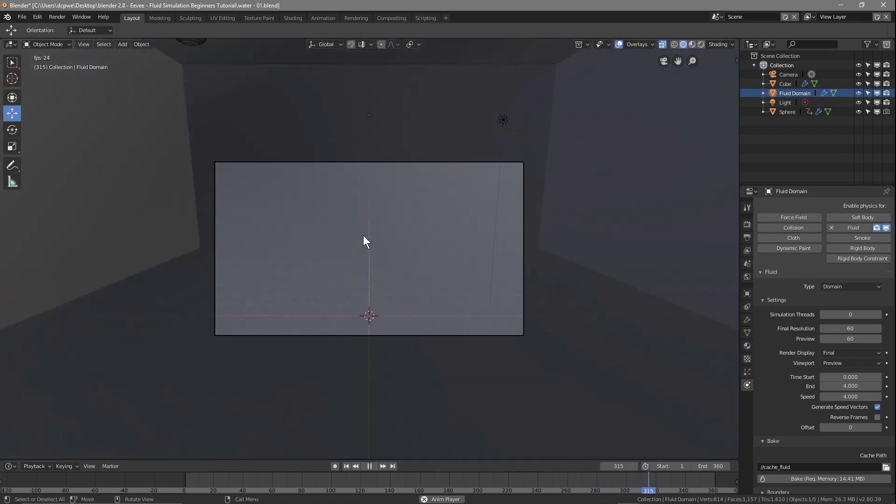
pyautogui.scroll(2, 363, 235)
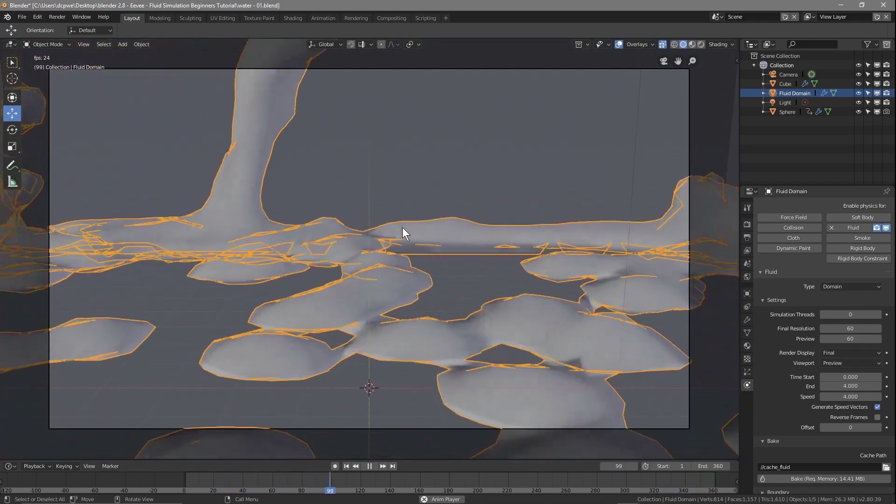
pyautogui.click(369, 466)
pyautogui.click(348, 467)
# Step: Edit the Z inflow velocity of the inflow Sphere
pyautogui.click(787, 112)
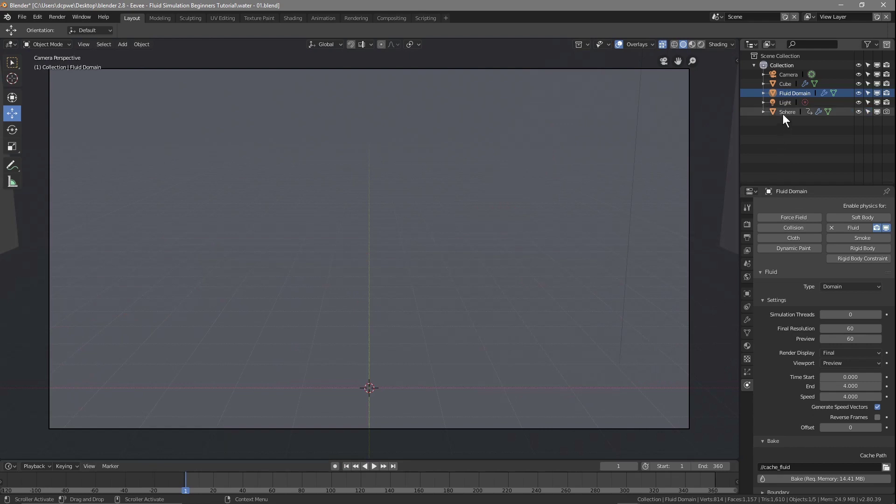
pyautogui.click(846, 363)
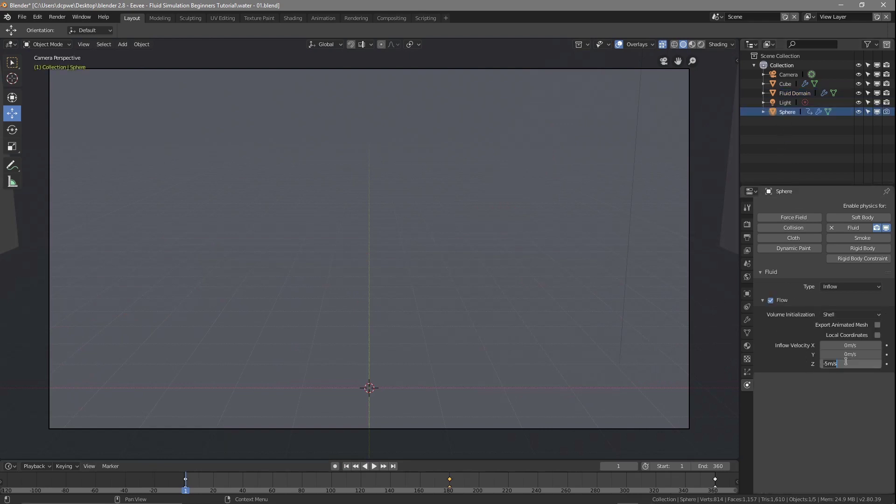
pyautogui.moveTo(838, 363); pyautogui.dragTo(805, 363)
pyautogui.press('Return')
# Step: Rebake the Fluid Domain partway with the edited inflow velocity and play back the result
pyautogui.click(792, 93)
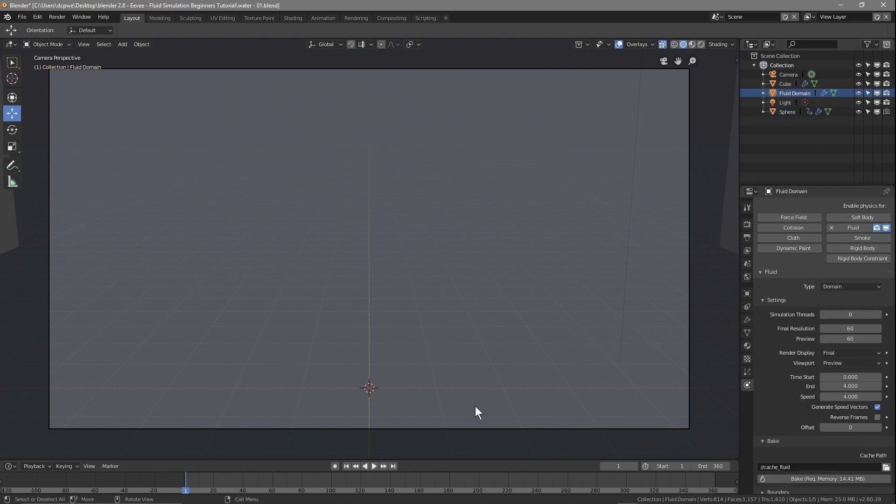
pyautogui.click(831, 478)
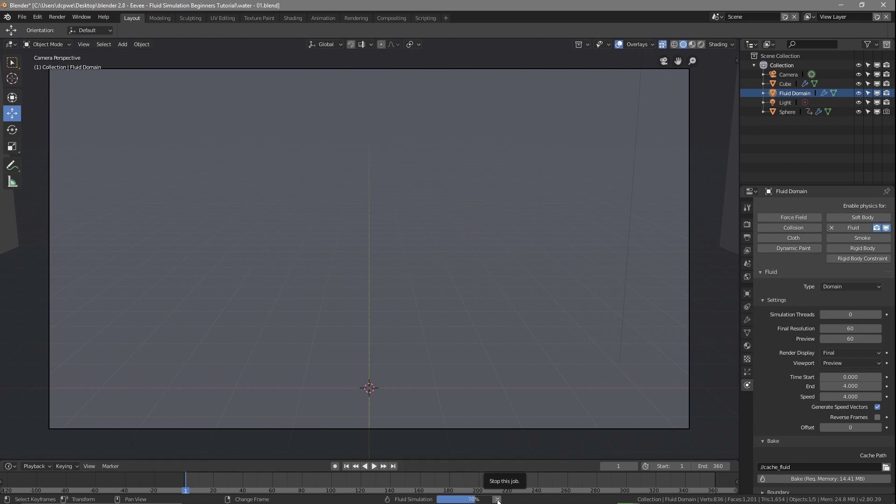
pyautogui.click(498, 499)
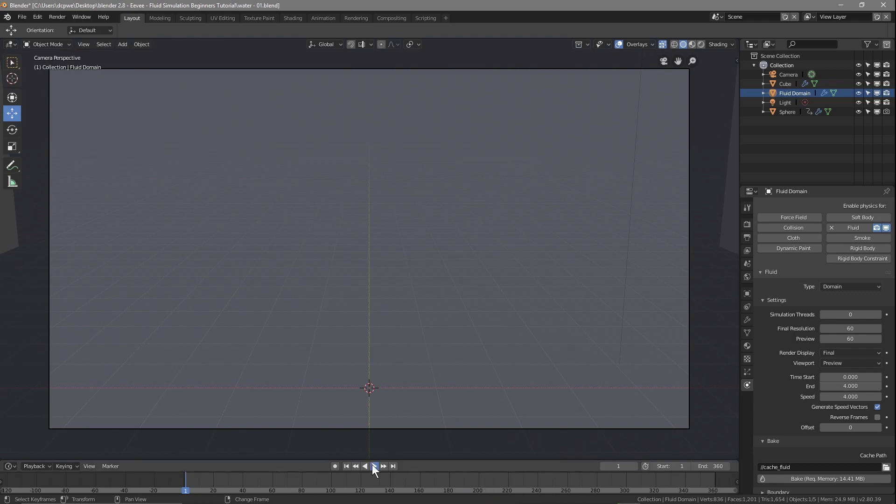
pyautogui.click(372, 465)
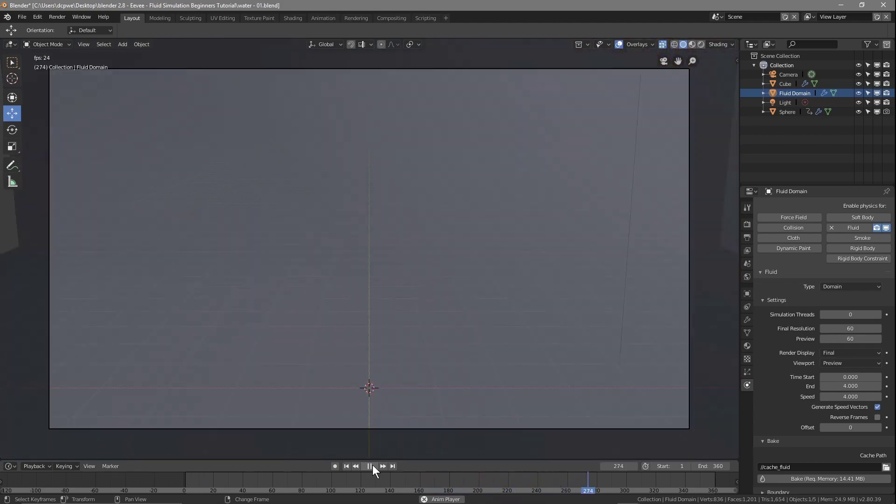
pyautogui.click(370, 465)
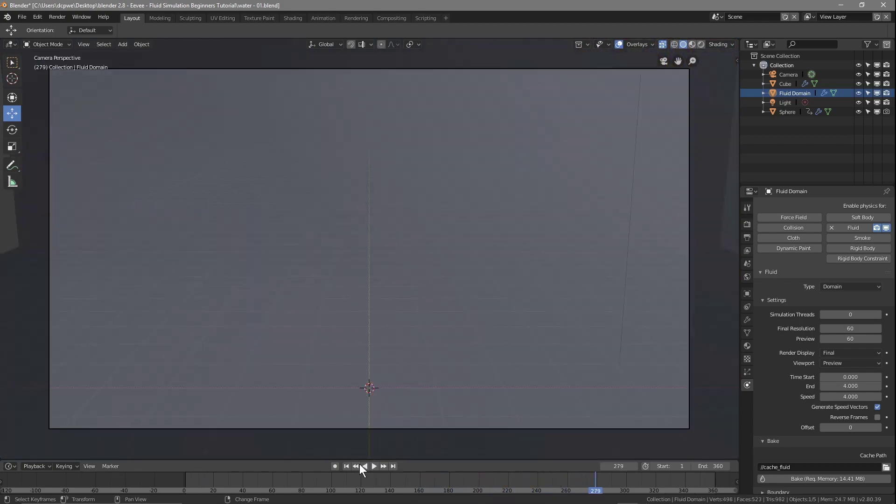
pyautogui.click(346, 466)
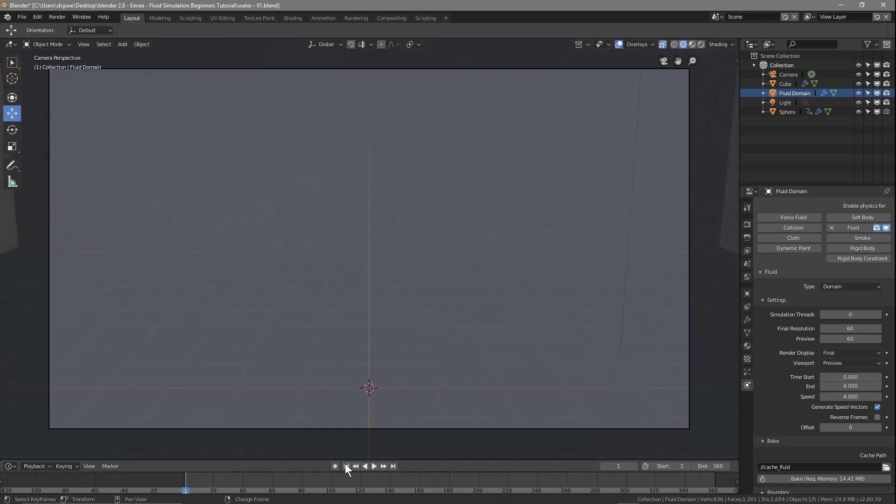
# Step: Set the Fluid Domain's end time to 12 and save the file
pyautogui.click(836, 386)
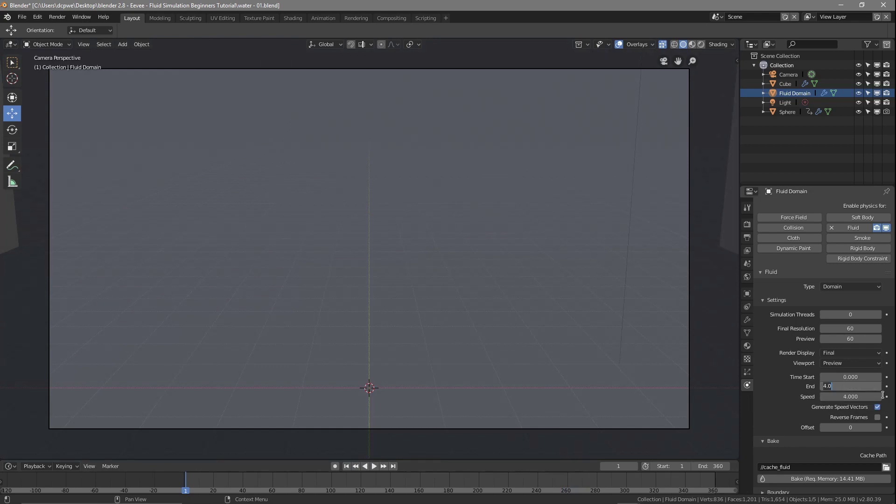
pyautogui.write('12')
pyautogui.press('Return')
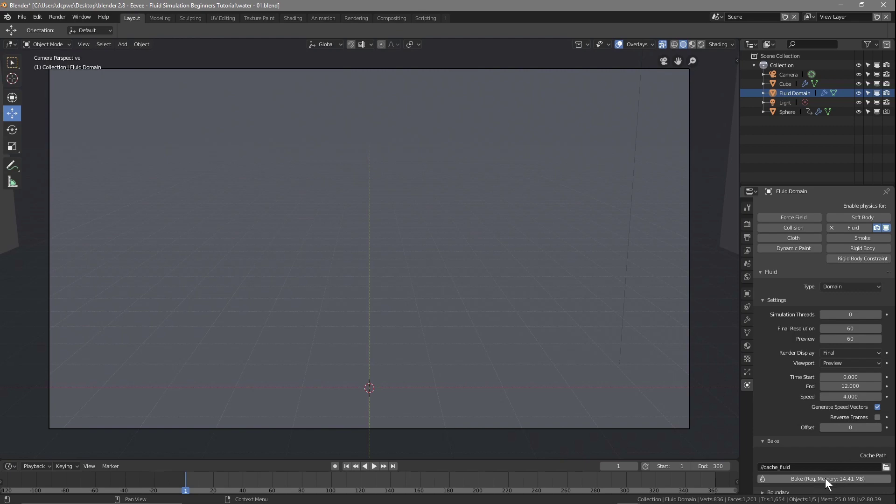
pyautogui.click(21, 17)
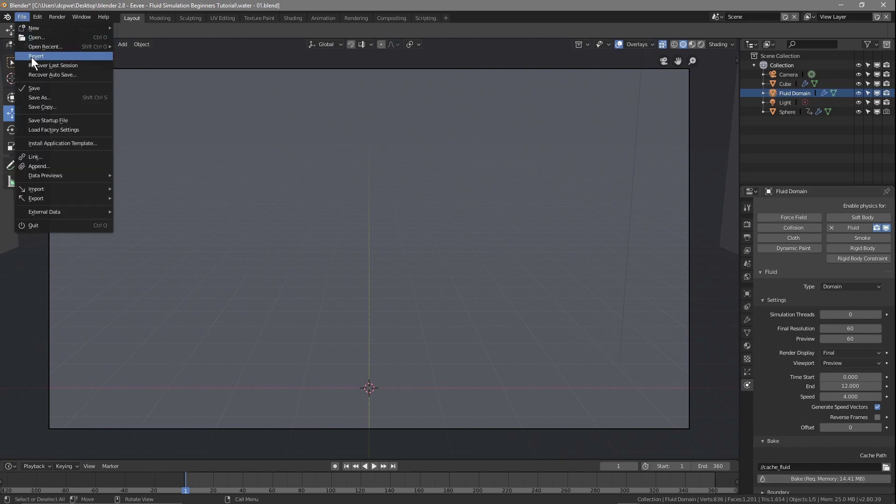
pyautogui.click(34, 88)
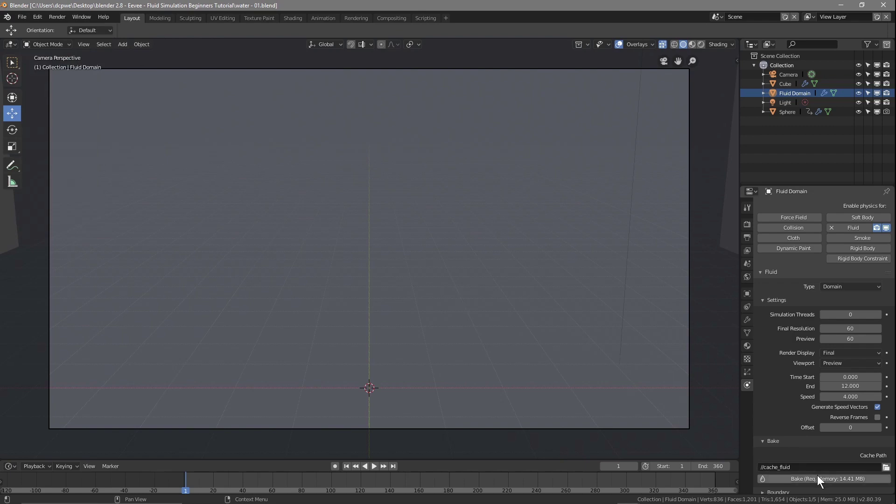
# Step: Set the Fluid Domain's final and preview resolution to 100, start the bake, and stop it partway
pyautogui.click(849, 329)
pyautogui.write('100')
pyautogui.press('Return')
pyautogui.click(842, 340)
pyautogui.write('100')
pyautogui.press('Return')
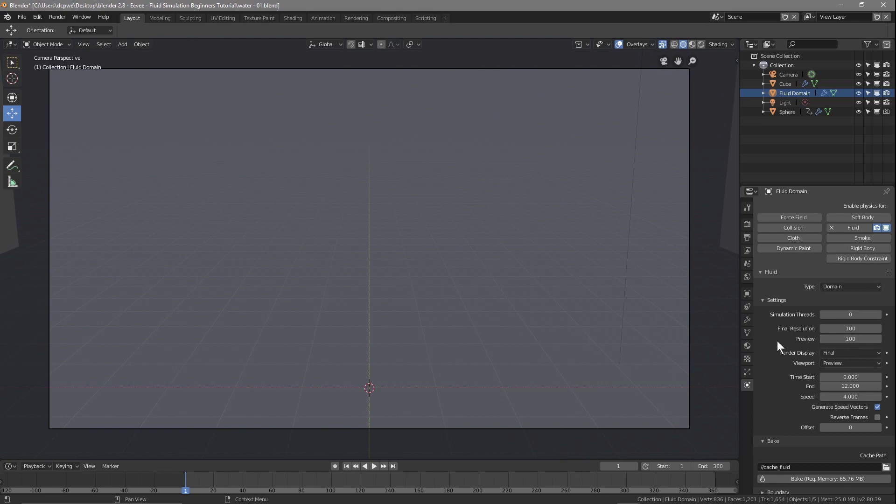
pyautogui.click(827, 477)
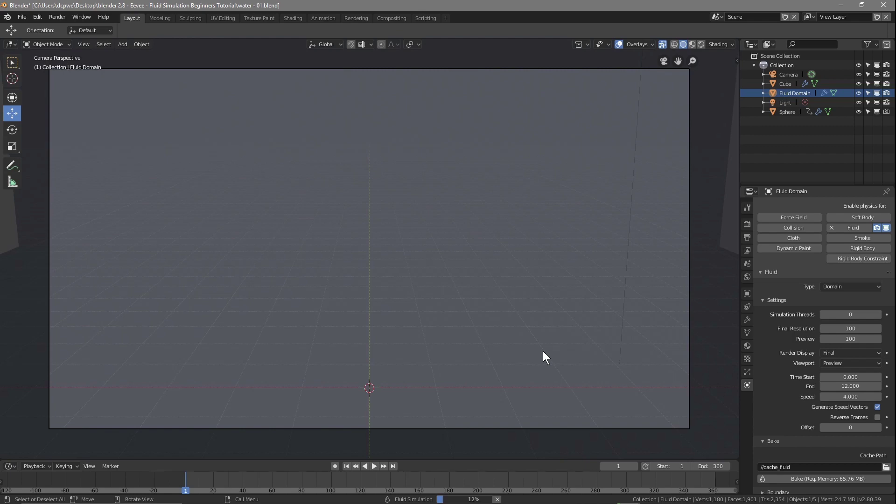
pyautogui.moveTo(497, 503)
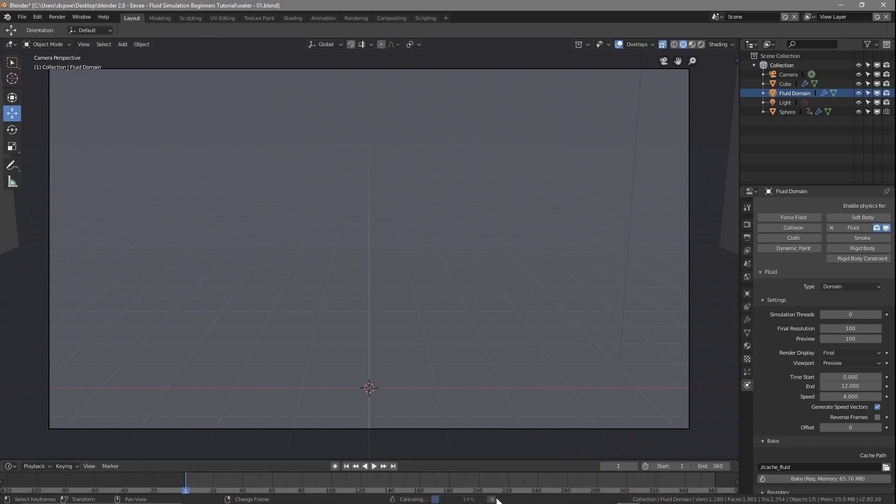
# Step: Play the baked animation from frame 1, pause it at frame 29, and render that frame
pyautogui.click(372, 465)
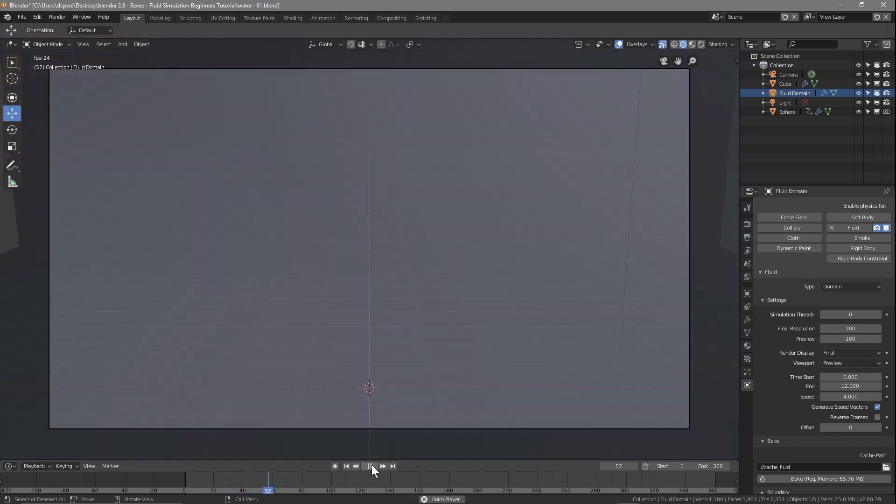
pyautogui.click(371, 466)
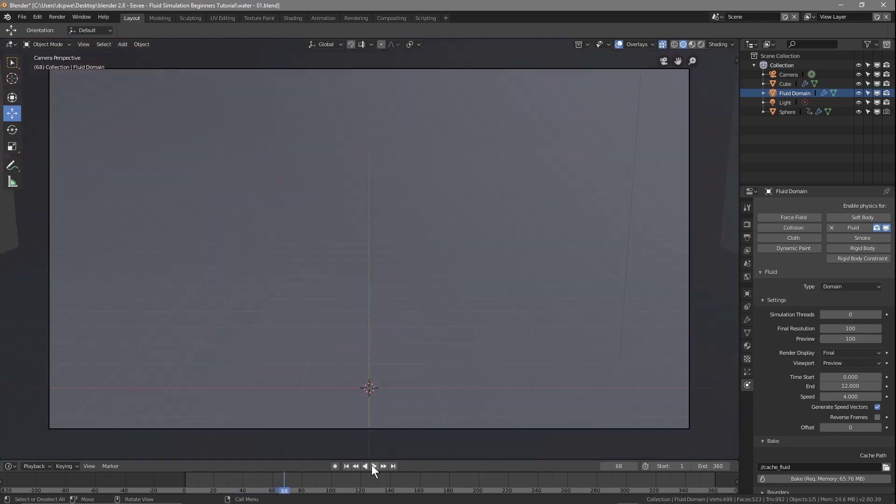
pyautogui.click(347, 466)
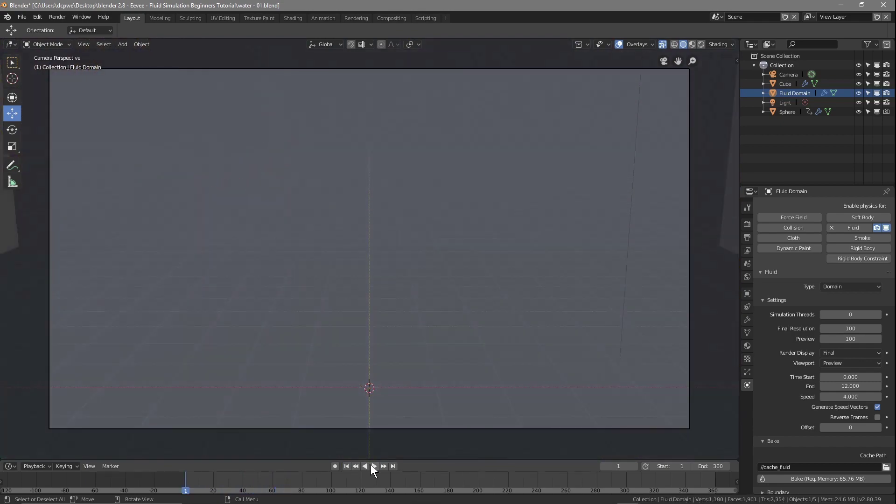
pyautogui.click(374, 465)
pyautogui.click(374, 466)
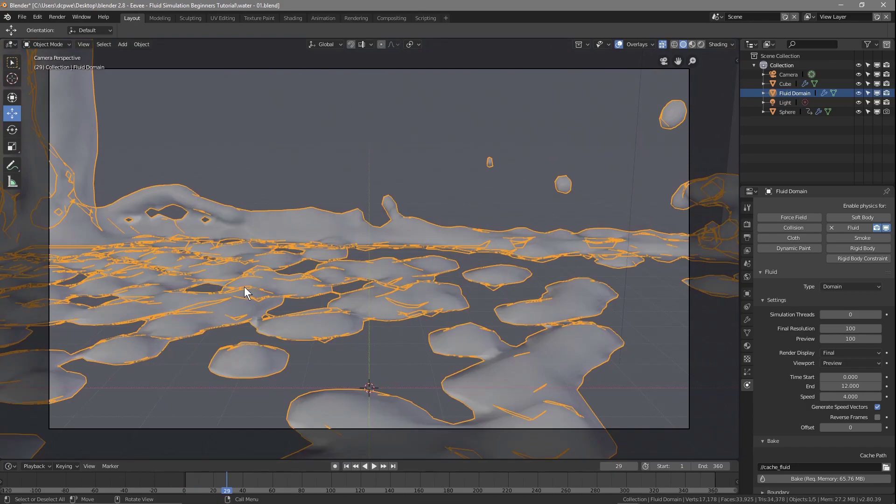
pyautogui.press('F12')
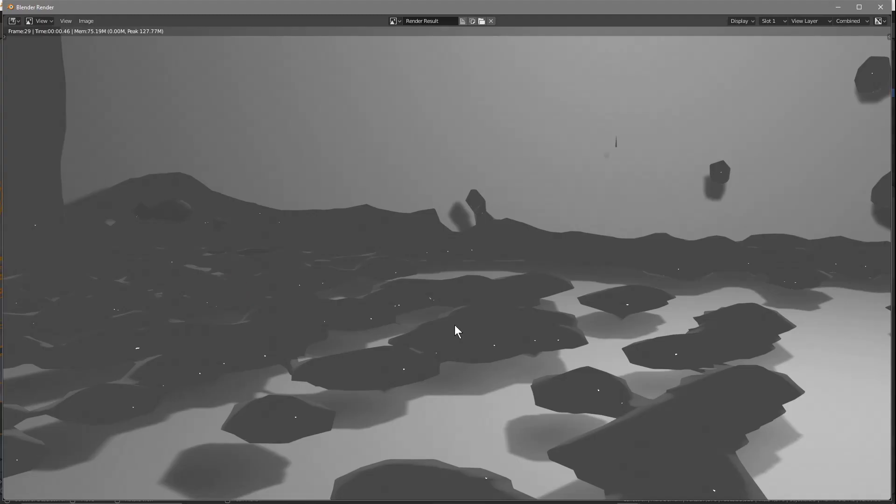
# Step: Close the render result, return the timeline to frame 1, and save the file
pyautogui.click(881, 7)
pyautogui.click(346, 466)
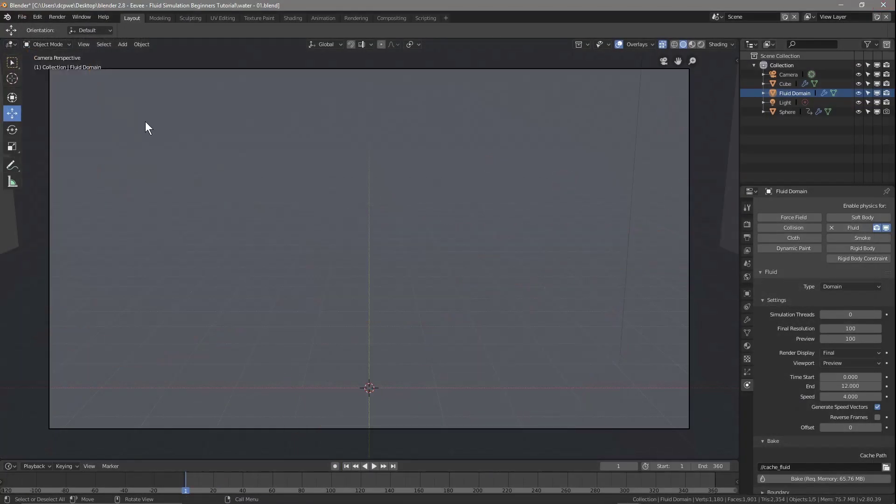
pyautogui.click(22, 17)
pyautogui.click(38, 88)
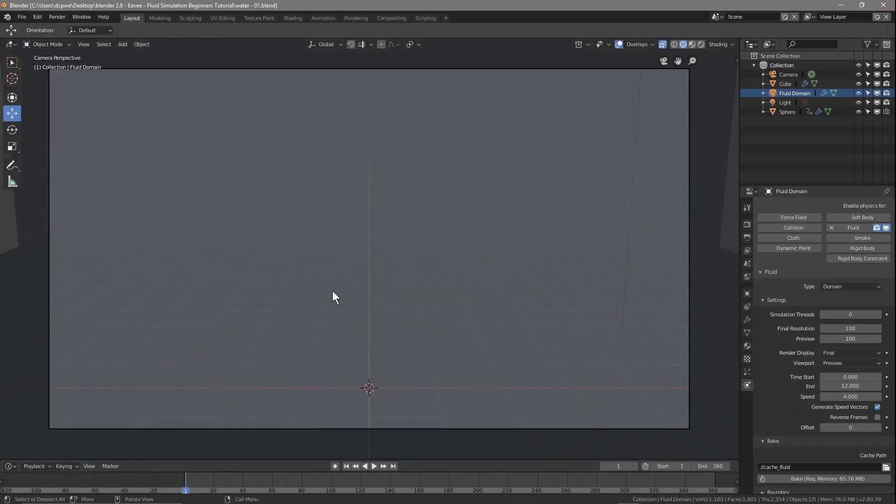
# Step: Add a text object at the world origin while looking at the box from the top view
pyautogui.scroll(-2, 346, 287)
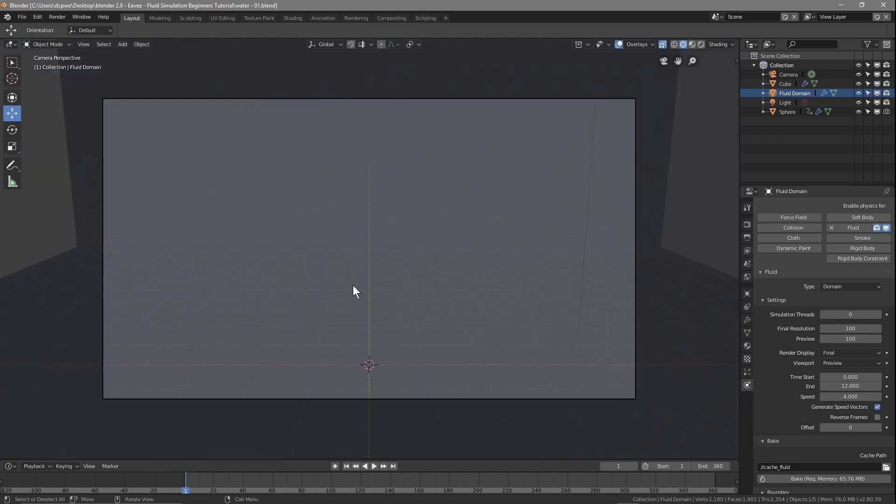
pyautogui.scroll(-2, 355, 286)
pyautogui.scroll(1, 355, 286)
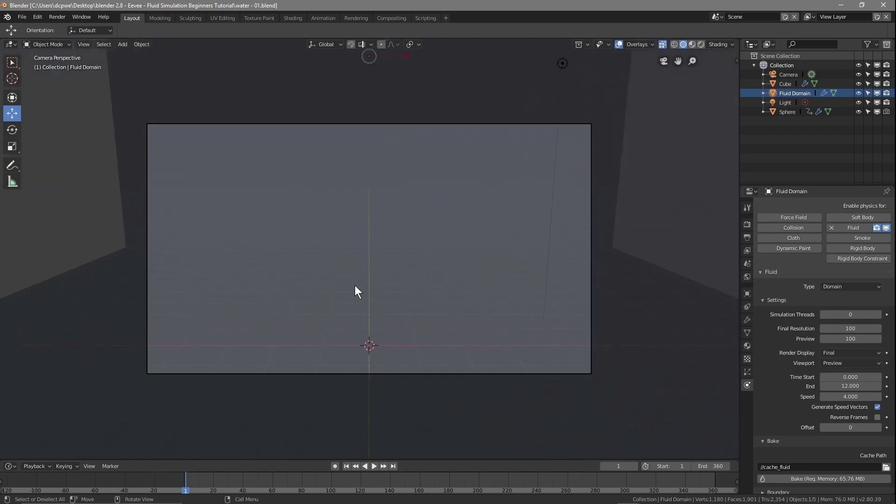
pyautogui.press('KP_7')
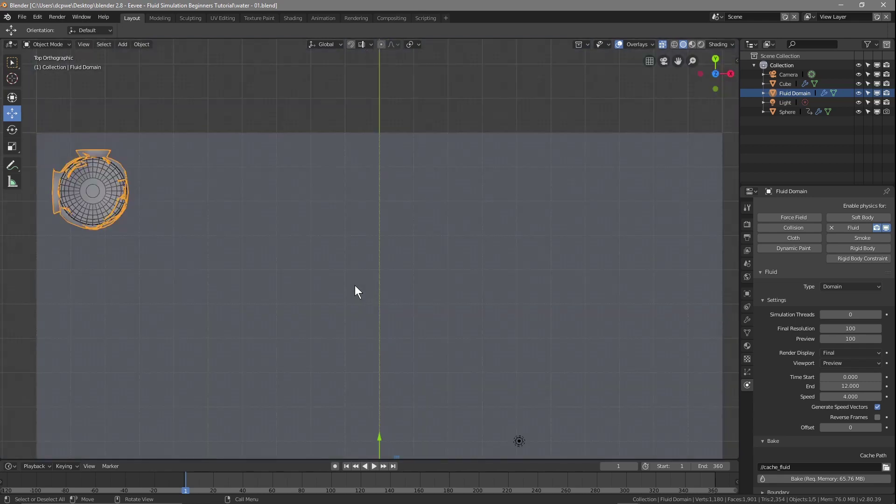
pyautogui.scroll(-2, 413, 348)
pyautogui.keyDown('shift'); pyautogui.moveTo(478, 335); pyautogui.dragTo(481, 210, button='middle'); pyautogui.keyUp('shift')
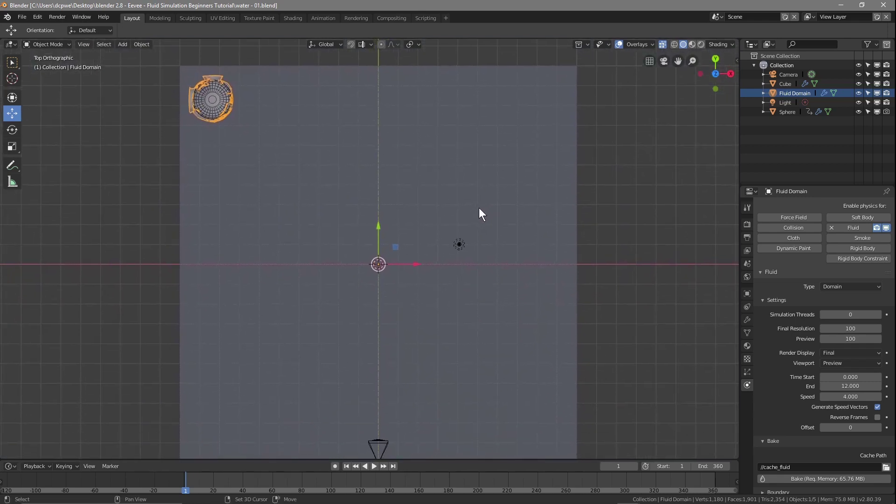
pyautogui.scroll(3, 428, 264)
pyautogui.scroll(-2, 428, 261)
pyautogui.hotkey('shift', 'a')
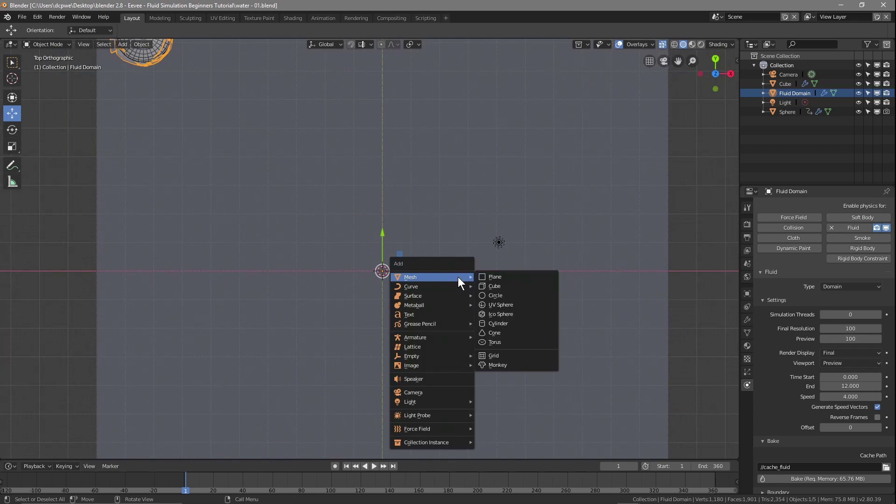
pyautogui.click(438, 310)
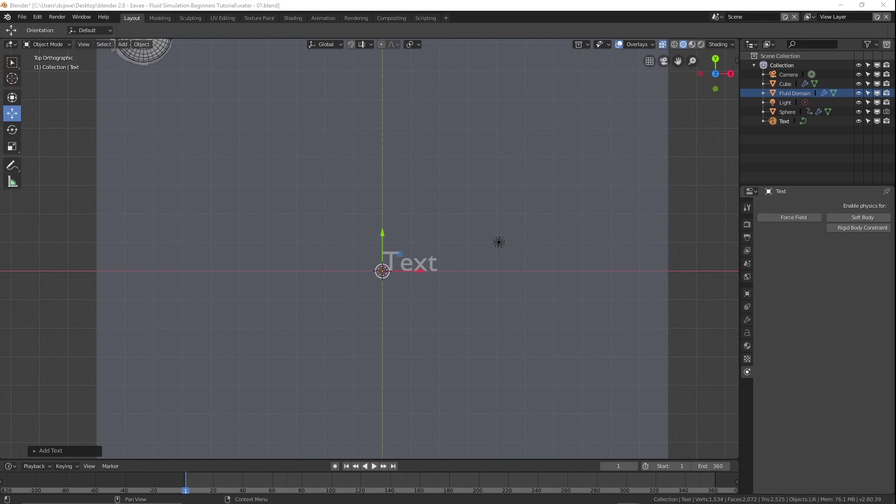
# Step: Replace the new text object's wording with "DCP WEB" and return to Object Mode
pyautogui.click(406, 264)
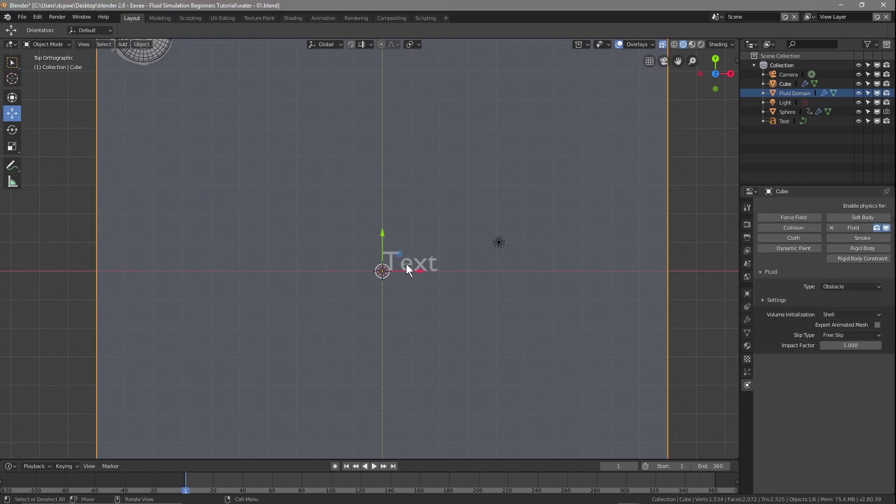
pyautogui.click(783, 121)
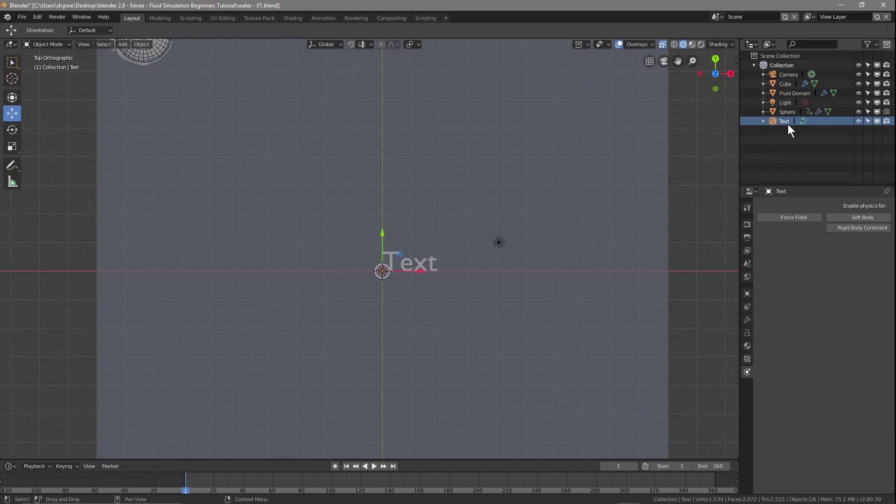
pyautogui.press('Tab')
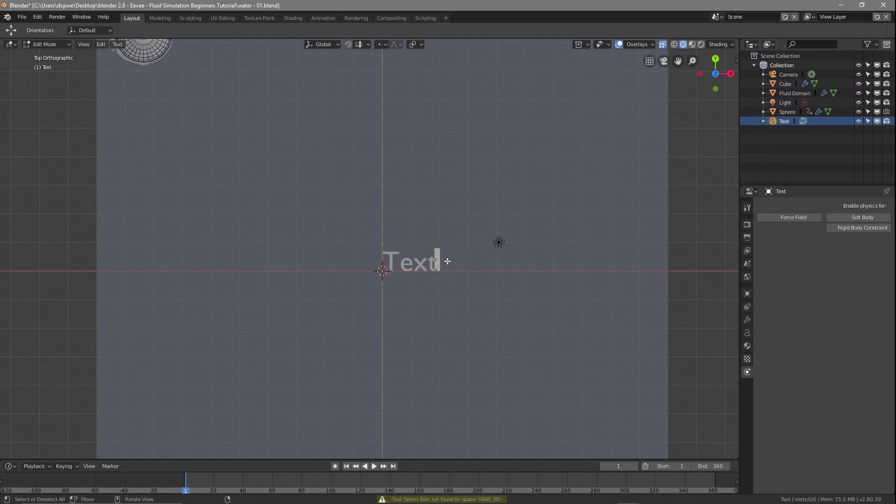
pyautogui.press('BackSpace')
pyautogui.press('BackSpace')
pyautogui.press('BackSpace')
pyautogui.press('BackSpace')
pyautogui.write('DCP WEB')
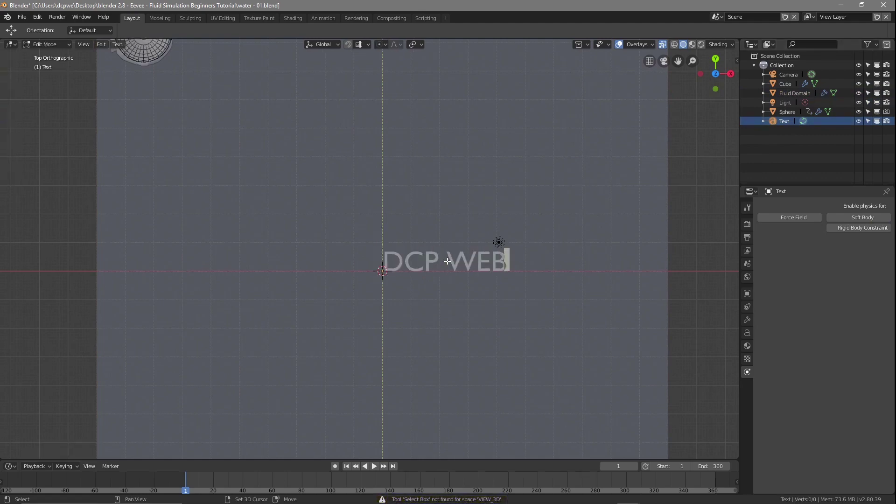
pyautogui.press('Tab')
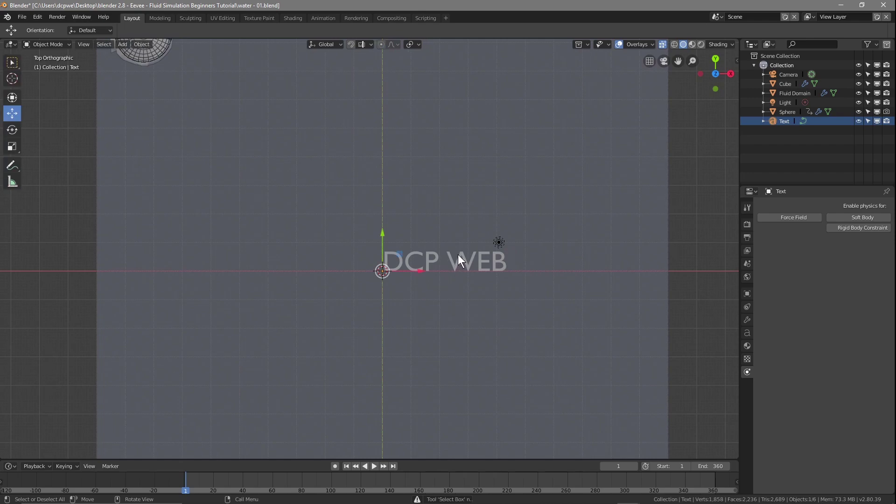
# Step: Switch to File Explorer, open the fluid simulation tutorial project folder, and get the font website address from notes.txt
pyautogui.click(747, 333)
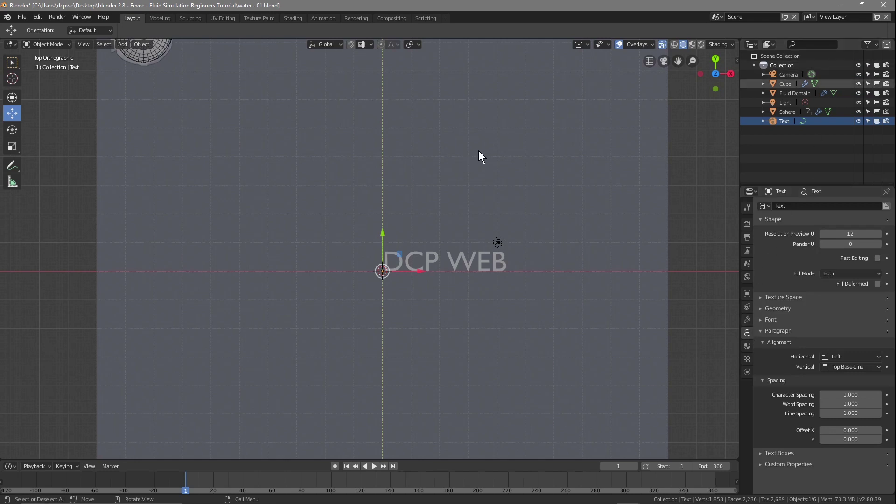
pyautogui.click(841, 5)
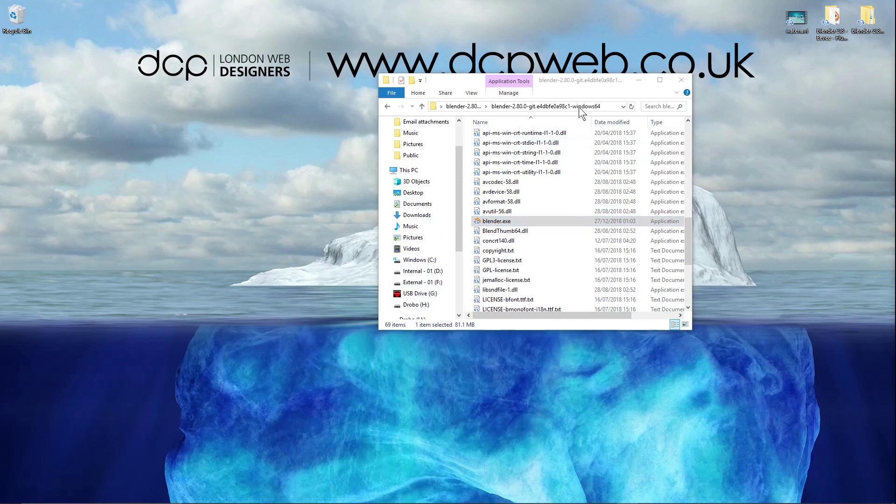
pyautogui.click(681, 79)
pyautogui.doubleClick(838, 32)
pyautogui.doubleClick(493, 145)
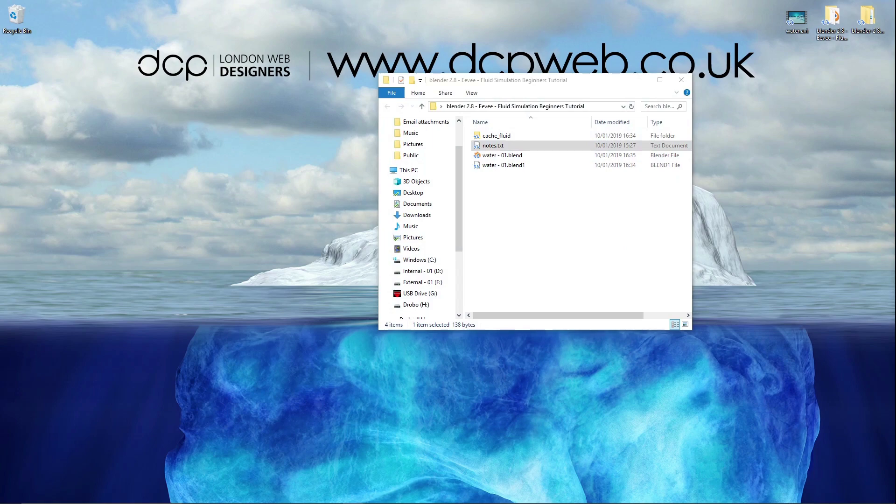
pyautogui.click(584, 149)
pyautogui.moveTo(576, 83); pyautogui.dragTo(832, 90)
# Step: Switch to Chrome, load the 1001fonts Free Commercial Use Fonts page, and fit the browser beside the project folder
pyautogui.press('super')
pyautogui.click(606, 494)
pyautogui.hotkey('ctrl', 'v')
pyautogui.press('Return')
pyautogui.press('super+Left')
pyautogui.click(327, 13)
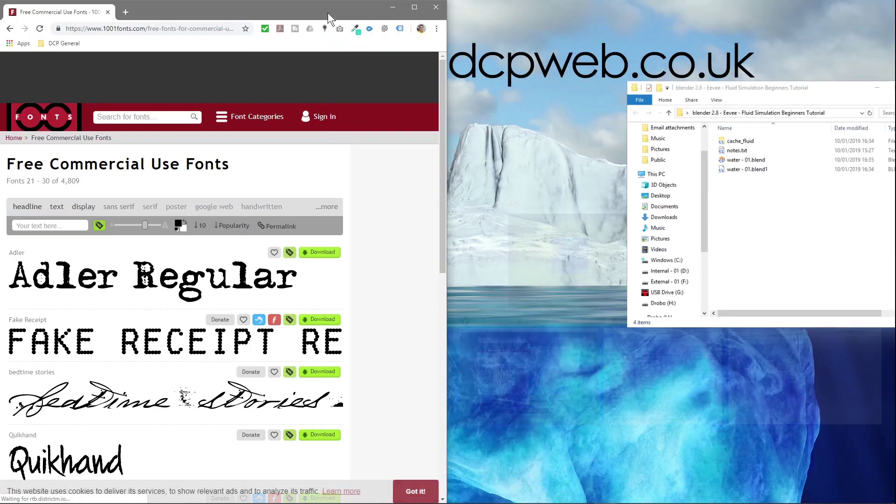
# Step: Download the Ethnocentric font and put its zip archive into the project folder
pyautogui.scroll(-10, 58, 205)
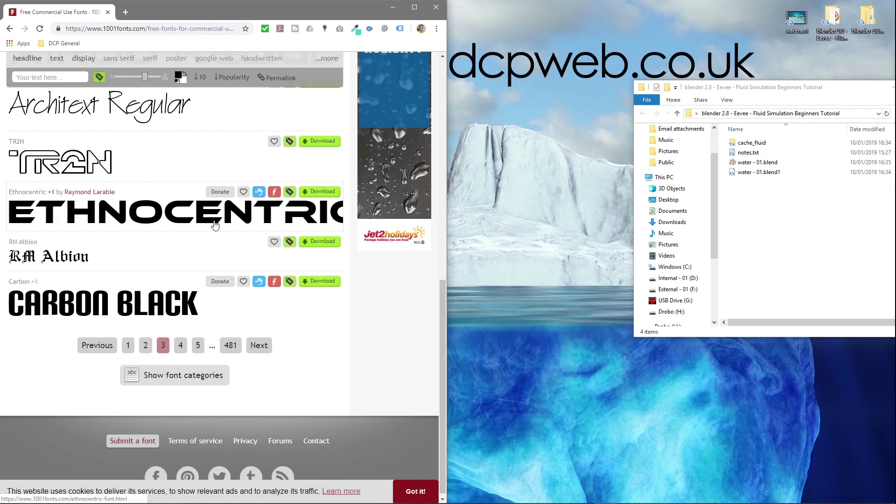
pyautogui.click(314, 192)
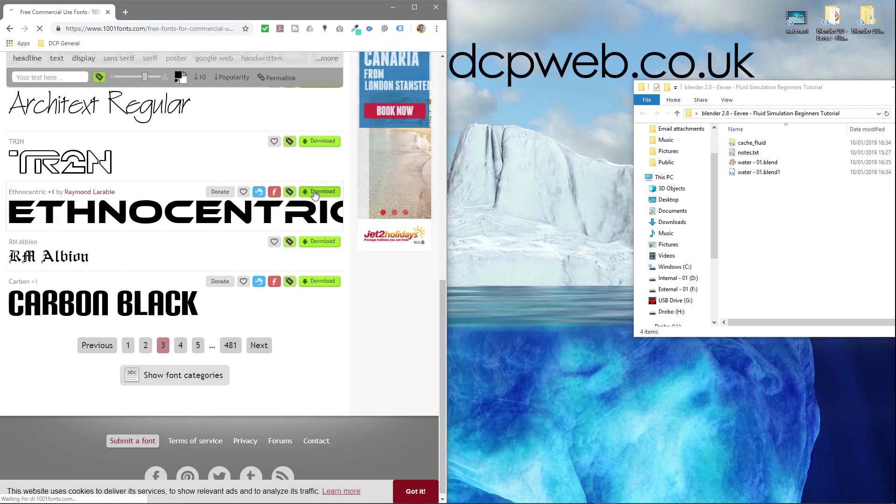
pyautogui.rightClick(777, 225)
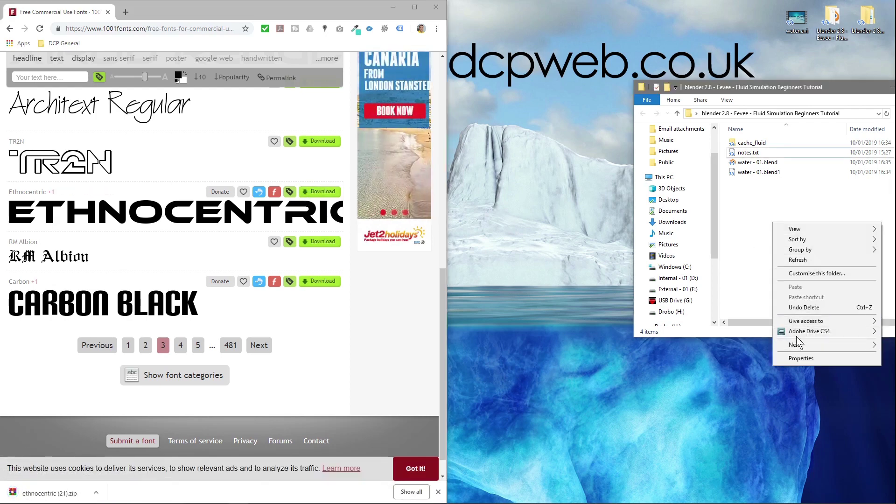
pyautogui.click(416, 337)
pyautogui.moveTo(56, 491); pyautogui.dragTo(770, 245)
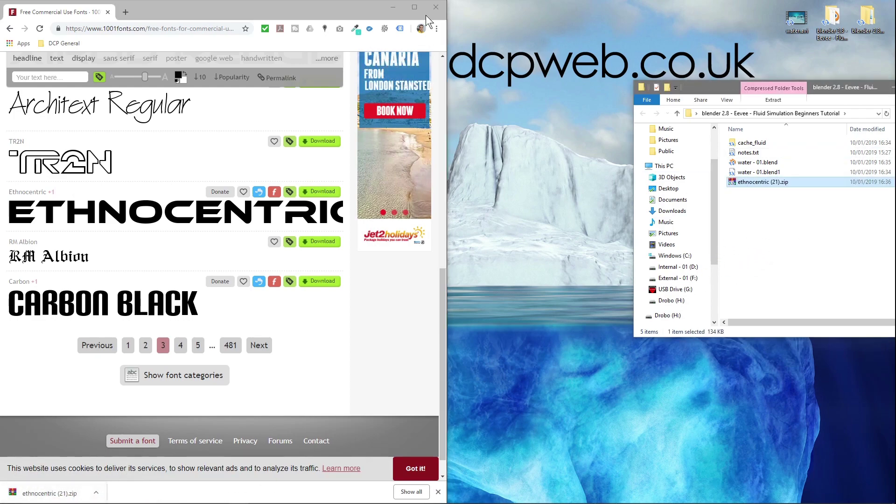
# Step: Close the browser, extract the ethnocentric zip into its own folder, and delete the archive
pyautogui.click(435, 7)
pyautogui.moveTo(708, 87); pyautogui.dragTo(317, 71)
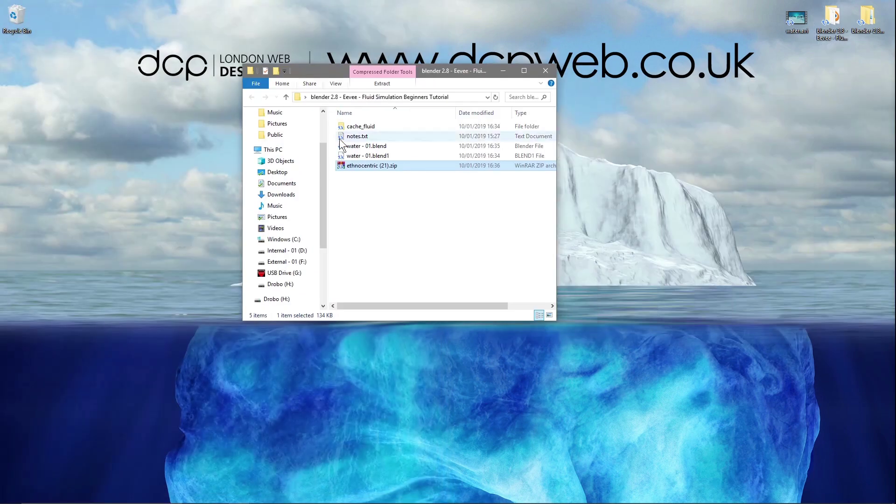
pyautogui.rightClick(353, 166)
pyautogui.click(396, 213)
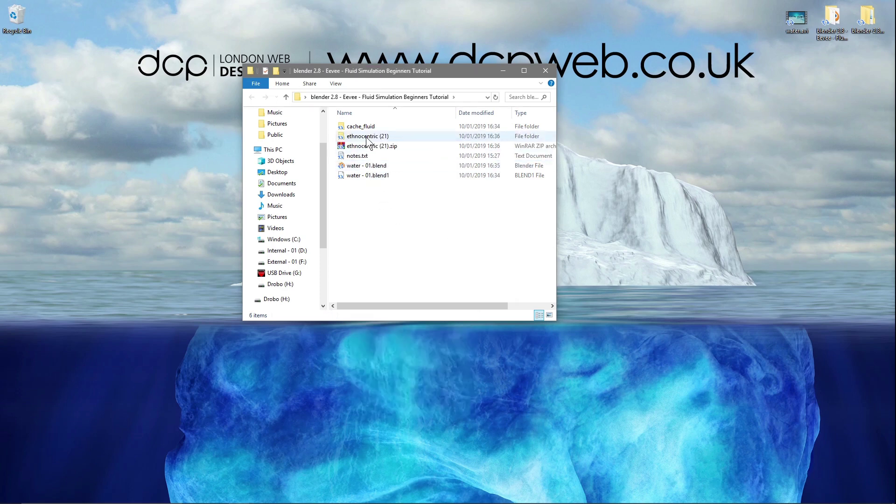
pyautogui.click(368, 147)
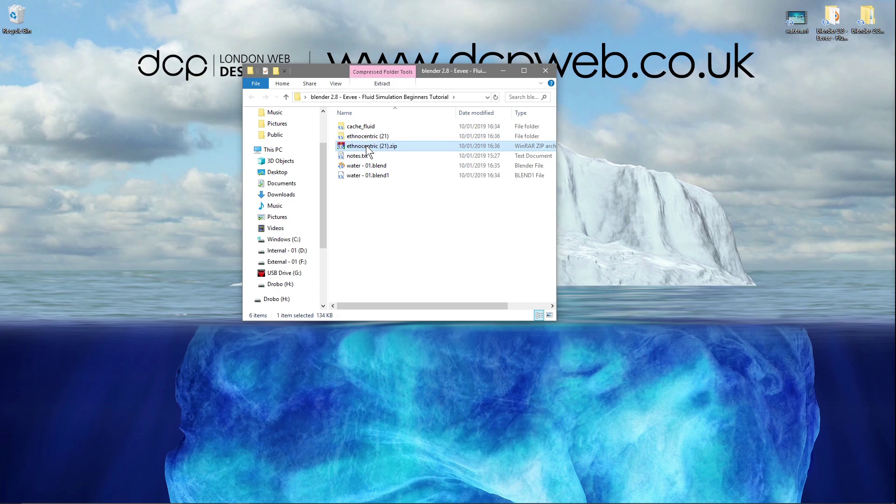
pyautogui.press('Delete')
# Step: Rename the extracted ethnocentric folder as "font" and delete its HTML and PDF files, keeping the two TTF files
pyautogui.click(363, 138)
pyautogui.click(363, 138)
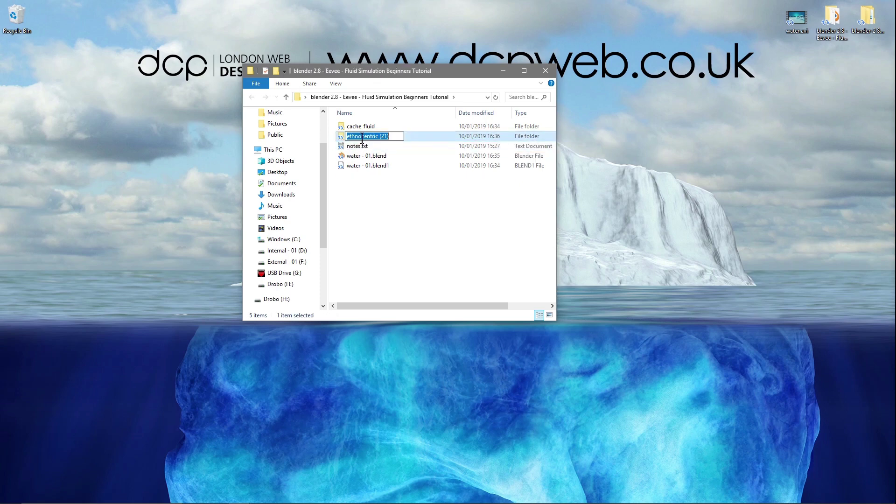
pyautogui.write('font')
pyautogui.press('Return')
pyautogui.doubleClick(363, 138)
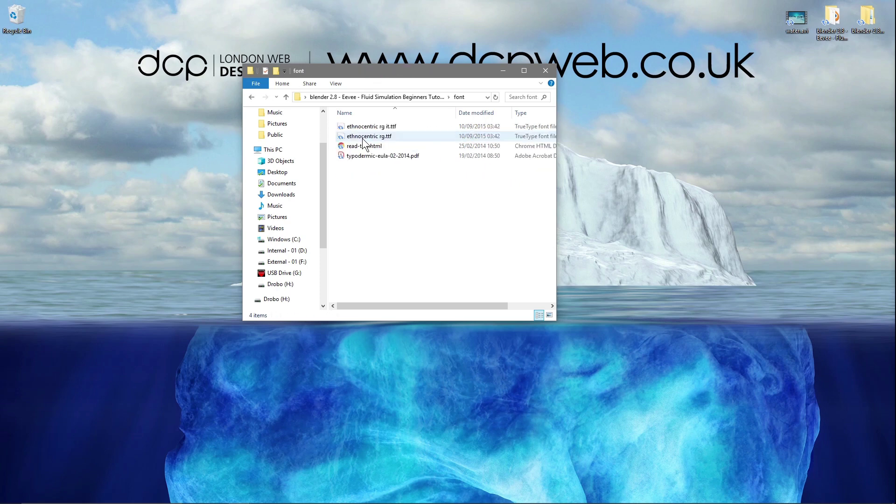
pyautogui.moveTo(391, 173); pyautogui.dragTo(379, 146)
pyautogui.press('Delete')
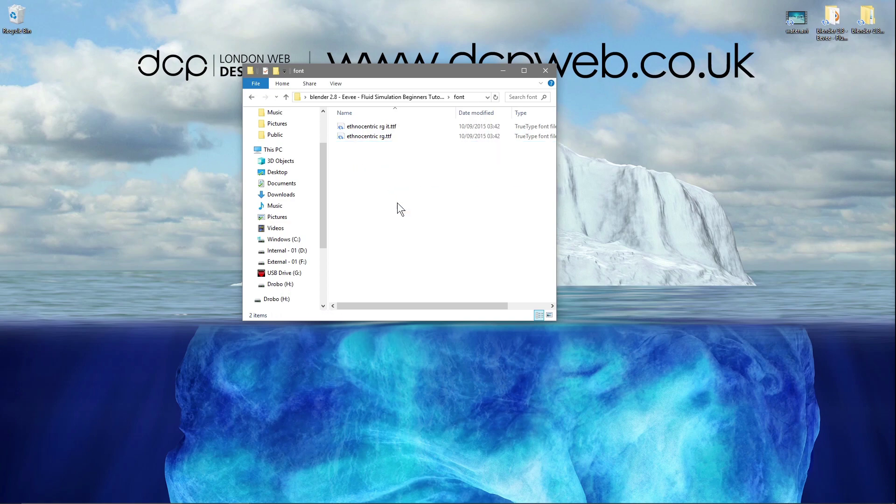
# Step: Switch back to Blender and load ethnocentric rg.ttf from the font folder as the text's regular font
pyautogui.click(552, 74)
pyautogui.press('super')
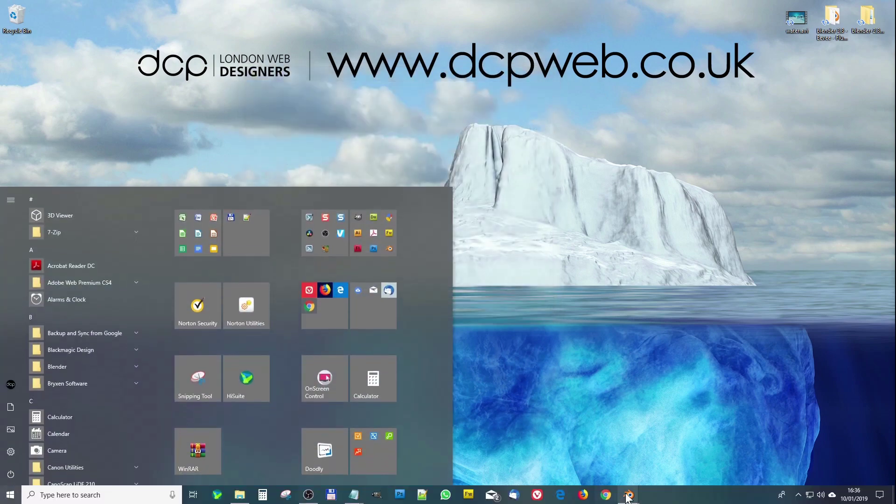
pyautogui.moveTo(627, 495)
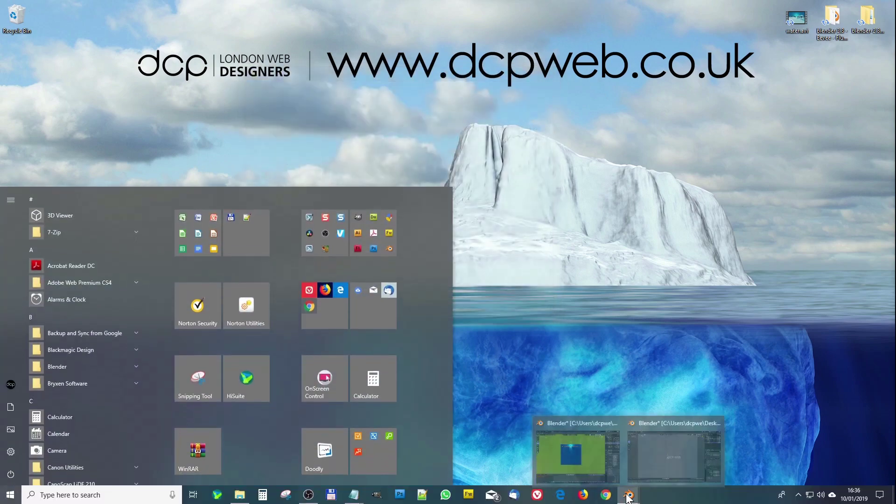
pyautogui.click(651, 450)
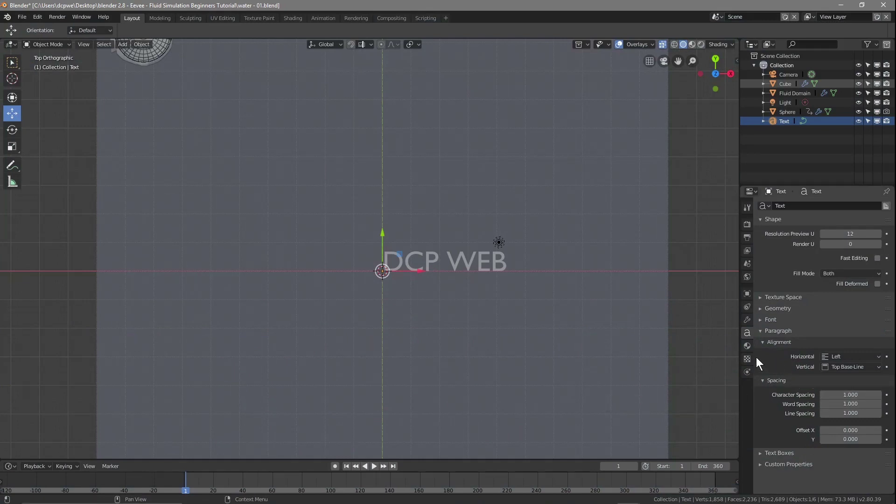
pyautogui.click(768, 321)
pyautogui.click(875, 336)
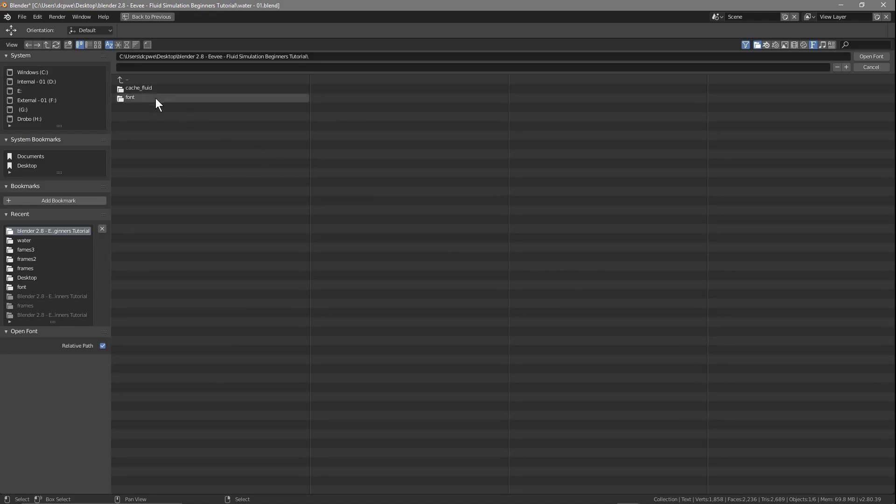
pyautogui.doubleClick(136, 96)
pyautogui.click(144, 87)
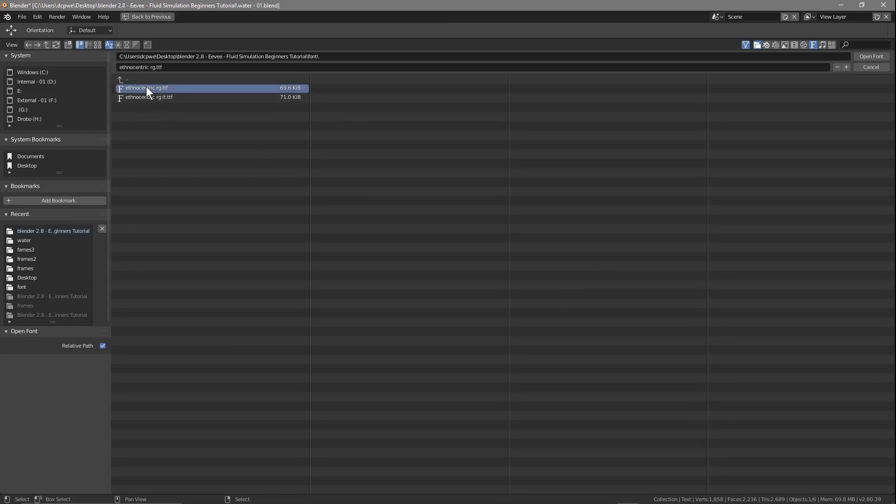
pyautogui.click(866, 56)
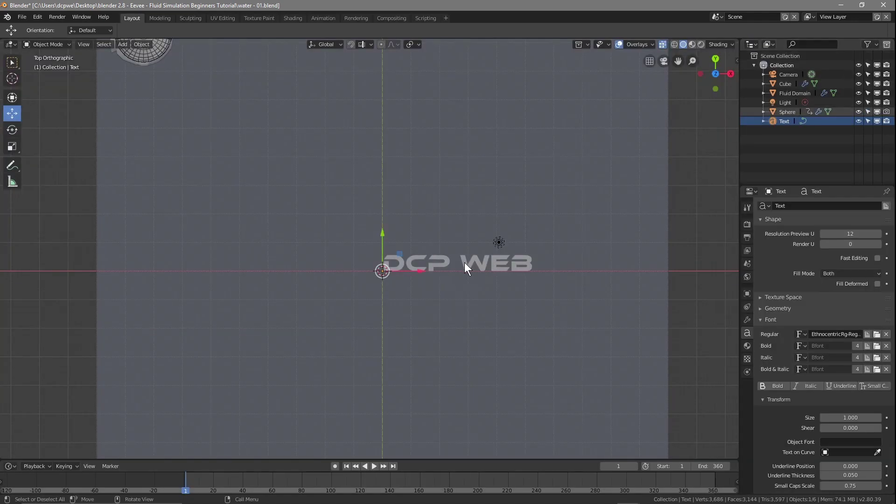
pyautogui.scroll(-4, 467, 256)
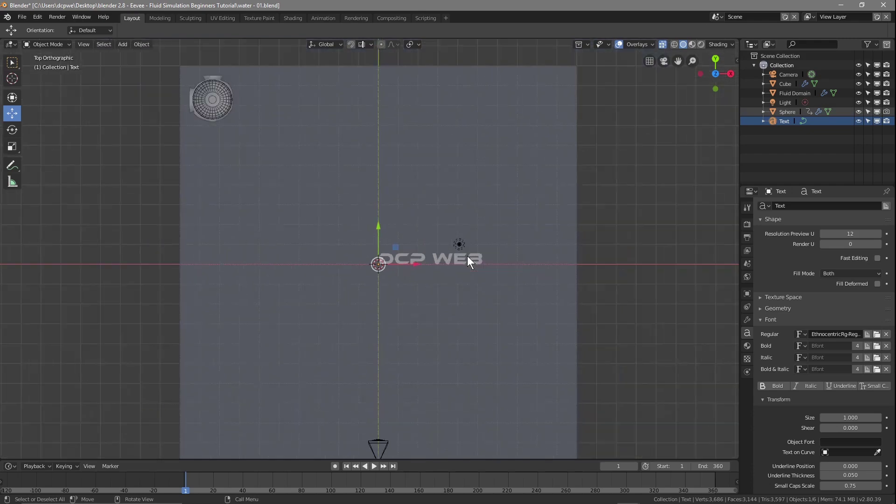
pyautogui.scroll(3, 466, 255)
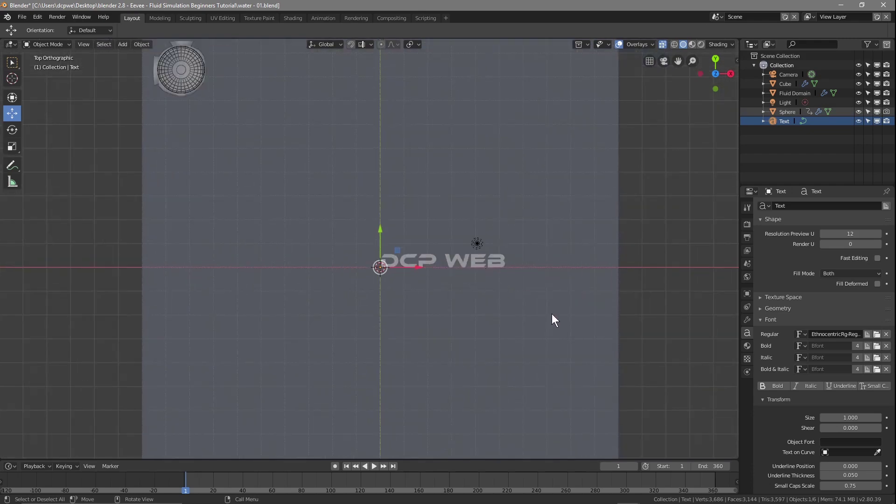
# Step: Set the DCP WEB text's size to 2.5 and move its geometry to its origin
pyautogui.click(848, 418)
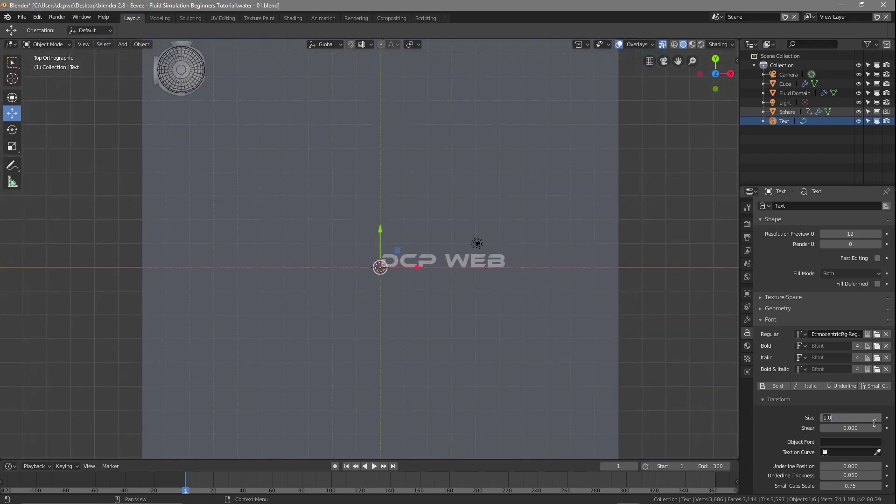
pyautogui.write('3')
pyautogui.press('Return')
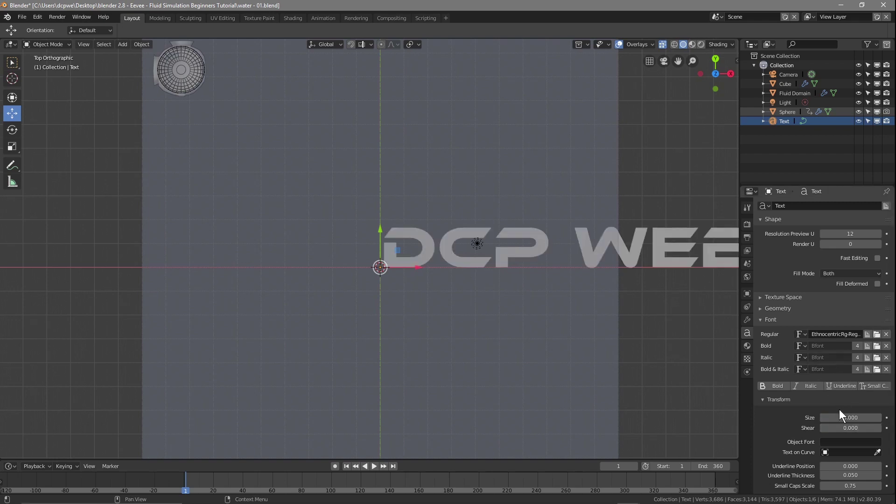
pyautogui.click(857, 419)
pyautogui.write('2.5')
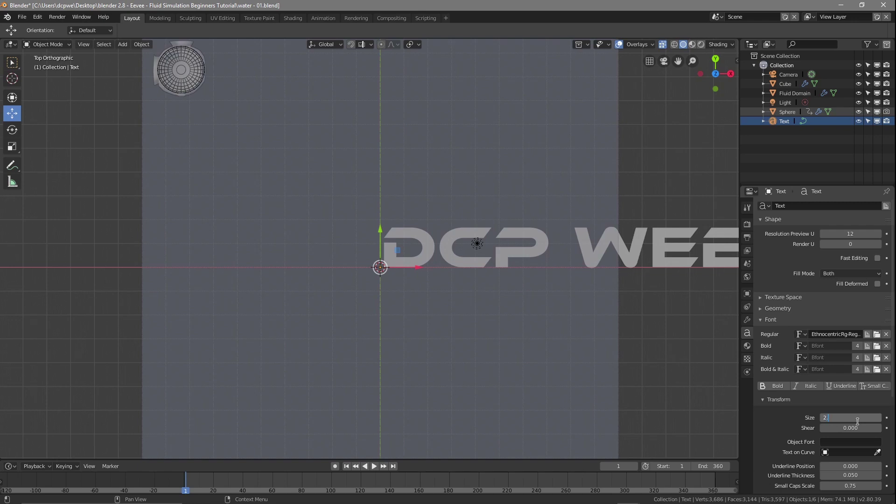
pyautogui.press('Return')
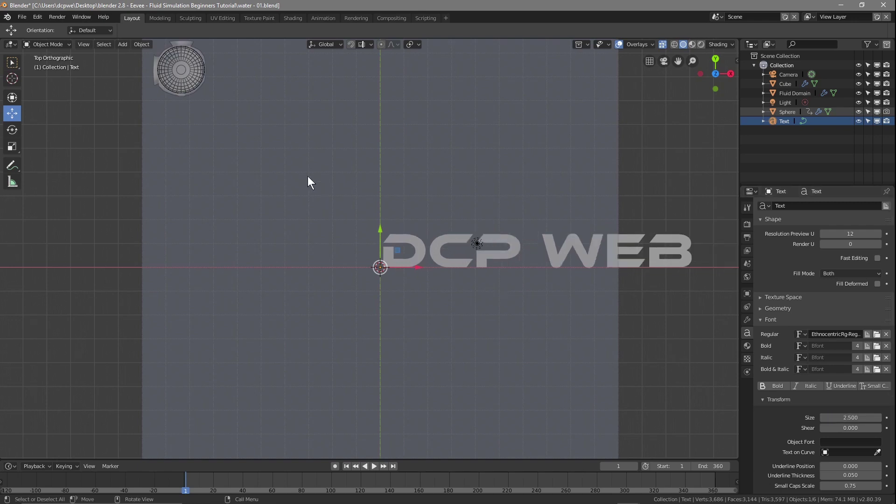
pyautogui.click(137, 43)
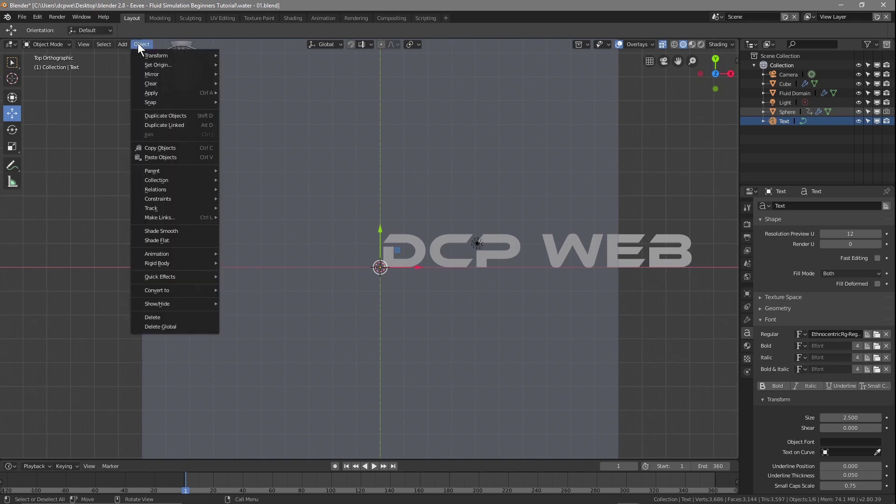
pyautogui.moveTo(152, 63)
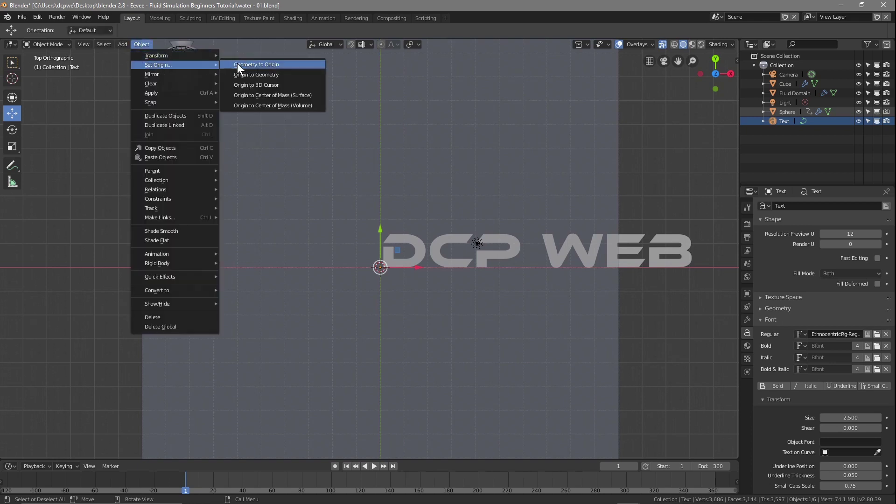
pyautogui.click(238, 64)
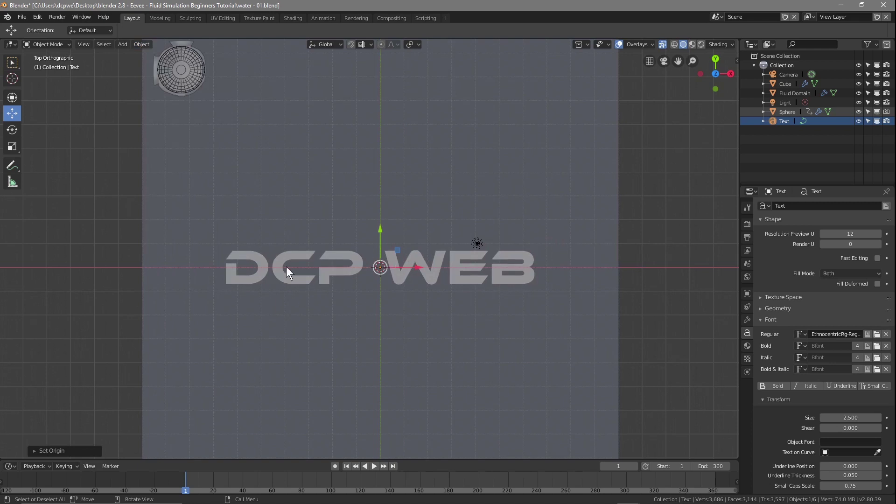
# Step: Set the DCP WEB text's size to 3 and recentre its geometry on its origin
pyautogui.doubleClick(848, 418)
pyautogui.write('3')
pyautogui.press('Return')
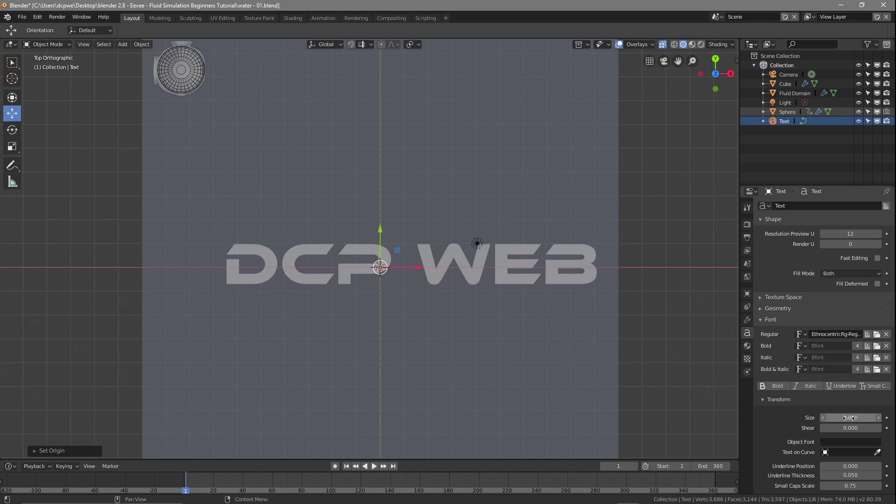
pyautogui.click(144, 45)
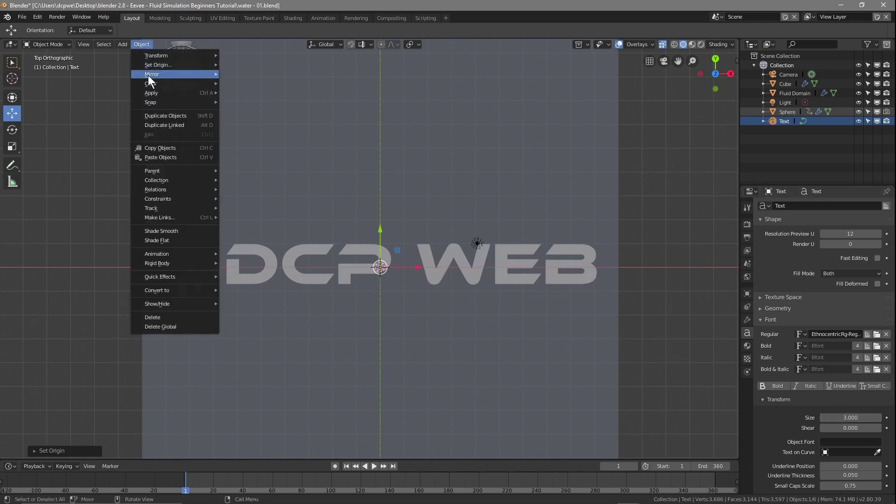
pyautogui.moveTo(158, 63)
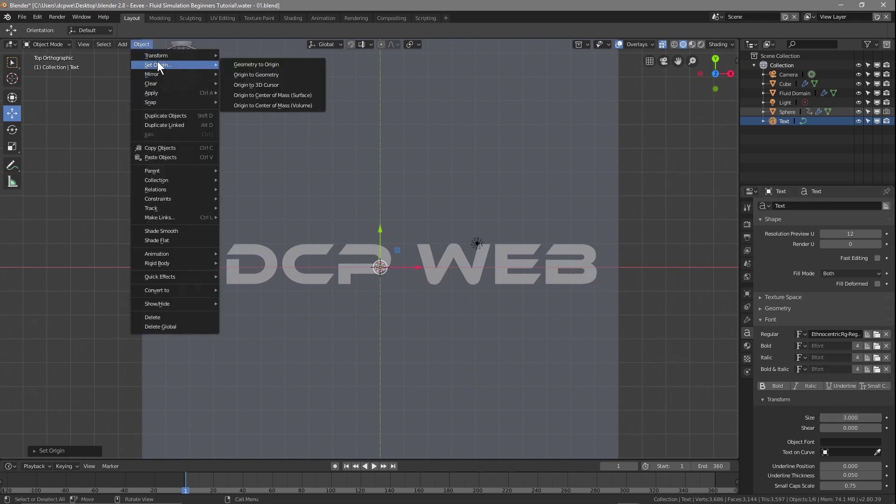
pyautogui.click(247, 65)
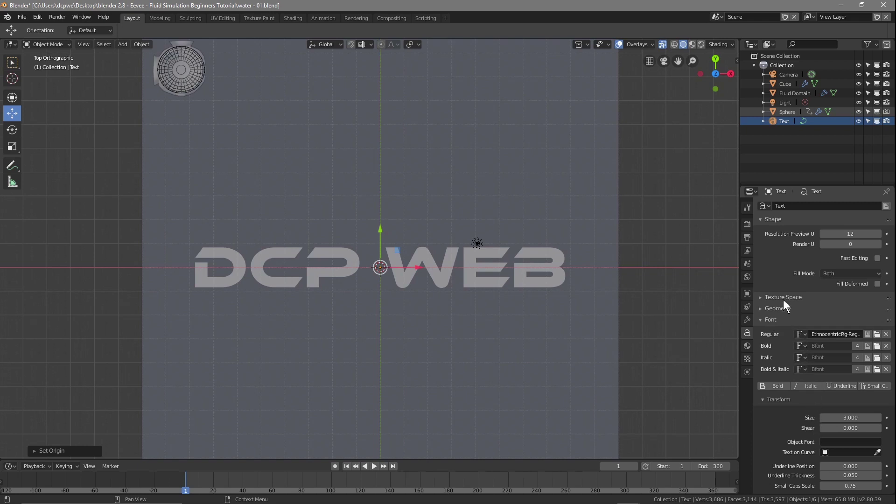
# Step: Give the text an extrusion of 0.2 m and a bevel with depth 0.01 m and resolution 1
pyautogui.click(760, 309)
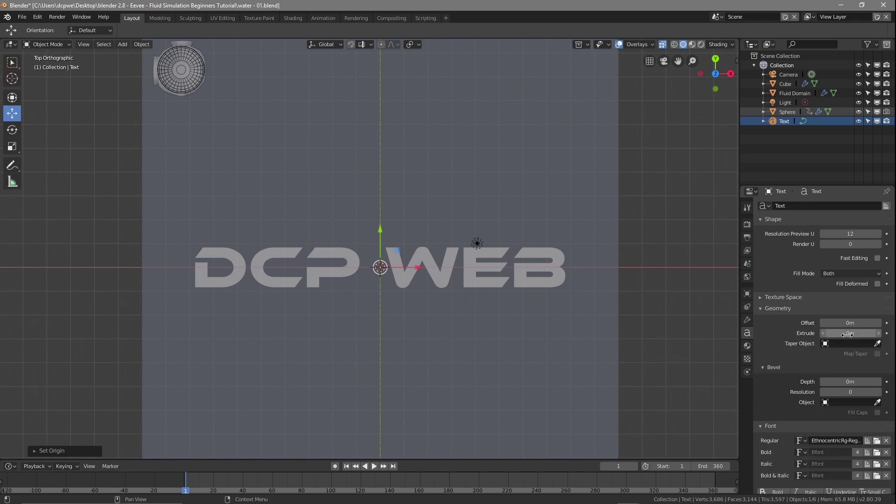
pyautogui.click(880, 334)
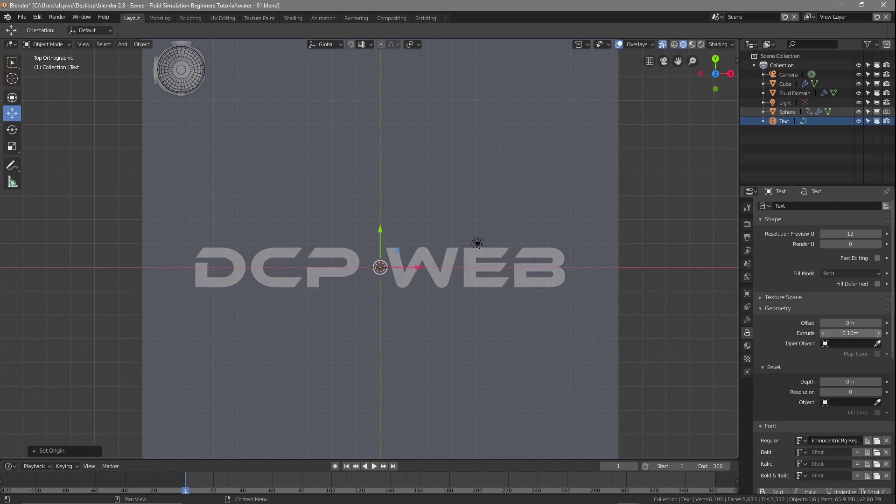
pyautogui.click(880, 334)
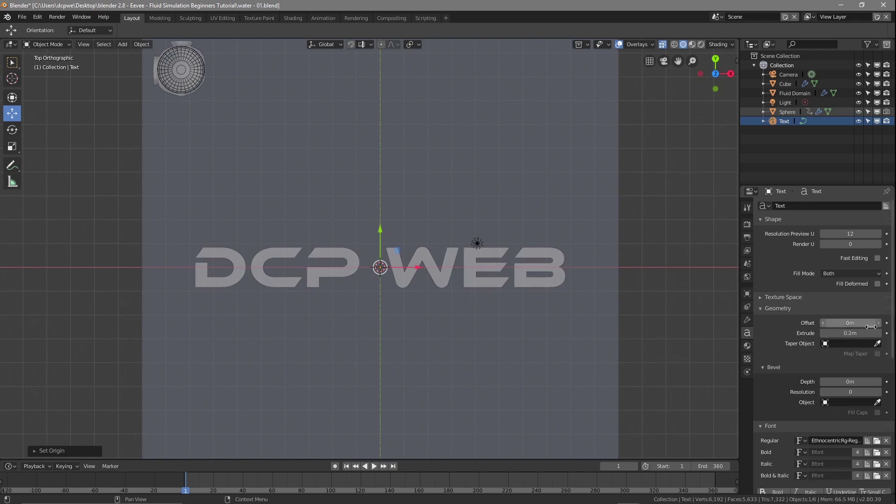
pyautogui.click(880, 383)
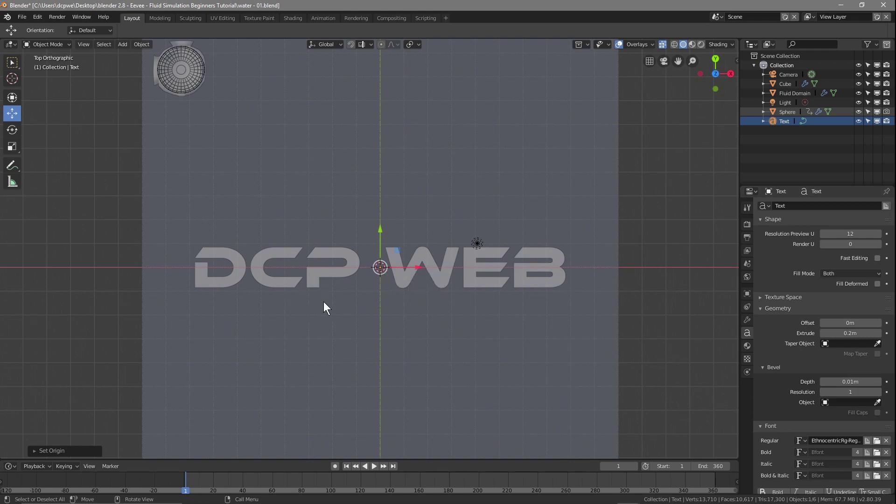
# Step: Move the text along Y to about 8.37 m, just inside the back edge of the fluid domain
pyautogui.press('KP_0')
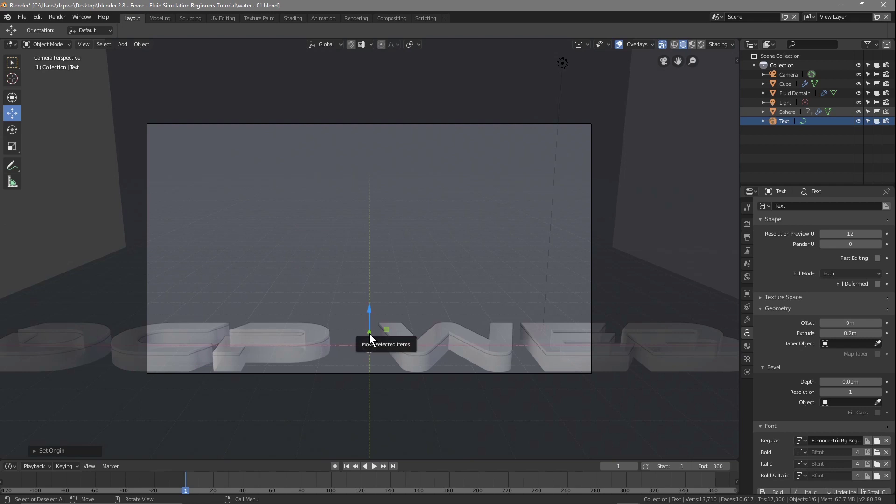
pyautogui.click(749, 293)
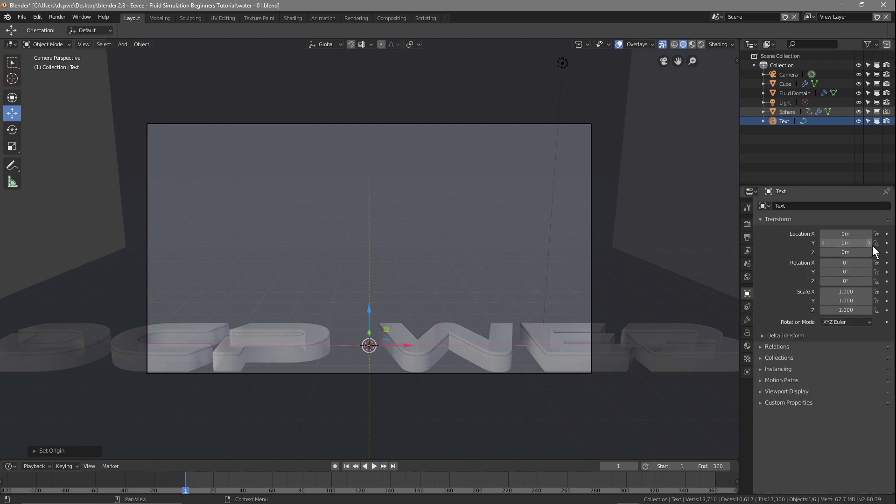
pyautogui.moveTo(847, 244); pyautogui.dragTo(891, 244)
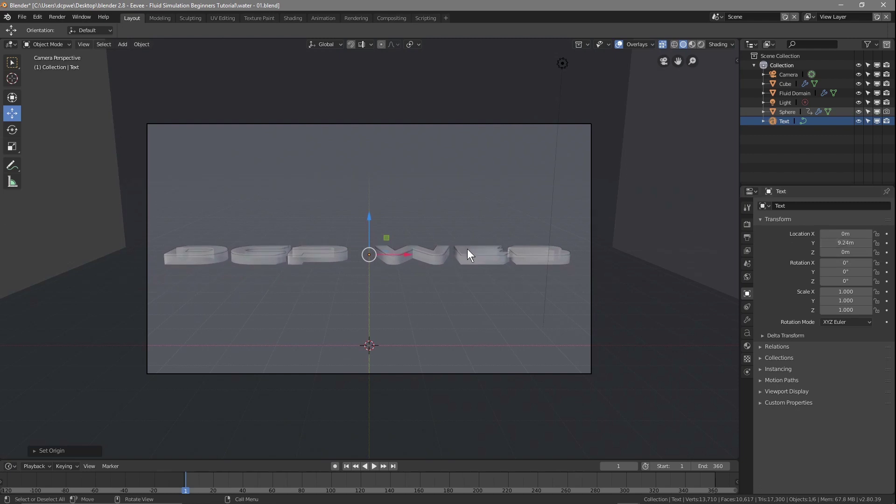
pyautogui.press('KP_7')
pyautogui.scroll(-2, 456, 85)
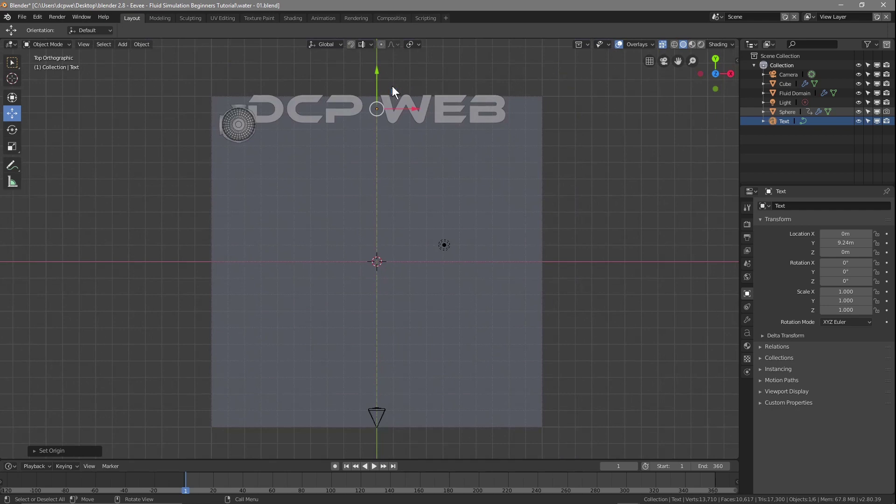
pyautogui.moveTo(377, 71); pyautogui.dragTo(380, 84)
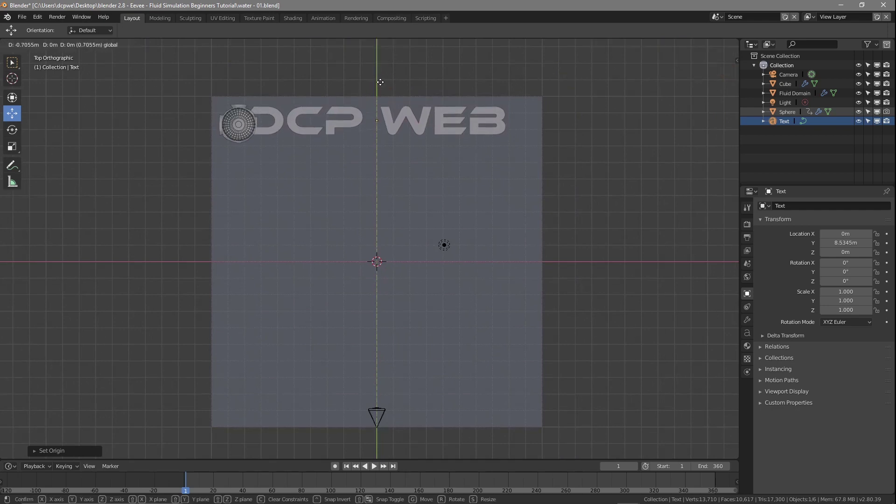
pyautogui.moveTo(381, 85); pyautogui.dragTo(381, 85)
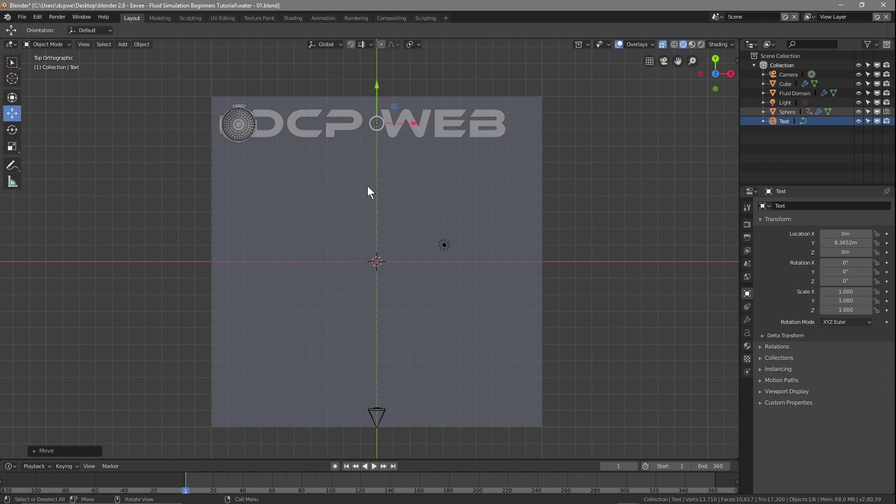
# Step: Rotate the text 90 degrees about the X axis so it stands upright
pyautogui.press('r')
pyautogui.press('x')
pyautogui.write('90')
pyautogui.press('Return')
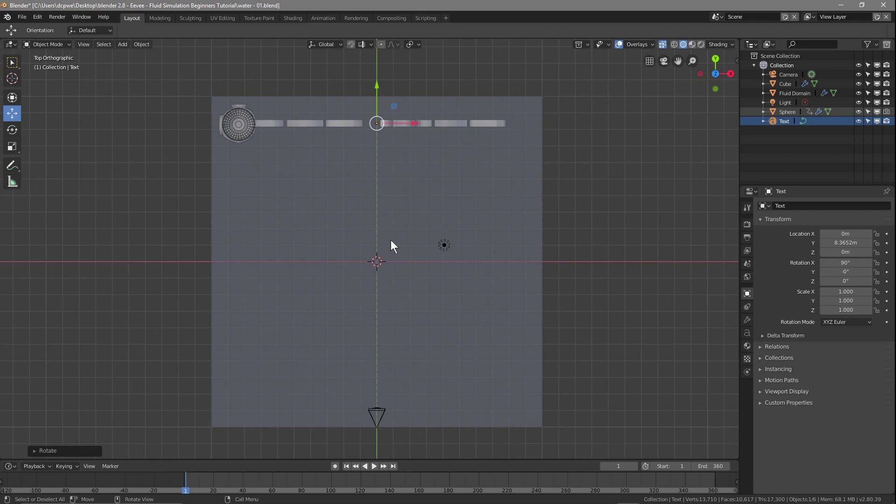
# Step: Raise the camera to a Z location of about 4.25 m while looking through it
pyautogui.press('KP_0')
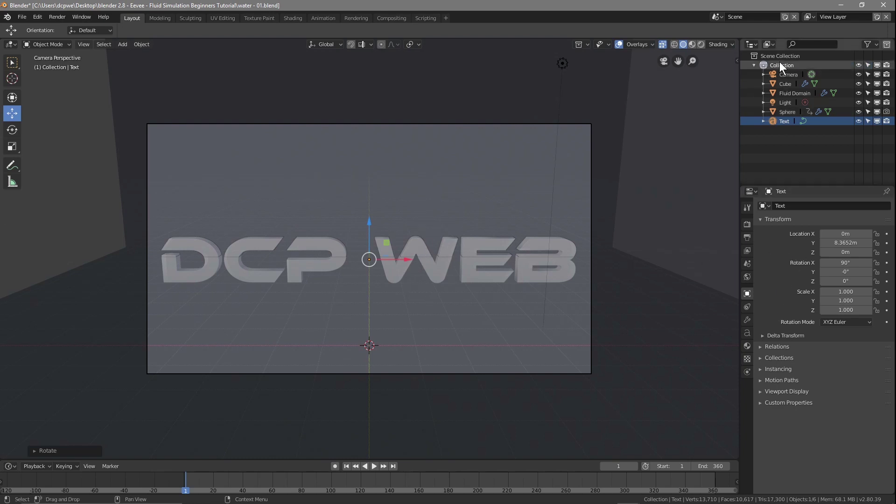
pyautogui.click(782, 74)
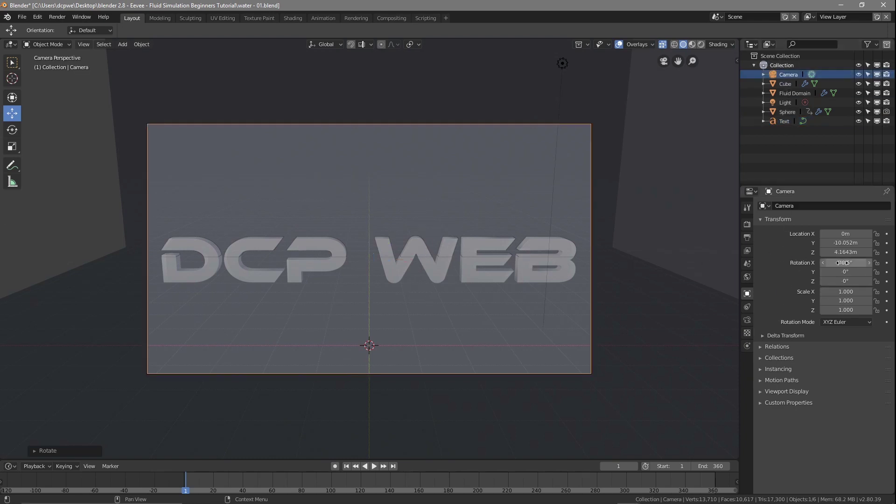
pyautogui.moveTo(846, 251); pyautogui.dragTo(864, 252)
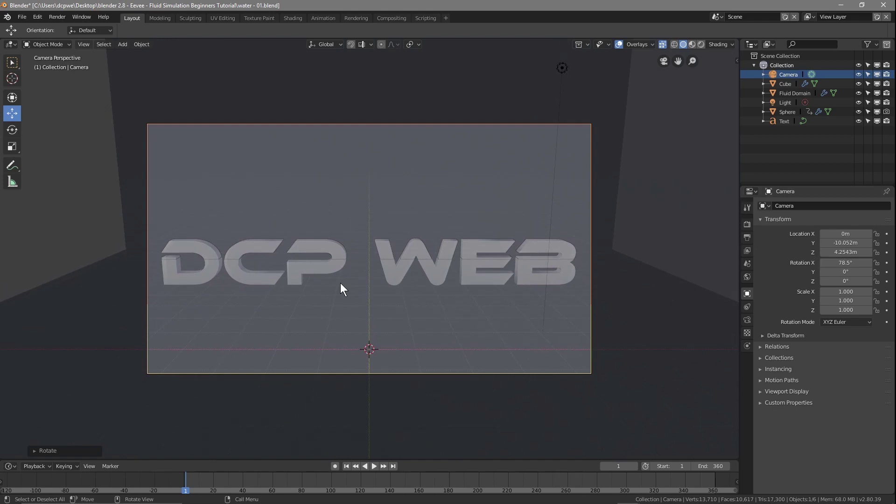
# Step: Raise the text in the side view to a Z location of about 1.19 m, above the domain floor
pyautogui.press('KP_3')
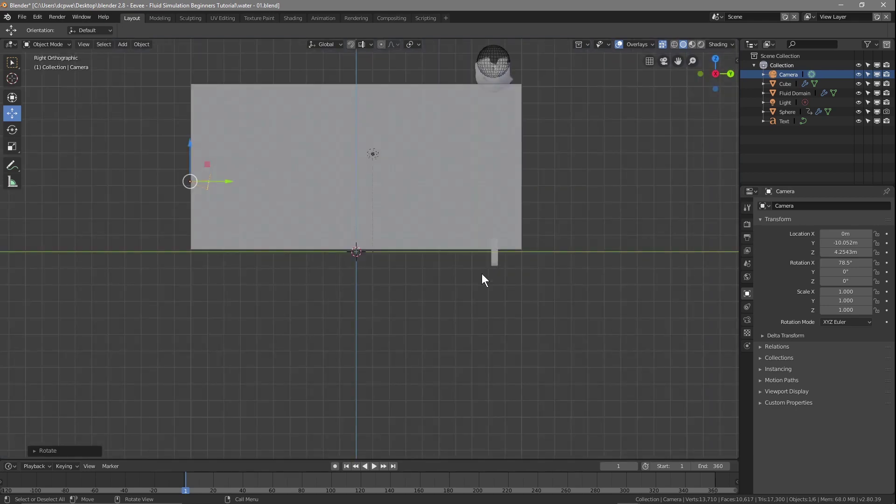
pyautogui.click(495, 254)
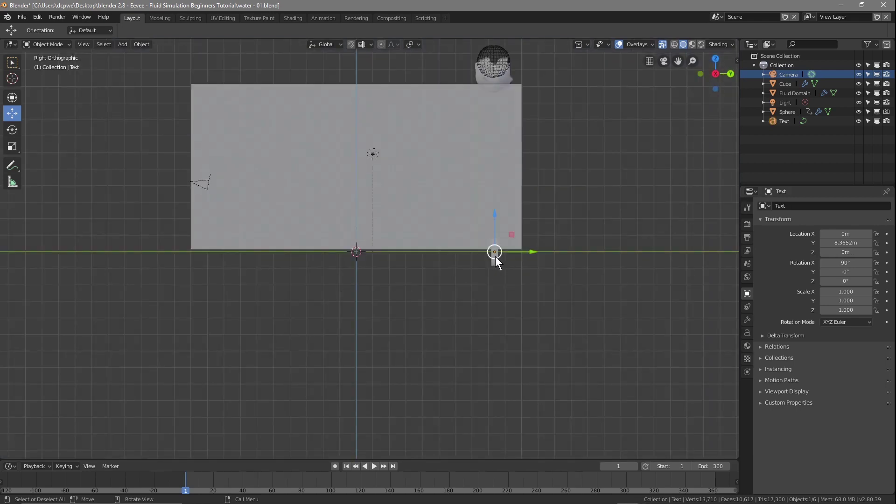
pyautogui.moveTo(495, 217); pyautogui.dragTo(492, 197)
pyautogui.scroll(5, 522, 242)
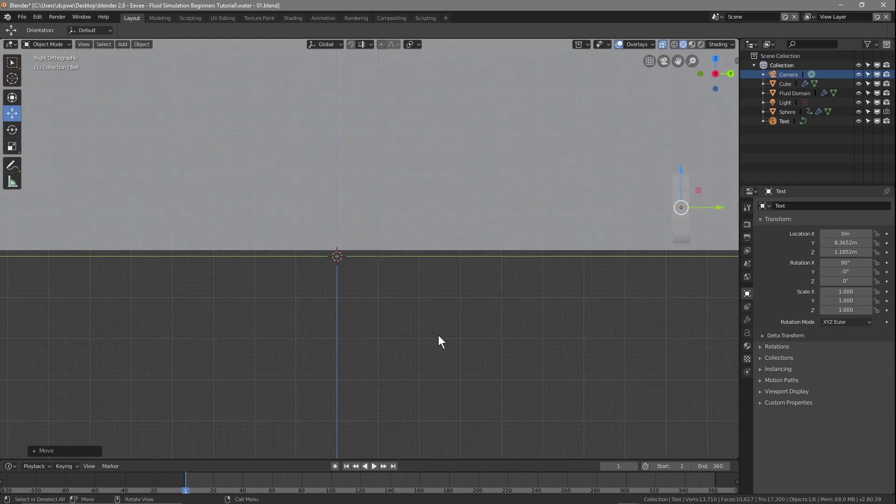
# Step: Reframe the text by moving the camera to about Y -10.09 m and Z 4.58 m, with a focal length of 38 mm
pyautogui.press('KP_0')
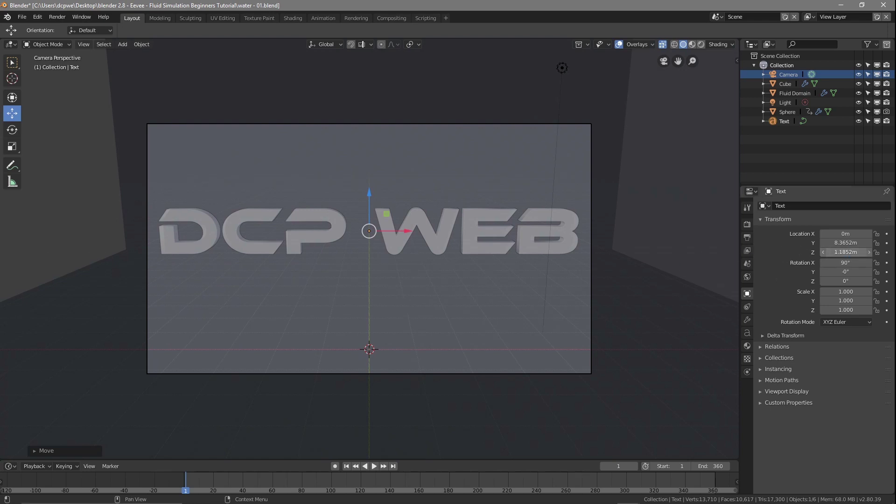
pyautogui.click(786, 75)
pyautogui.moveTo(843, 252)
pyautogui.mouseDown()
pyautogui.moveTo(832, 252)
pyautogui.moveTo(877, 253)
pyautogui.moveTo(846, 243)
pyautogui.mouseUp()
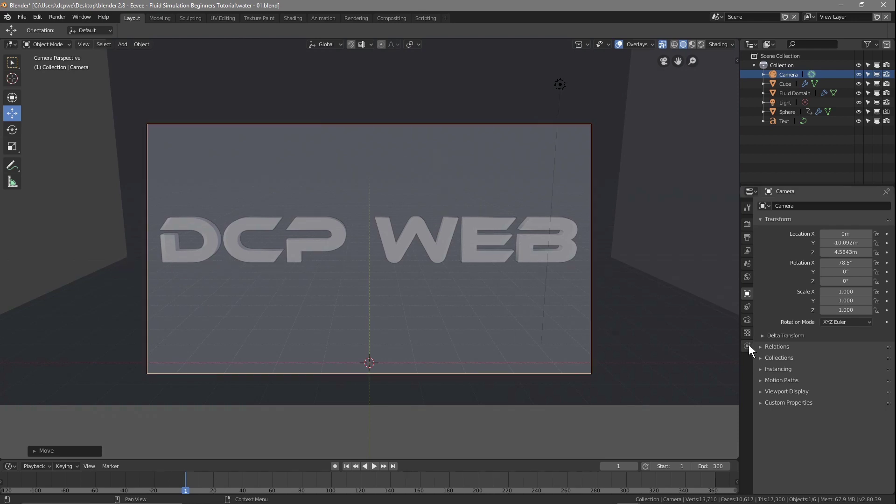
pyautogui.click(748, 320)
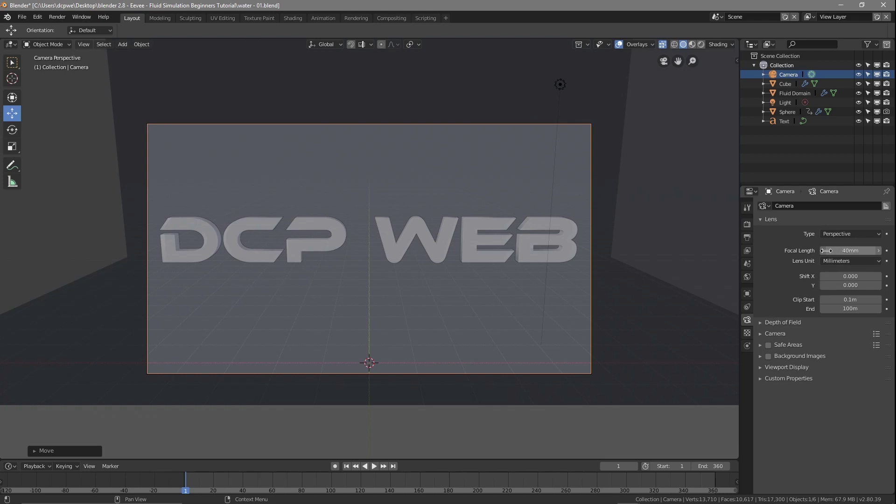
pyautogui.moveTo(850, 250); pyautogui.dragTo(836, 251)
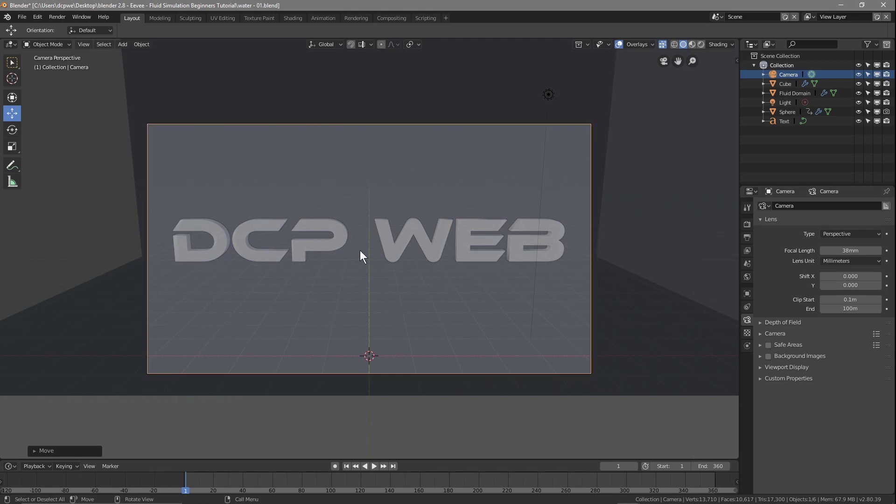
# Step: Save the project file and select the DCP WEB text object
pyautogui.click(22, 17)
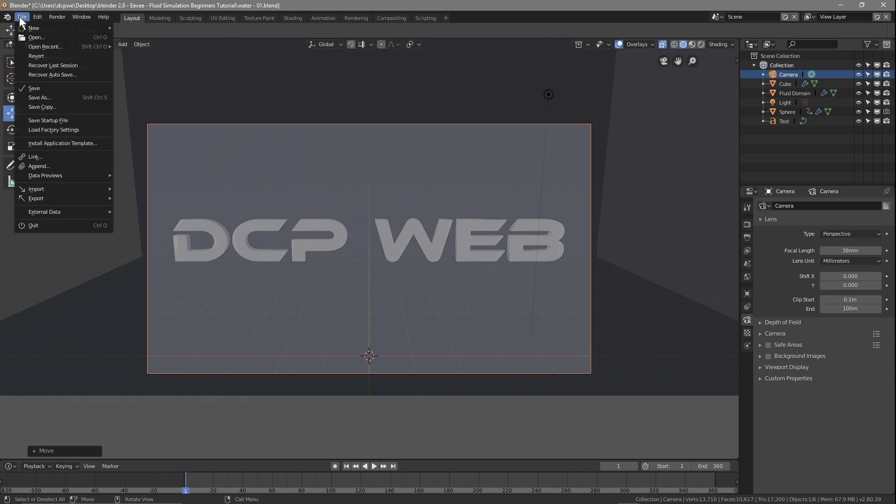
pyautogui.click(38, 88)
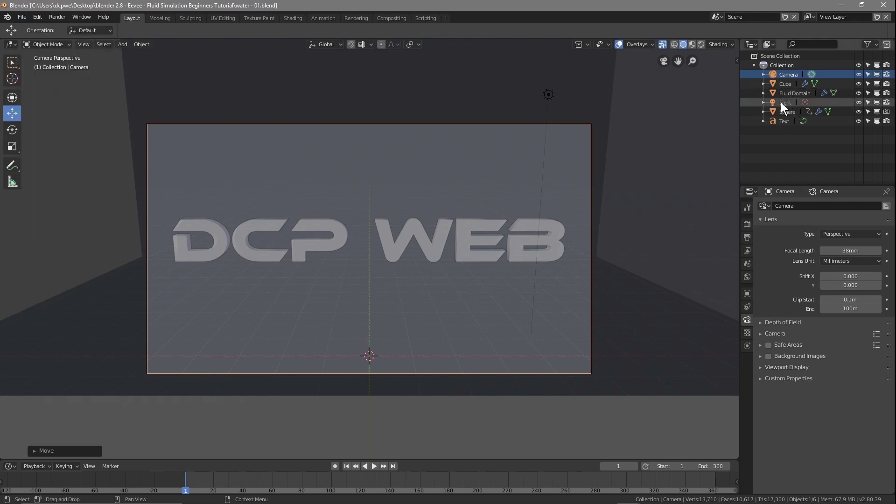
pyautogui.click(785, 121)
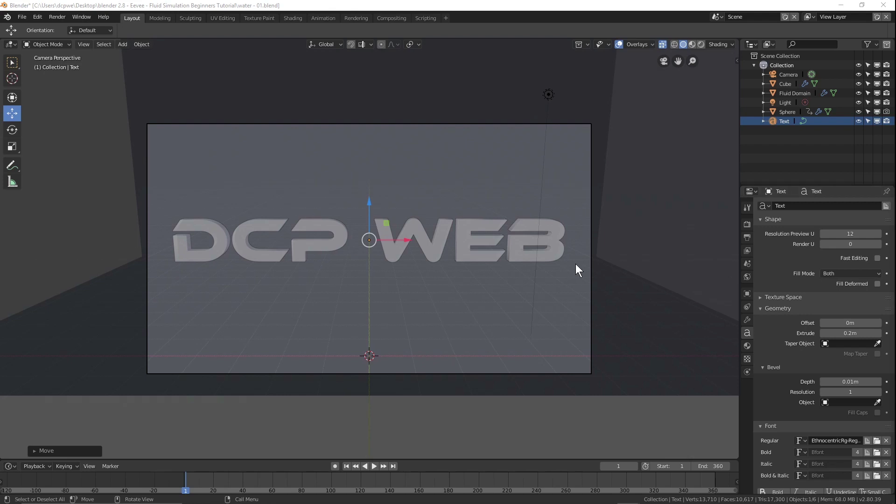
# Step: Select the DCP WEB text object and give it a new material
pyautogui.click(519, 227)
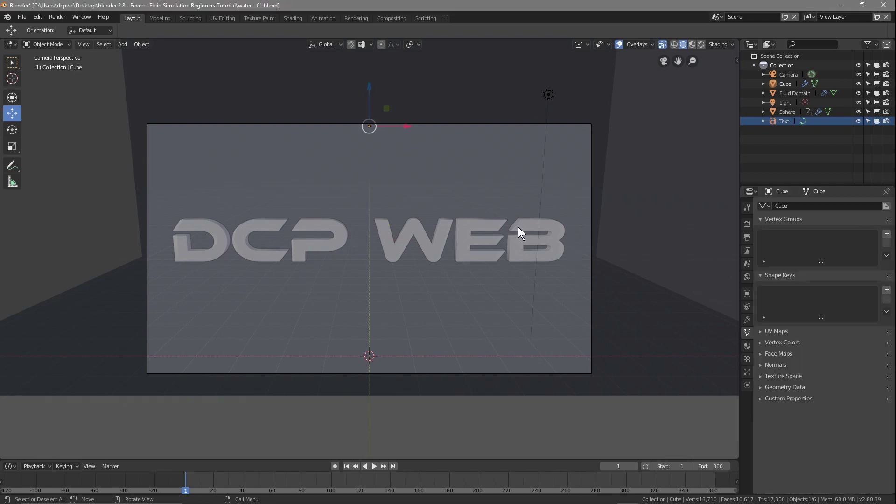
pyautogui.click(519, 227)
pyautogui.click(523, 226)
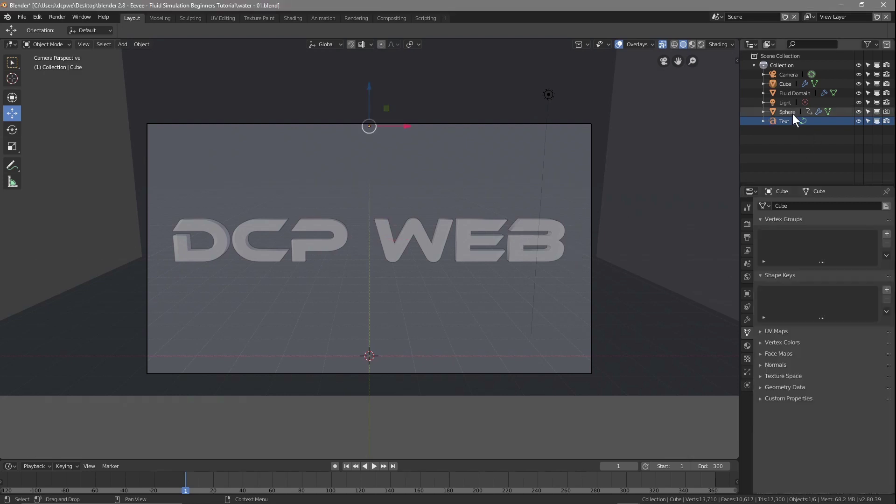
pyautogui.click(782, 122)
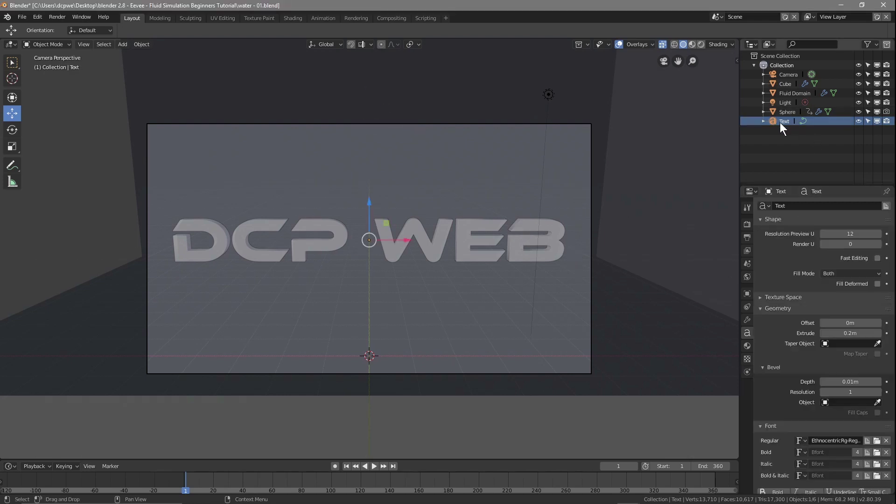
pyautogui.click(747, 346)
pyautogui.click(827, 244)
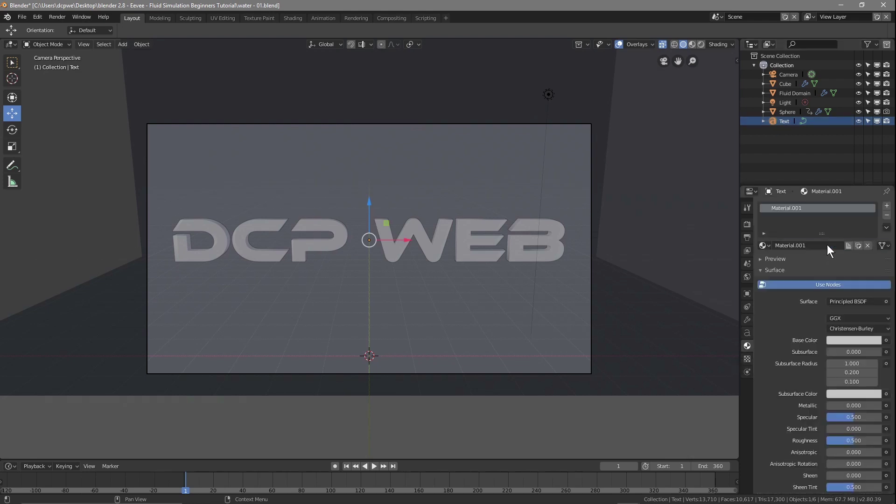
# Step: Try a medium blue base color on the text's material
pyautogui.click(841, 340)
pyautogui.moveTo(830, 234); pyautogui.dragTo(855, 214)
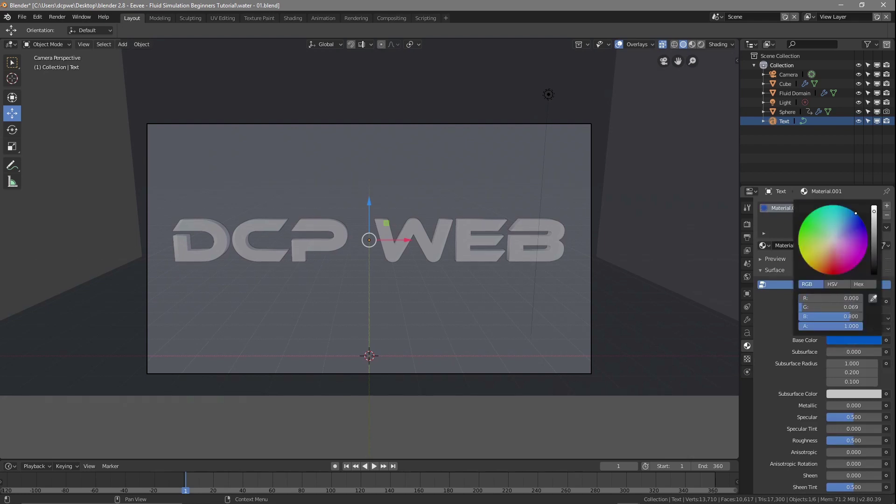
pyautogui.moveTo(856, 216)
pyautogui.mouseDown()
pyautogui.moveTo(853, 227)
pyautogui.moveTo(850, 217)
pyautogui.mouseUp()
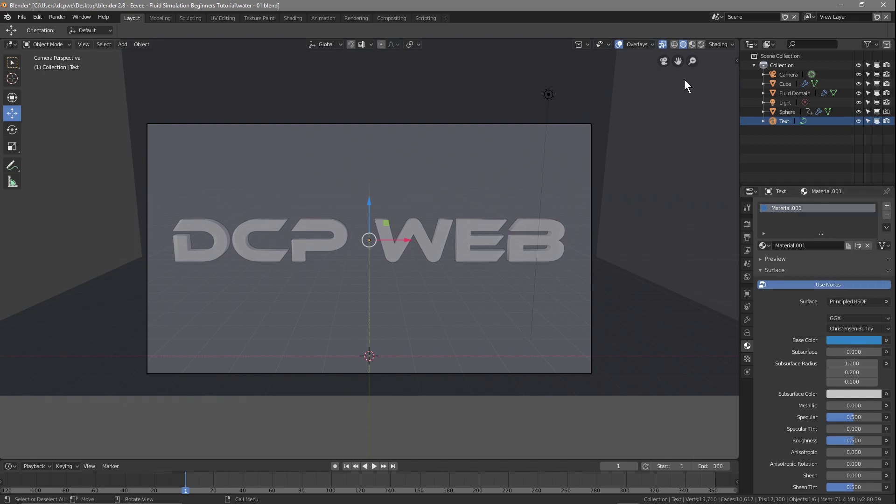
# Step: Switch the viewport to rendered shading and set the text material's base color to black
pyautogui.click(701, 45)
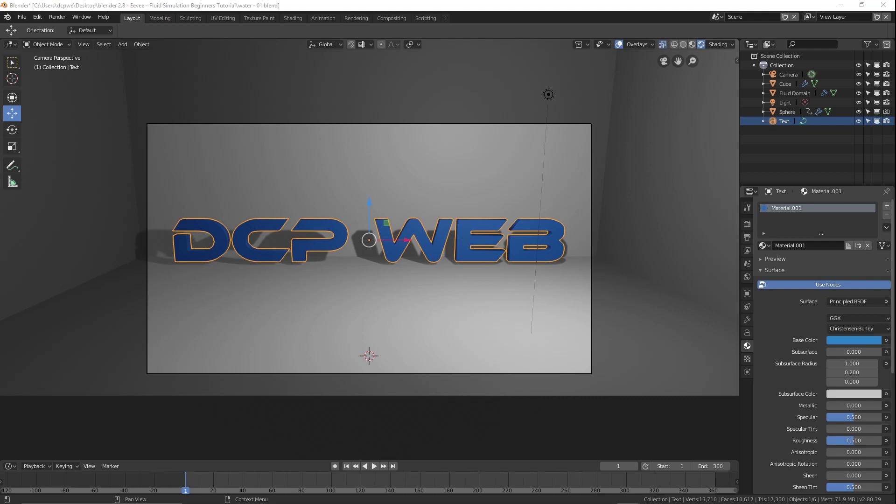
pyautogui.click(834, 340)
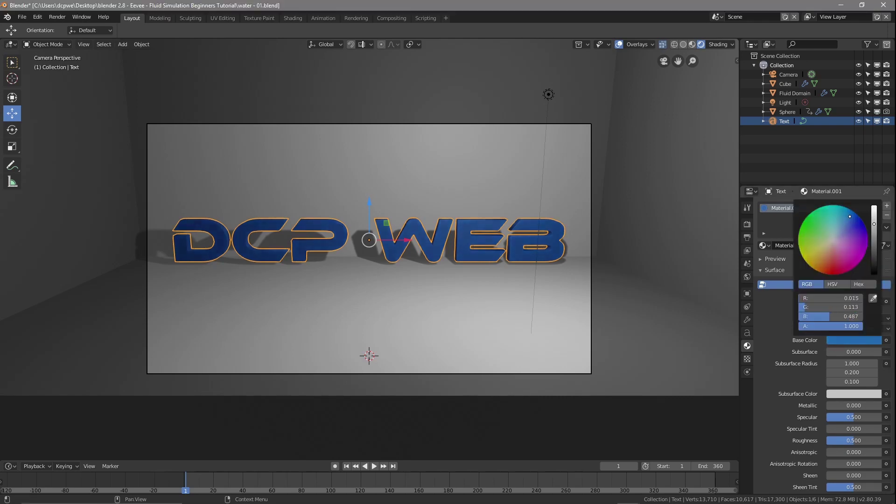
pyautogui.moveTo(874, 209); pyautogui.dragTo(874, 274)
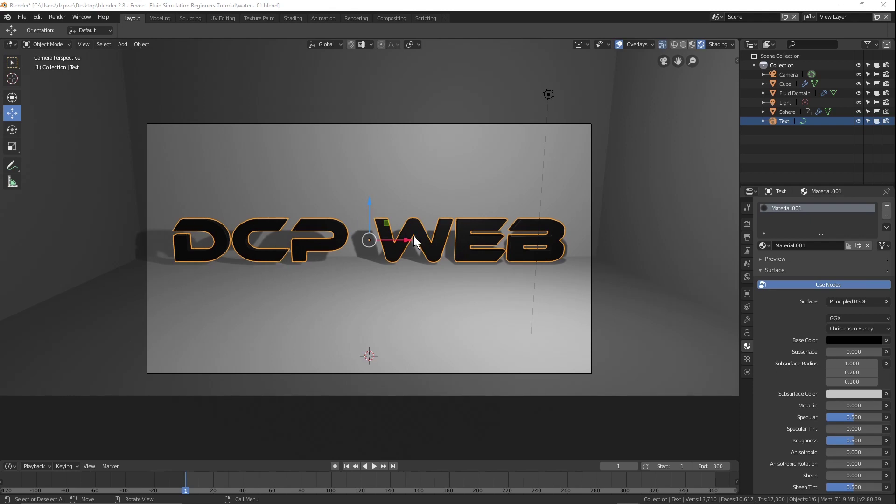
# Step: Convert the DCP WEB text object to a mesh
pyautogui.click(140, 44)
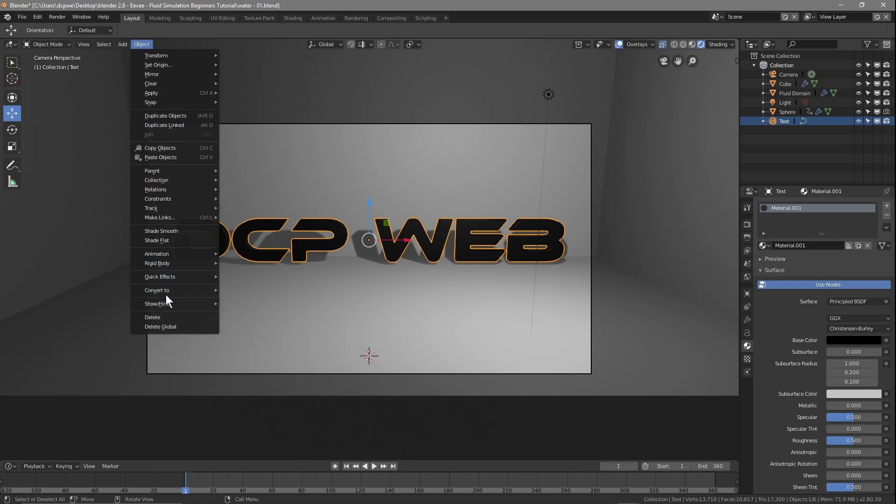
pyautogui.moveTo(166, 290)
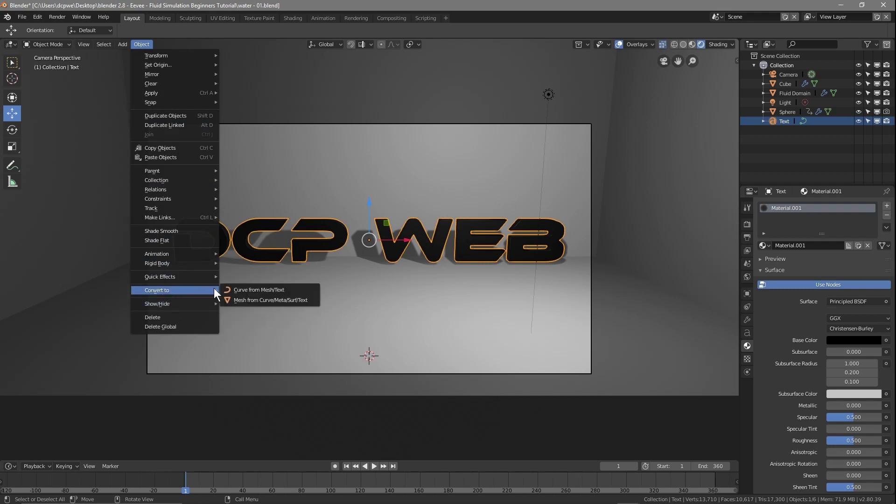
pyautogui.click(253, 300)
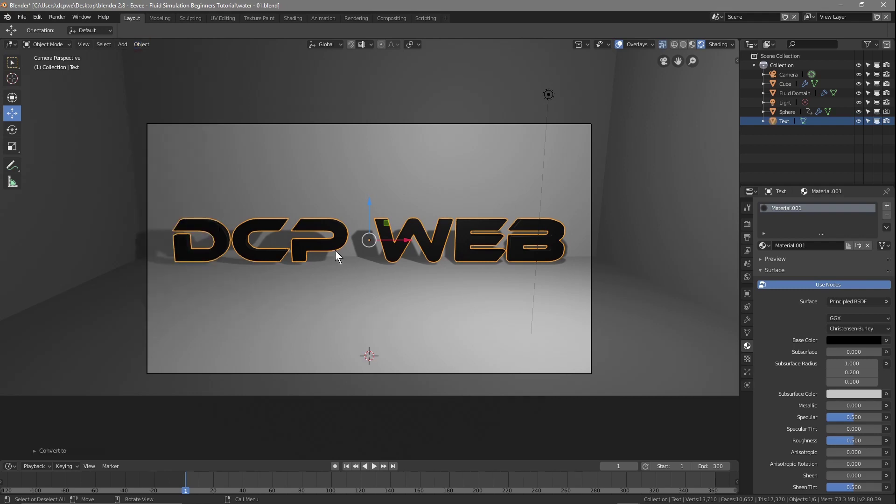
# Step: Enable fluid physics on the text mesh as an Obstacle with Shell volume initialization and Free Slip
pyautogui.click(747, 384)
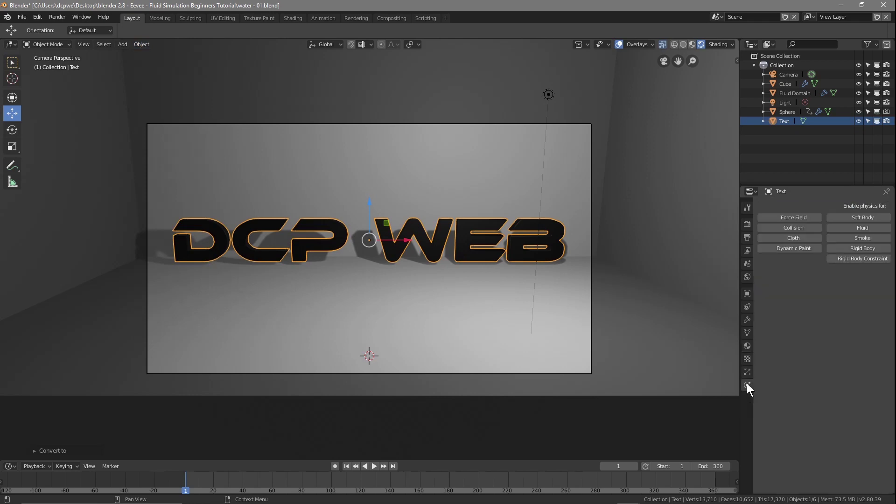
pyautogui.click(844, 226)
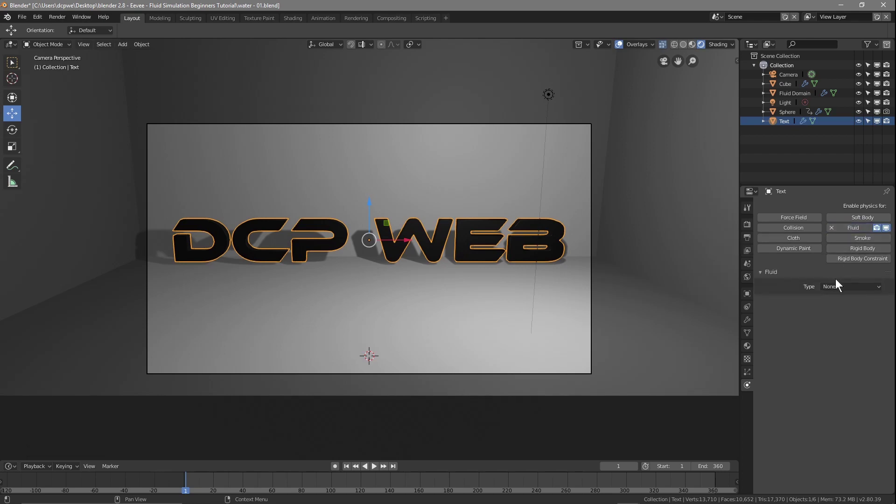
pyautogui.click(835, 285)
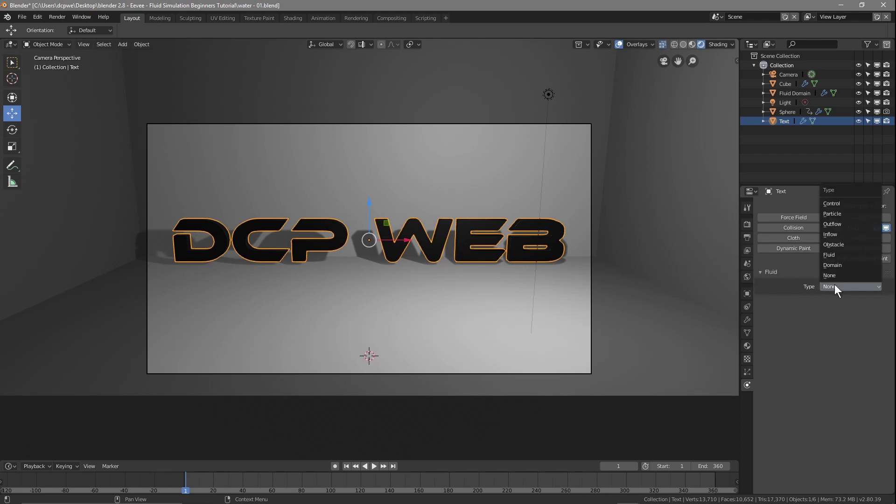
pyautogui.click(839, 245)
pyautogui.click(830, 315)
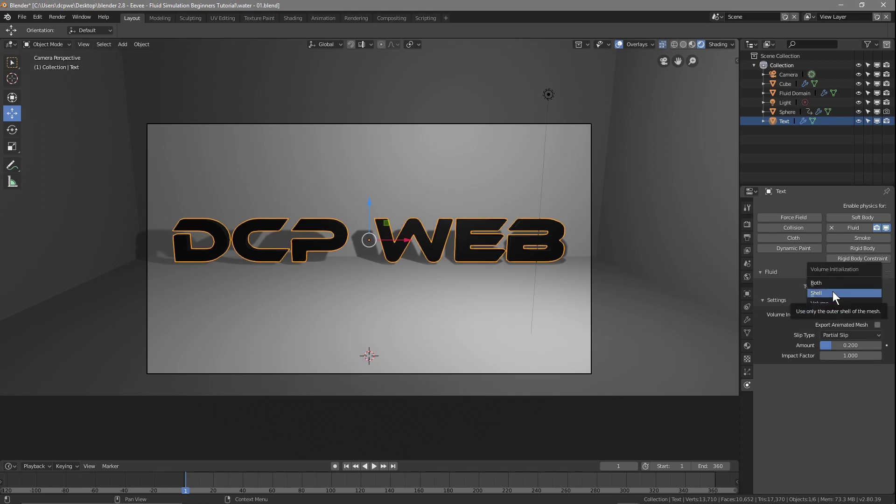
pyautogui.click(833, 293)
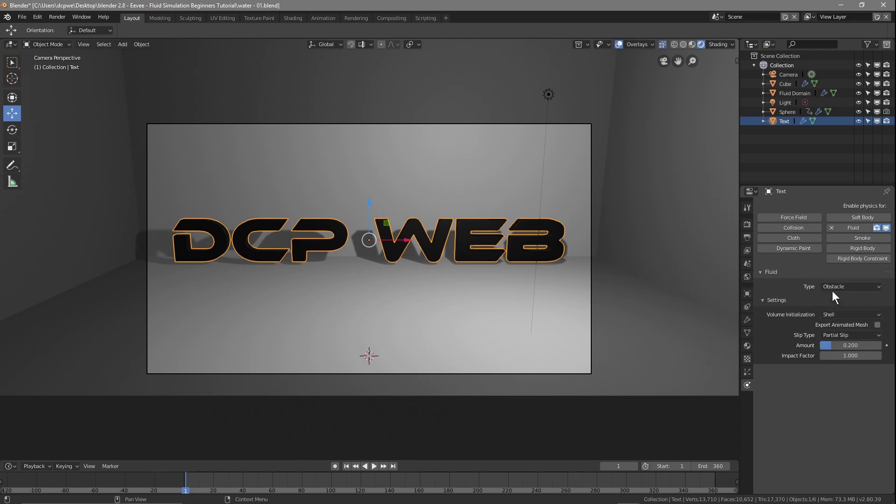
pyautogui.click(837, 334)
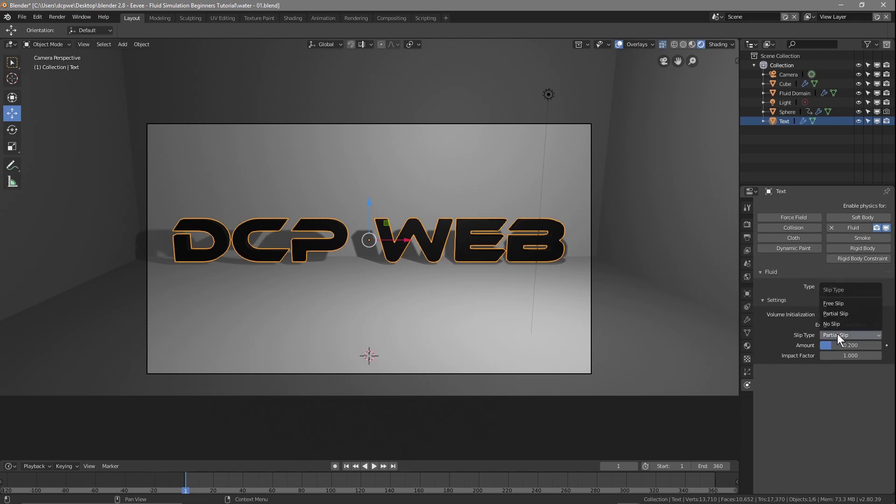
pyautogui.click(836, 303)
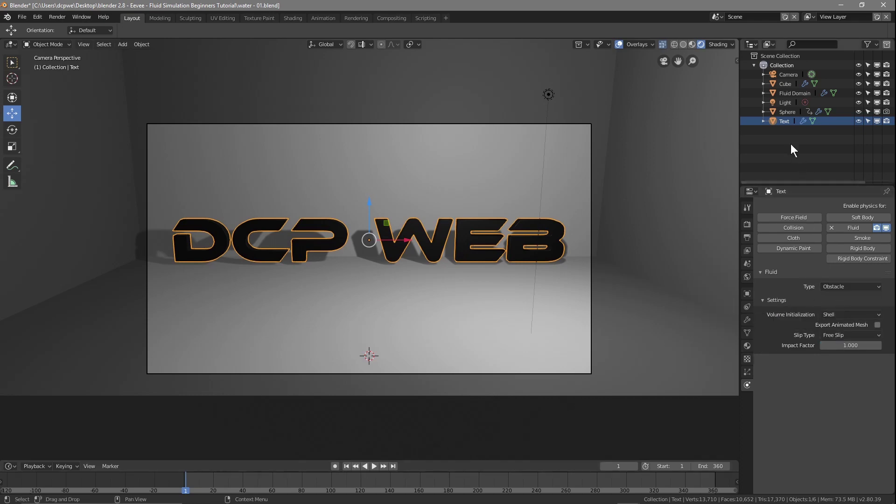
# Step: Set both the final and preview resolution of the Fluid Domain to 60
pyautogui.click(788, 94)
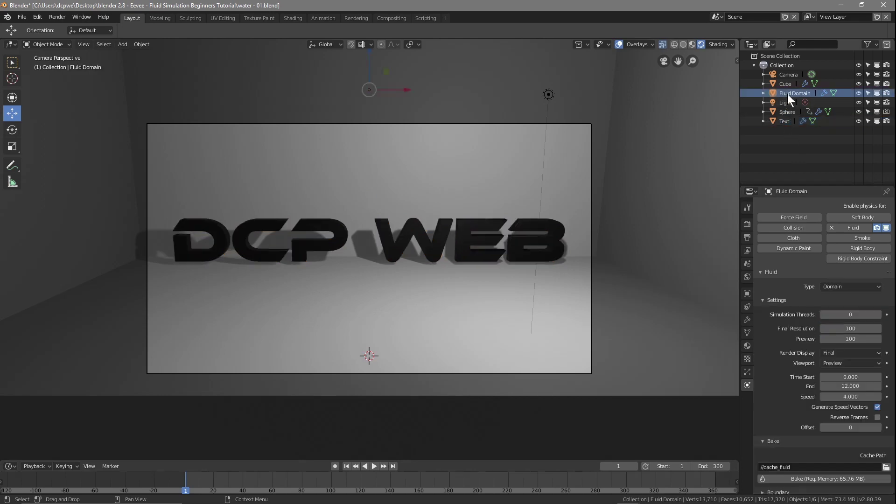
pyautogui.click(852, 328)
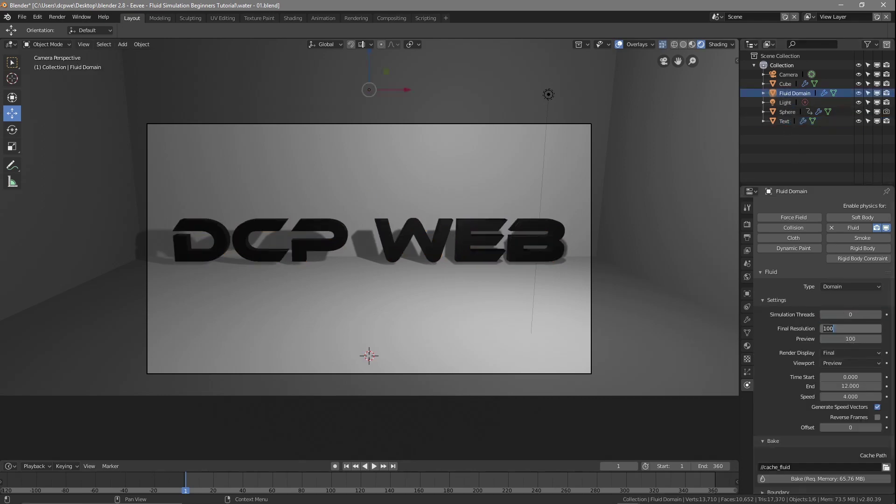
pyautogui.write('60')
pyautogui.click(843, 340)
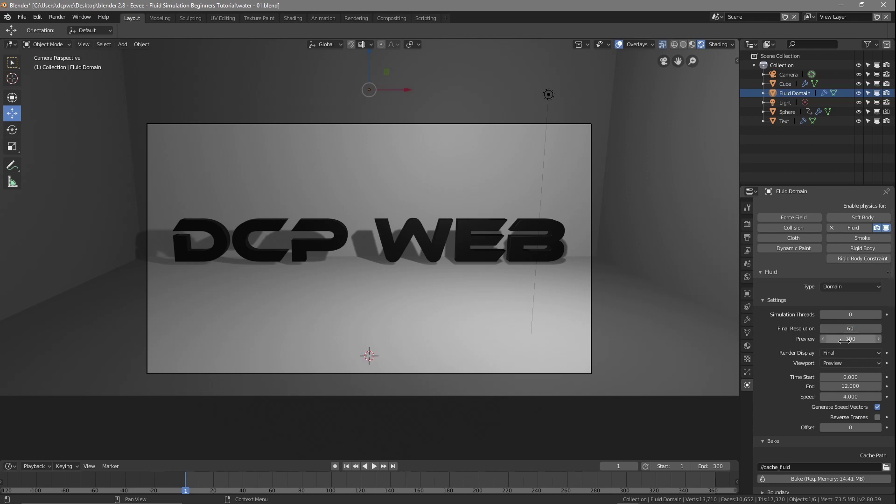
pyautogui.write('60')
pyautogui.press('Return')
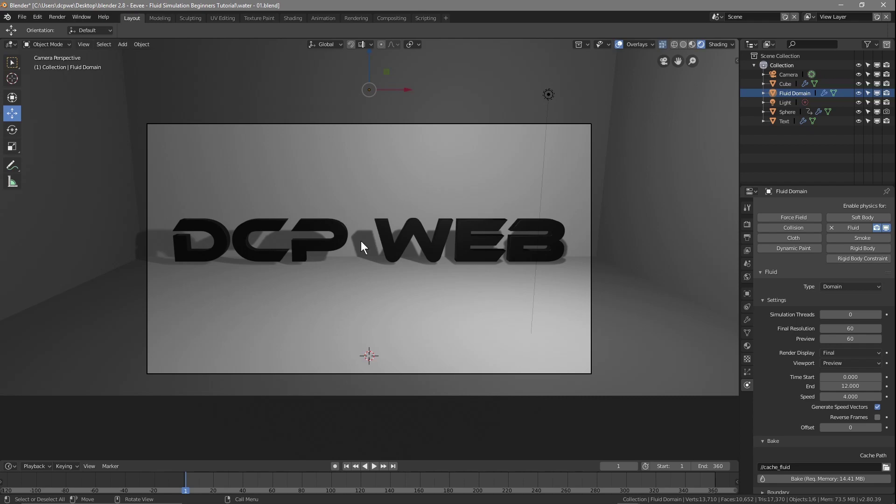
# Step: Examine the inflow sphere's placement relative to the text and box from above, and return to the camera view
pyautogui.press('KP_7')
pyautogui.scroll(-3, 404, 236)
pyautogui.scroll(1, 404, 237)
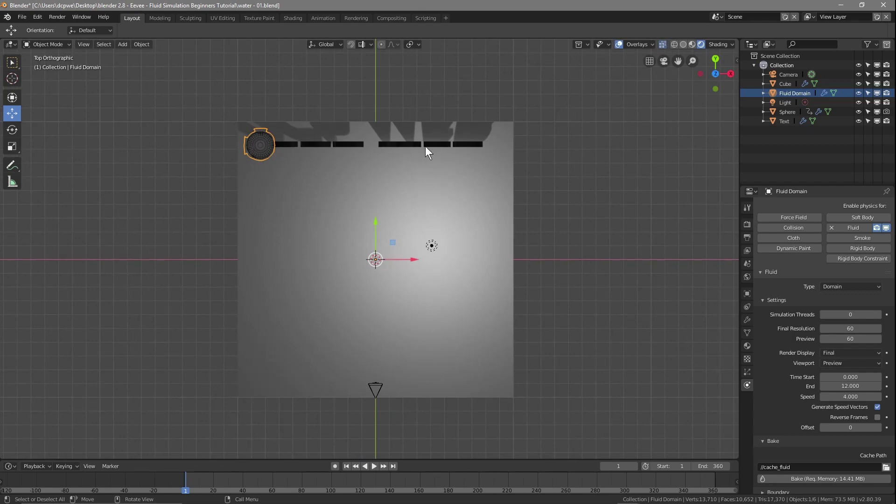
pyautogui.moveTo(198, 166); pyautogui.dragTo(316, 148, button='middle')
pyautogui.moveTo(238, 210); pyautogui.dragTo(360, 221, button='middle')
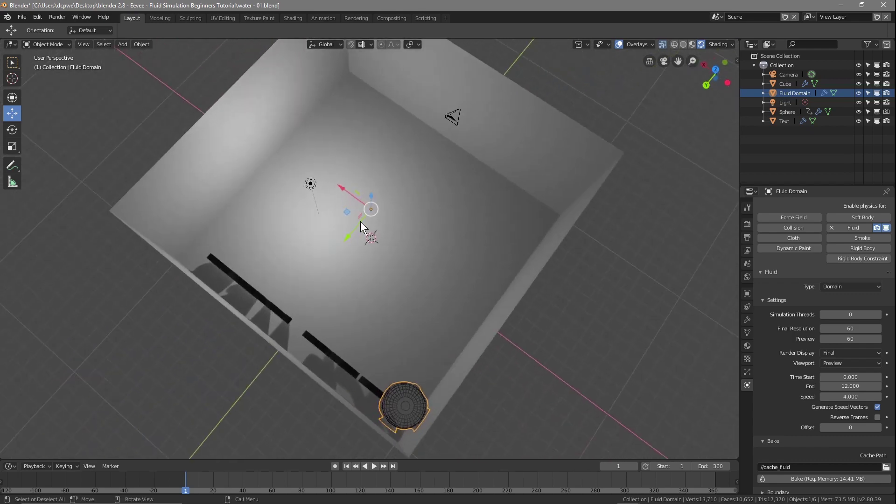
pyautogui.press('KP_7')
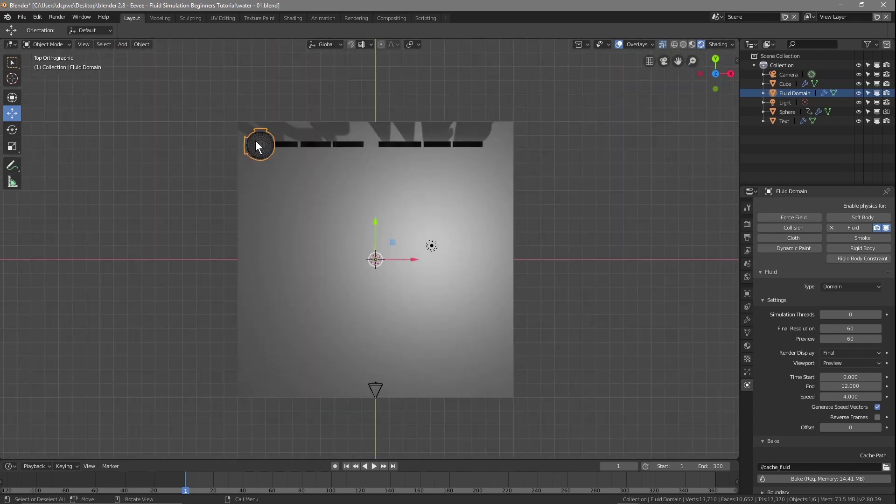
pyautogui.moveTo(410, 332); pyautogui.dragTo(416, 281, button='middle')
pyautogui.press('KP_0')
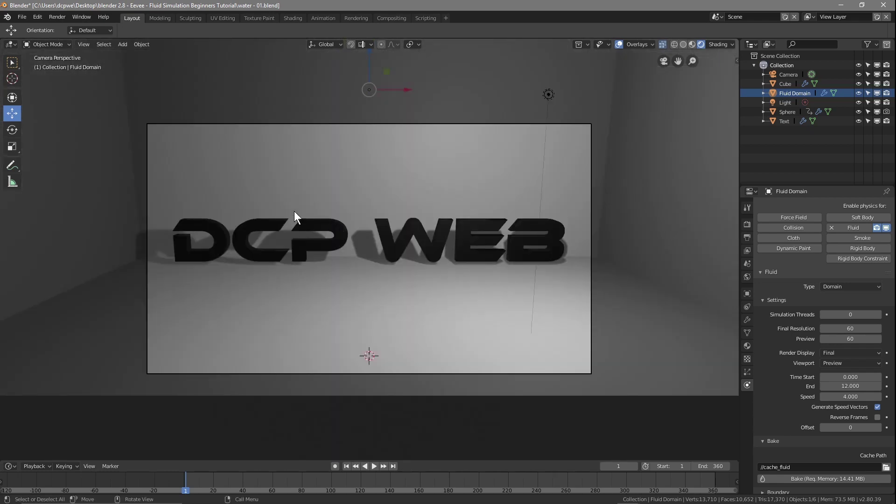
# Step: Save the project as a new file named water - 02.blend
pyautogui.click(22, 16)
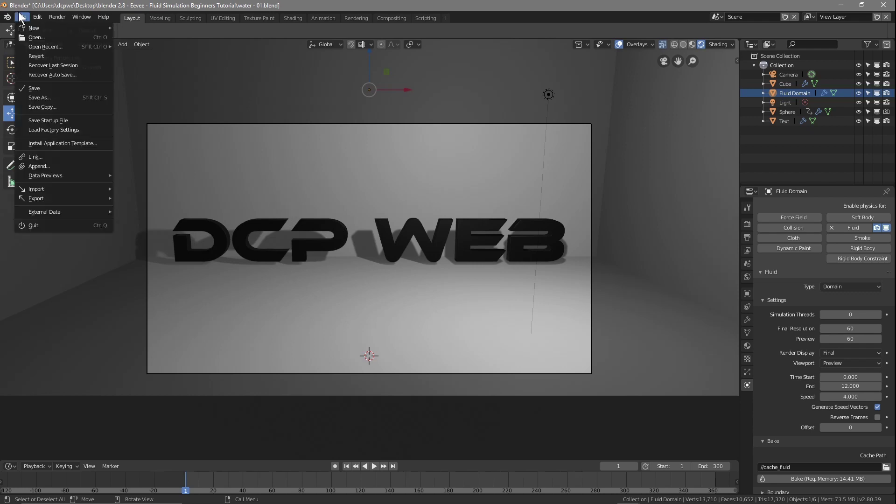
pyautogui.click(41, 97)
pyautogui.click(144, 68)
pyautogui.write('2')
pyautogui.press('Return')
pyautogui.click(854, 56)
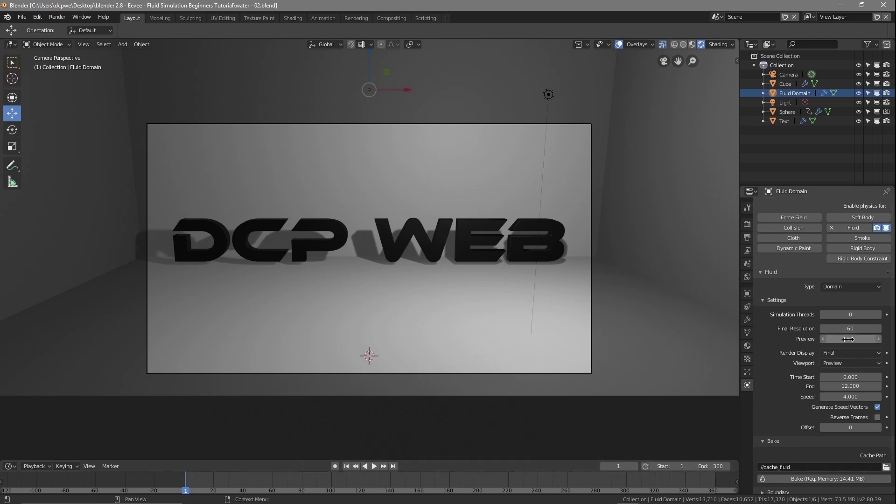
# Step: Bake the Fluid Domain's simulation and stop the bake partway
pyautogui.click(820, 479)
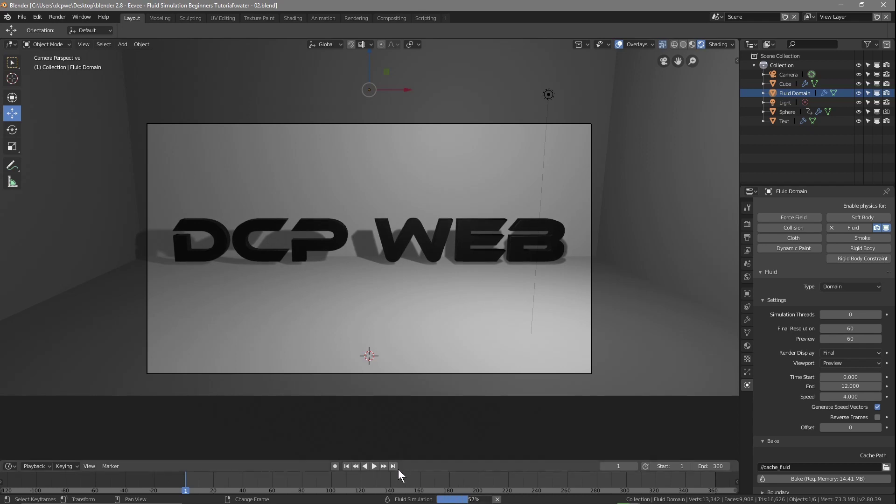
pyautogui.click(498, 500)
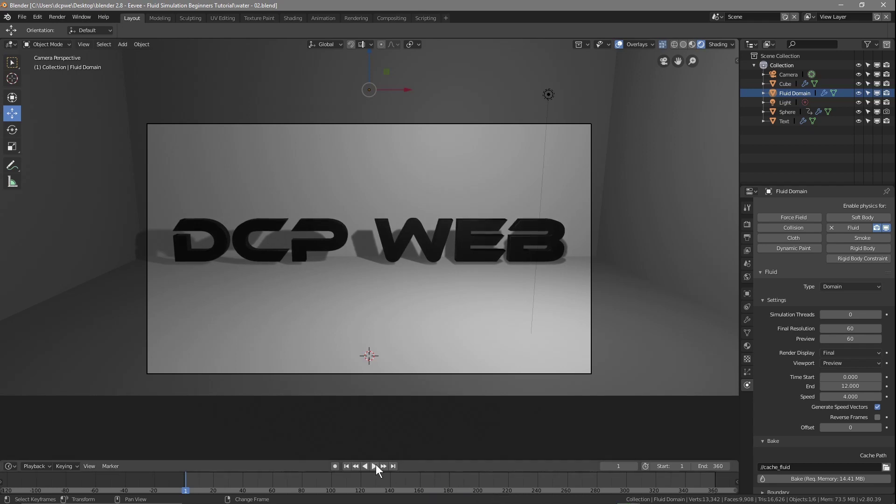
# Step: Play the baked water up to frame 31 and inspect its flow around the text from several angles
pyautogui.click(374, 466)
pyautogui.click(373, 465)
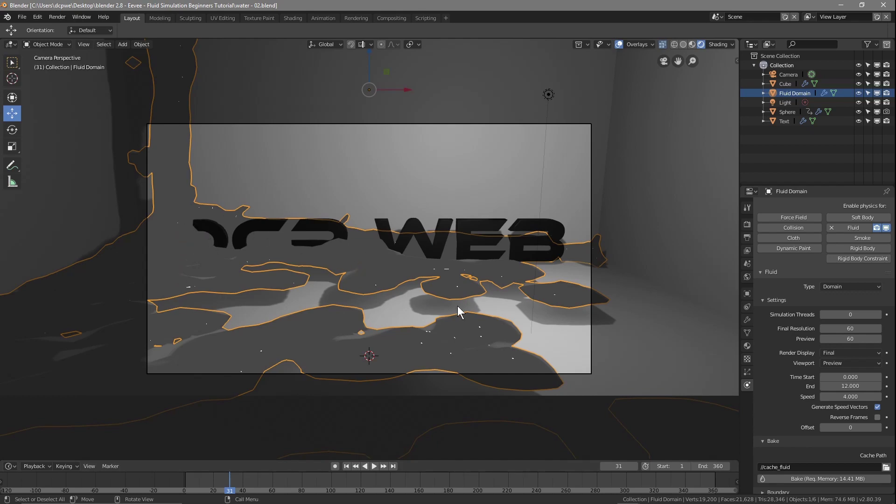
pyautogui.moveTo(410, 296); pyautogui.dragTo(281, 92, button='middle')
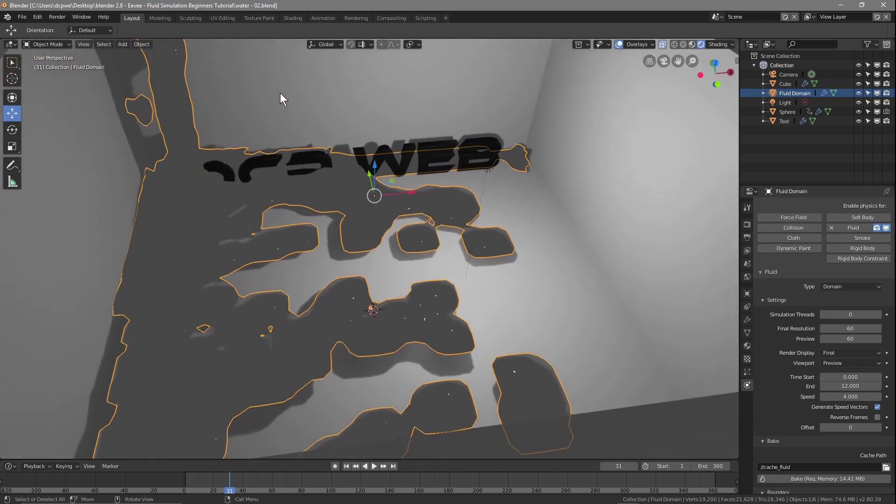
pyautogui.moveTo(374, 175); pyautogui.dragTo(302, 214, button='middle')
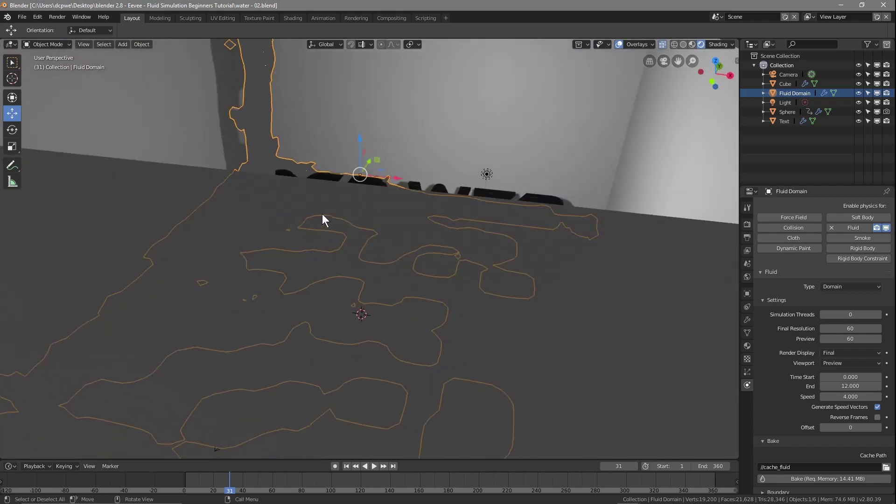
pyautogui.scroll(-2, 477, 273)
pyautogui.press('KP_0')
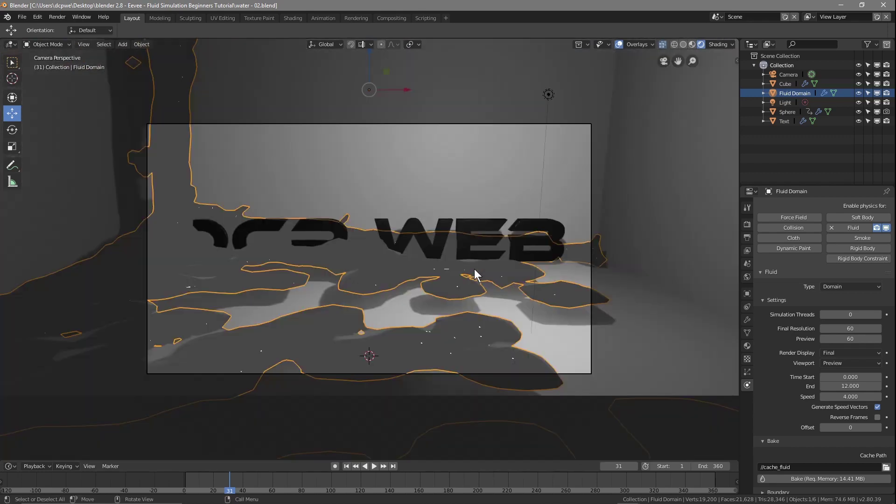
# Step: Play the baked water up to frame 83, replay it from the start to frame 57, and return to frame 1
pyautogui.click(374, 466)
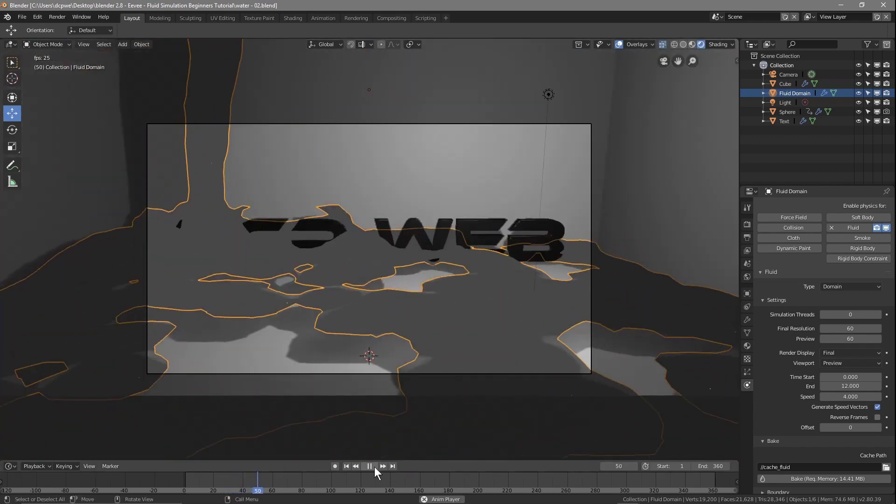
pyautogui.click(373, 466)
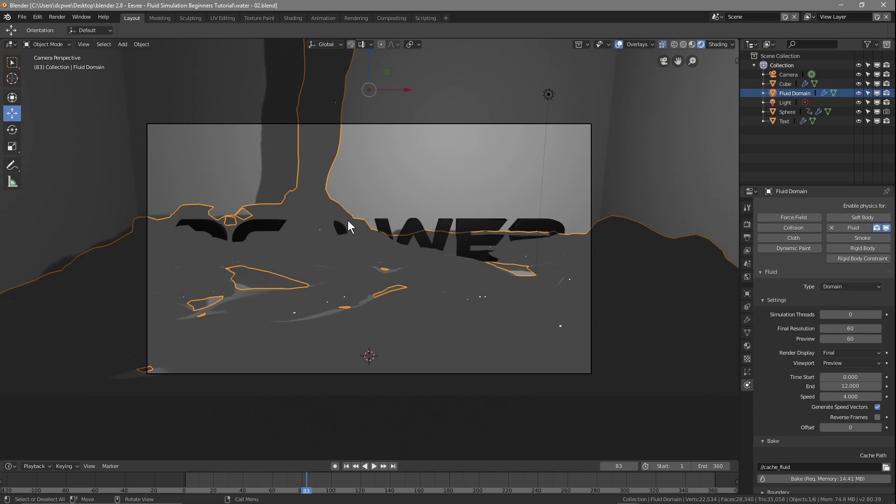
pyautogui.click(347, 466)
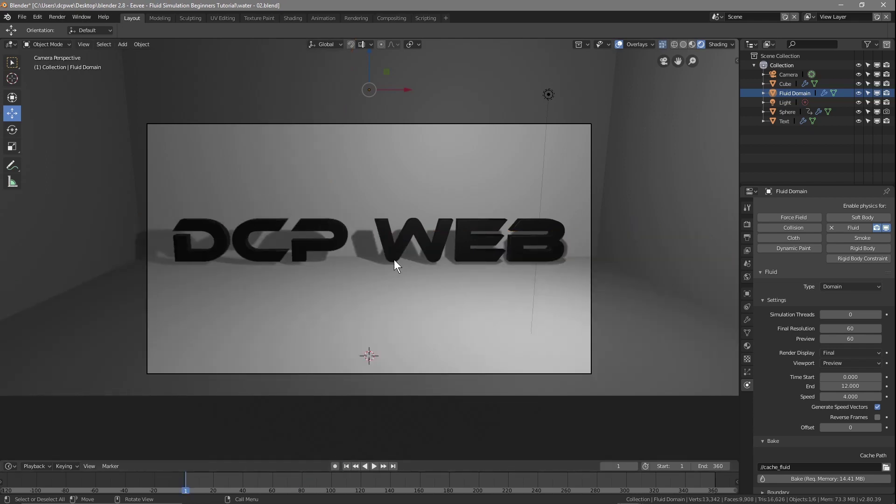
pyautogui.click(374, 466)
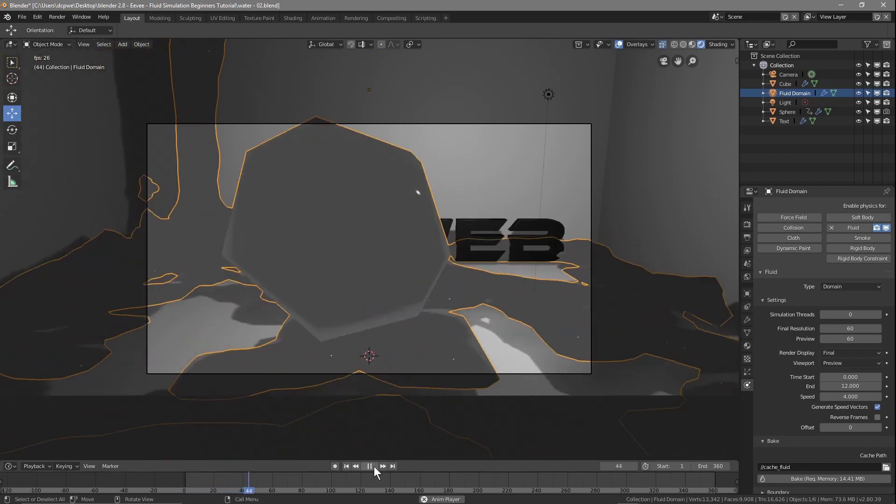
pyautogui.click(374, 466)
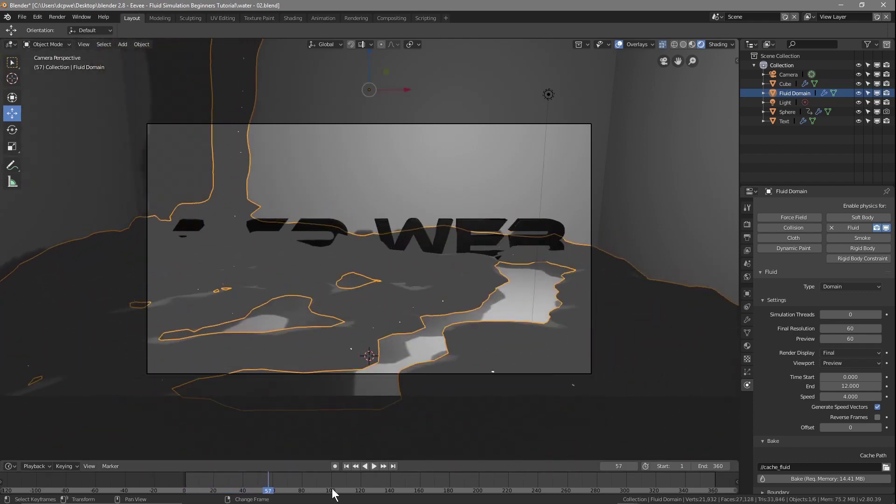
pyautogui.click(346, 466)
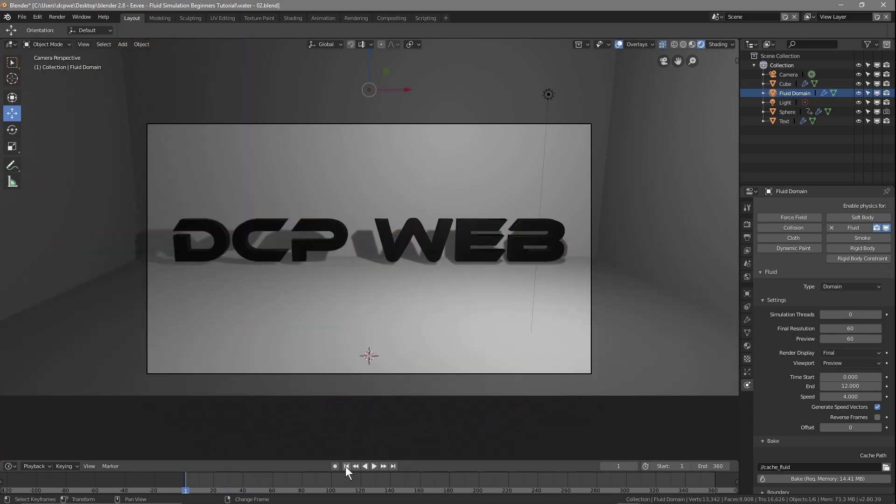
# Step: Save the project and move the animation to frame 40
pyautogui.click(22, 17)
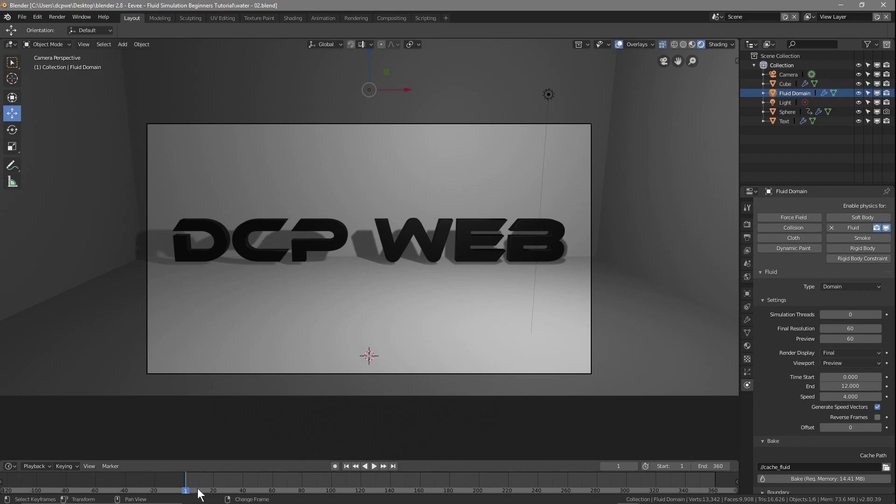
pyautogui.press('space')
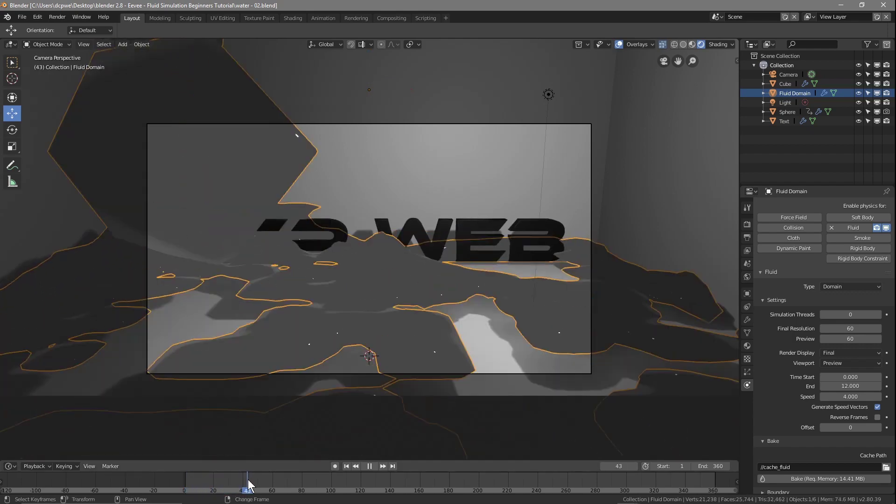
pyautogui.click(243, 481)
pyautogui.moveTo(243, 479); pyautogui.dragTo(244, 480)
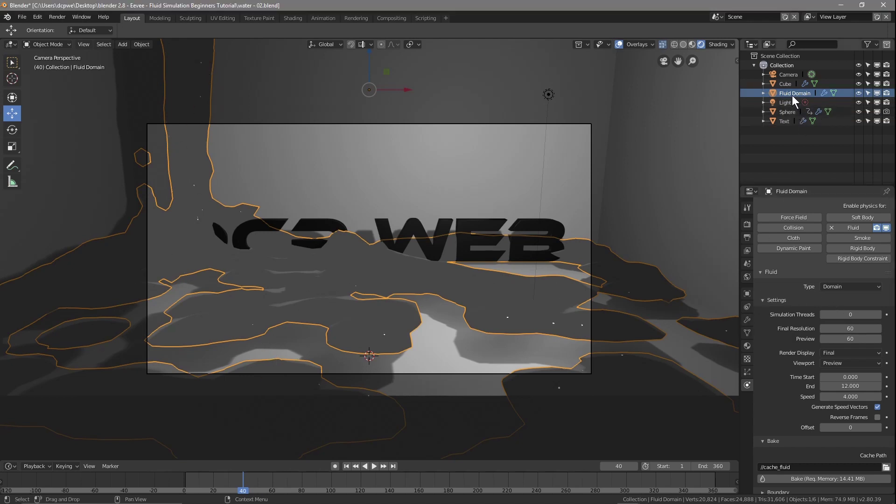
# Step: Set the Fluid Domain Material's Glass BSDF color to a blue-green with R 0.229, G 1.000 and B 0.861
pyautogui.click(747, 346)
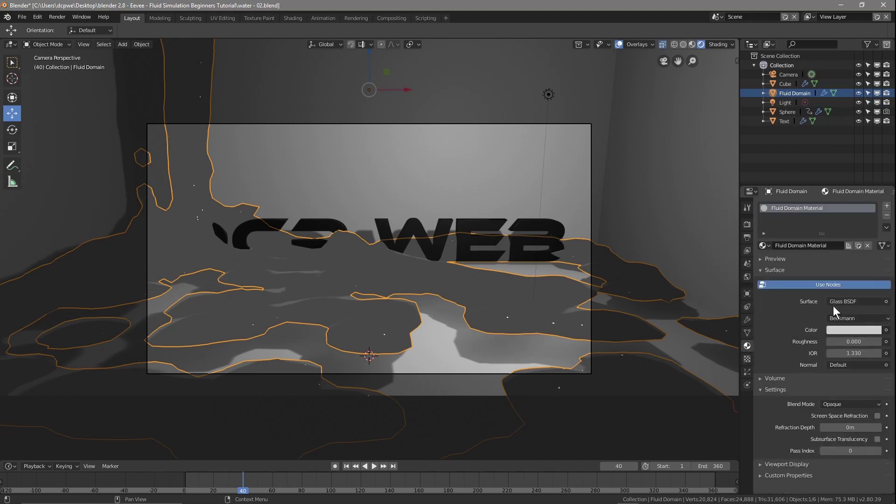
pyautogui.click(844, 331)
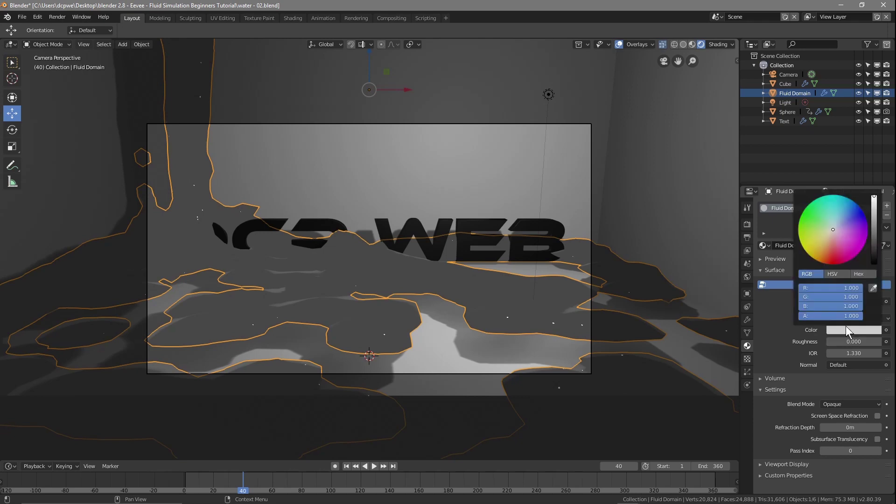
pyautogui.moveTo(831, 232)
pyautogui.mouseDown()
pyautogui.moveTo(835, 195)
pyautogui.moveTo(831, 213)
pyautogui.mouseUp()
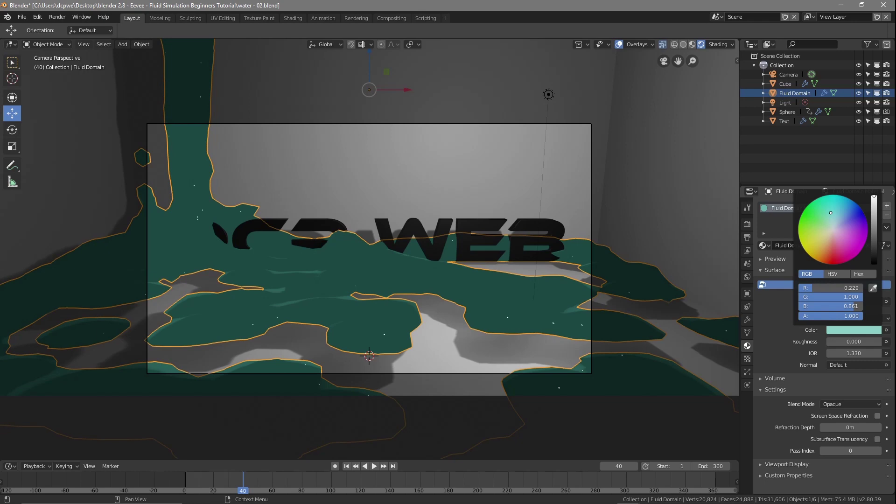
# Step: Set the Fluid Domain Material's roughness to 1.000 and its IOR to 1.5
pyautogui.moveTo(838, 343); pyautogui.dragTo(877, 342)
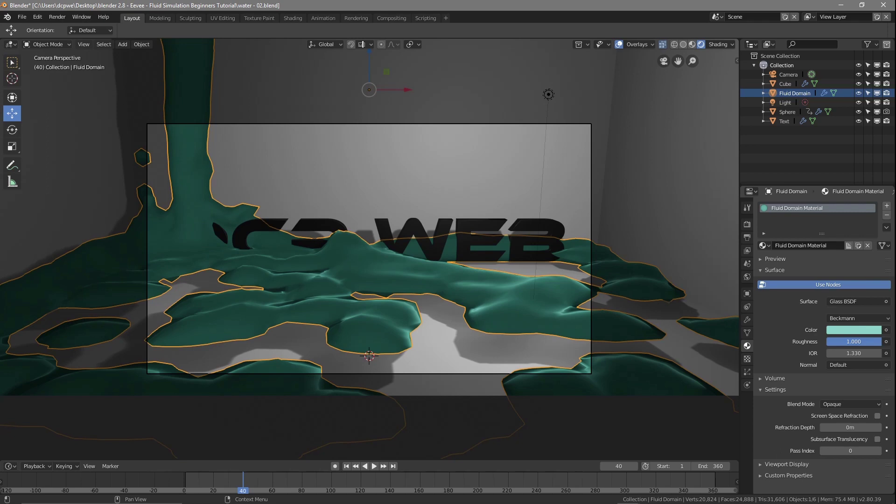
pyautogui.moveTo(854, 353)
pyautogui.mouseDown()
pyautogui.moveTo(873, 353)
pyautogui.moveTo(838, 353)
pyautogui.moveTo(848, 355)
pyautogui.mouseUp()
pyautogui.click(879, 353)
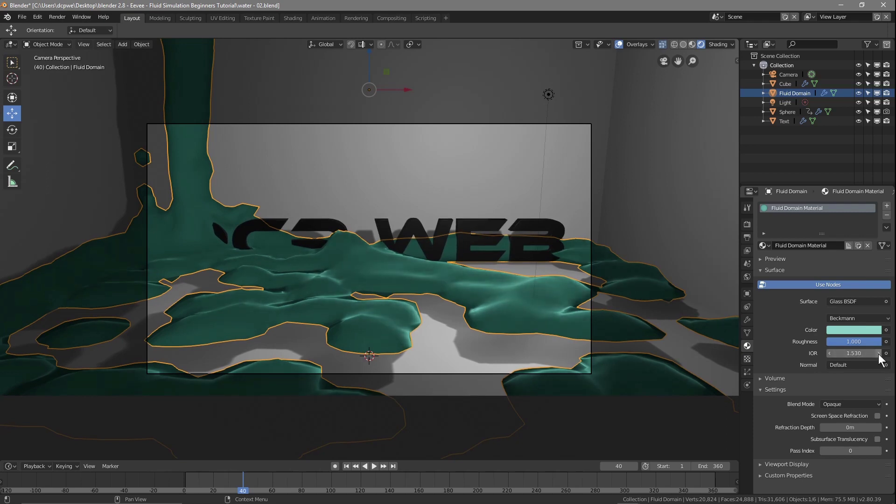
pyautogui.click(877, 359)
pyautogui.press('BackSpace')
pyautogui.press('BackSpace')
pyautogui.press('BackSpace')
pyautogui.write('.5')
pyautogui.press('Return')
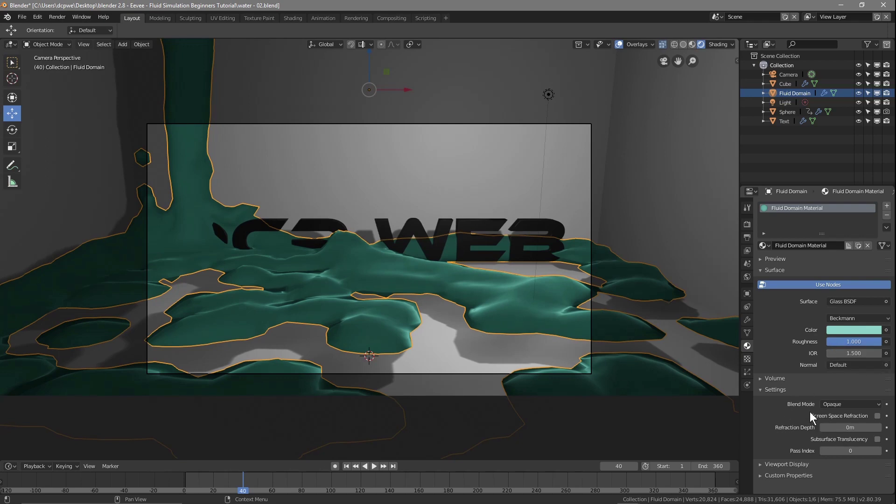
# Step: Try to change the Fluid Domain Material's blend mode to Additive
pyautogui.click(850, 404)
pyautogui.click(834, 384)
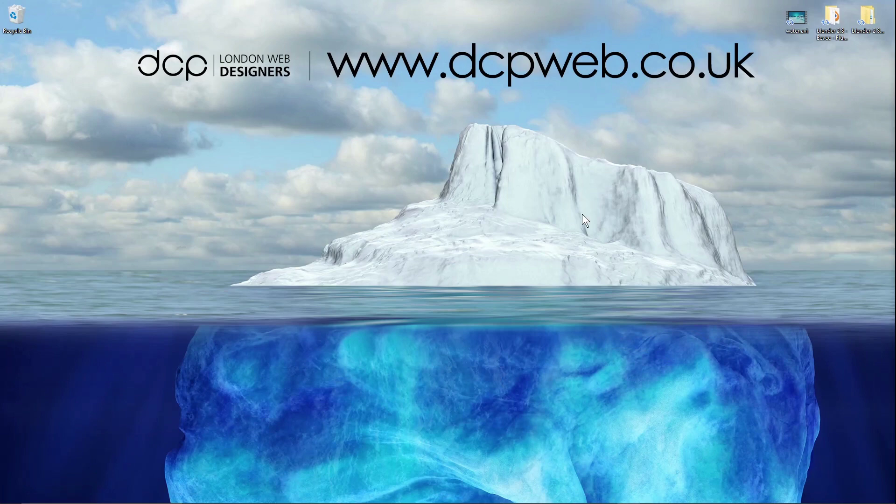
# Step: Relaunch Blender from its installation folder on the desktop and reopen the recent file water - 02.blend
pyautogui.doubleClick(869, 19)
pyautogui.doubleClick(377, 127)
pyautogui.scroll(-15, 373, 233)
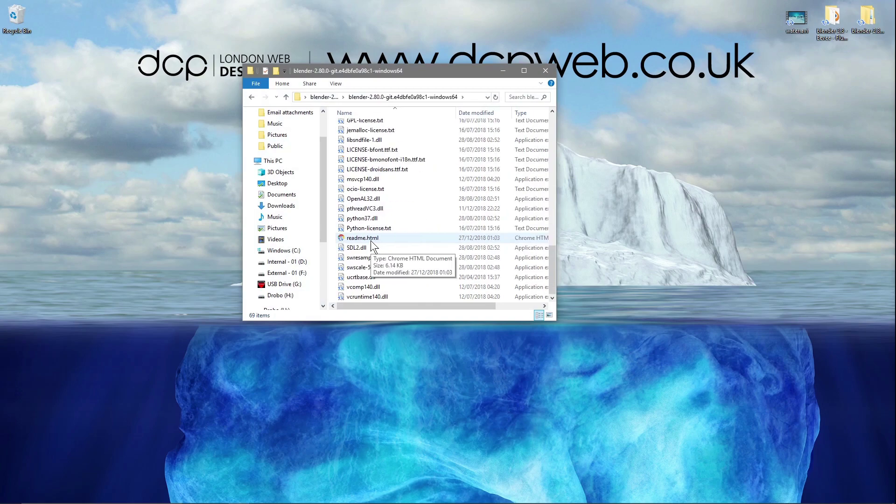
pyautogui.scroll(6, 369, 243)
pyautogui.click(361, 242)
pyautogui.doubleClick(360, 242)
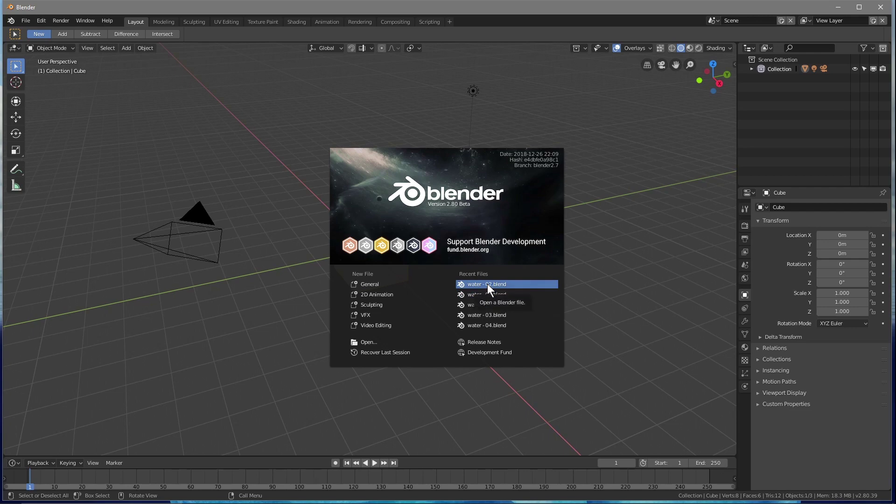
pyautogui.click(488, 284)
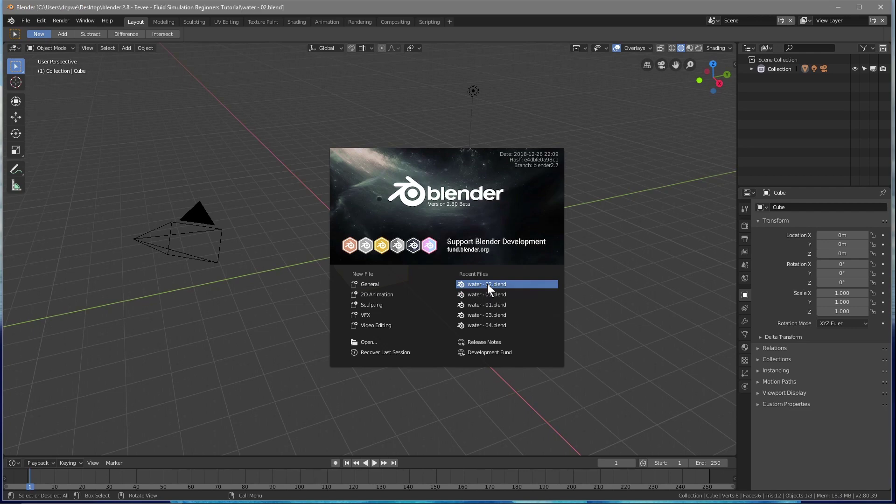
# Step: Run the simulation briefly and scrub back to frame 2, and save the file in a maximized window
pyautogui.press('space')
pyautogui.moveTo(275, 486); pyautogui.dragTo(188, 475, button='right')
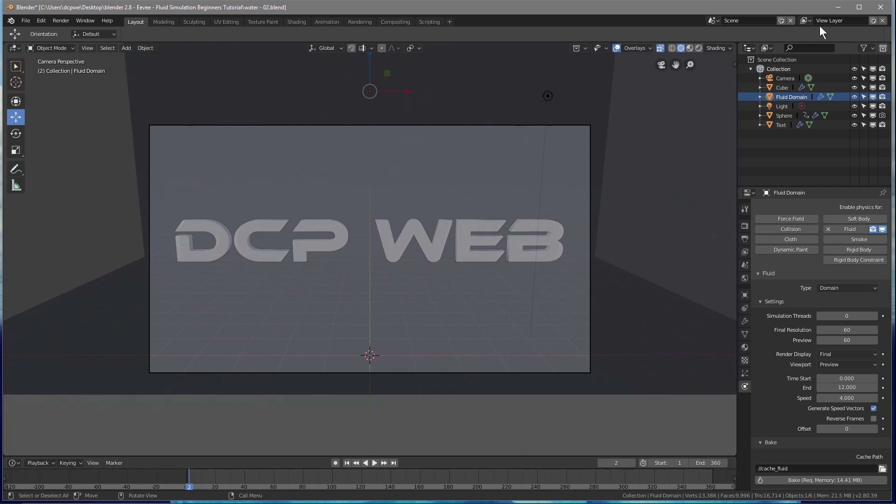
pyautogui.click(859, 8)
pyautogui.click(22, 16)
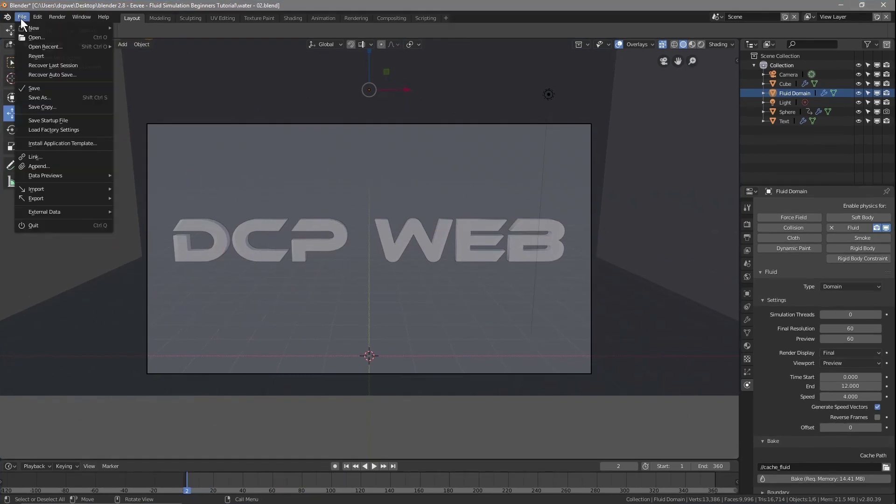
pyautogui.click(40, 91)
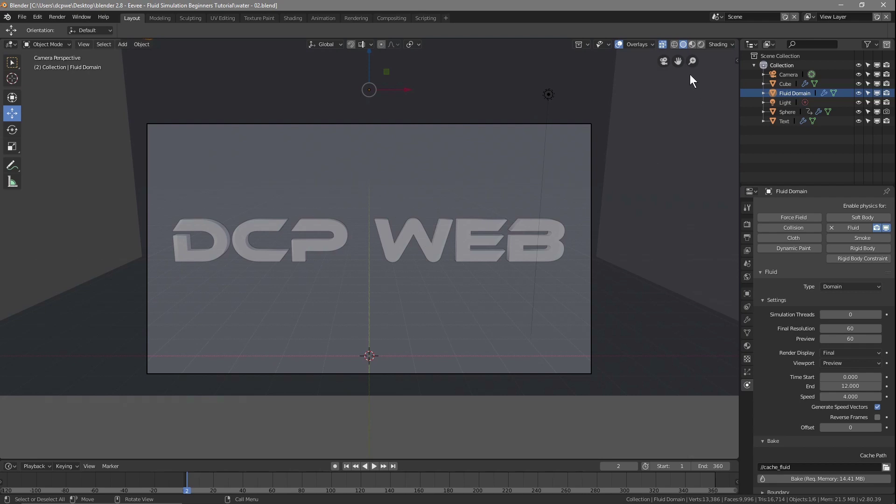
# Step: Switch the viewport to rendered shading and play the fluid simulation up to frame 37
pyautogui.click(699, 44)
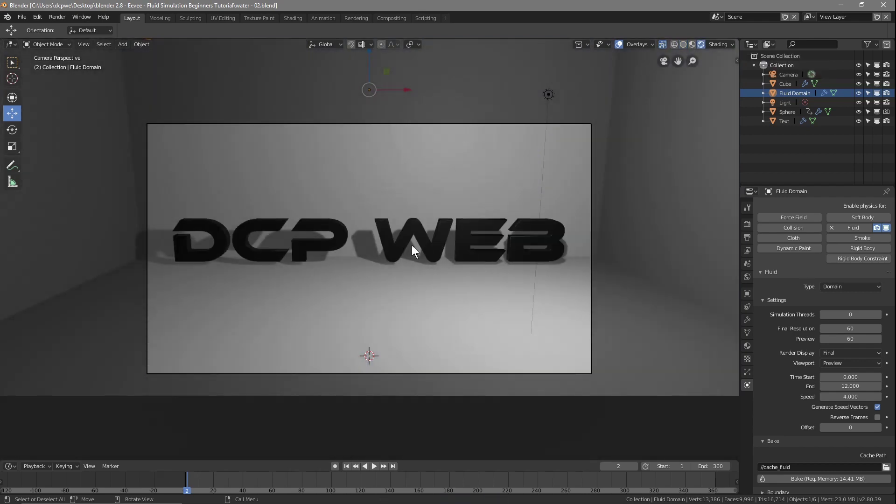
pyautogui.press('space')
pyautogui.press('space')
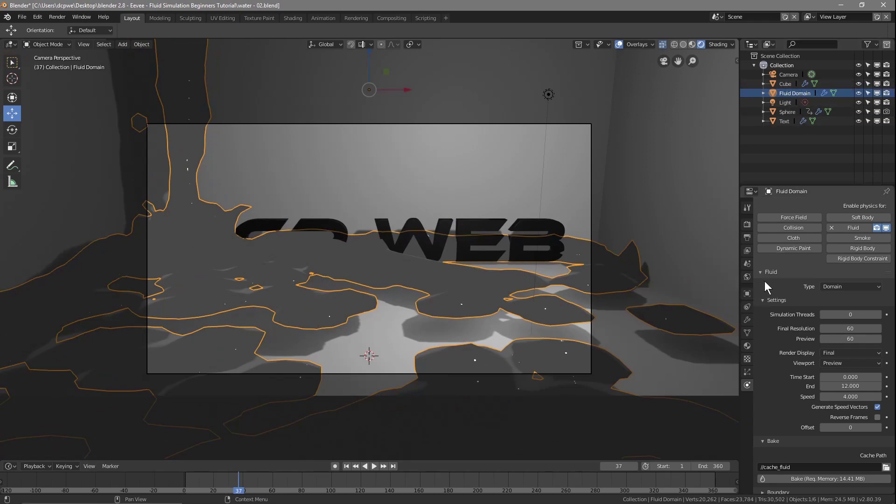
# Step: Give the Fluid Domain's glass material a light blue color and a roughness of 1.000
pyautogui.click(748, 346)
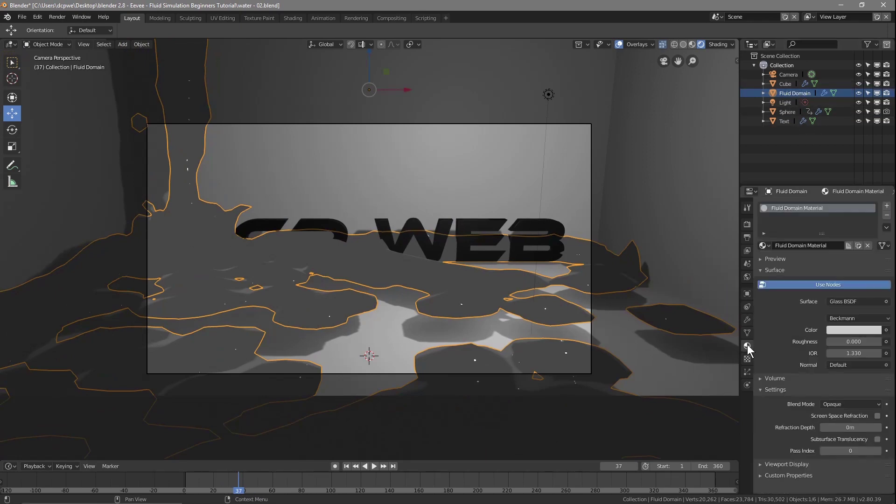
pyautogui.click(850, 330)
pyautogui.moveTo(832, 232); pyautogui.dragTo(843, 217)
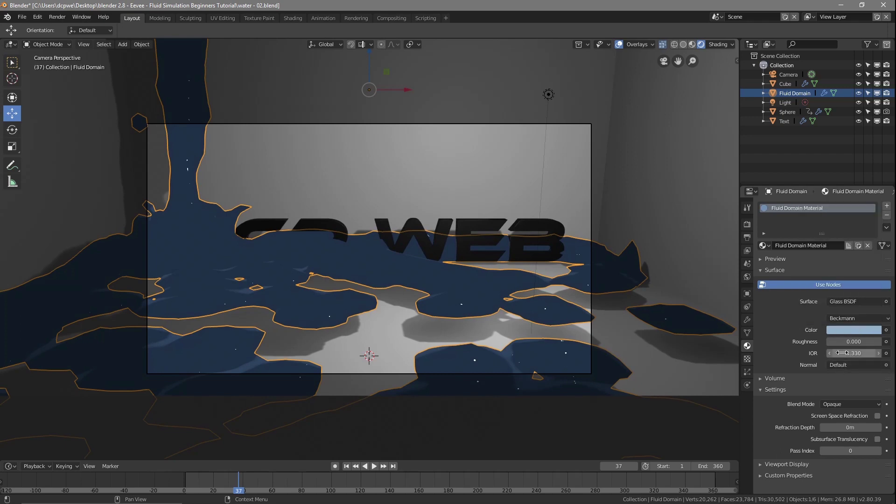
pyautogui.moveTo(845, 341); pyautogui.dragTo(882, 341)
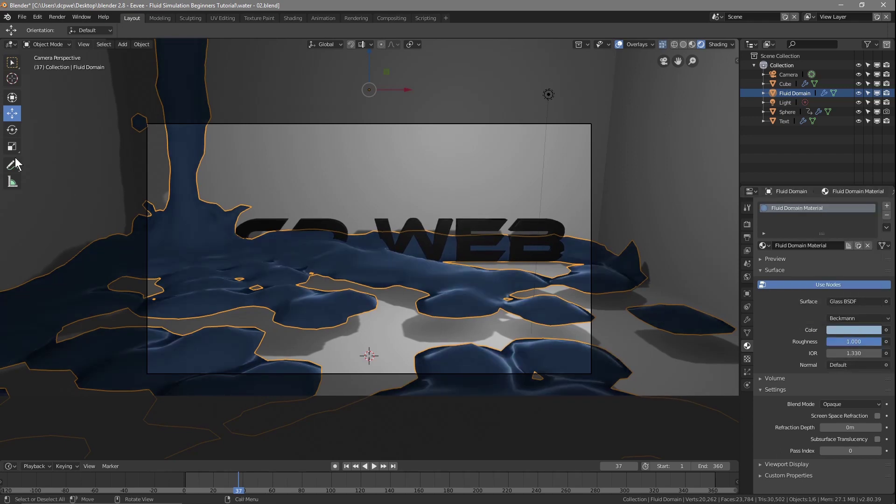
# Step: Save the project as a new file named water - 03.blend
pyautogui.click(22, 17)
pyautogui.click(46, 93)
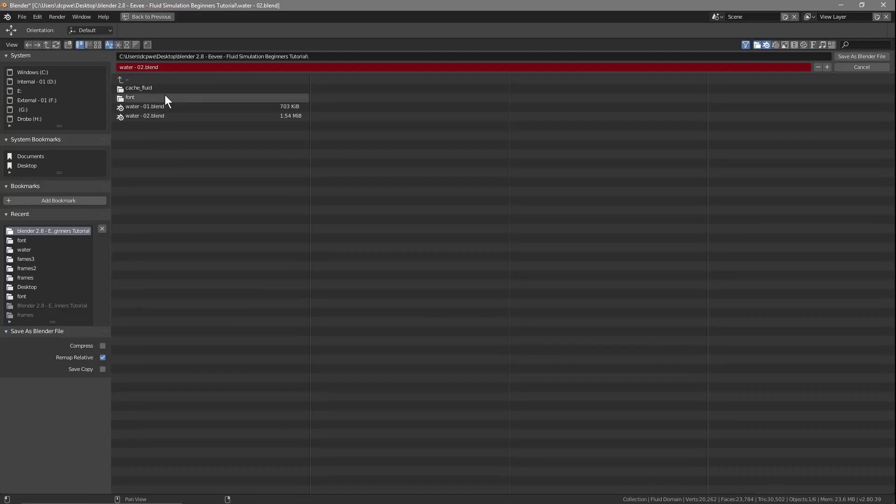
pyautogui.click(147, 69)
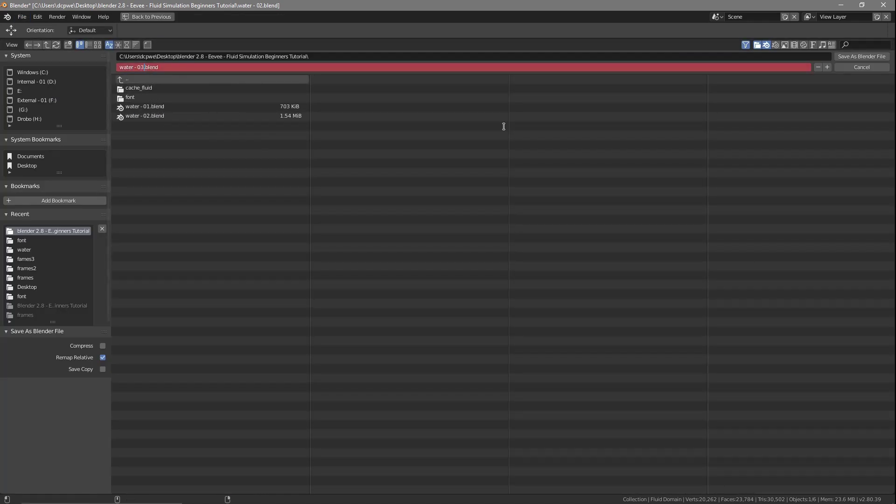
pyautogui.click(858, 57)
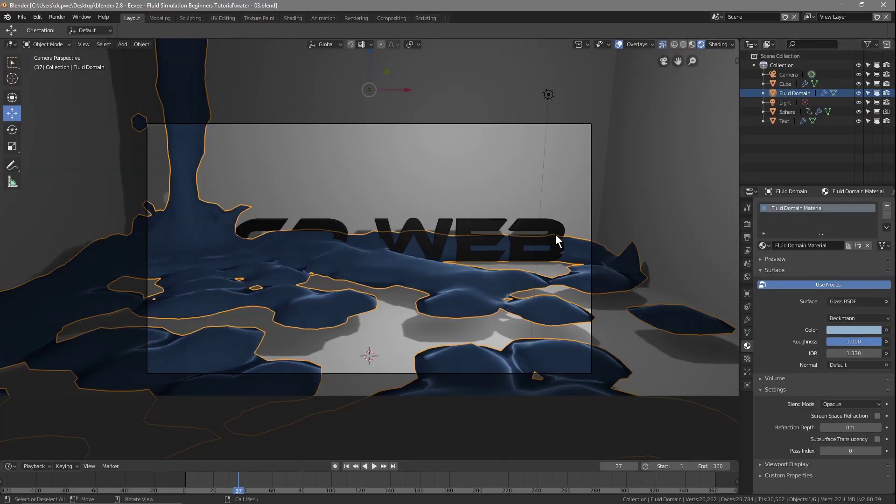
# Step: Set the IOR of the Fluid Domain Material to 1.500
pyautogui.click(858, 353)
pyautogui.write('1.33')
pyautogui.press('Return')
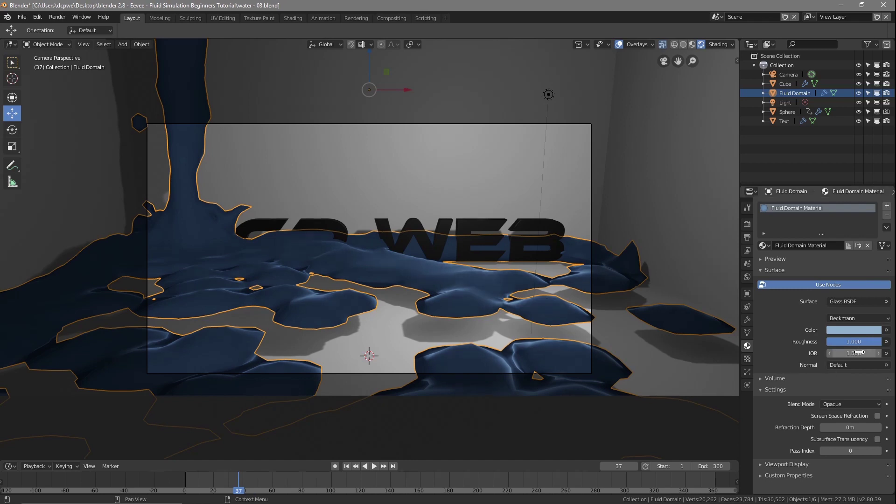
# Step: Change the Fluid Domain Material's blend mode to Additive and save the file
pyautogui.click(846, 404)
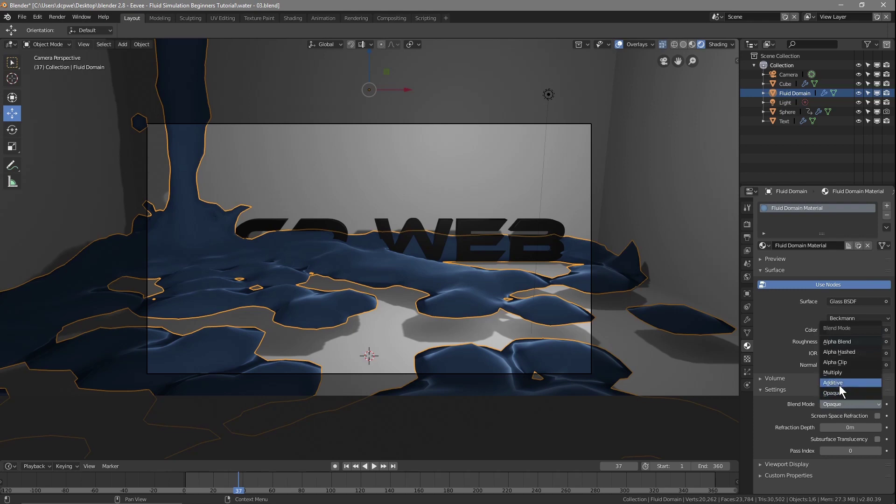
pyautogui.click(839, 385)
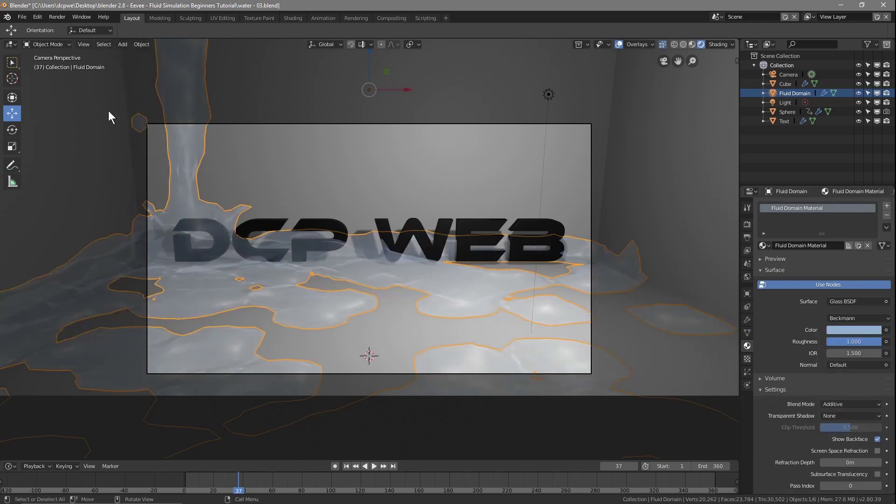
pyautogui.click(20, 19)
pyautogui.click(44, 88)
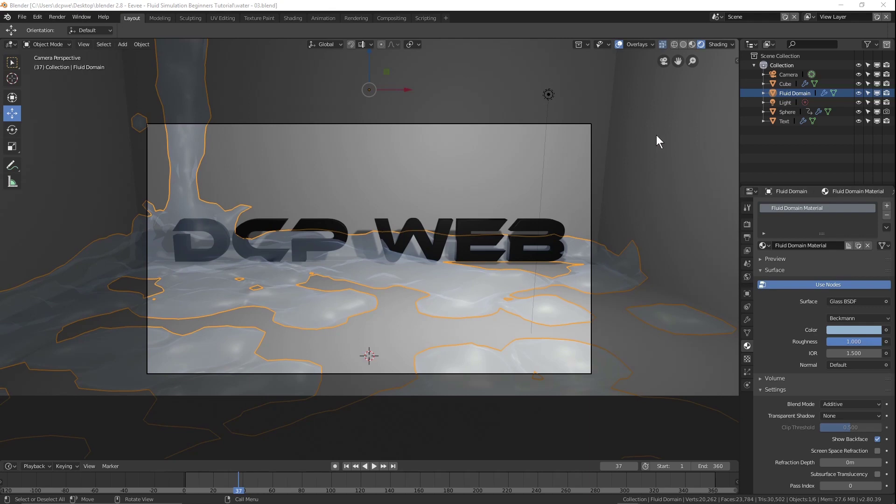
# Step: Change the base color of the Cube's material to a deep blue
pyautogui.click(792, 85)
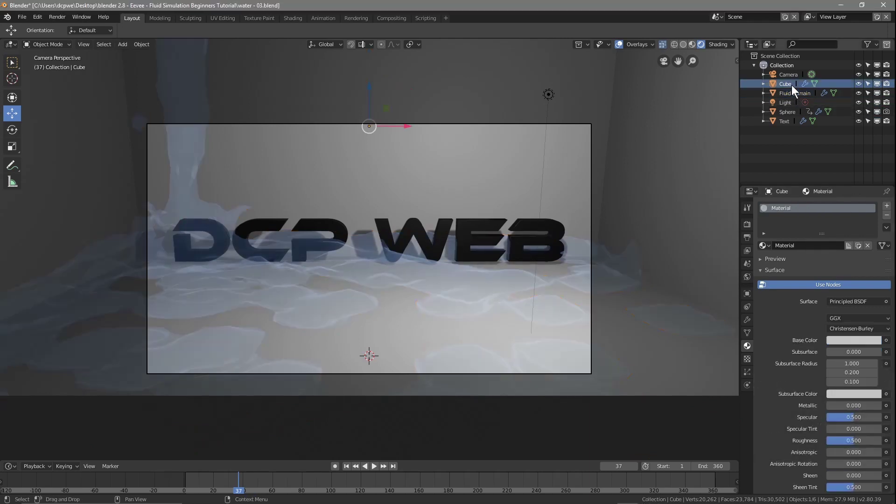
pyautogui.scroll(-5, 674, 200)
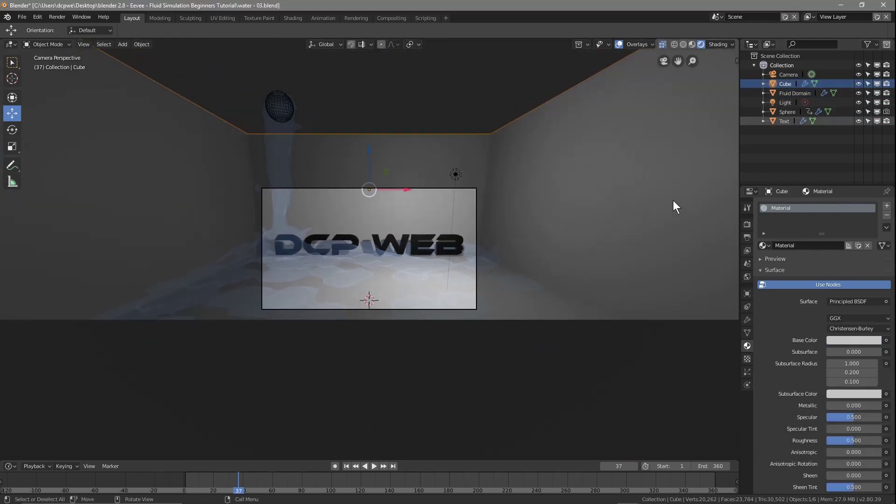
pyautogui.scroll(4, 673, 200)
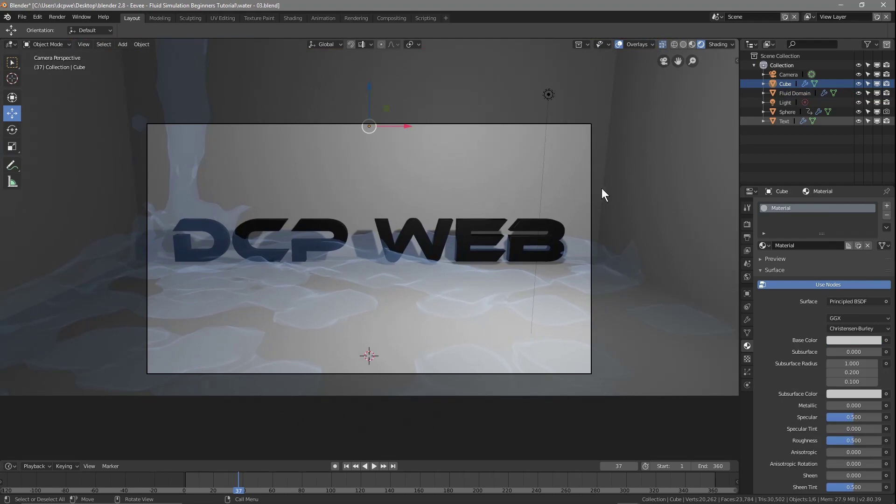
pyautogui.scroll(-1, 659, 211)
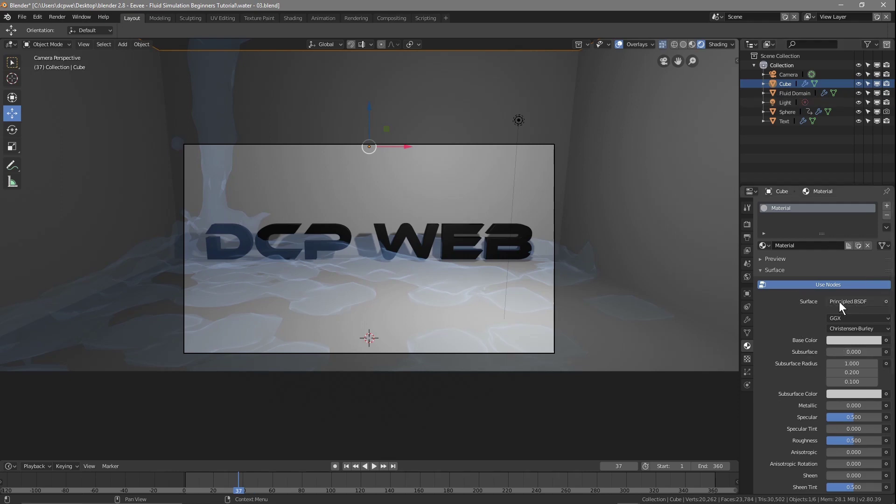
pyautogui.click(855, 340)
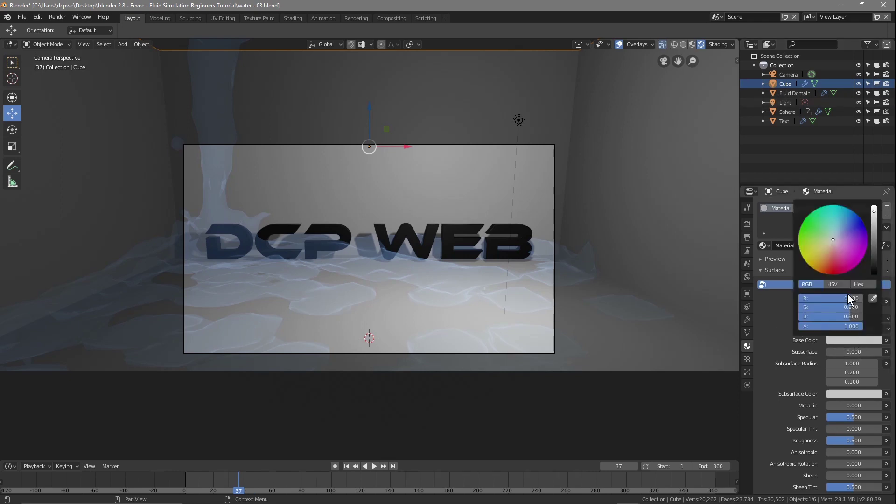
pyautogui.moveTo(837, 247)
pyautogui.mouseDown()
pyautogui.moveTo(854, 225)
pyautogui.moveTo(847, 217)
pyautogui.mouseUp()
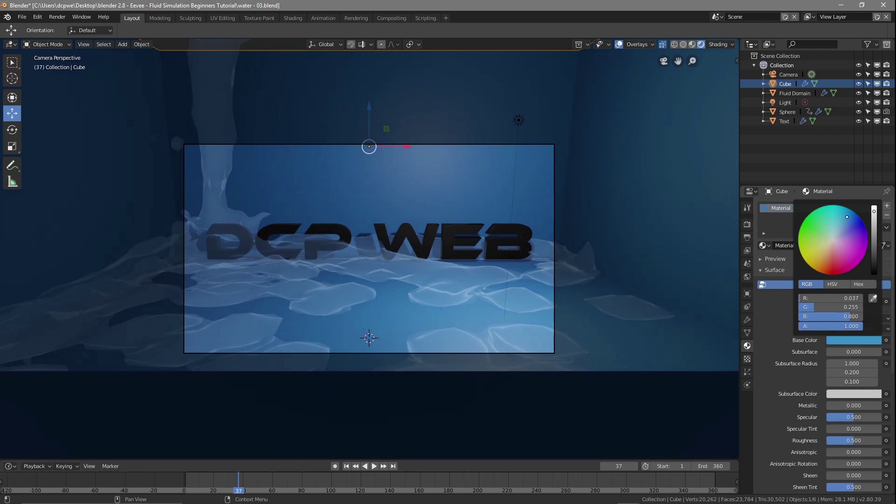
pyautogui.moveTo(847, 218)
pyautogui.mouseDown()
pyautogui.moveTo(854, 225)
pyautogui.moveTo(851, 218)
pyautogui.mouseUp()
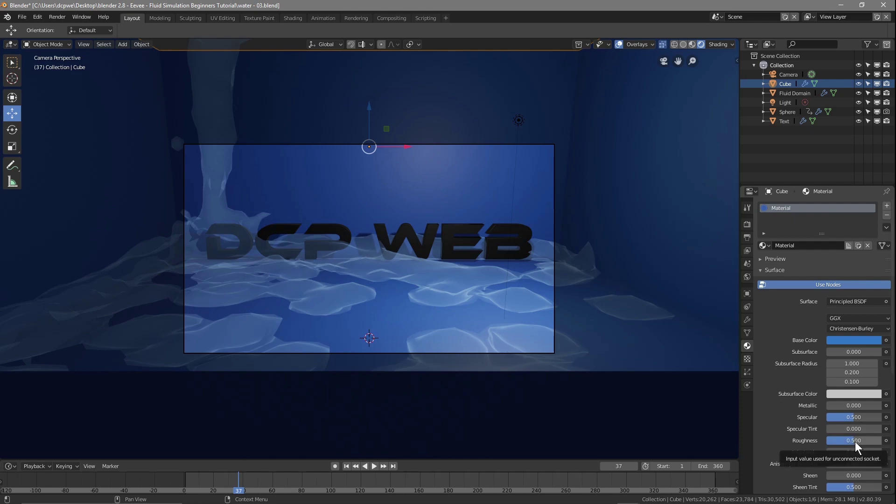
# Step: Set the Cube material's roughness to 0.155 and save the file
pyautogui.moveTo(854, 440); pyautogui.dragTo(840, 441)
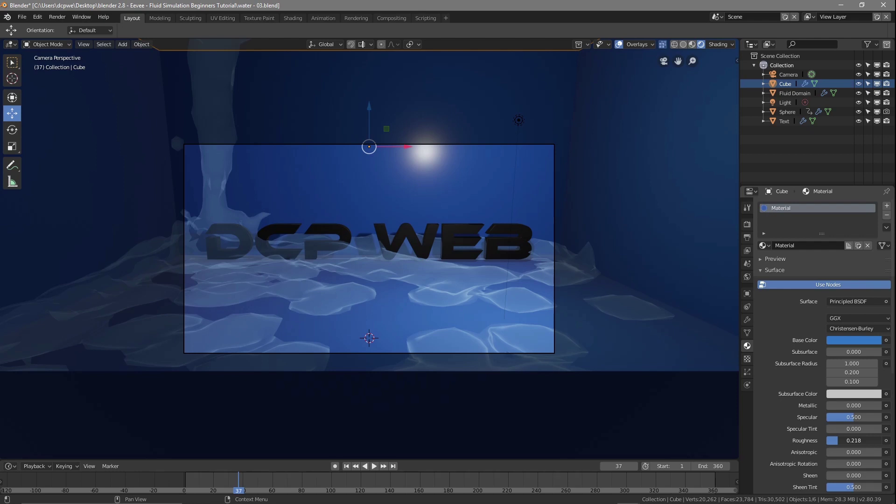
pyautogui.moveTo(840, 441); pyautogui.dragTo(835, 441)
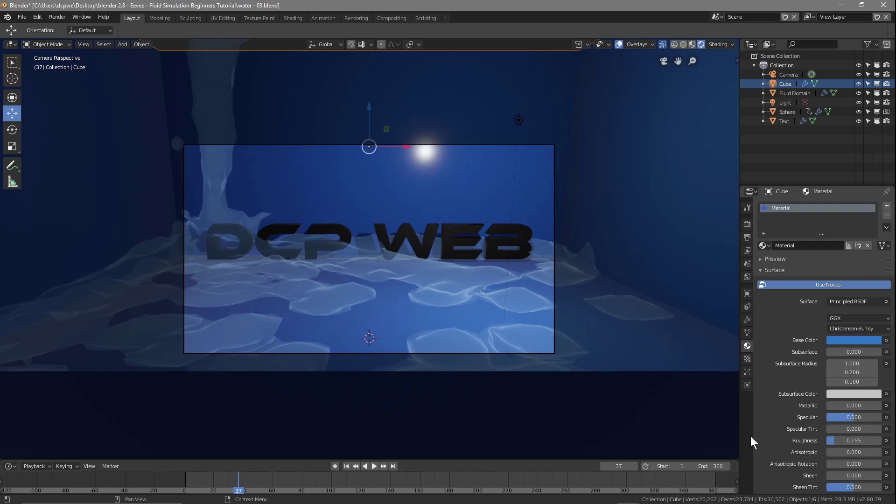
pyautogui.scroll(-1, 831, 444)
pyautogui.scroll(-4, 831, 445)
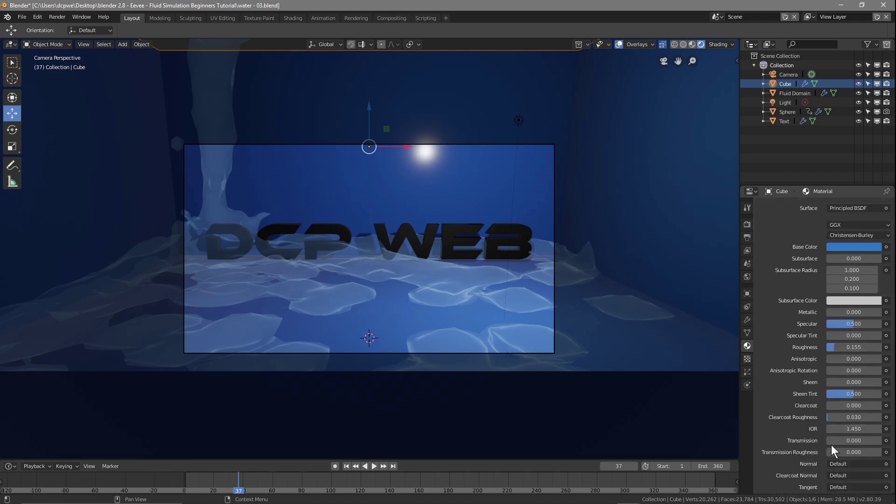
pyautogui.scroll(5, 831, 446)
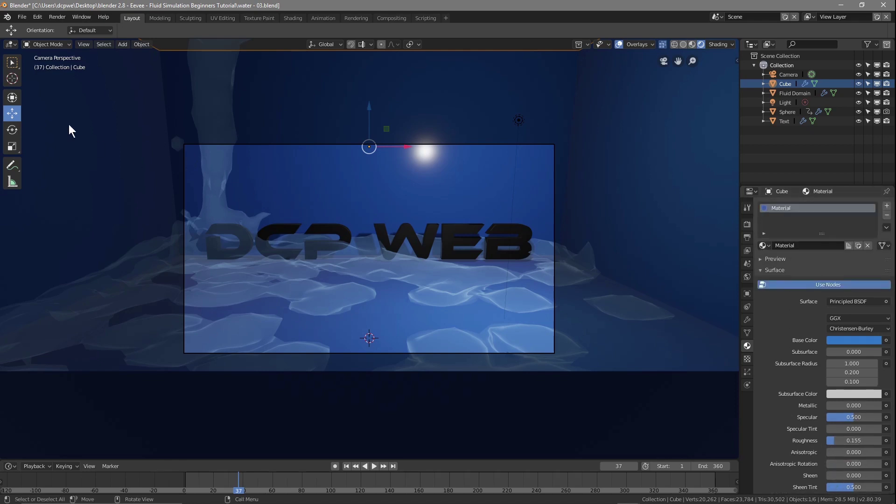
pyautogui.click(26, 20)
pyautogui.click(34, 86)
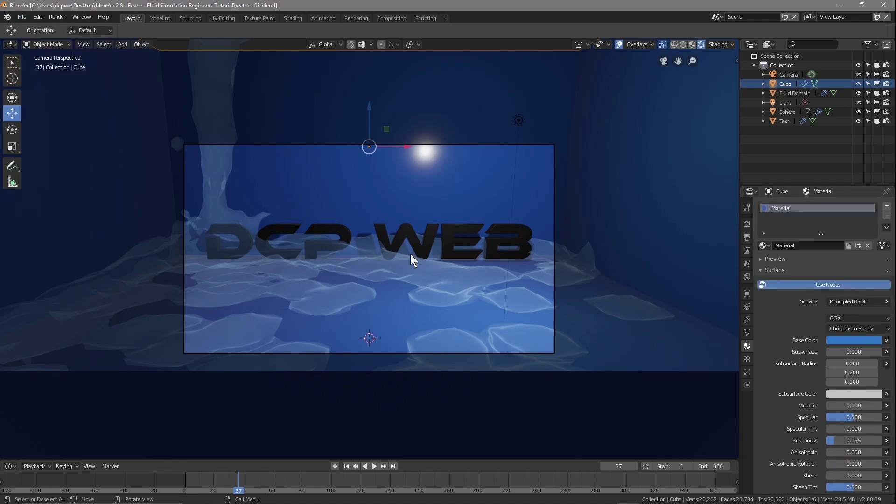
# Step: Enable Bloom, Subsurface Scattering and Screen Space Reflections for the Eevee render and return the timeline to frame 1
pyautogui.click(747, 224)
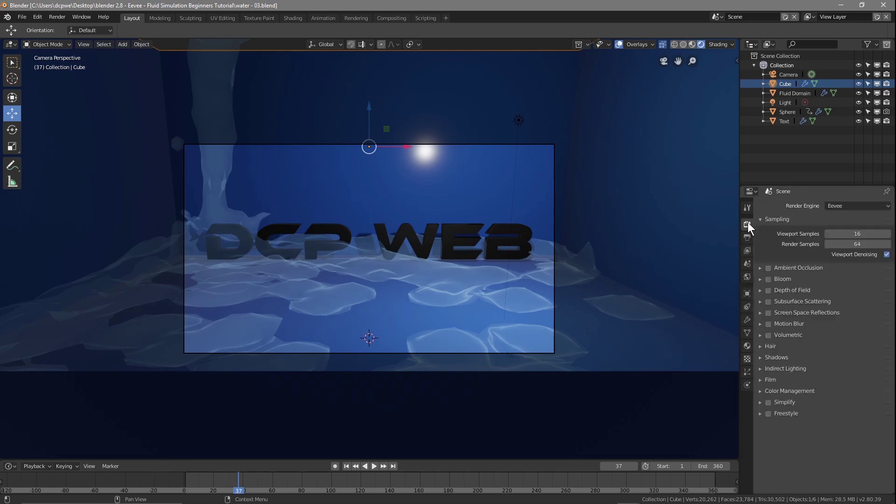
pyautogui.click(768, 280)
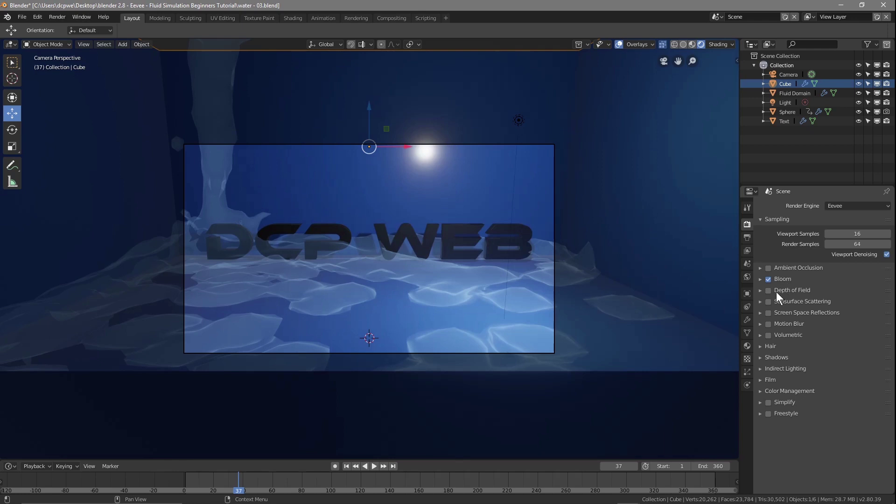
pyautogui.click(768, 301)
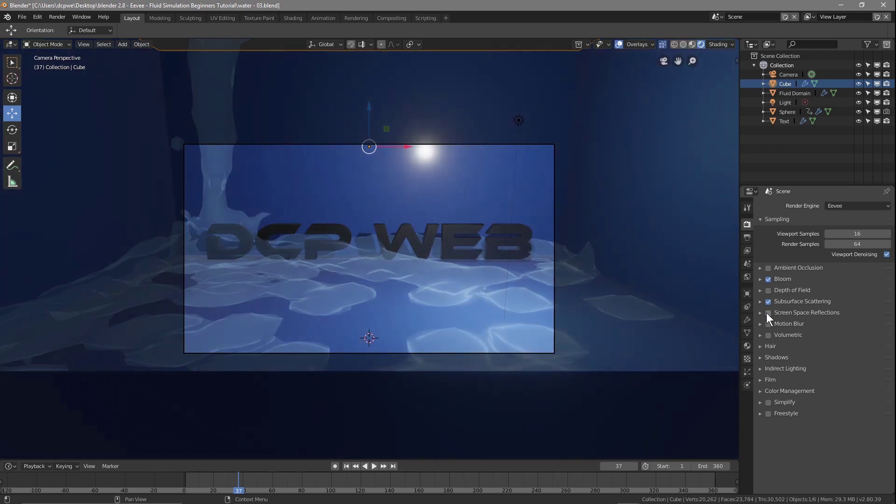
pyautogui.click(768, 313)
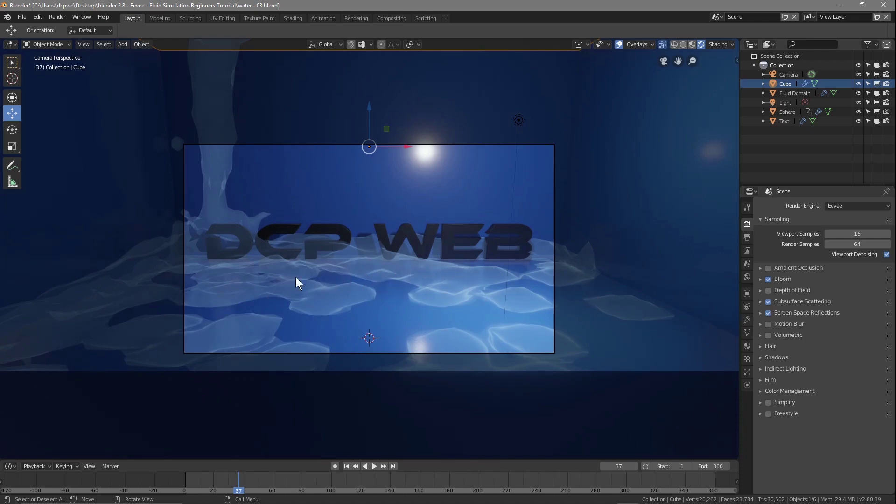
pyautogui.moveTo(237, 492); pyautogui.dragTo(186, 494)
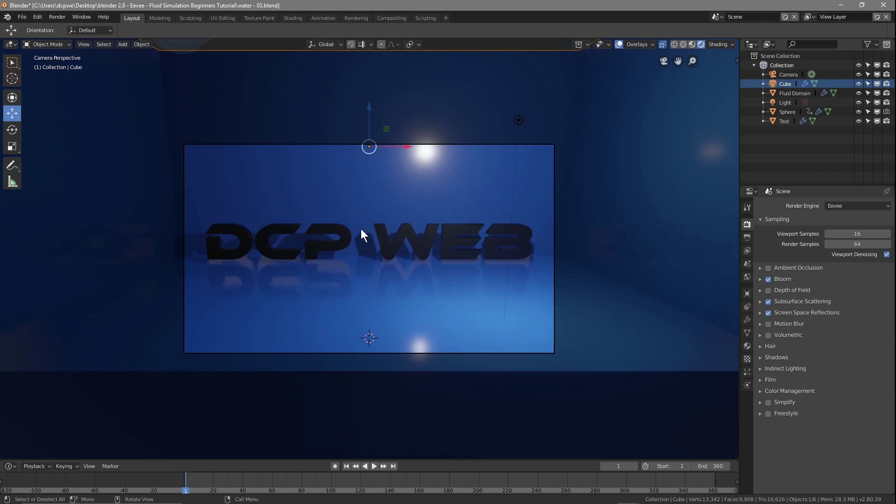
# Step: In top view, move the Light along the X axis to the centre line of the scene
pyautogui.click(786, 106)
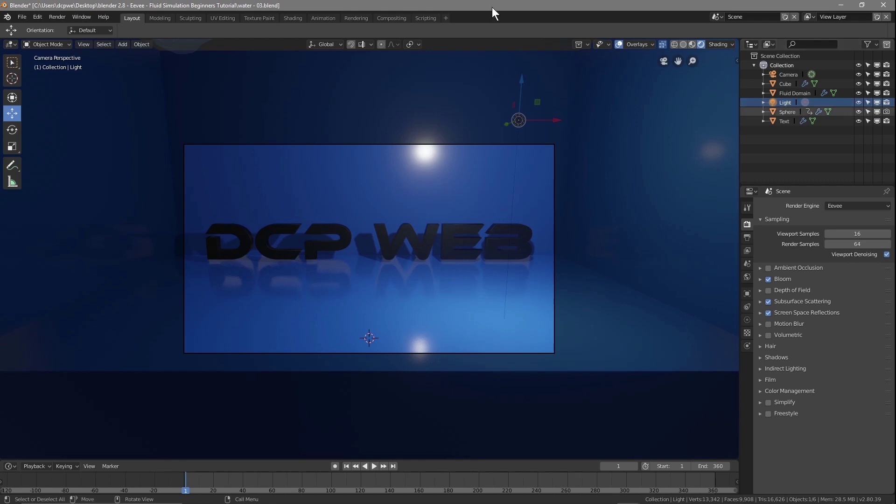
pyautogui.click(492, 180)
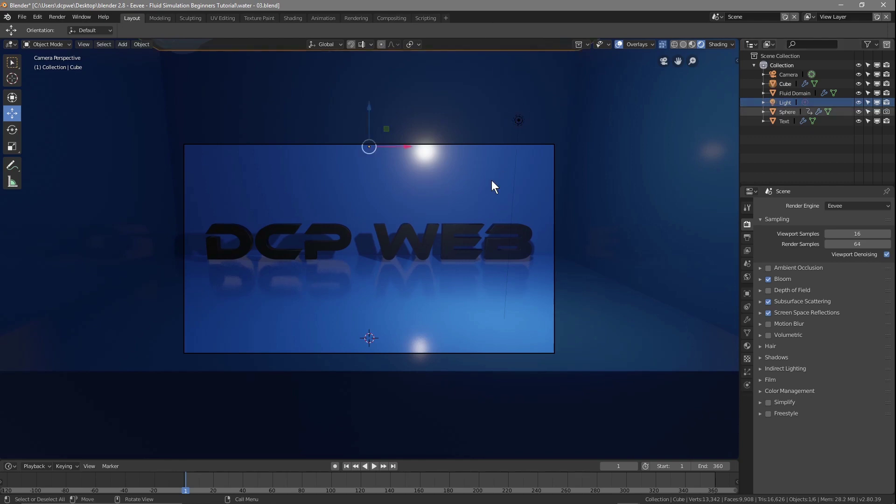
pyautogui.press('KP_7')
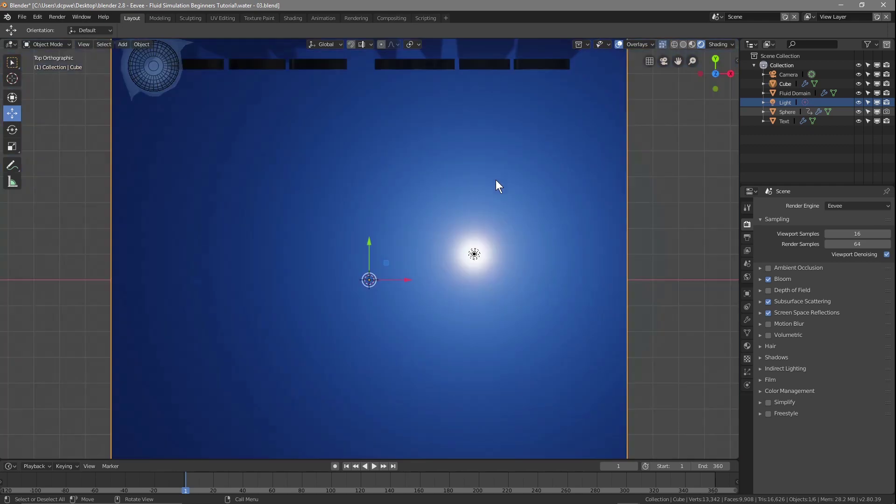
pyautogui.click(785, 102)
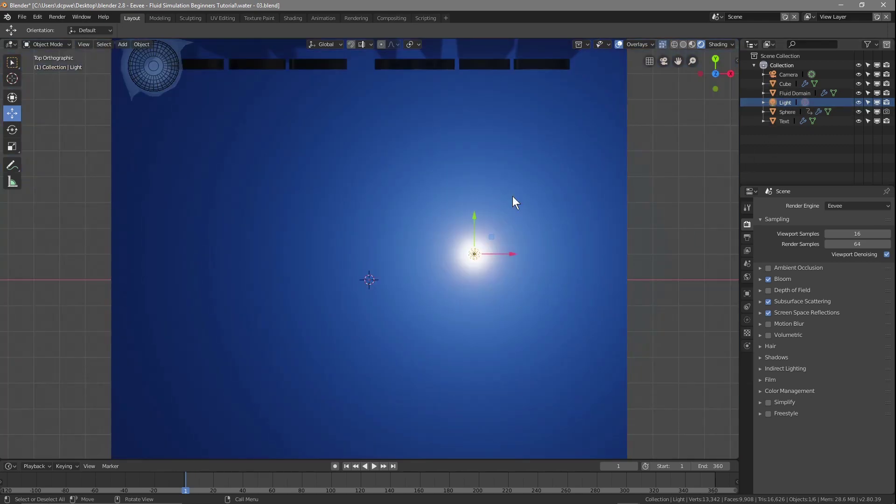
pyautogui.scroll(-1, 427, 154)
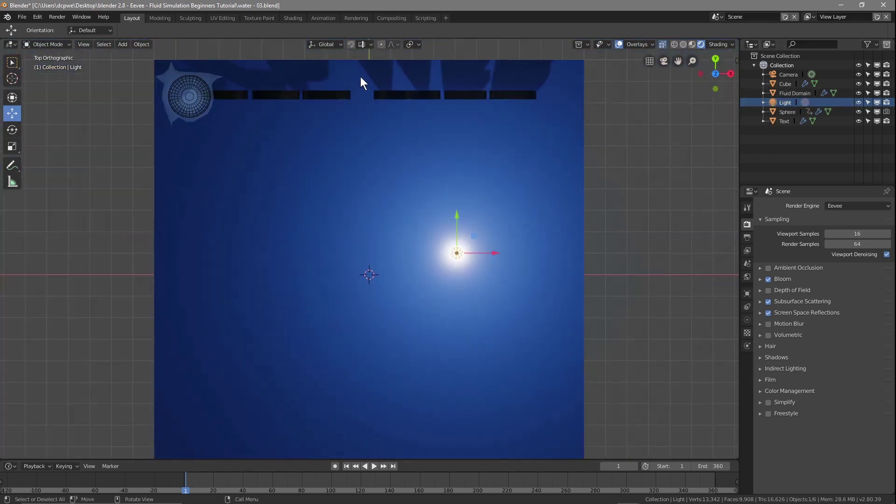
pyautogui.press('g')
pyautogui.press('x')
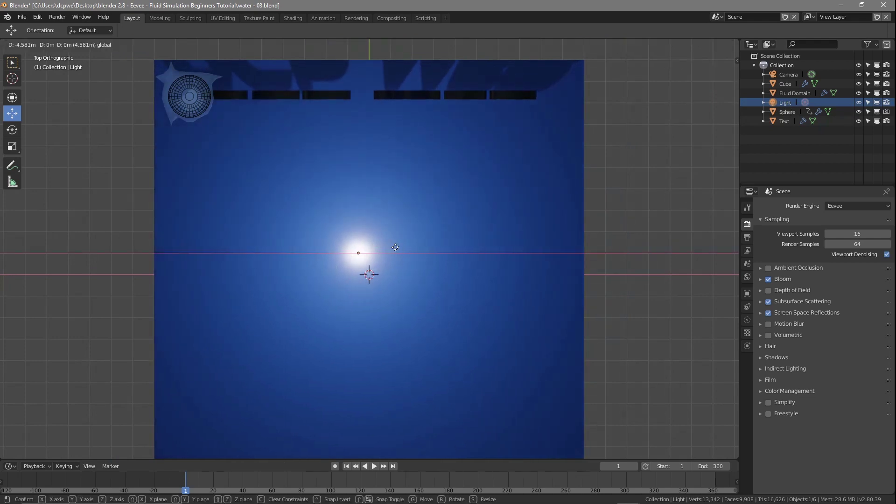
pyautogui.click(405, 248)
# Step: Move the Light along the Y axis to just behind the text, then shift it slightly along X into the gap between DCP and WEB
pyautogui.press('g')
pyautogui.press('y')
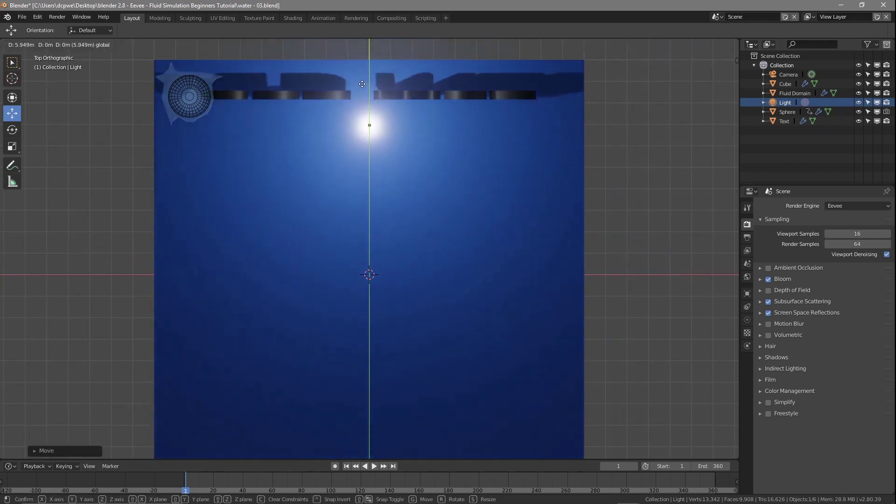
pyautogui.press('x')
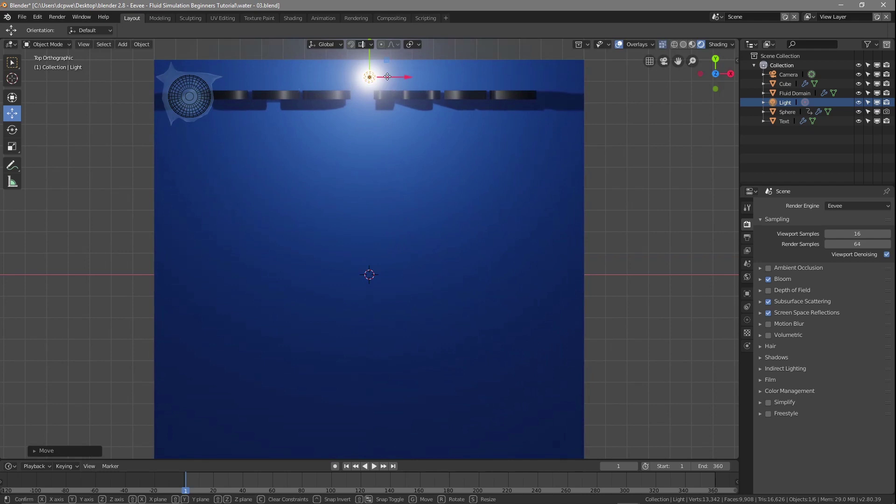
pyautogui.click(380, 77)
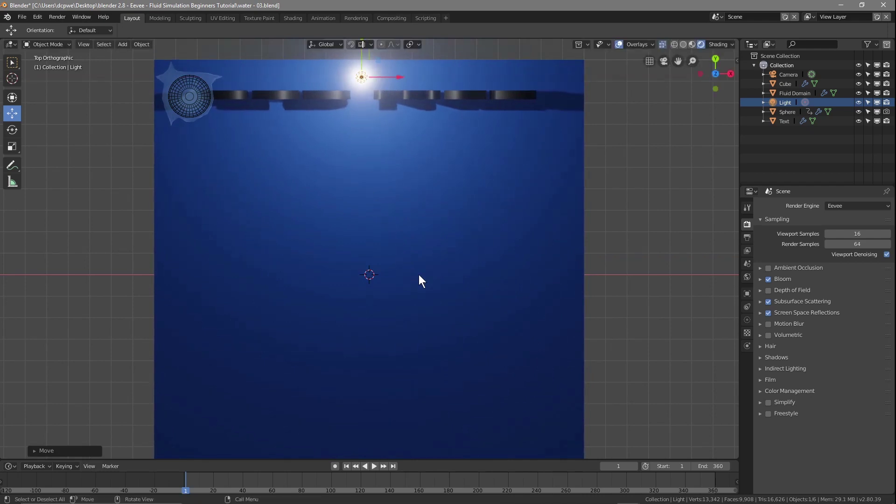
# Step: Lower the Light to the height of the text and fine-tune its height in camera view so it shines between the two words
pyautogui.moveTo(419, 275); pyautogui.dragTo(416, 226, button='middle')
pyautogui.moveTo(403, 164); pyautogui.dragTo(410, 171, button='middle')
pyautogui.moveTo(364, 73); pyautogui.dragTo(368, 239)
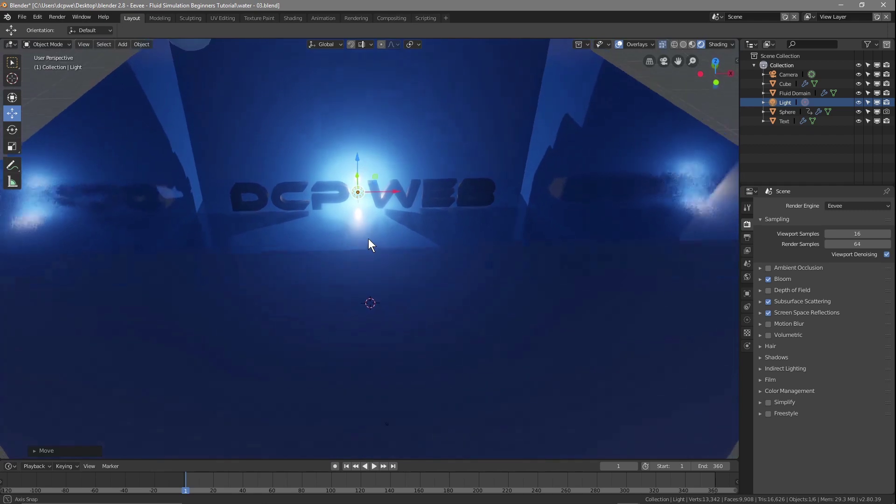
pyautogui.press('KP_0')
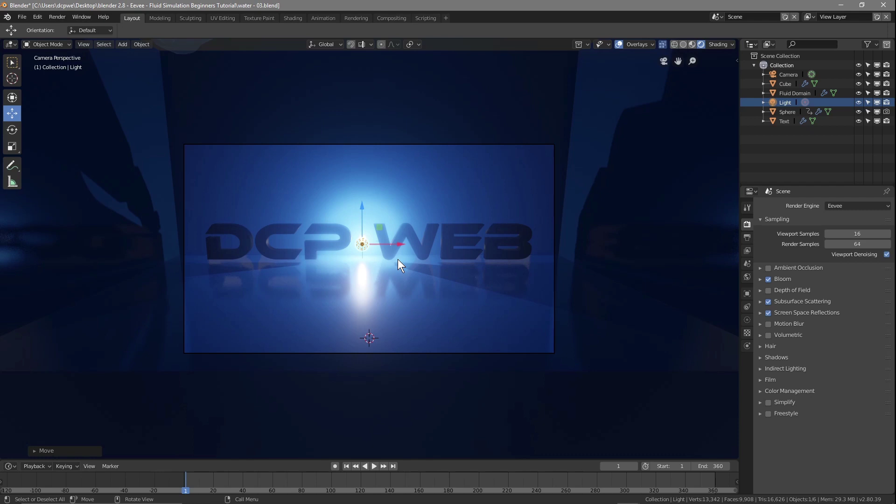
pyautogui.moveTo(366, 220); pyautogui.dragTo(362, 202)
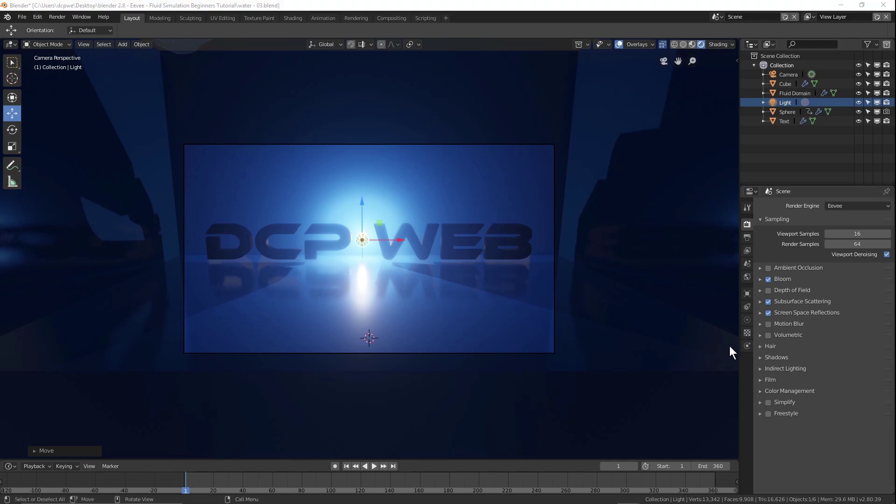
# Step: Set the Light's color to a pale cyan and its radius to 0.25 m
pyautogui.click(746, 320)
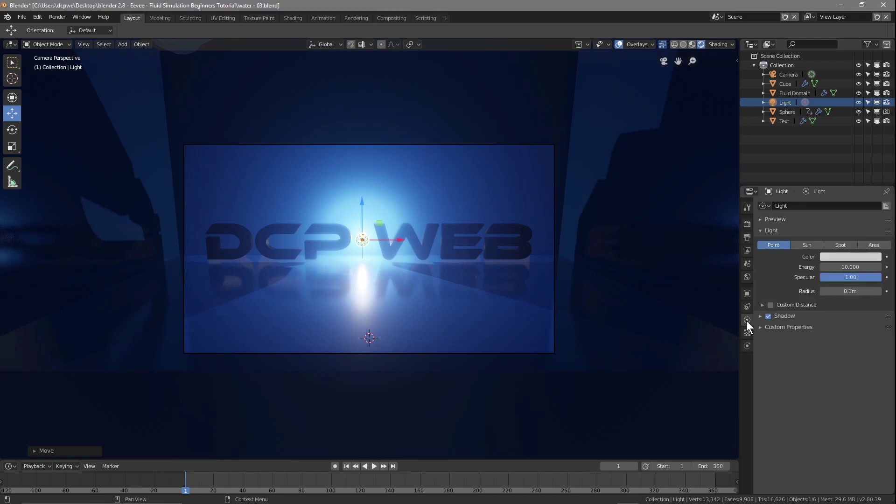
pyautogui.click(838, 257)
pyautogui.moveTo(836, 165); pyautogui.dragTo(840, 139)
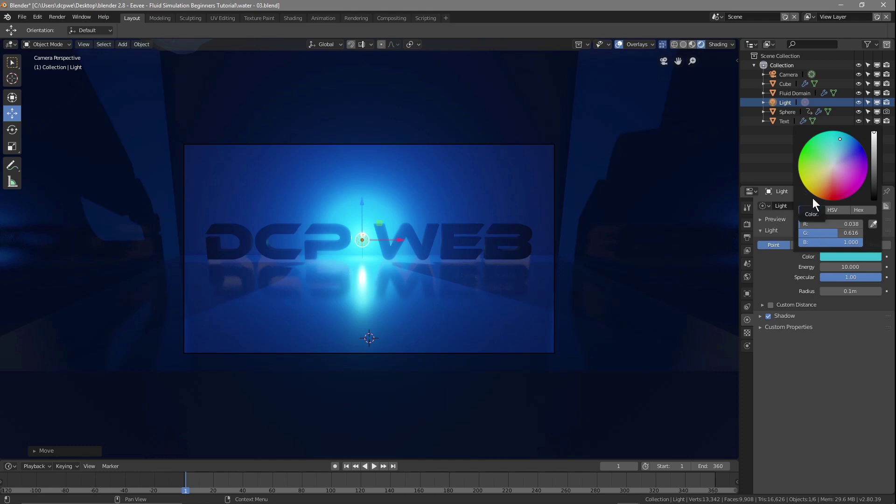
pyautogui.moveTo(837, 137); pyautogui.dragTo(834, 142)
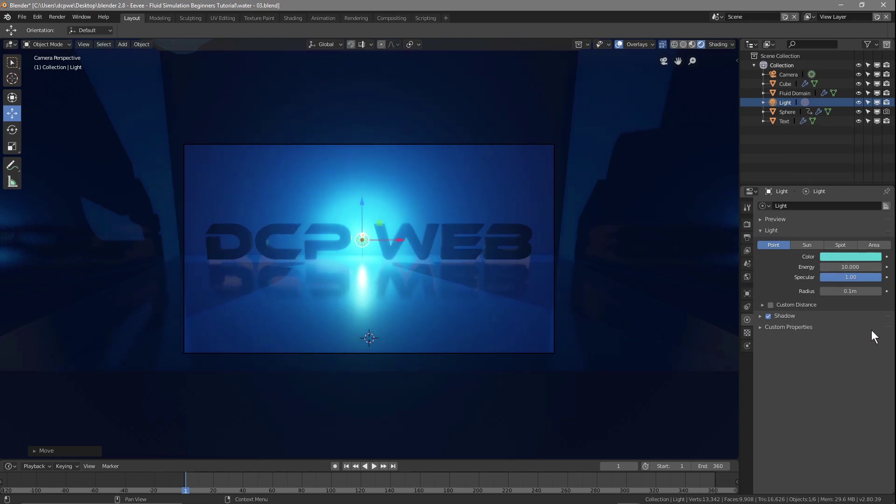
pyautogui.moveTo(837, 294); pyautogui.dragTo(858, 294)
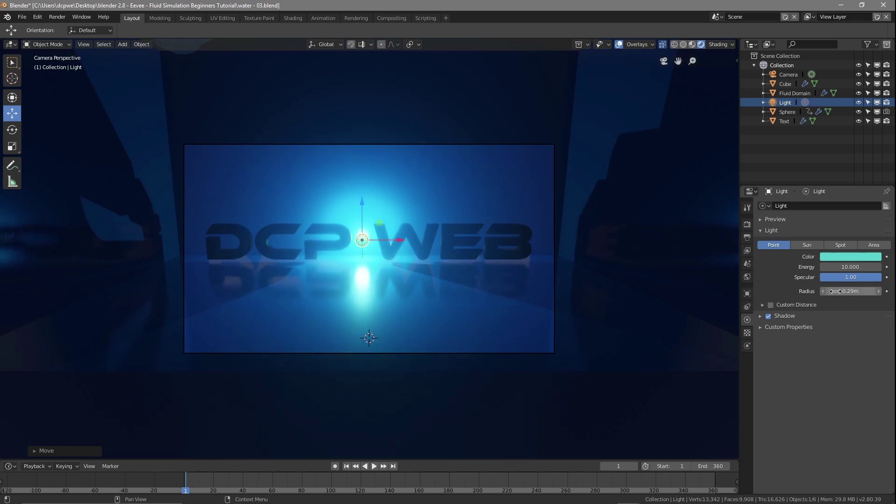
pyautogui.moveTo(822, 291); pyautogui.dragTo(819, 291)
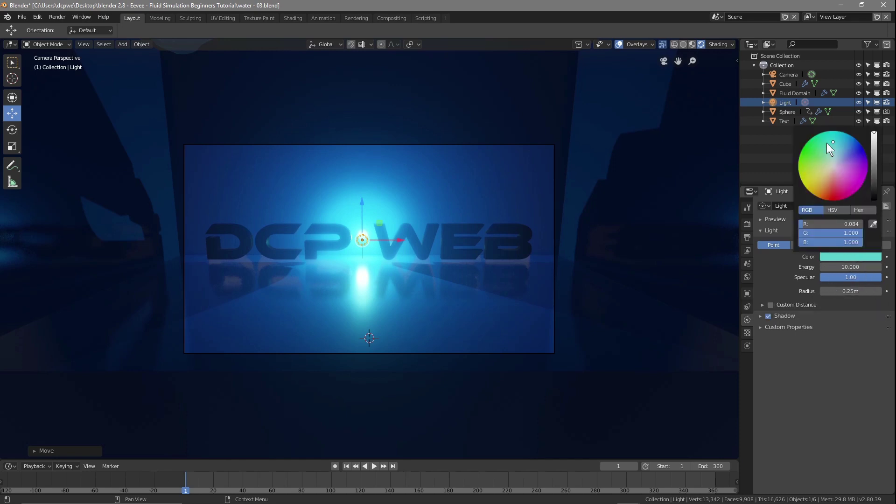
pyautogui.moveTo(832, 142)
pyautogui.mouseDown()
pyautogui.moveTo(836, 158)
pyautogui.moveTo(835, 149)
pyautogui.mouseUp()
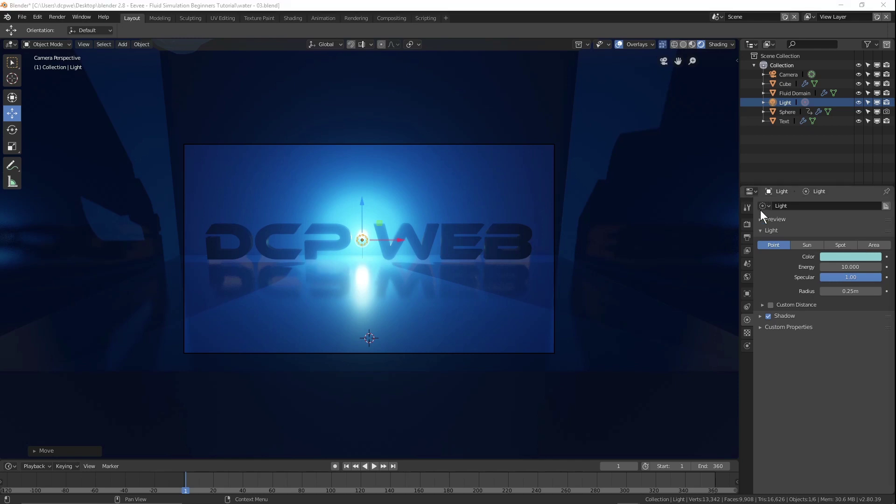
# Step: Set the Bloom radius to 1.339 and enable Ambient Occlusion in the render settings
pyautogui.click(747, 223)
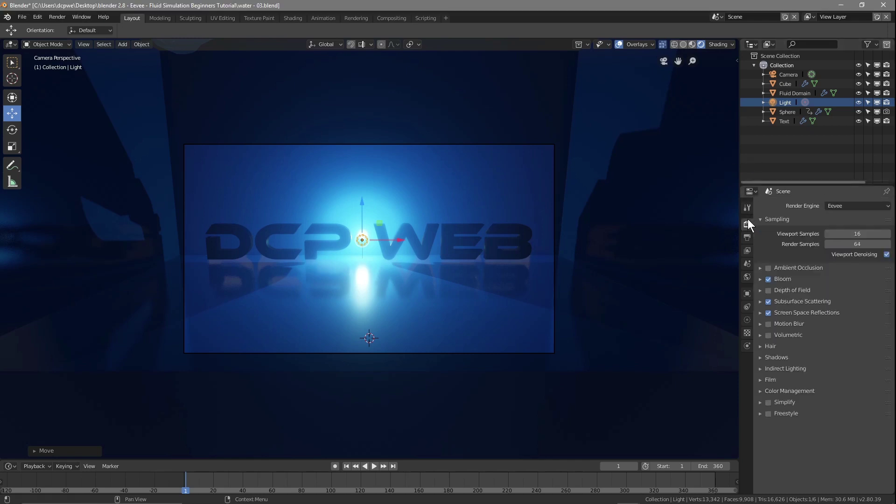
pyautogui.click(761, 279)
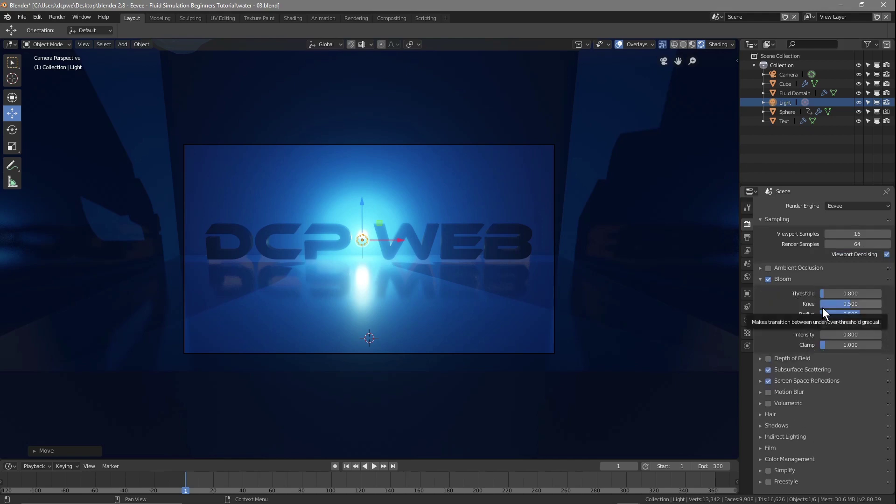
pyautogui.moveTo(850, 315); pyautogui.dragTo(878, 314)
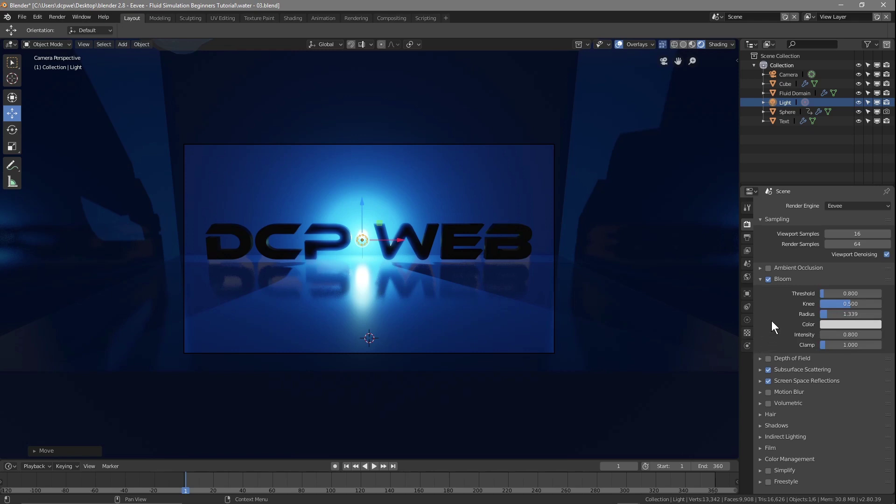
pyautogui.click(769, 268)
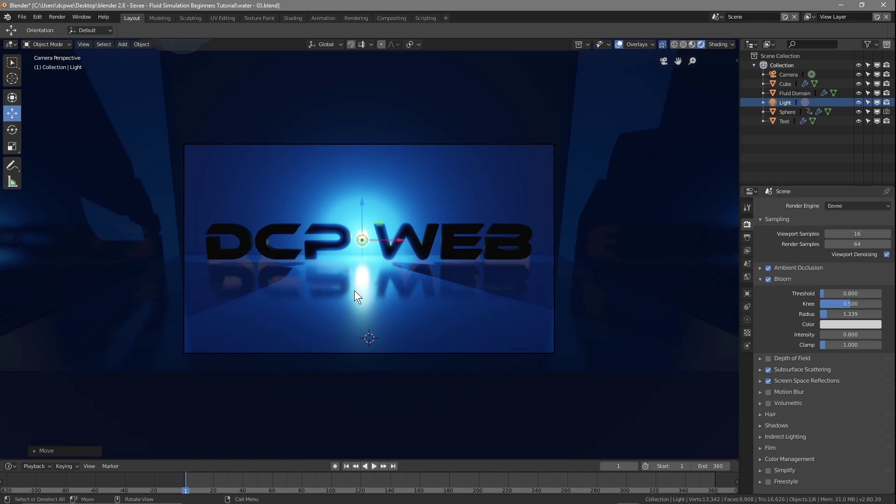
# Step: Preview the fluid animation up to frame 33 and save the file
pyautogui.press('space')
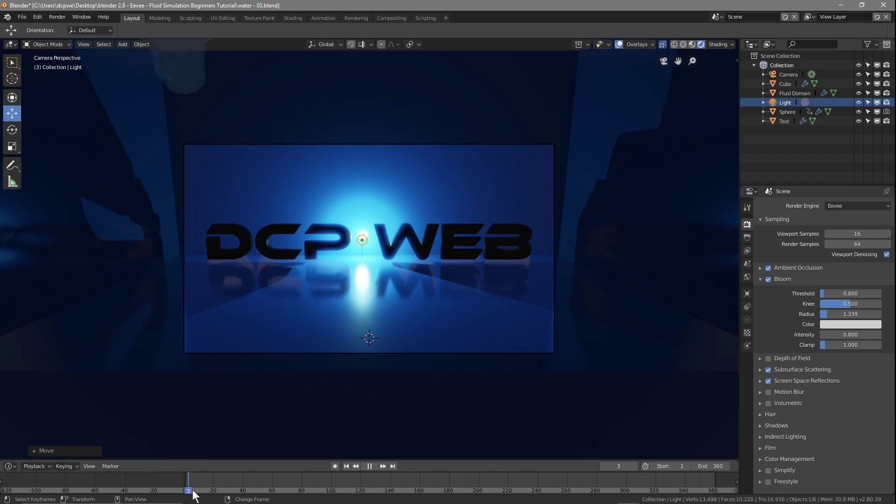
pyautogui.press('space')
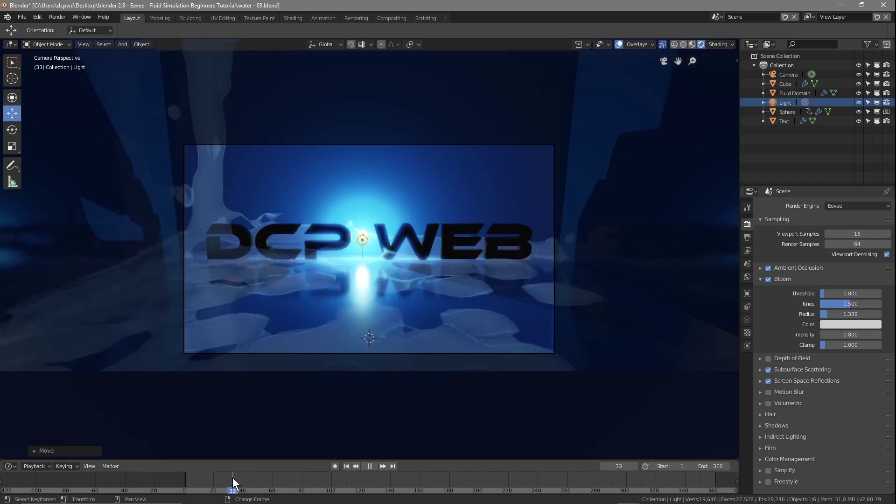
pyautogui.click(22, 18)
pyautogui.click(36, 87)
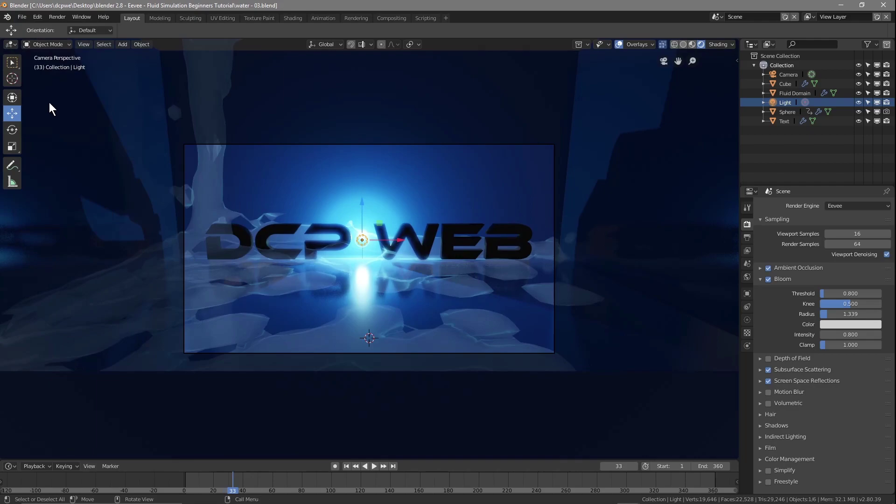
# Step: Render frame 33 as a test image and close the render result
pyautogui.press('F12')
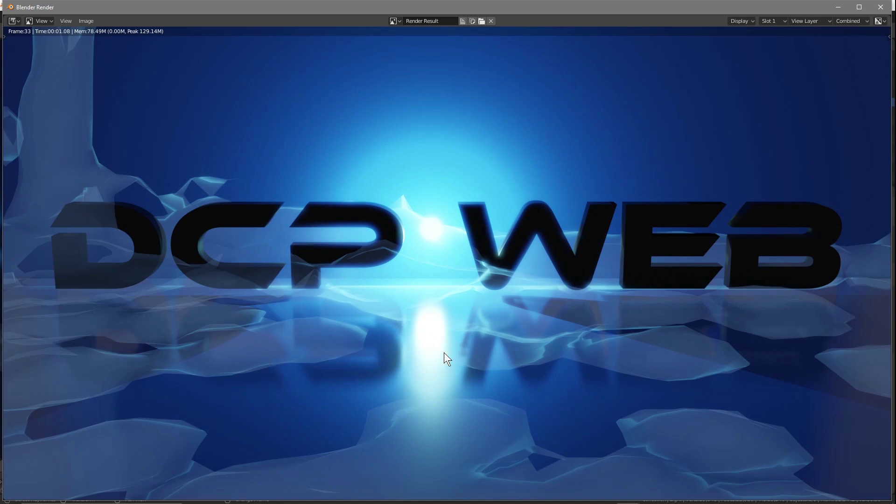
pyautogui.click(881, 7)
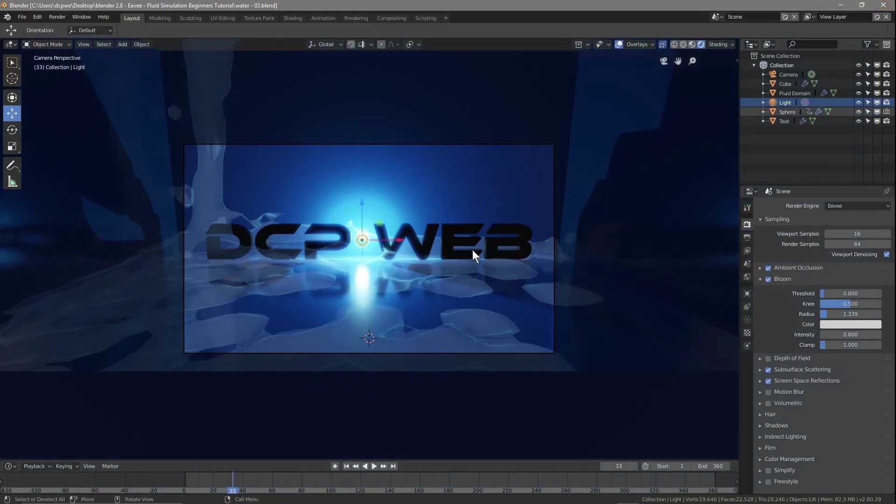
# Step: Set the specular value of the Cube's material to 0.136
pyautogui.click(786, 85)
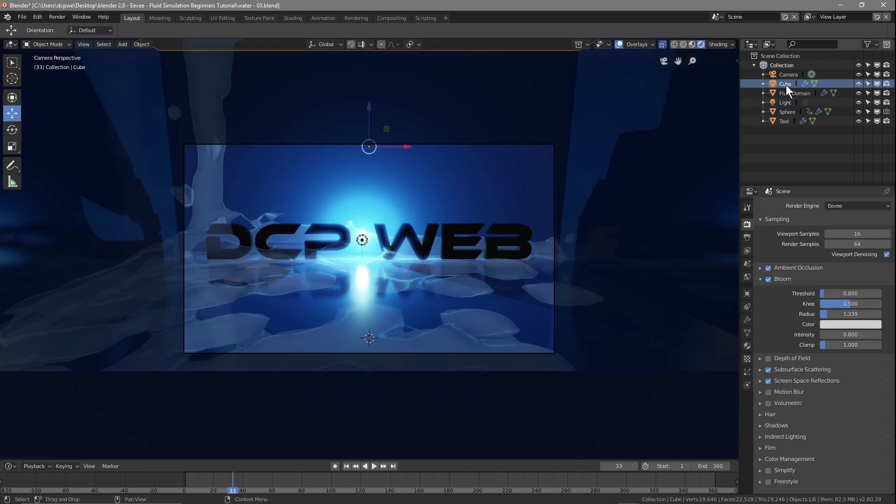
pyautogui.click(746, 346)
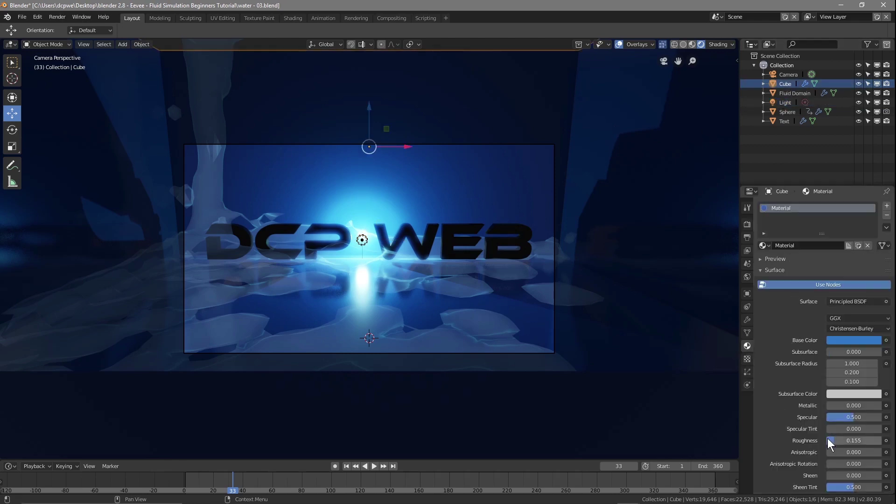
pyautogui.moveTo(853, 418); pyautogui.dragTo(823, 418)
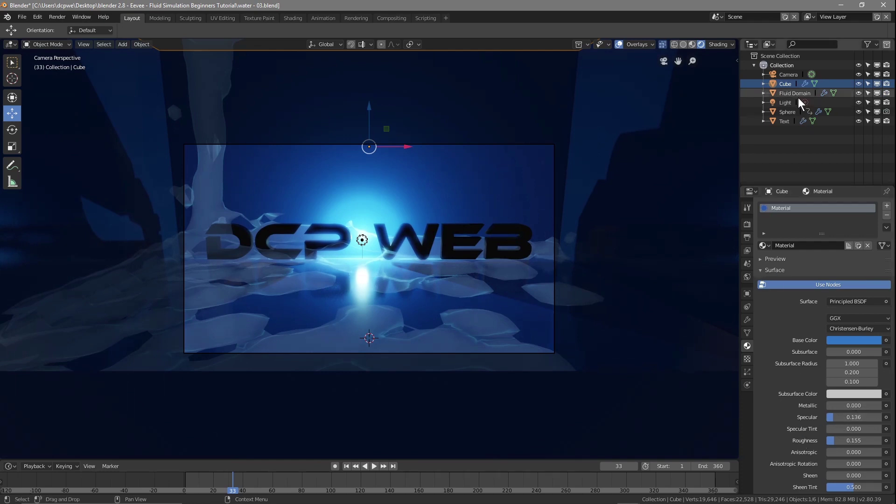
# Step: Set the point light's specular to 0 and save the file
pyautogui.click(785, 103)
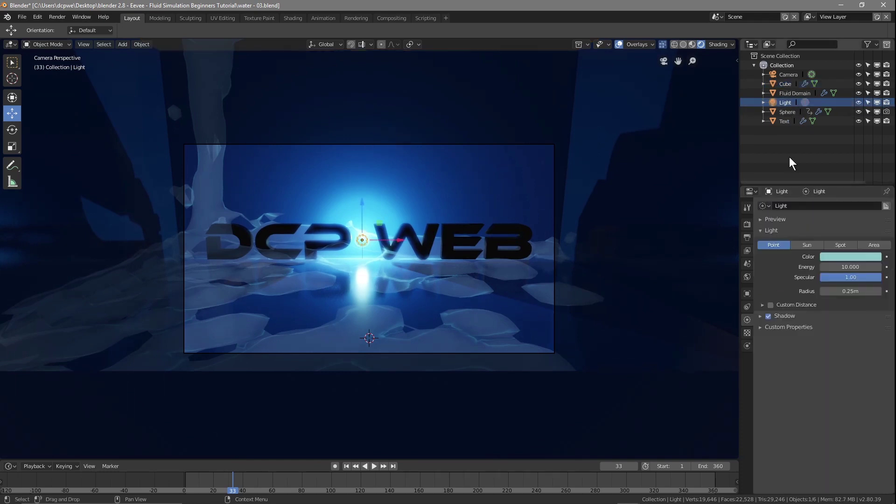
pyautogui.moveTo(860, 277); pyautogui.dragTo(797, 277)
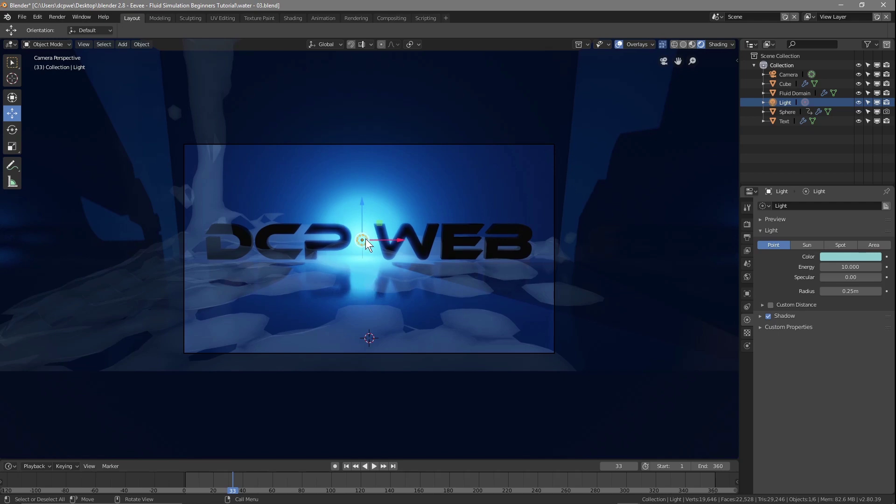
pyautogui.click(21, 17)
pyautogui.click(30, 89)
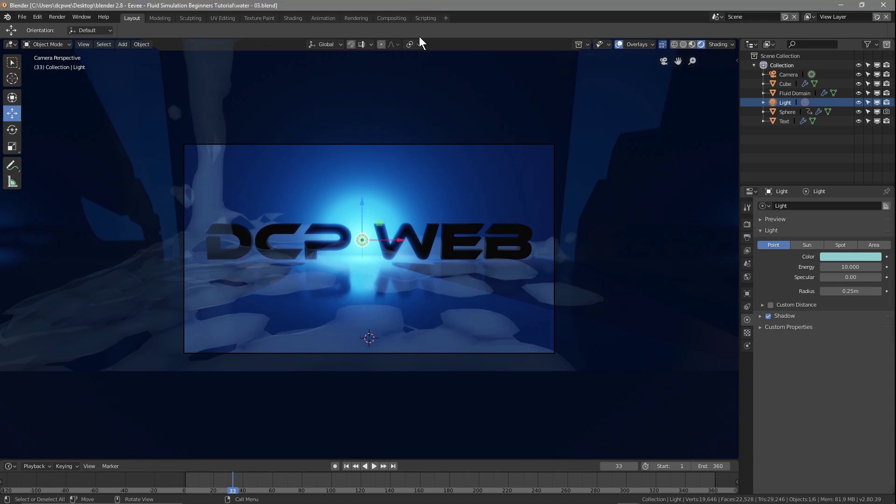
# Step: Add a Sun light and raise it straight up, high above the floor
pyautogui.hotkey('shift', 'a')
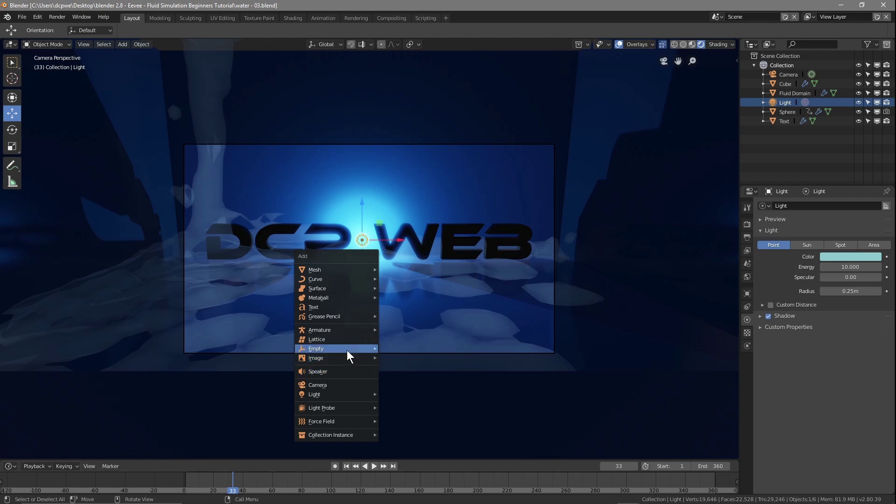
pyautogui.moveTo(347, 394)
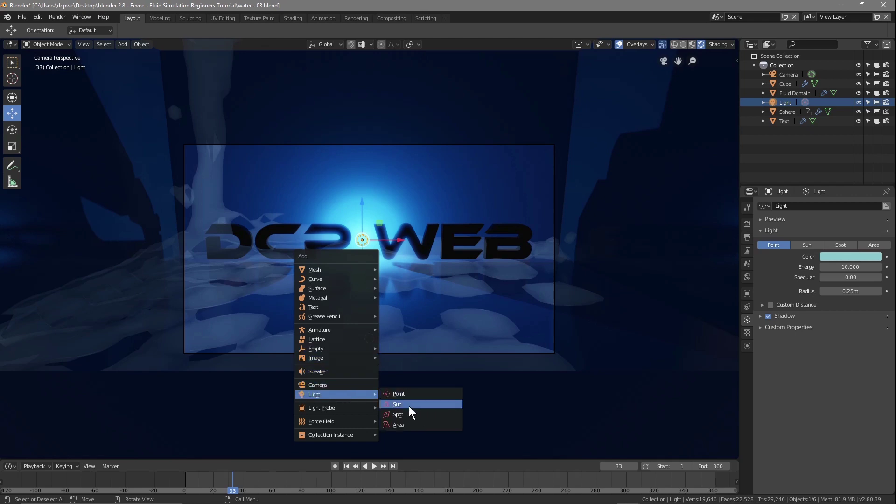
pyautogui.click(408, 406)
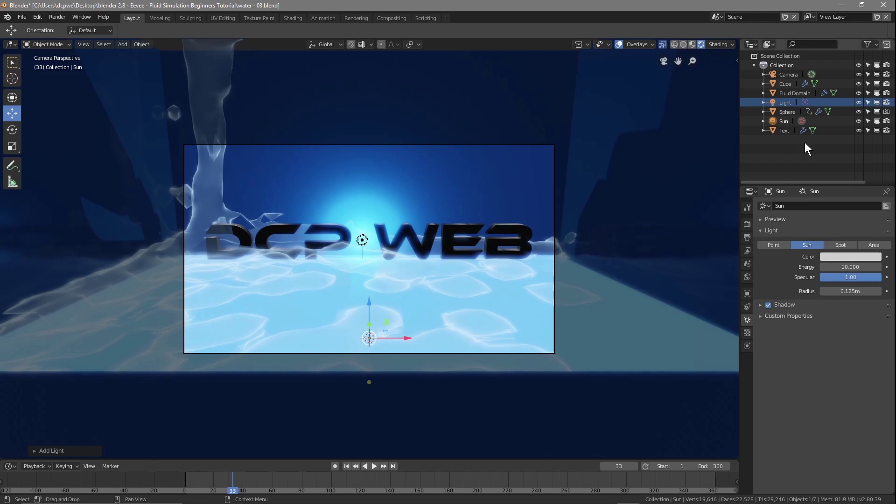
pyautogui.click(776, 121)
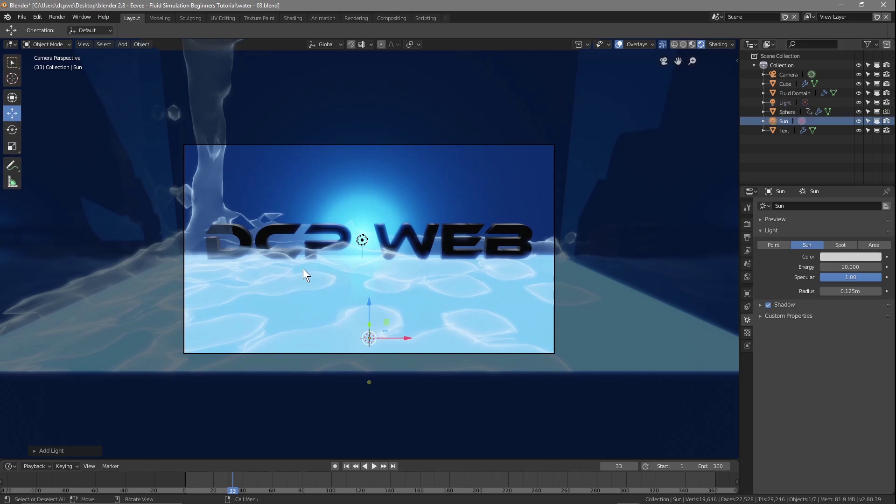
pyautogui.moveTo(369, 303); pyautogui.dragTo(391, 74)
# Step: Render frame 33 with the raised Sun light and close the render result
pyautogui.scroll(-4, 381, 152)
pyautogui.moveTo(470, 220)
pyautogui.mouseDown(button='middle')
pyautogui.moveTo(477, 248)
pyautogui.moveTo(455, 226)
pyautogui.mouseUp(button='middle')
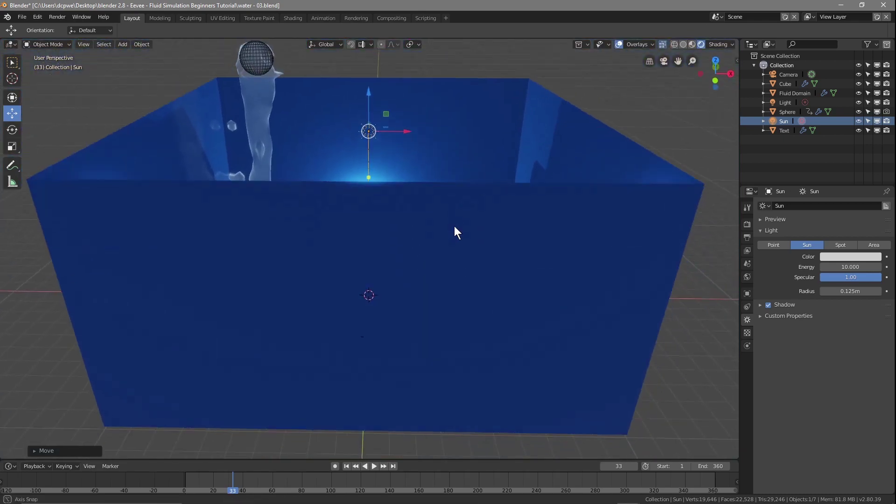
pyautogui.press('F12')
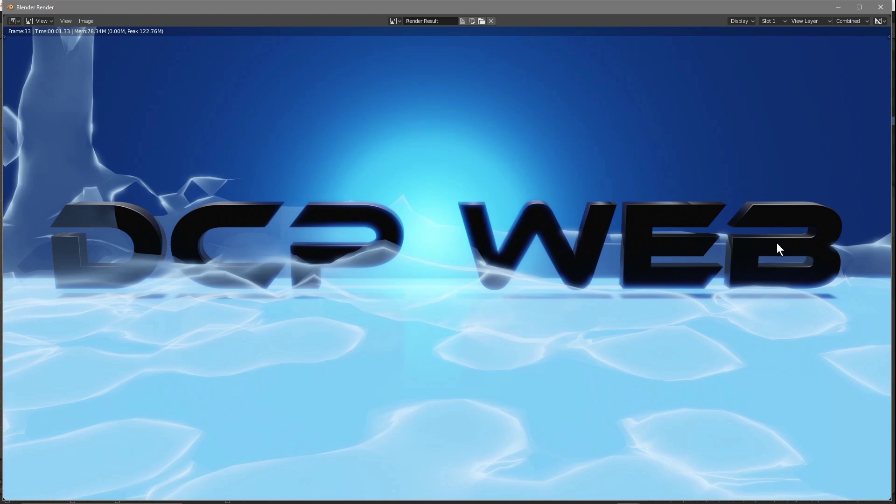
pyautogui.click(881, 7)
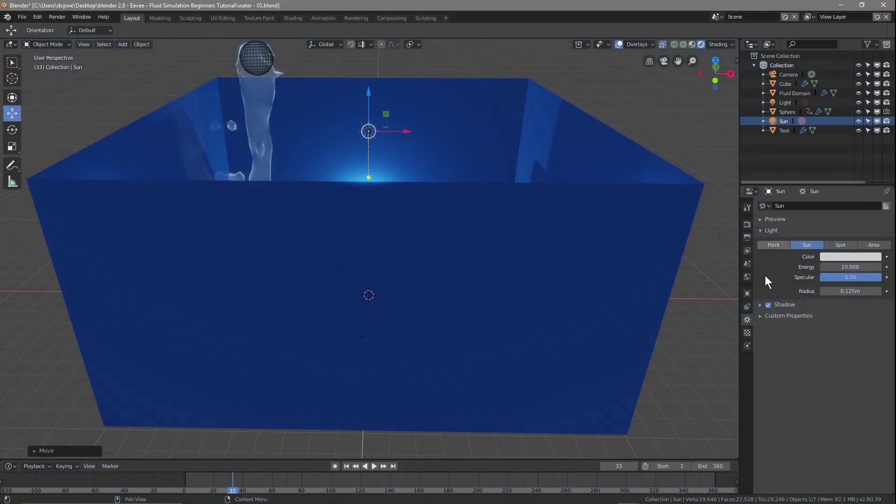
# Step: Aim the Sun light down at the floor in front of the text and return to the camera view
pyautogui.scroll(5, 492, 237)
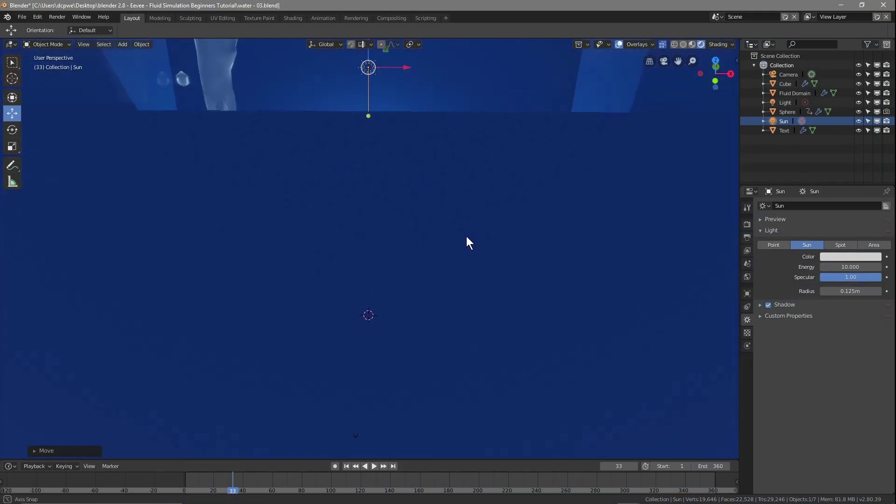
pyautogui.moveTo(467, 238); pyautogui.dragTo(478, 266, button='middle')
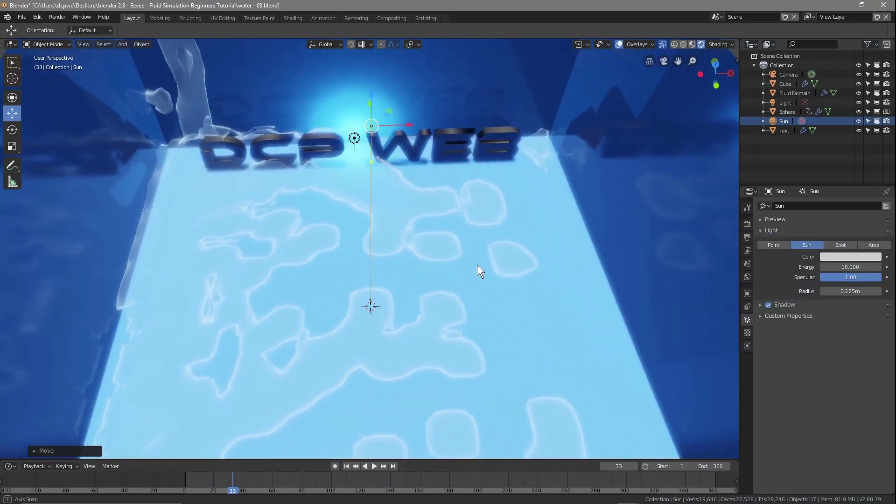
pyautogui.moveTo(371, 164); pyautogui.dragTo(372, 331)
pyautogui.moveTo(387, 315); pyautogui.dragTo(382, 303, button='middle')
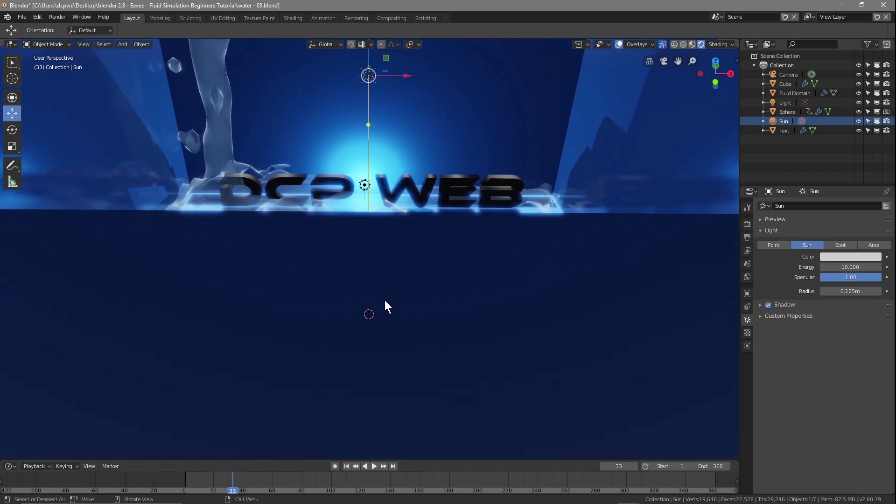
pyautogui.press('KP_0')
pyautogui.scroll(5, 401, 295)
pyautogui.scroll(1, 400, 295)
pyautogui.scroll(-1, 401, 295)
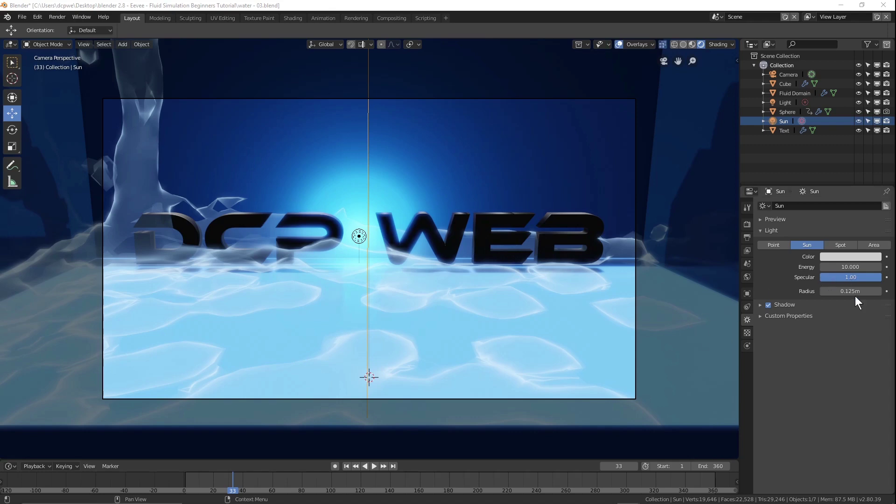
# Step: Set the Sun light's radius to 0.095 m and energy to 5.250, and test-render frame 33
pyautogui.click(822, 291)
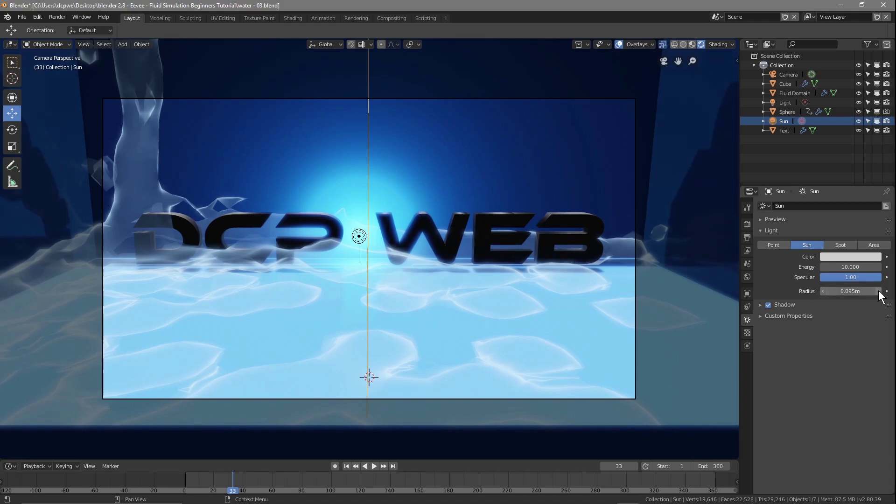
pyautogui.moveTo(850, 262)
pyautogui.mouseDown()
pyautogui.moveTo(805, 262)
pyautogui.moveTo(846, 263)
pyautogui.mouseUp()
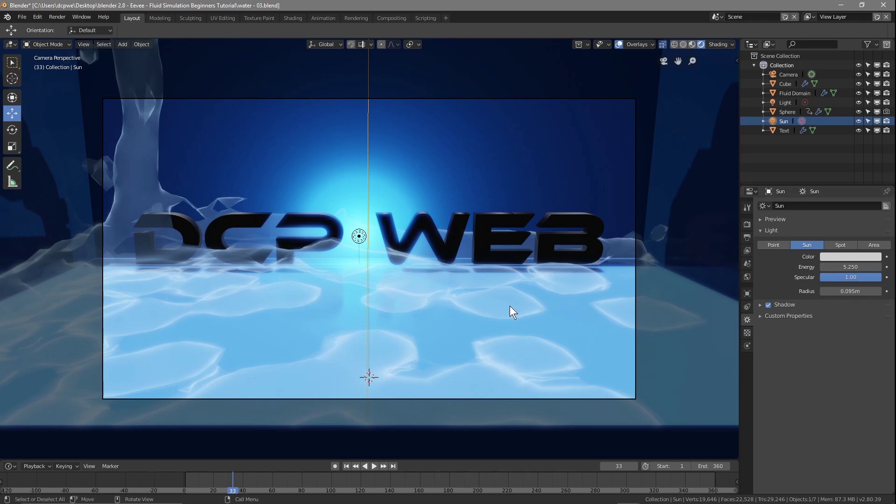
pyautogui.press('F12')
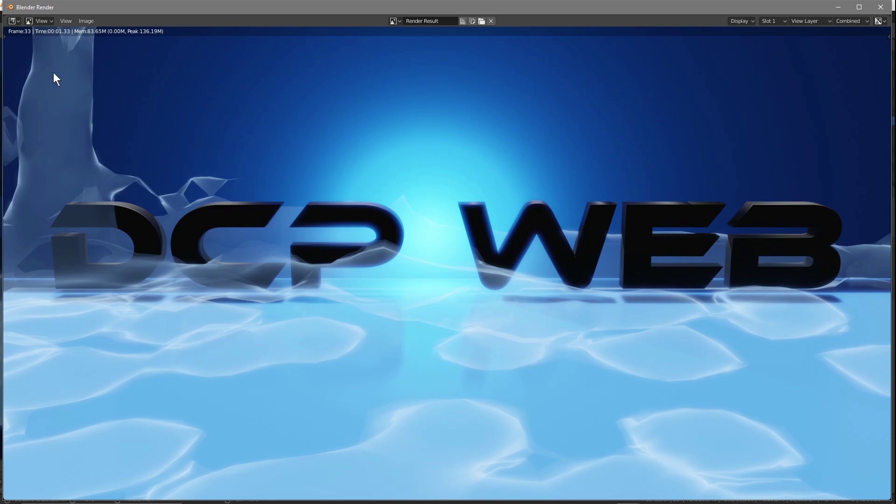
pyautogui.click(881, 7)
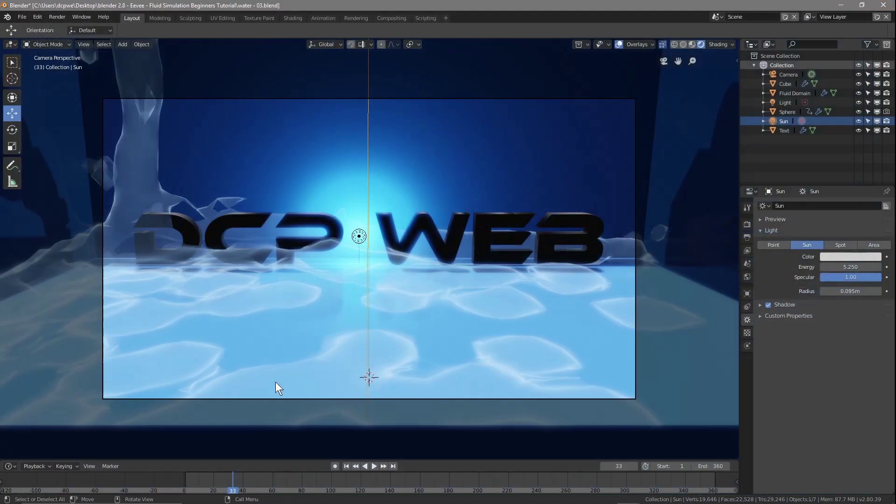
# Step: Play the animation up to frame 97 and render that frame as a test image
pyautogui.click(346, 465)
pyautogui.click(373, 466)
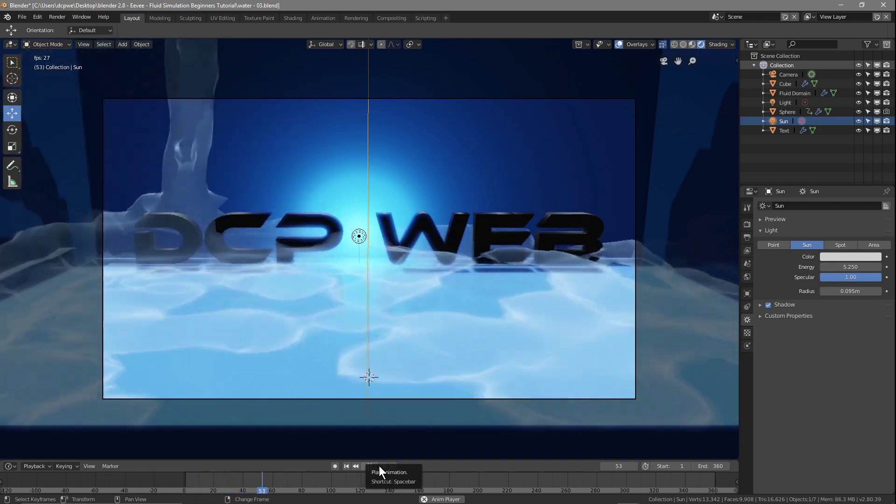
pyautogui.click(379, 465)
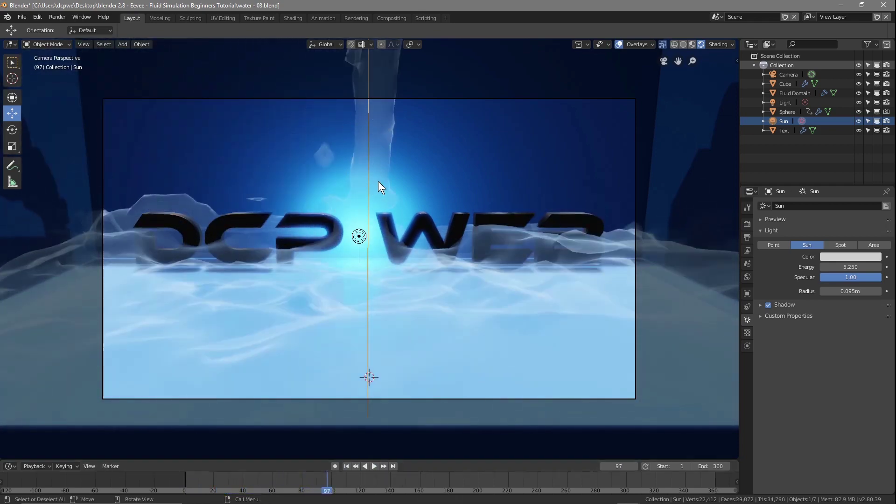
pyautogui.press('F12')
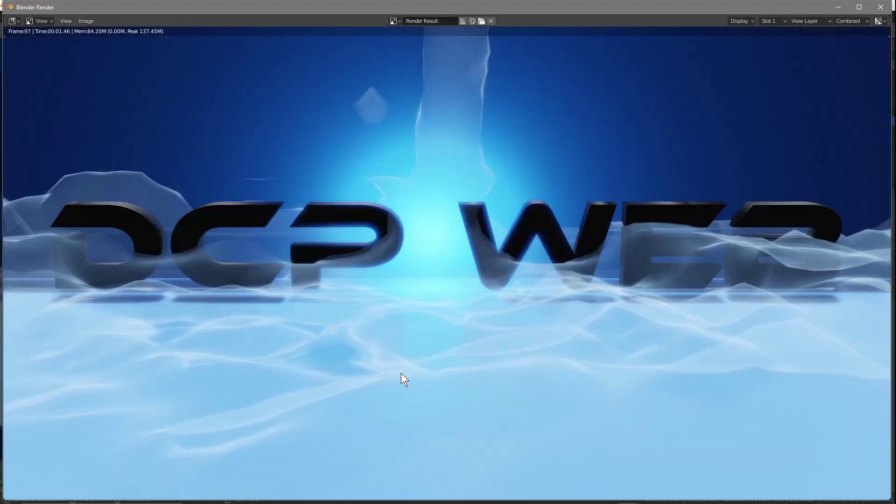
pyautogui.click(839, 6)
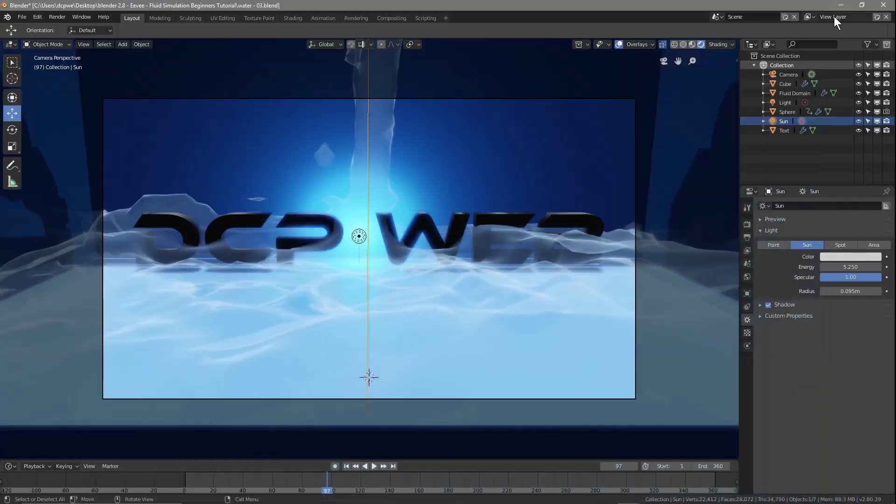
# Step: Watch the water.avi video from the desktop, close the player and switch back to Blender
pyautogui.click(840, 5)
pyautogui.doubleClick(795, 19)
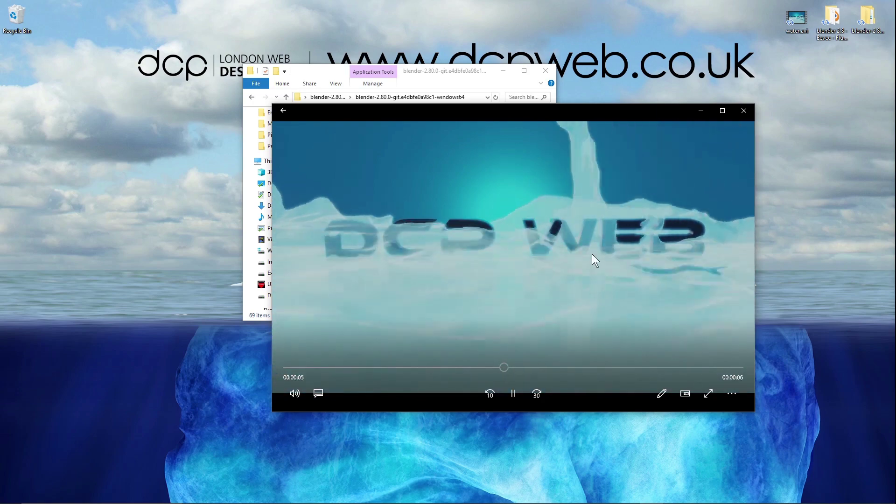
pyautogui.click(744, 112)
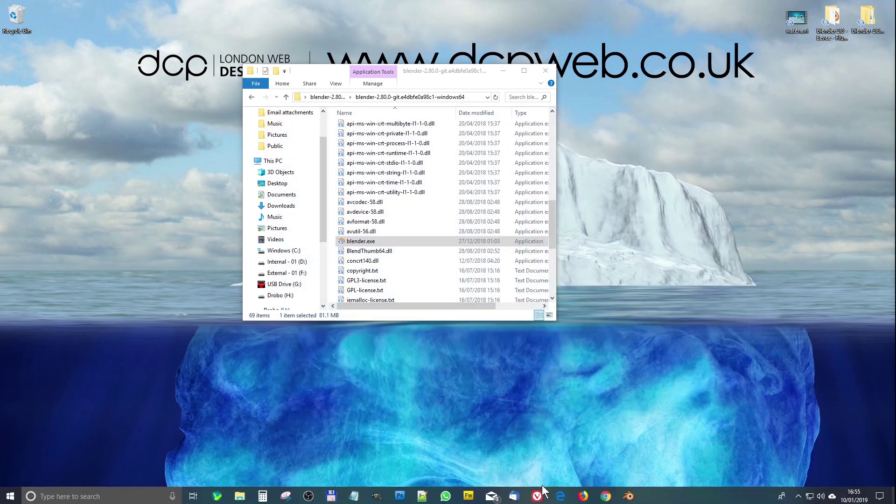
pyautogui.moveTo(628, 496)
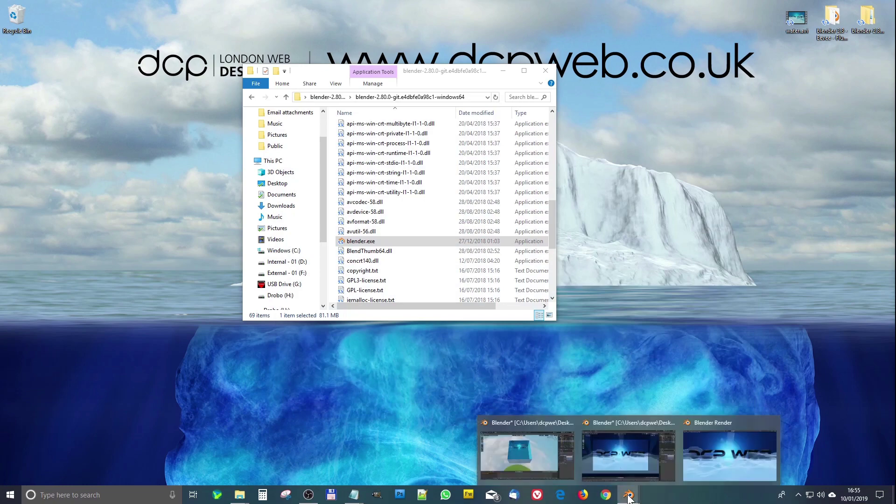
pyautogui.click(639, 450)
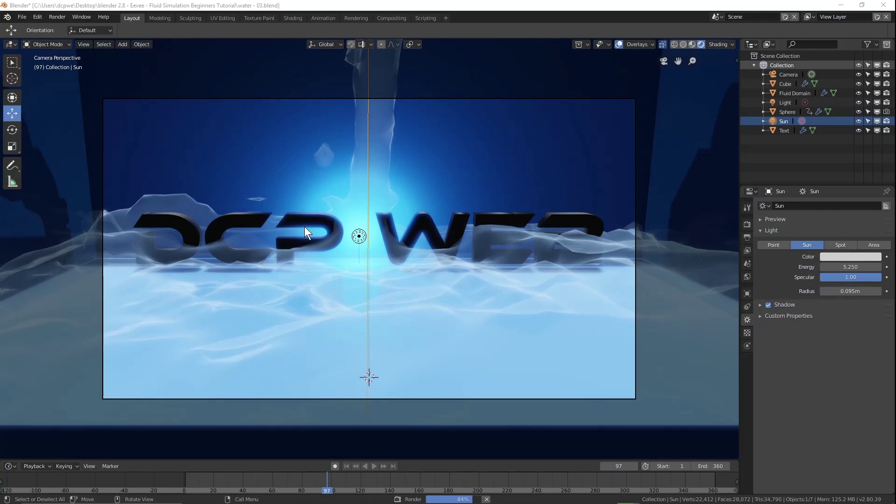
# Step: Bring up the new render of frame 97 for review and close it
pyautogui.click(350, 250)
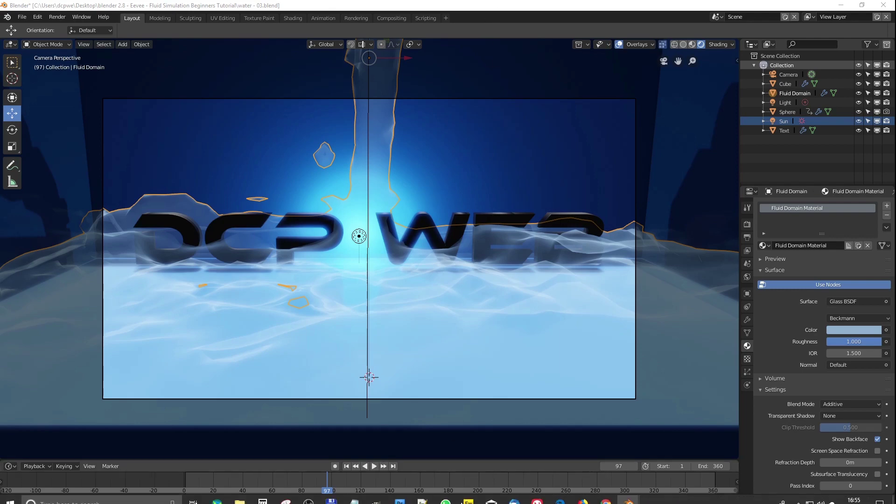
pyautogui.moveTo(628, 495)
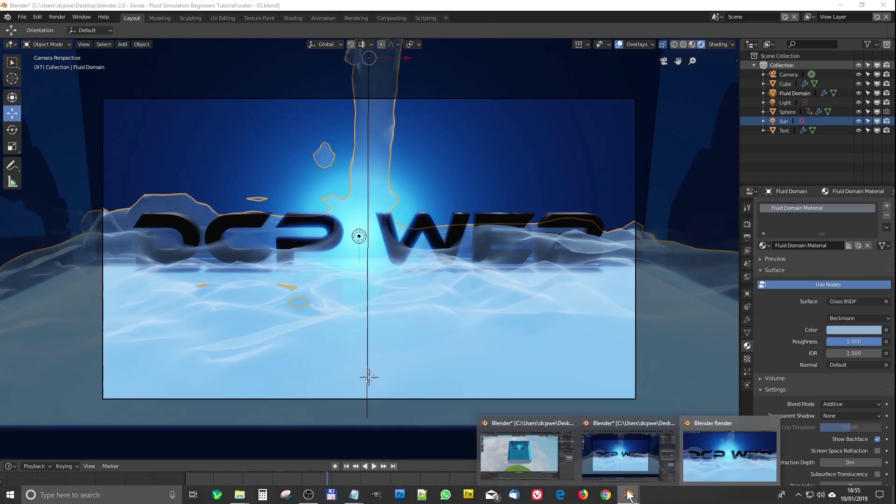
pyautogui.click(710, 454)
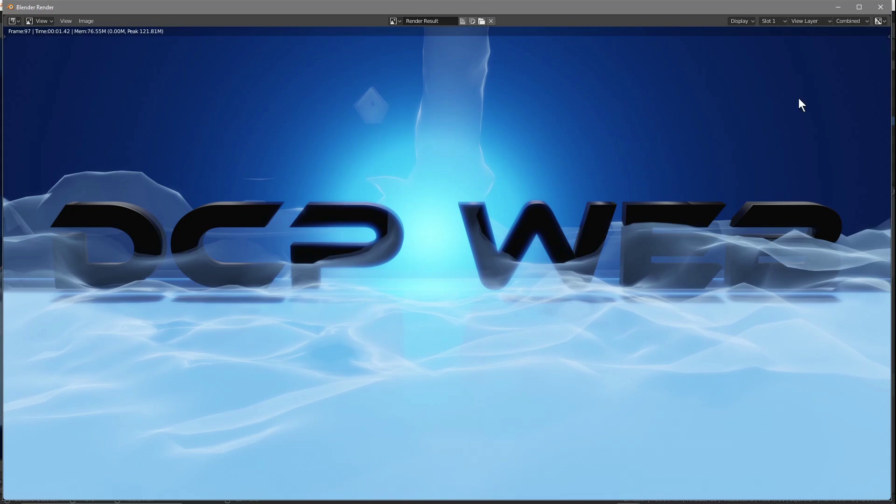
pyautogui.press('Escape')
# Step: Save the file and return the timeline to frame 1
pyautogui.click(22, 17)
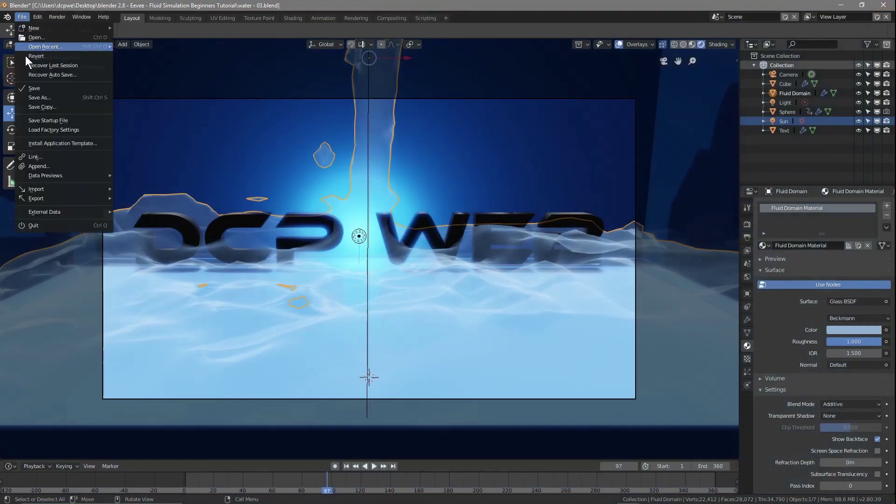
pyautogui.click(37, 88)
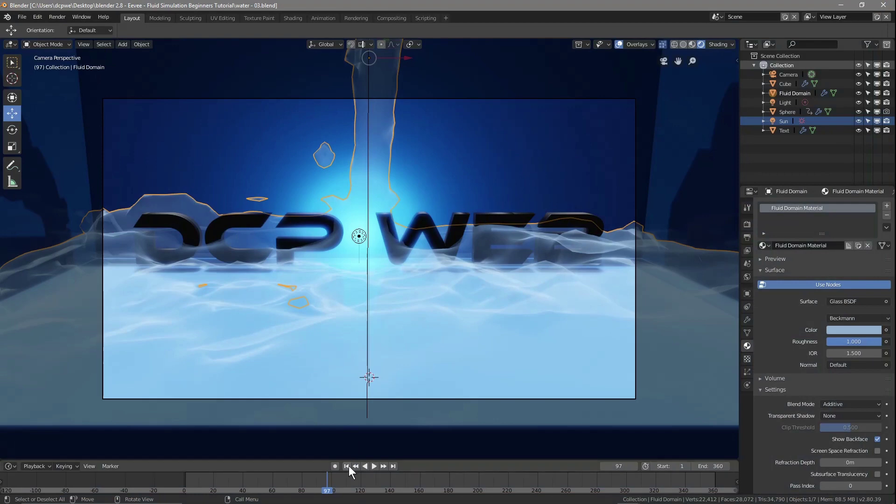
pyautogui.moveTo(326, 491); pyautogui.dragTo(186, 490)
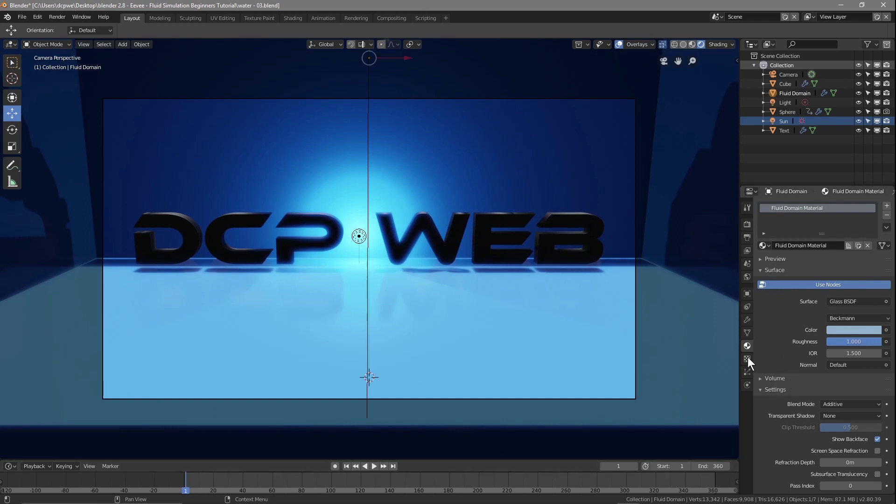
# Step: Set the Fluid Domain's final resolution and preview resolution to 100 each
pyautogui.click(796, 94)
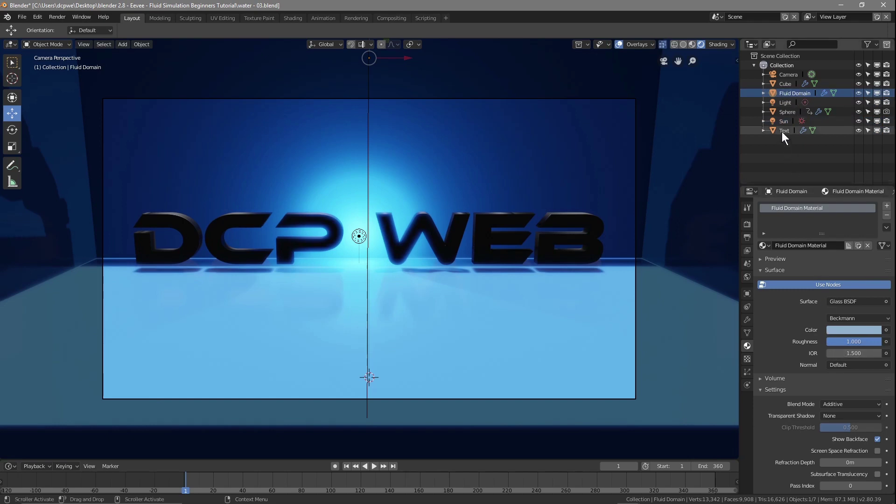
pyautogui.click(746, 385)
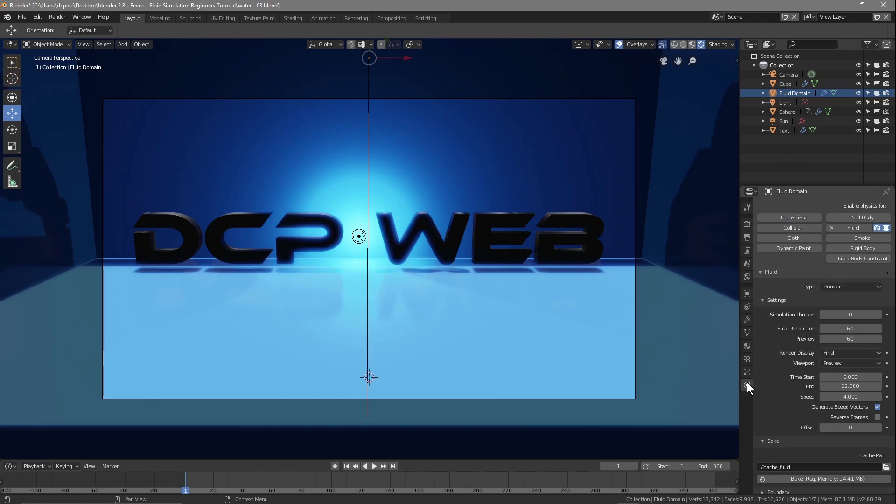
pyautogui.click(838, 328)
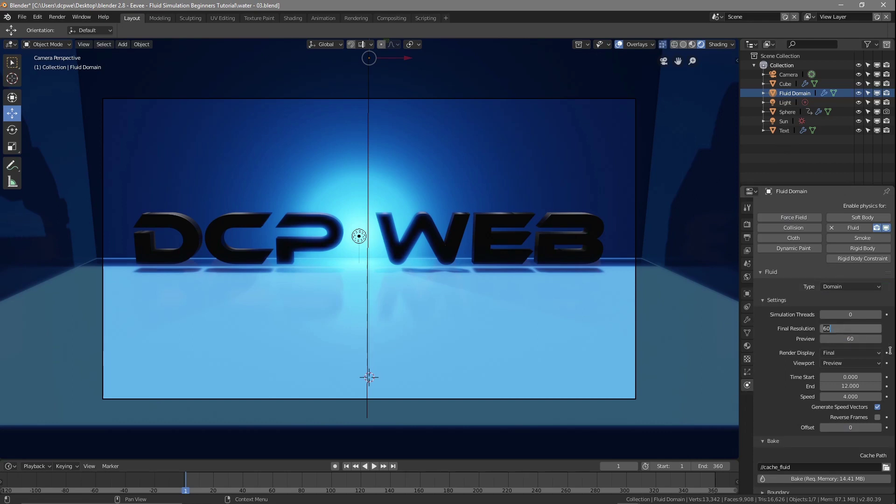
pyautogui.write('100')
pyautogui.click(853, 340)
pyautogui.write('100')
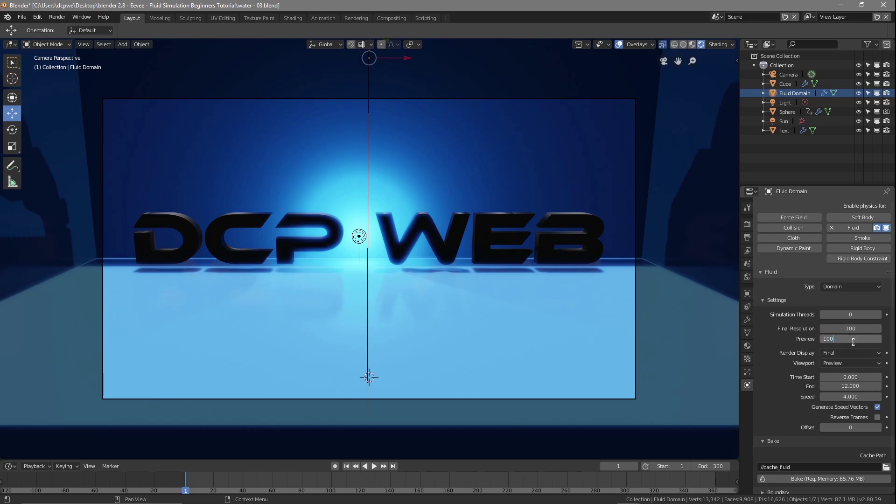
pyautogui.press('Return')
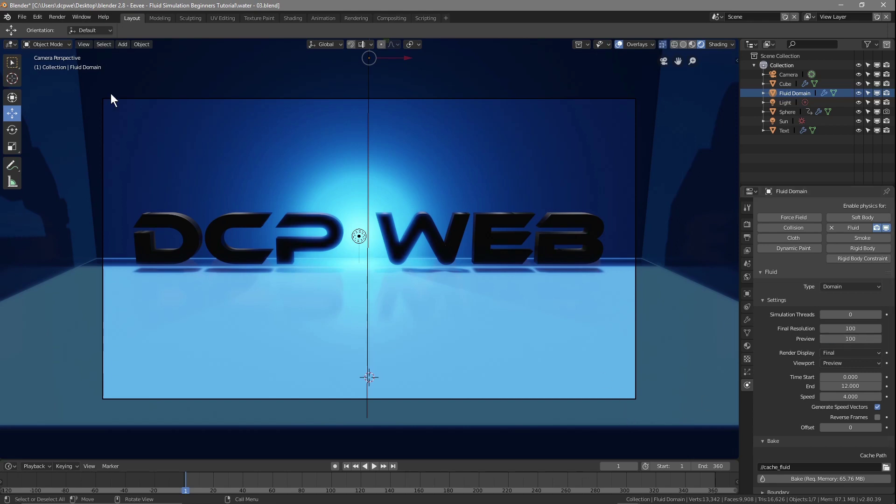
# Step: Save the file and bake the fluid simulation
pyautogui.click(21, 19)
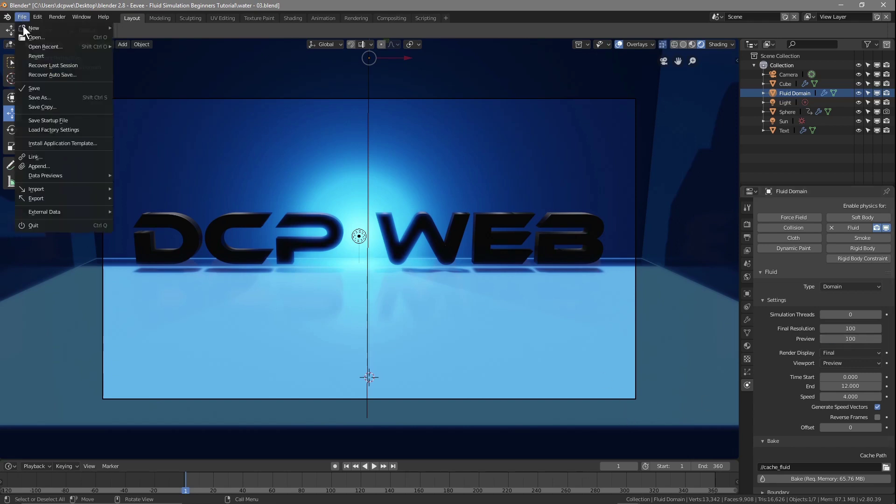
pyautogui.click(49, 89)
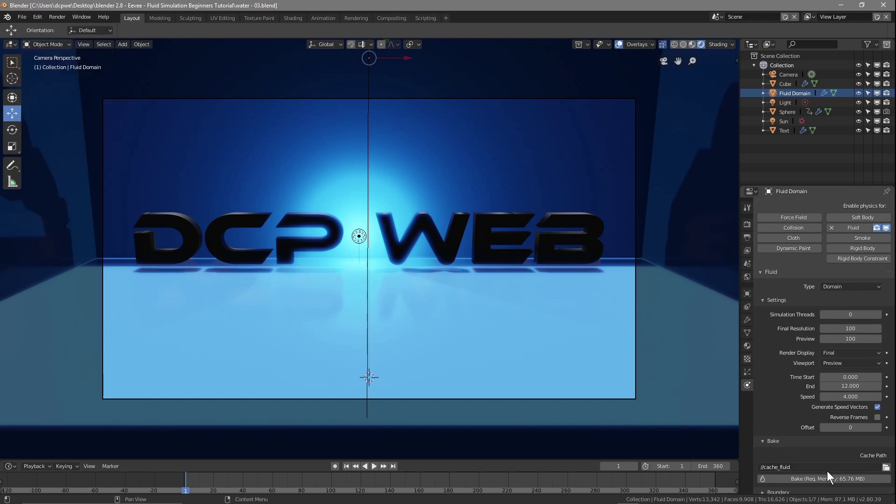
pyautogui.click(817, 476)
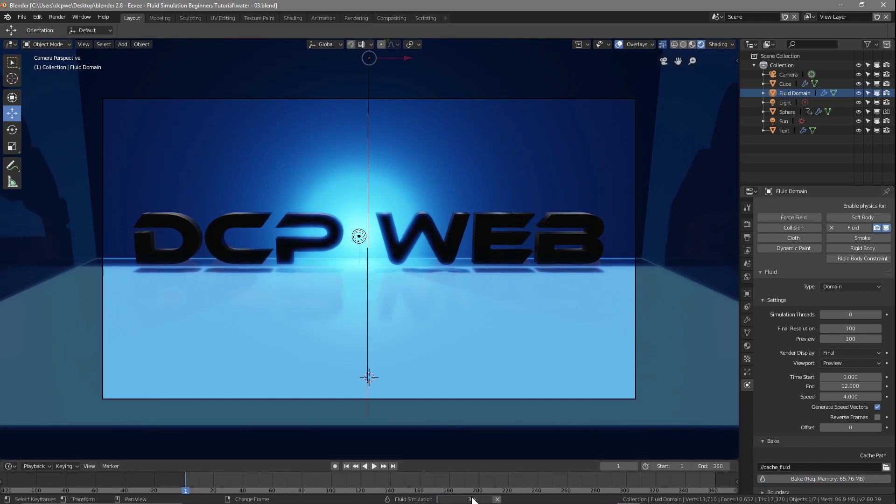
pyautogui.moveTo(472, 500)
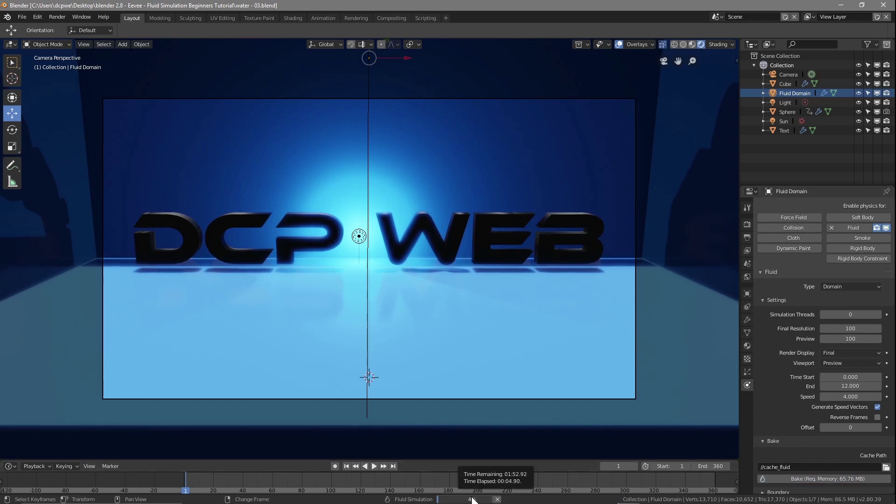
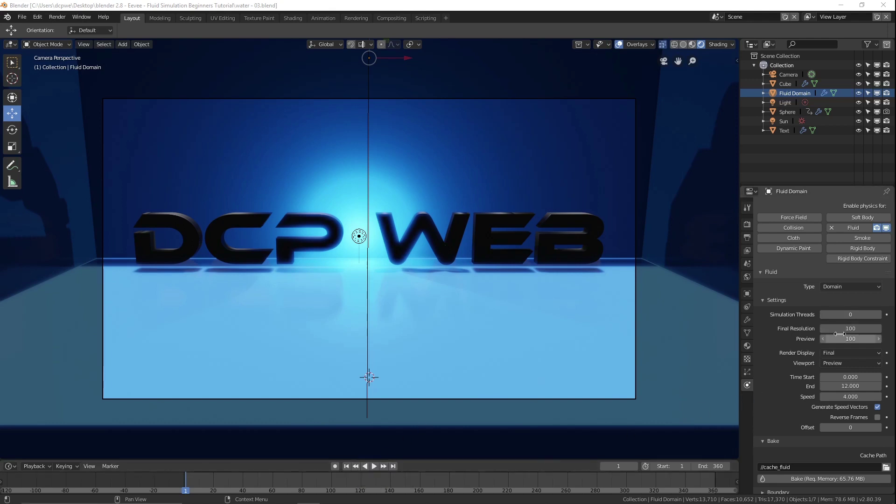
# Step: Play the animation up to frame 122, render that frame as a test image and close the render
pyautogui.click(374, 467)
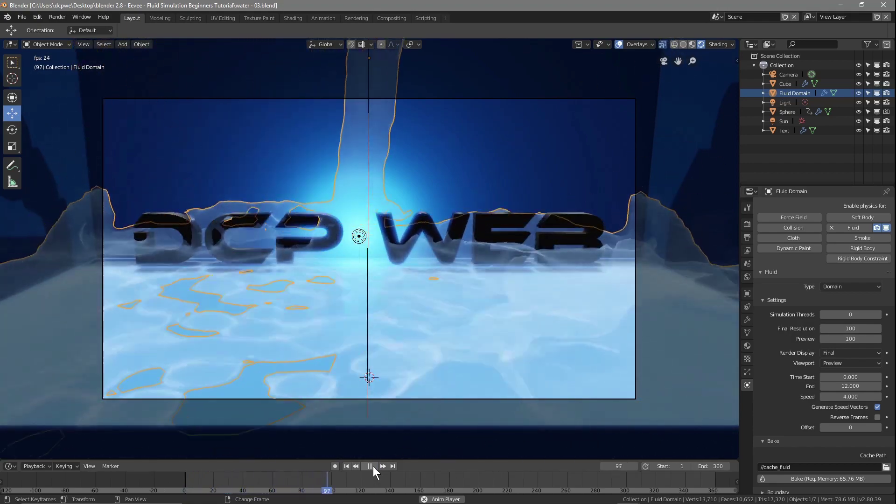
pyautogui.click(369, 466)
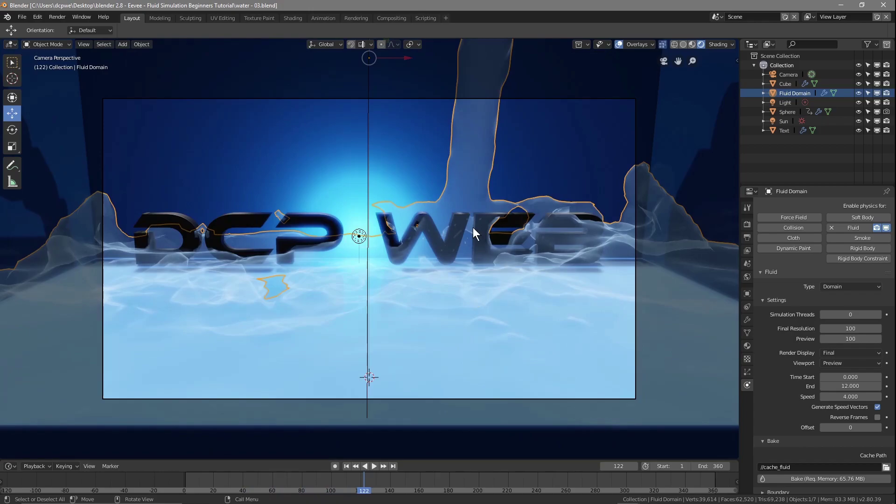
pyautogui.press('F12')
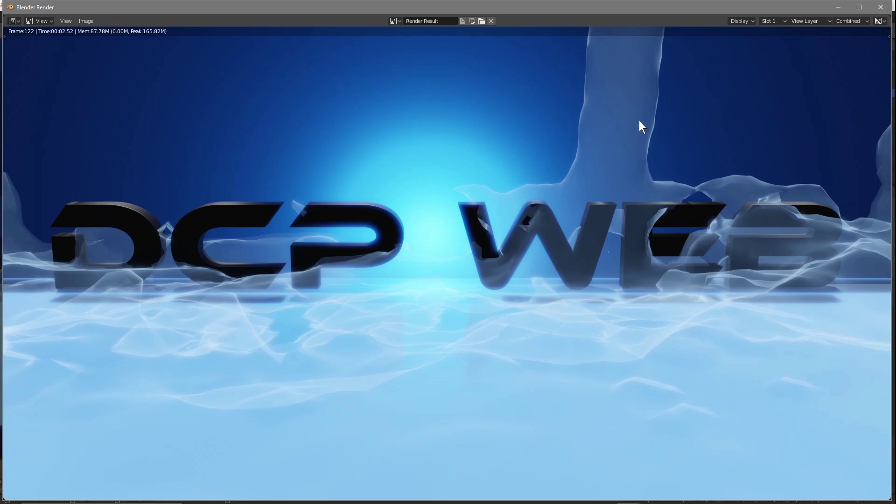
pyautogui.click(877, 8)
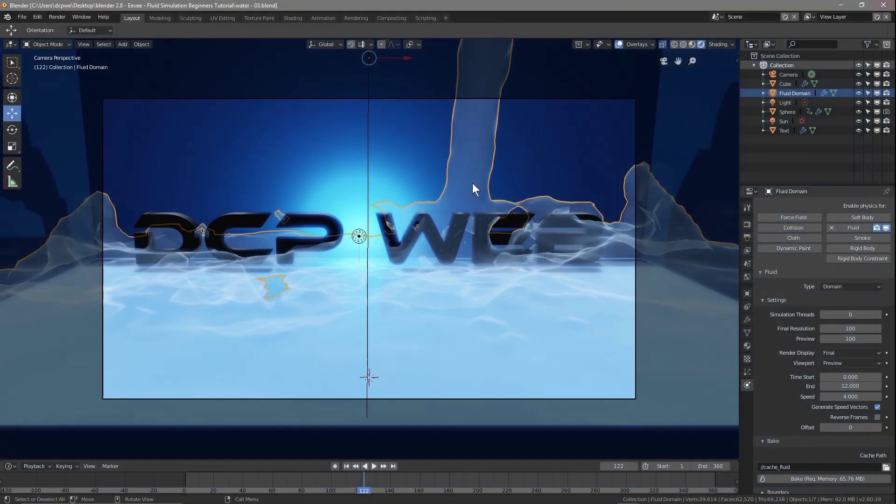
# Step: Hide the viewport overlays and raise the Eevee Bloom radius to about 1.823
pyautogui.click(786, 93)
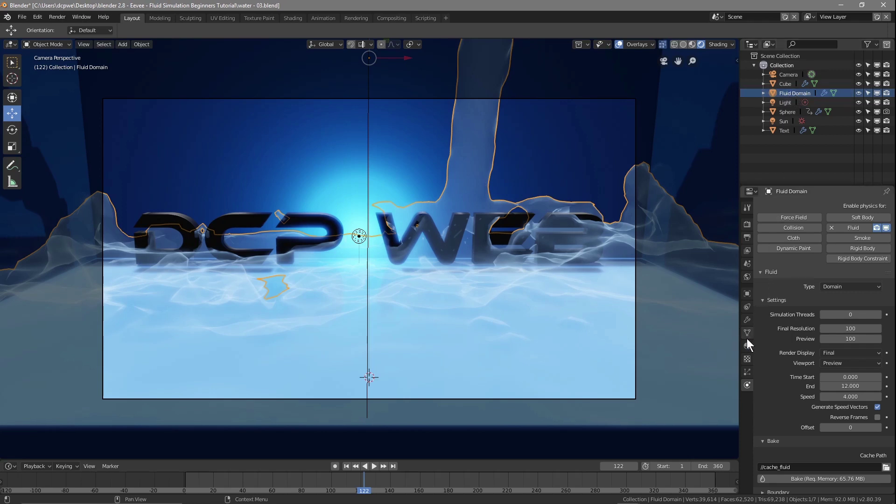
pyautogui.click(618, 44)
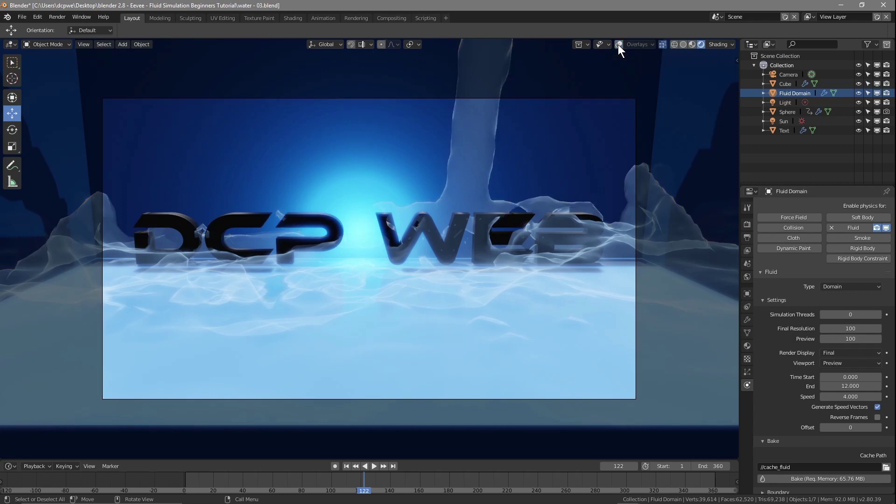
pyautogui.click(618, 44)
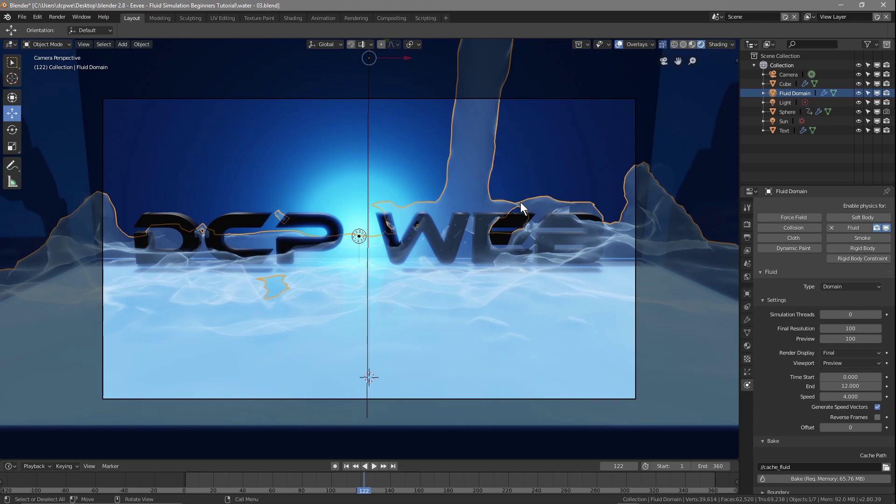
pyautogui.click(618, 44)
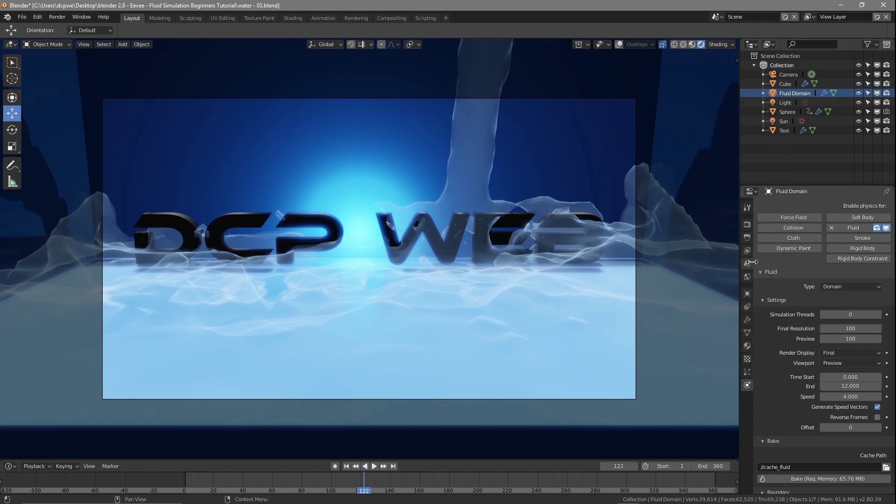
pyautogui.click(745, 225)
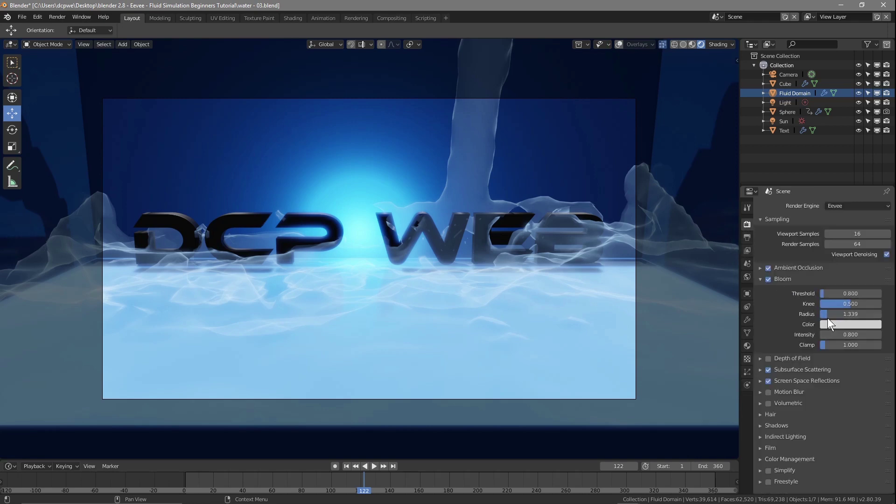
pyautogui.moveTo(825, 311)
pyautogui.mouseDown()
pyautogui.moveTo(852, 311)
pyautogui.moveTo(831, 311)
pyautogui.mouseUp()
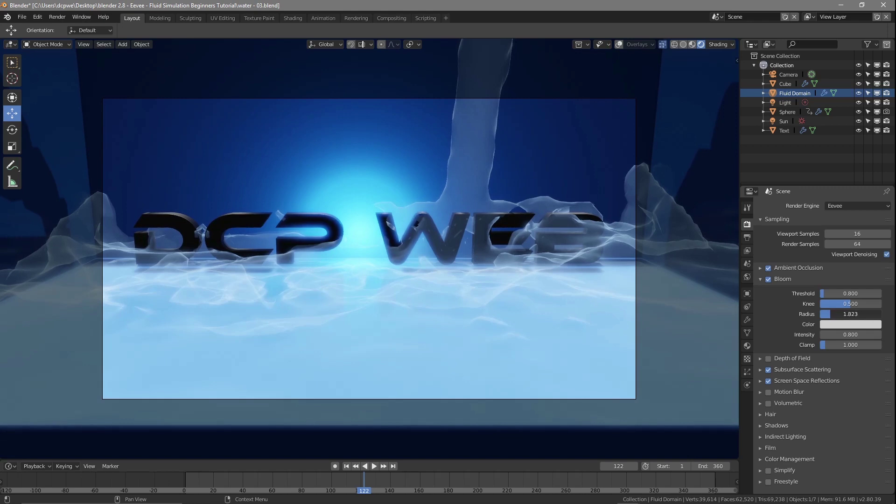
# Step: Change the Fluid Domain Material's colour to a pale cyan with R 0.309, G 0.834 and B 1.000
pyautogui.click(748, 345)
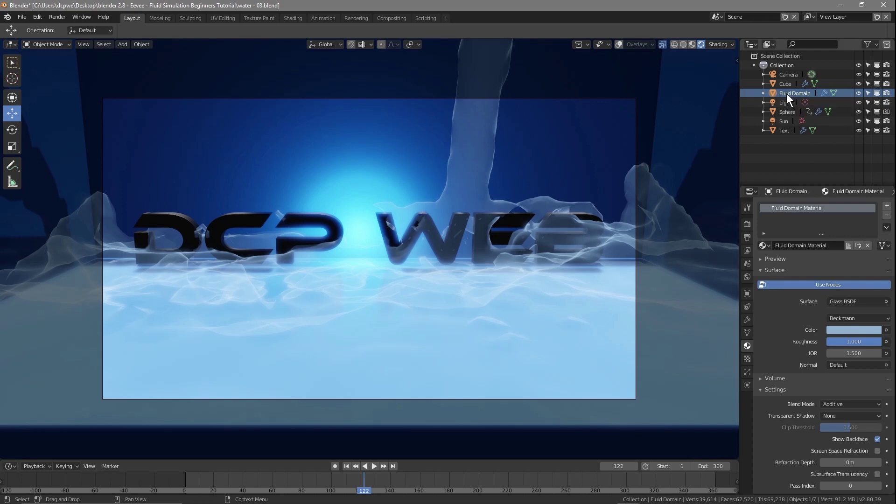
pyautogui.click(852, 330)
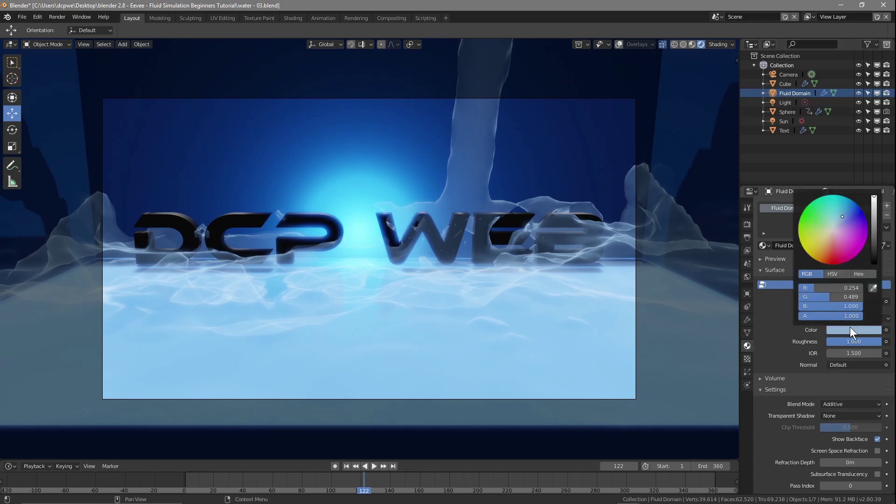
pyautogui.moveTo(833, 245)
pyautogui.mouseDown()
pyautogui.moveTo(840, 211)
pyautogui.moveTo(810, 243)
pyautogui.moveTo(810, 213)
pyautogui.moveTo(838, 227)
pyautogui.moveTo(826, 236)
pyautogui.moveTo(834, 243)
pyautogui.mouseUp()
pyautogui.moveTo(818, 221)
pyautogui.mouseDown()
pyautogui.moveTo(839, 204)
pyautogui.moveTo(836, 227)
pyautogui.moveTo(836, 216)
pyautogui.mouseUp()
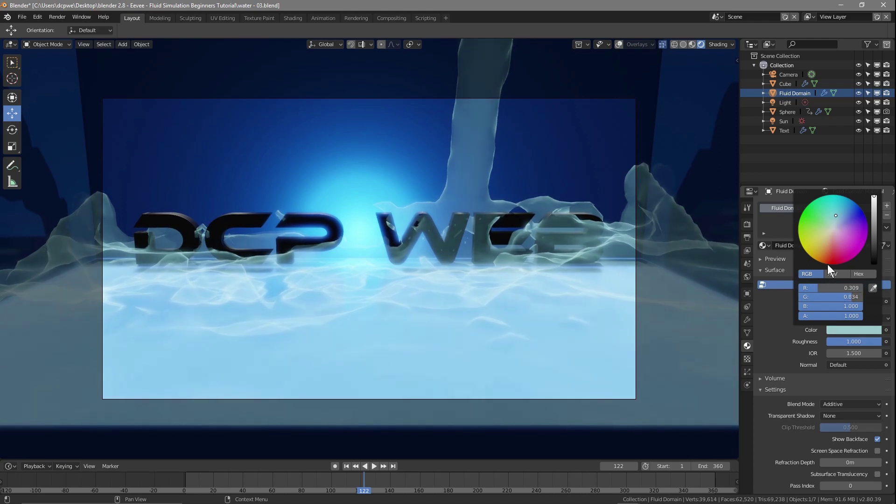
# Step: Lower the Fluid Domain Material's roughness to 0.282 and check it with a test render of frame 122
pyautogui.moveTo(881, 342); pyautogui.dragTo(843, 341)
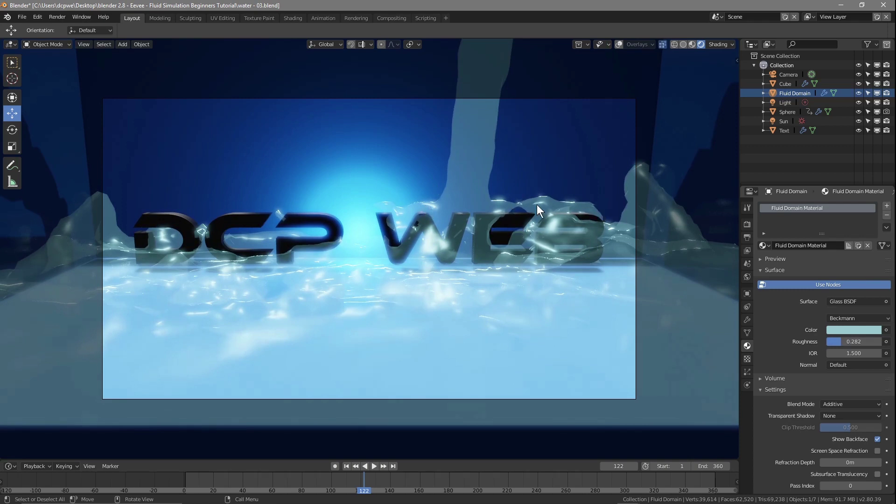
pyautogui.press('F12')
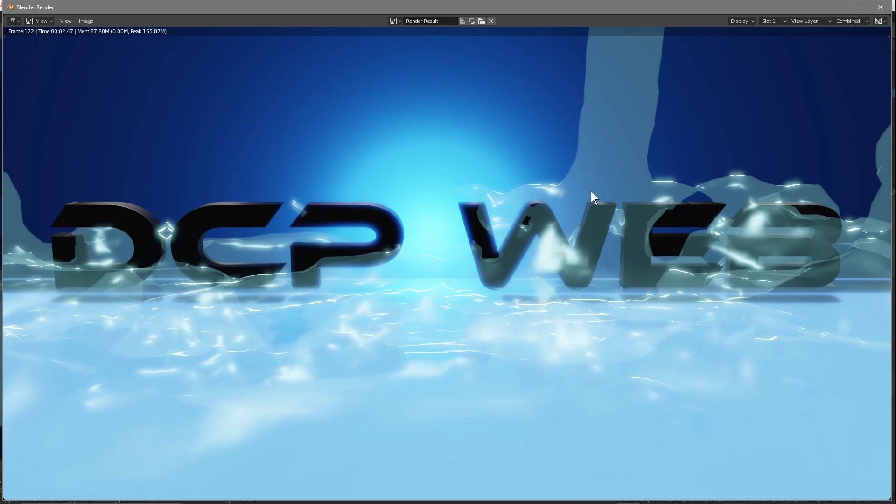
pyautogui.click(881, 7)
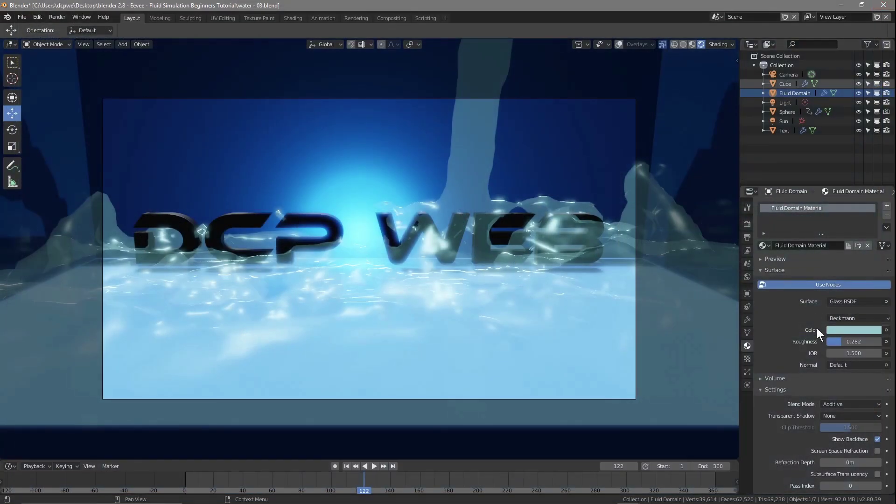
# Step: Try a range of IOR values on the Fluid Domain Material, from 0.000 to above 1.500, ending at 0.900
pyautogui.moveTo(853, 353); pyautogui.dragTo(833, 353)
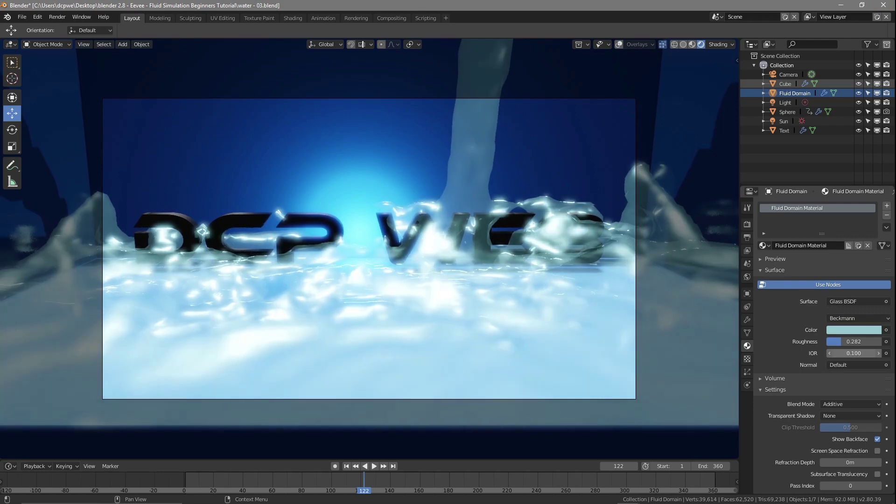
pyautogui.moveTo(854, 354)
pyautogui.mouseDown()
pyautogui.moveTo(875, 353)
pyautogui.moveTo(853, 354)
pyautogui.mouseUp()
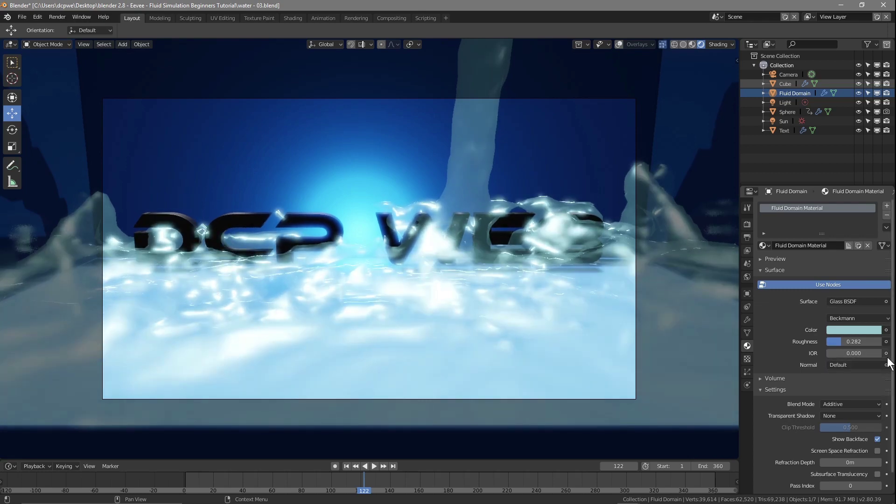
pyautogui.click(880, 353)
pyautogui.click(880, 354)
pyautogui.click(880, 353)
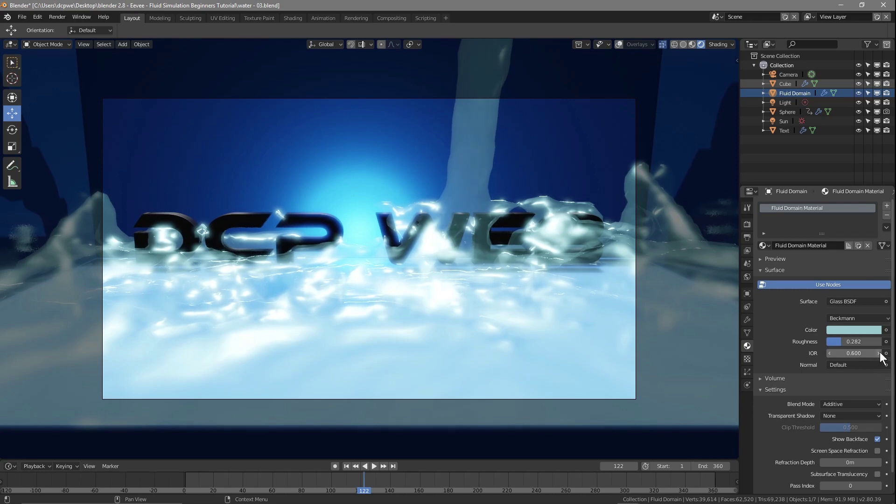
pyautogui.click(880, 353)
pyautogui.click(880, 354)
pyautogui.click(880, 354)
pyautogui.click(880, 353)
pyautogui.click(880, 354)
pyautogui.click(880, 353)
pyautogui.click(880, 354)
pyautogui.click(880, 353)
pyautogui.click(880, 353)
pyautogui.click(880, 353)
pyautogui.click(880, 353)
pyautogui.click(830, 353)
pyautogui.click(830, 353)
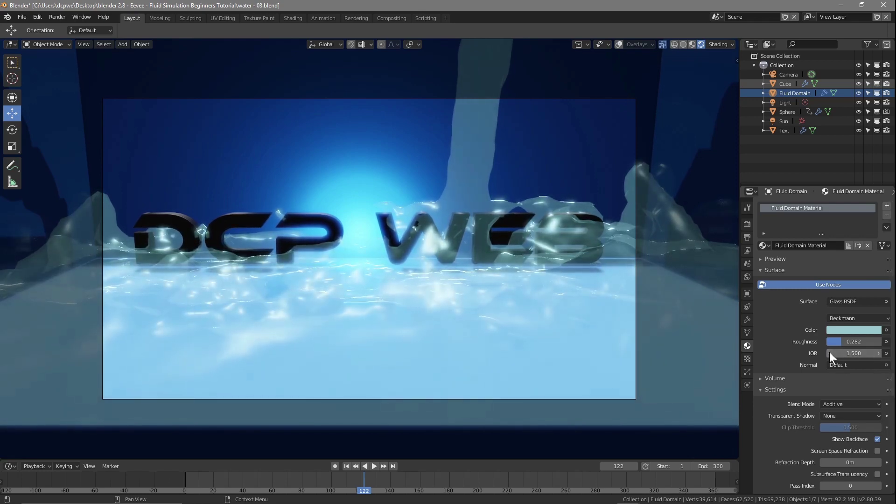
pyautogui.click(829, 354)
pyautogui.click(830, 353)
pyautogui.click(830, 354)
pyautogui.click(830, 354)
pyautogui.click(830, 354)
pyautogui.click(829, 354)
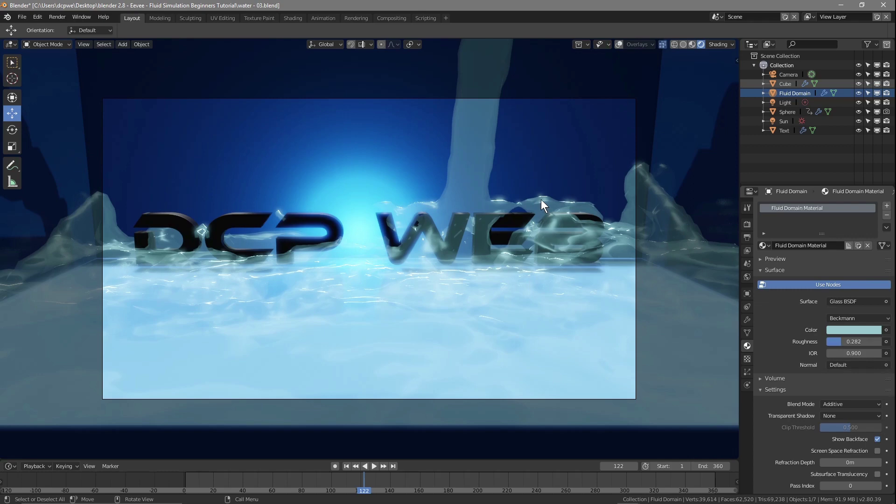
# Step: Move to frame 54, set the Fluid Domain Material's IOR to 1.400 and play the animation
pyautogui.press('space')
pyautogui.moveTo(362, 490); pyautogui.dragTo(264, 490)
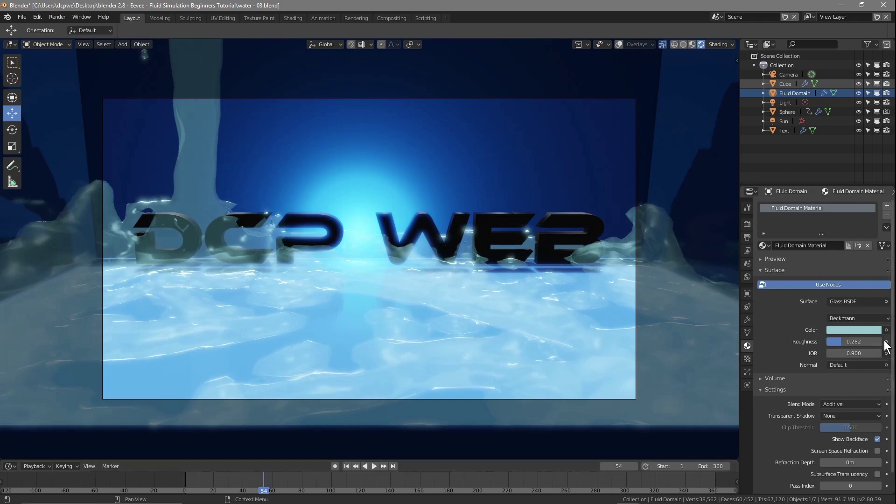
pyautogui.moveTo(878, 354); pyautogui.dragTo(878, 357)
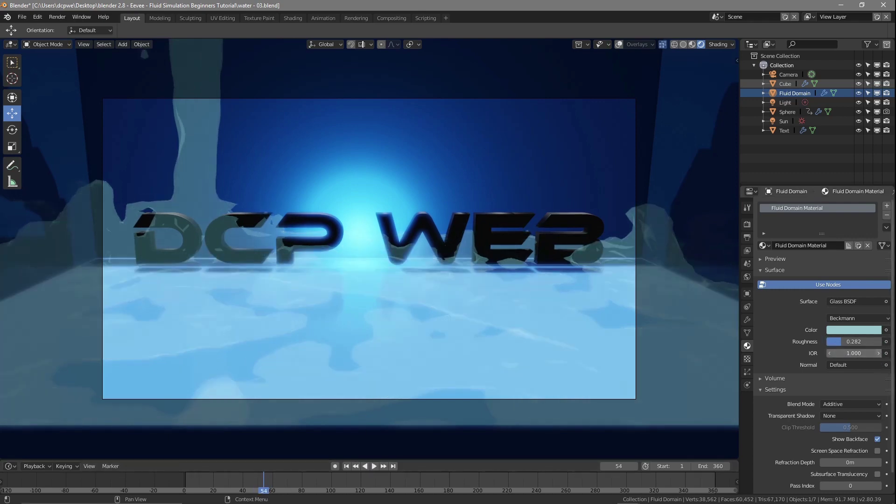
pyautogui.click(879, 355)
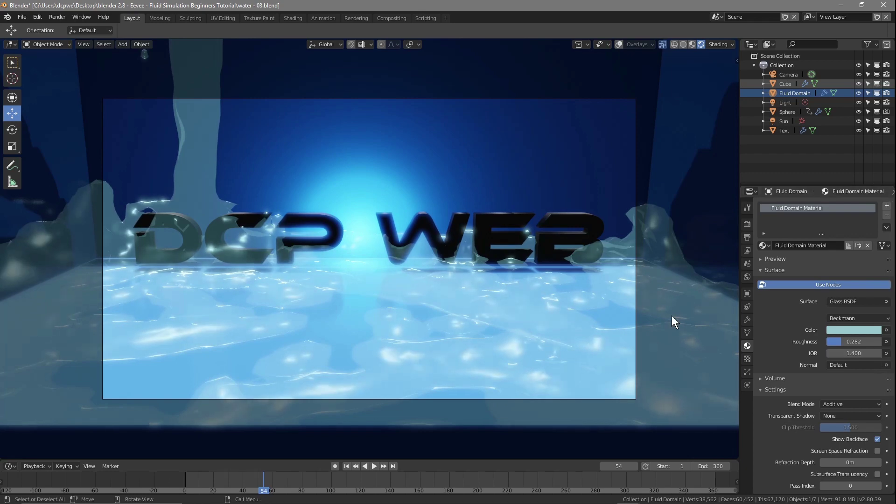
pyautogui.press('space')
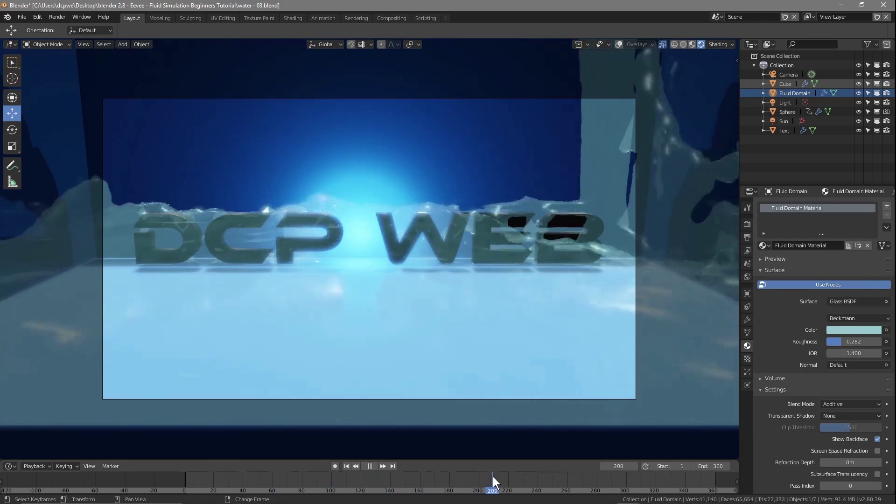
# Step: Scrub the animation to frame 42 and try the Fluid Domain Material's roughness at 1.000
pyautogui.click(316, 476)
pyautogui.moveTo(317, 475); pyautogui.dragTo(246, 481)
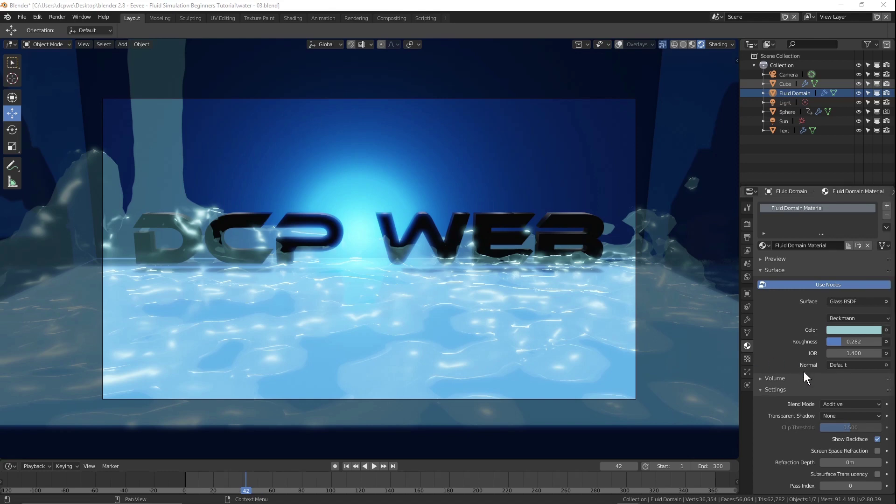
pyautogui.scroll(-1, 809, 381)
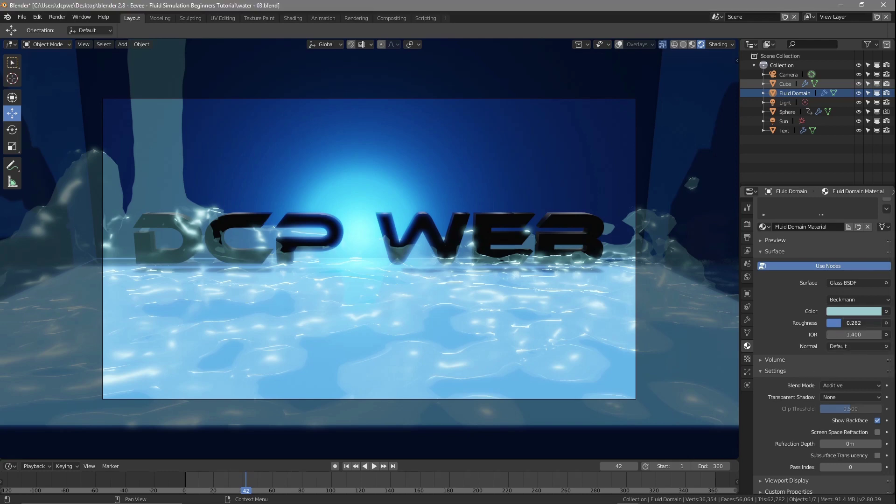
pyautogui.moveTo(842, 323); pyautogui.dragTo(882, 323)
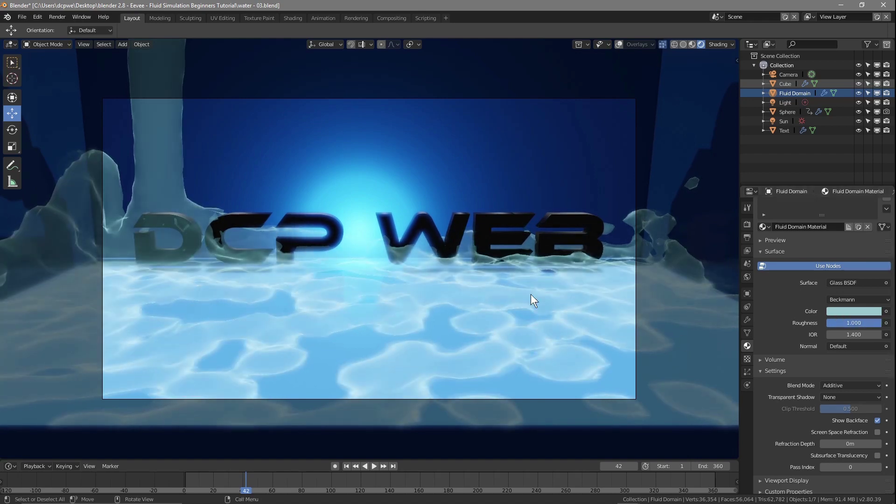
# Step: Switch to the desktop, play the rendered water video for comparison, close it and return to the Blender scene
pyautogui.click(840, 4)
pyautogui.doubleClick(796, 16)
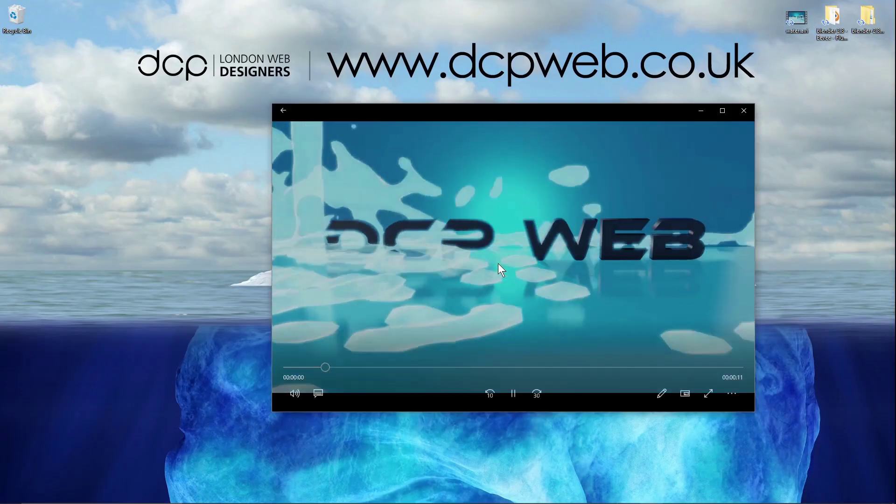
pyautogui.click(512, 390)
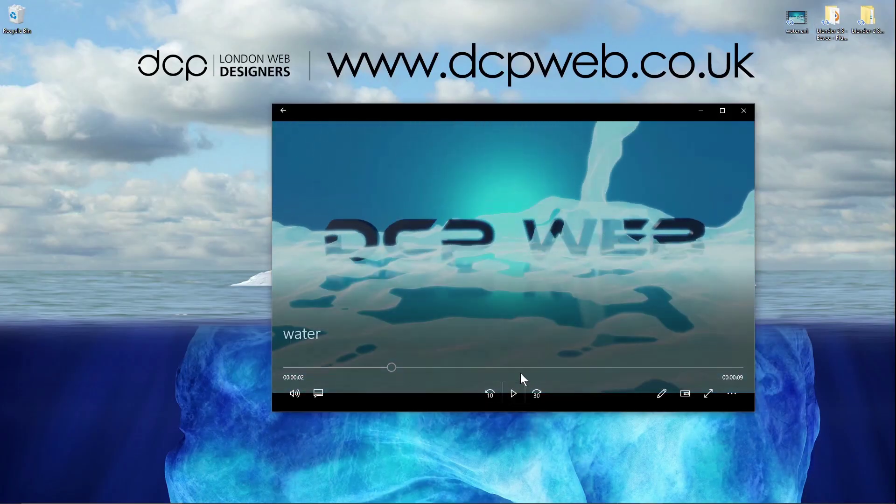
pyautogui.click(752, 113)
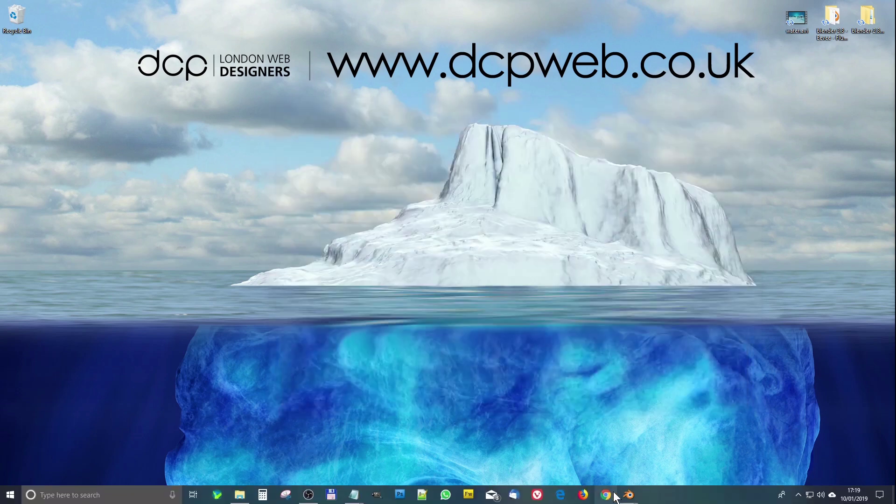
pyautogui.moveTo(630, 495)
pyautogui.click(656, 456)
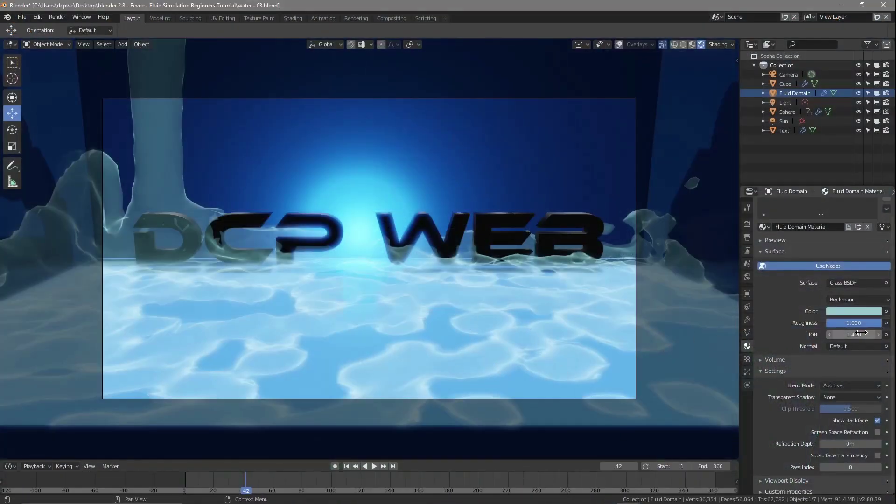
# Step: Try an IOR of 1.500 on the Fluid Domain Material and scrub the animation back to frame 26
pyautogui.moveTo(853, 335)
pyautogui.mouseDown()
pyautogui.moveTo(836, 335)
pyautogui.moveTo(853, 334)
pyautogui.mouseUp()
pyautogui.click(878, 335)
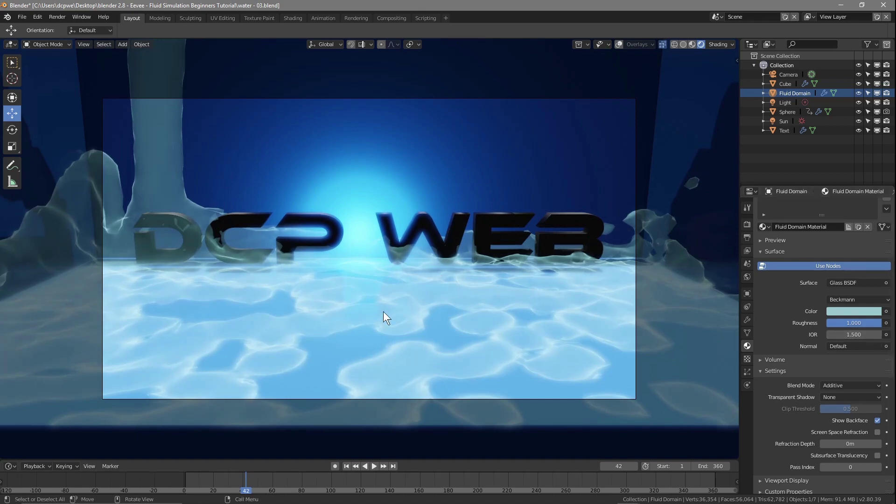
pyautogui.moveTo(243, 489); pyautogui.dragTo(222, 495, button='right')
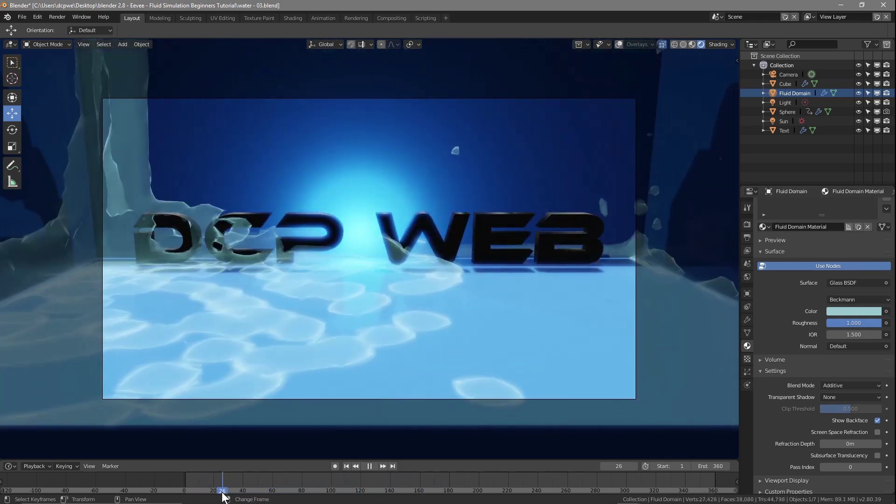
# Step: Set the Fluid Domain Material's roughness to 0.209 and IOR to 0.800, and preview the animation up to frame 141
pyautogui.moveTo(856, 321); pyautogui.dragTo(804, 322)
pyautogui.moveTo(855, 334); pyautogui.dragTo(849, 334)
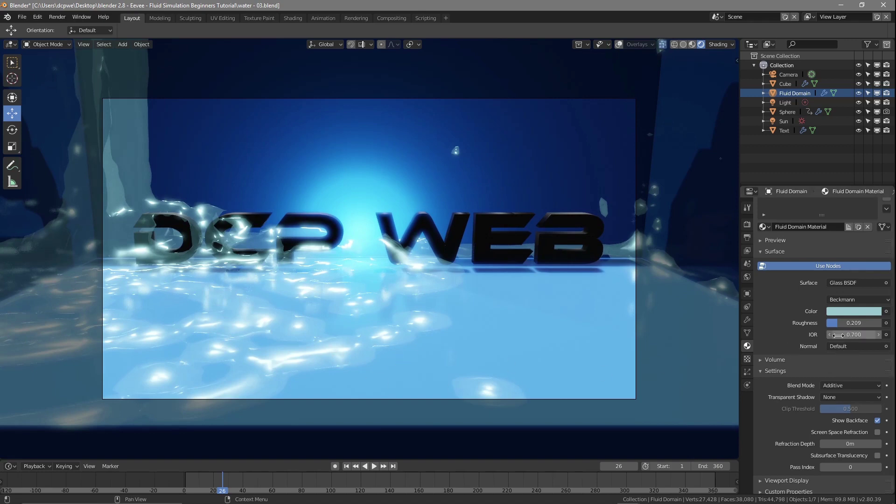
pyautogui.click(879, 335)
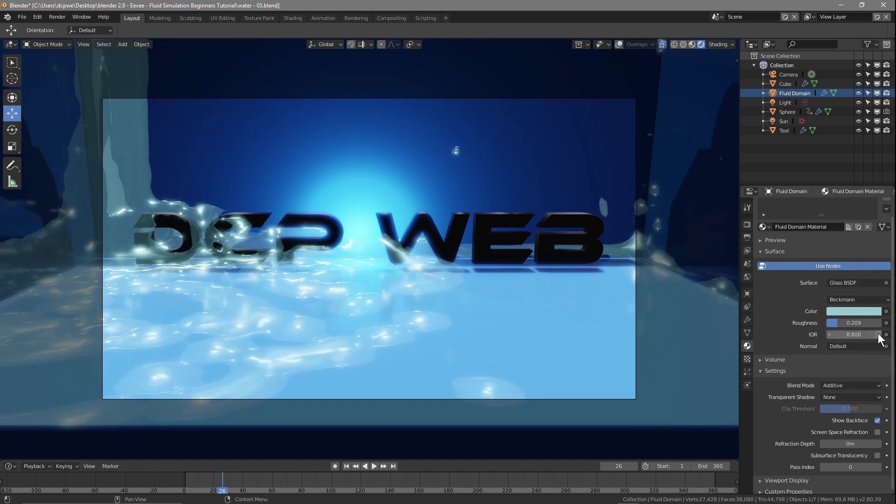
pyautogui.click(374, 467)
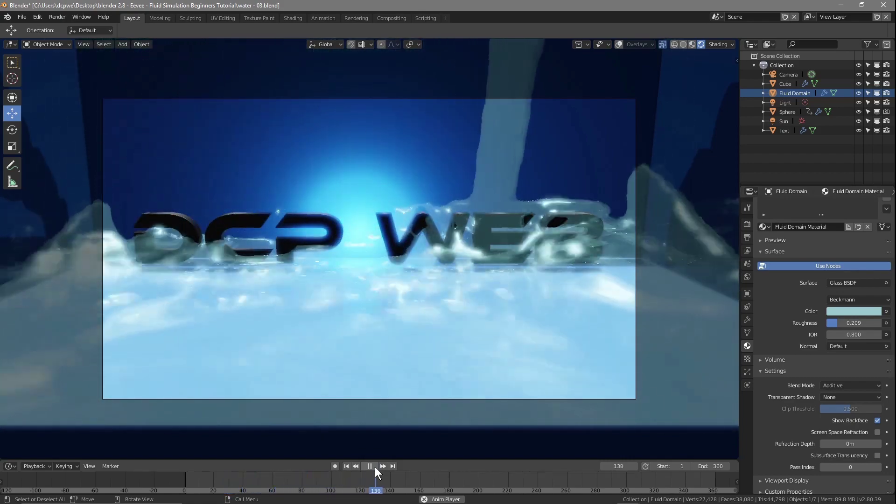
pyautogui.click(375, 467)
# Step: Inspect the water tank from outside the camera view and turn the viewport overlays on
pyautogui.scroll(-6, 481, 133)
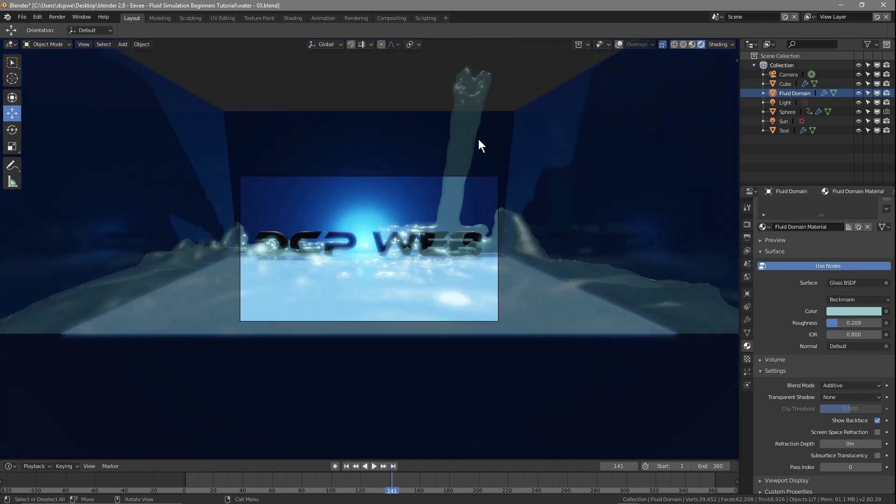
pyautogui.scroll(3, 476, 142)
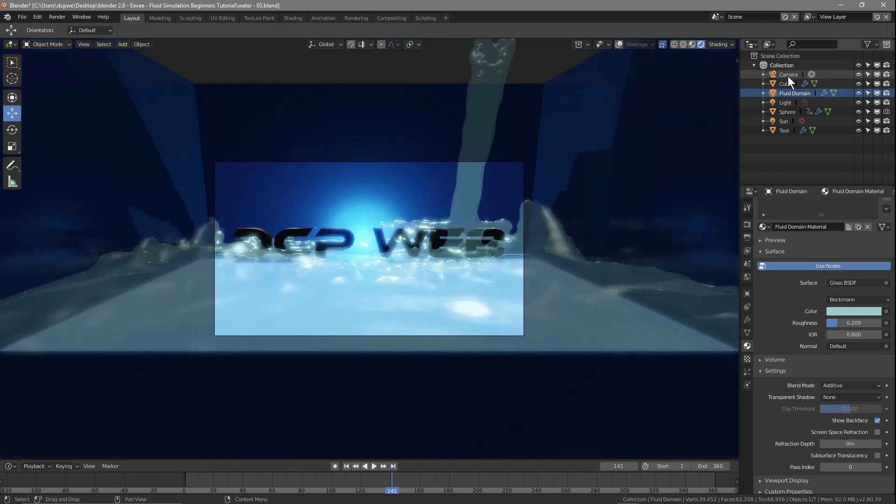
pyautogui.scroll(3, 380, 225)
pyautogui.moveTo(380, 225); pyautogui.dragTo(384, 227, button='middle')
pyautogui.scroll(-10, 385, 227)
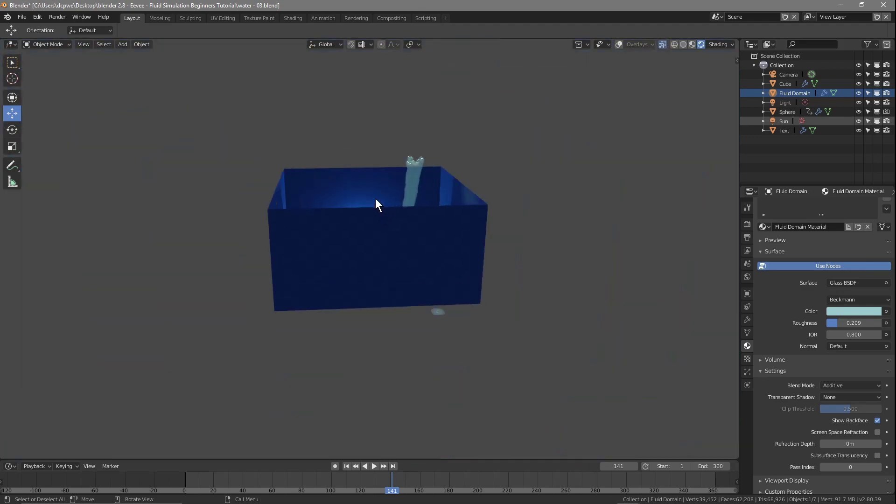
pyautogui.scroll(4, 375, 198)
pyautogui.scroll(-2, 376, 199)
pyautogui.moveTo(378, 200); pyautogui.dragTo(411, 222, button='middle')
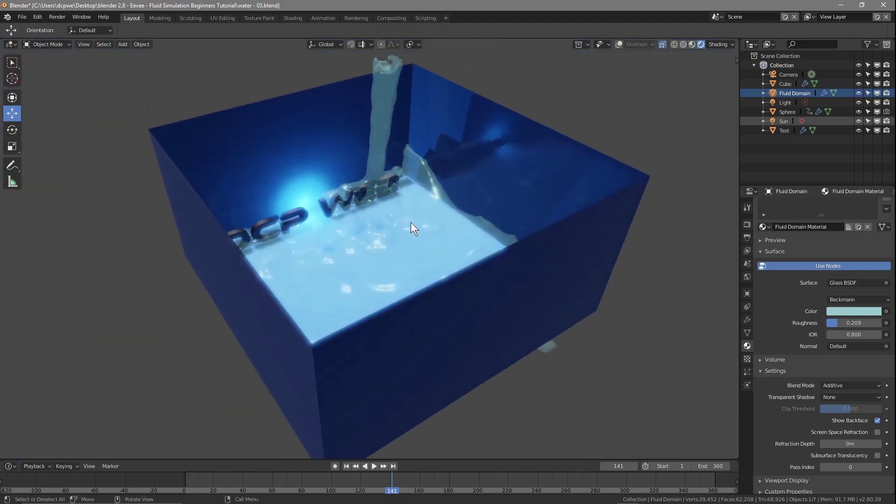
pyautogui.click(619, 43)
pyautogui.moveTo(460, 178); pyautogui.dragTo(421, 186, button='middle')
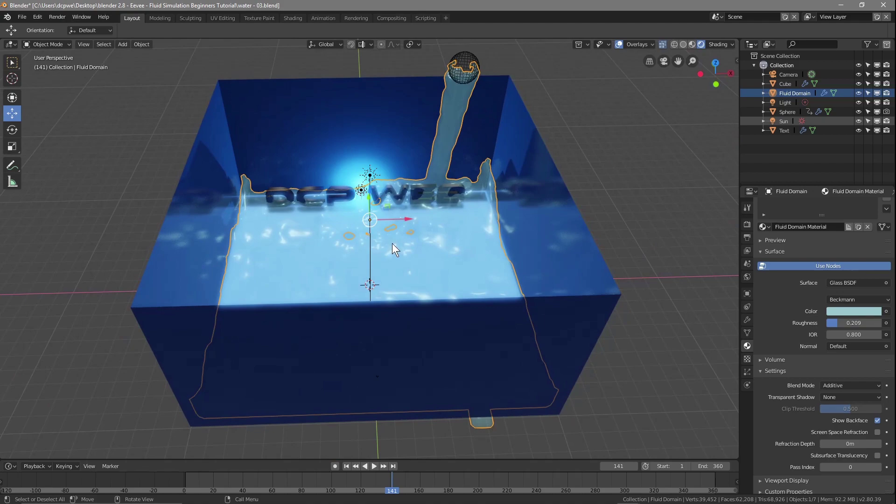
pyautogui.moveTo(408, 289); pyautogui.dragTo(376, 282, button='middle')
# Step: Scrub back to frame 2 and play the animation through the camera view up to frame 61
pyautogui.moveTo(385, 491); pyautogui.dragTo(190, 476, button='right')
pyautogui.press('Escape')
pyautogui.press('KP_0')
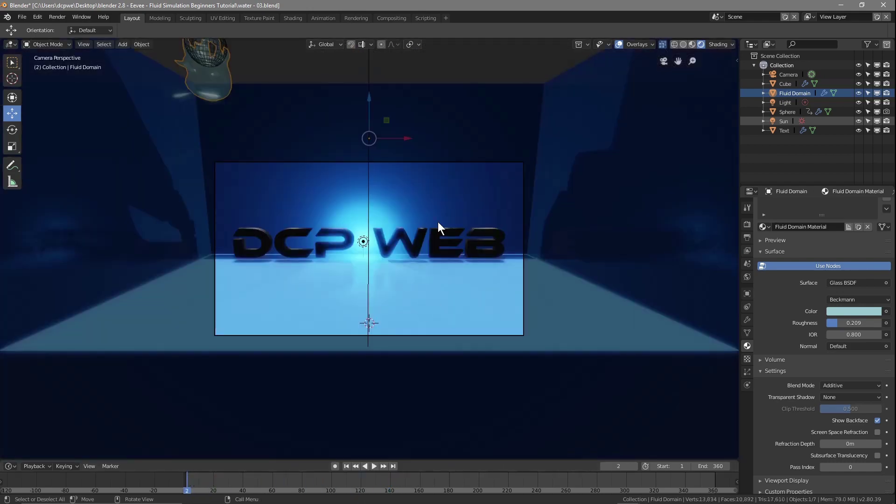
pyautogui.press('space')
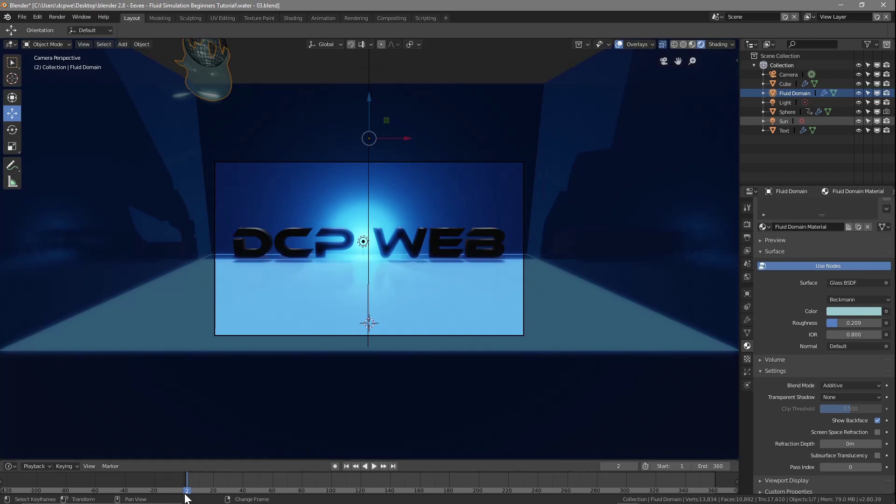
pyautogui.press('space')
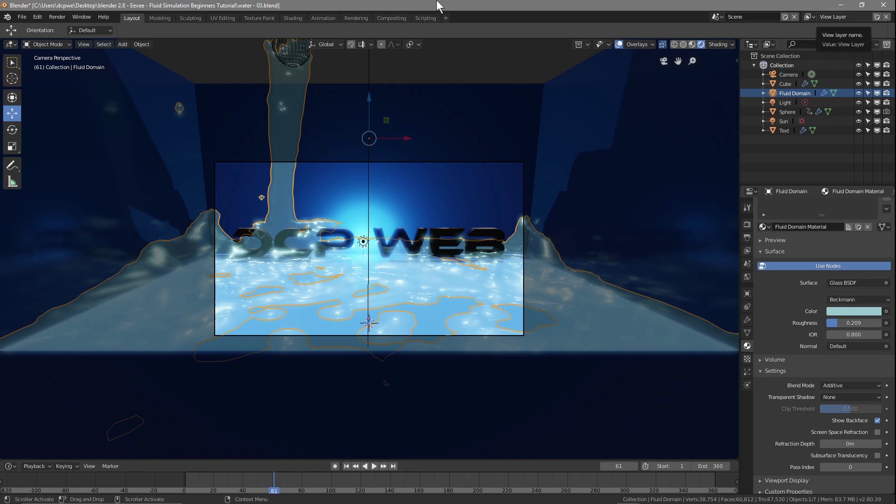
# Step: Save the water - 03.blend file and minimise Blender
pyautogui.click(22, 16)
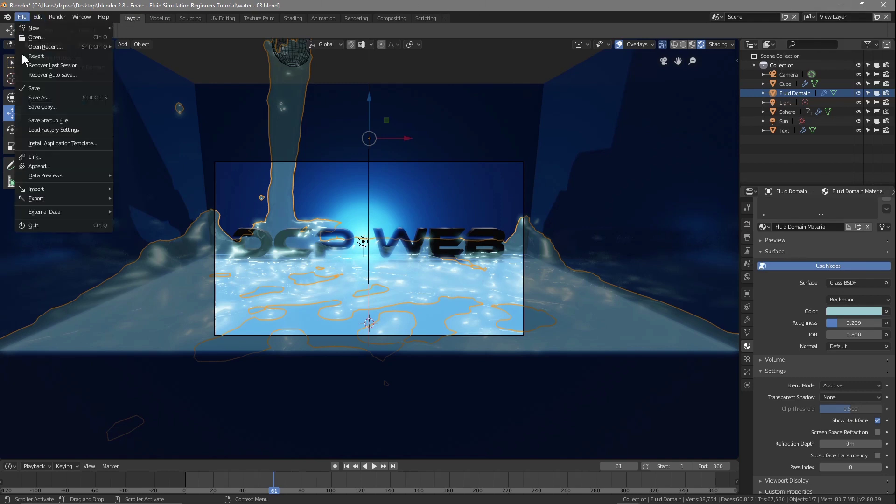
pyautogui.click(28, 88)
pyautogui.click(846, 6)
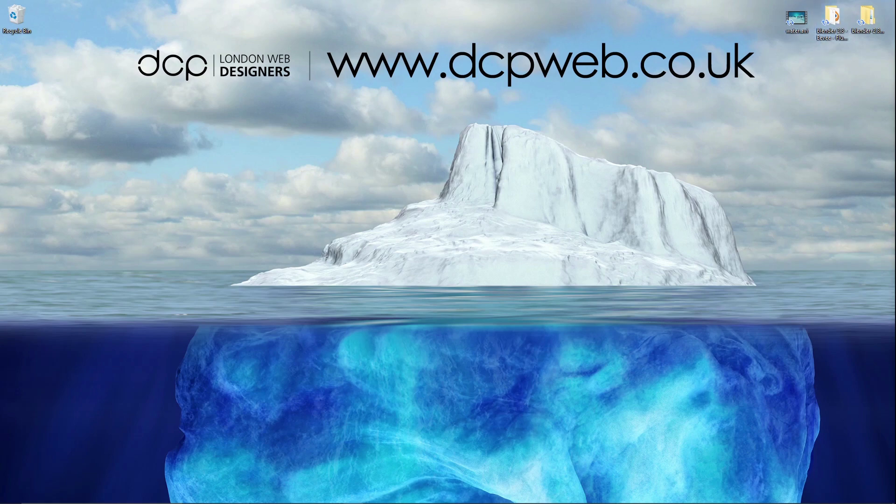
pyautogui.press('super')
pyautogui.press('super')
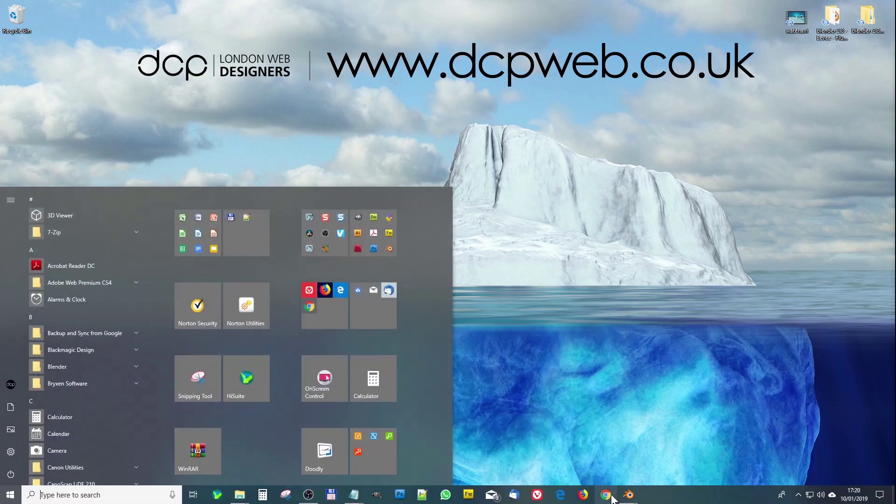
pyautogui.click(609, 496)
pyautogui.write('https://unsplash.com/photos/KVVpx8M10OY')
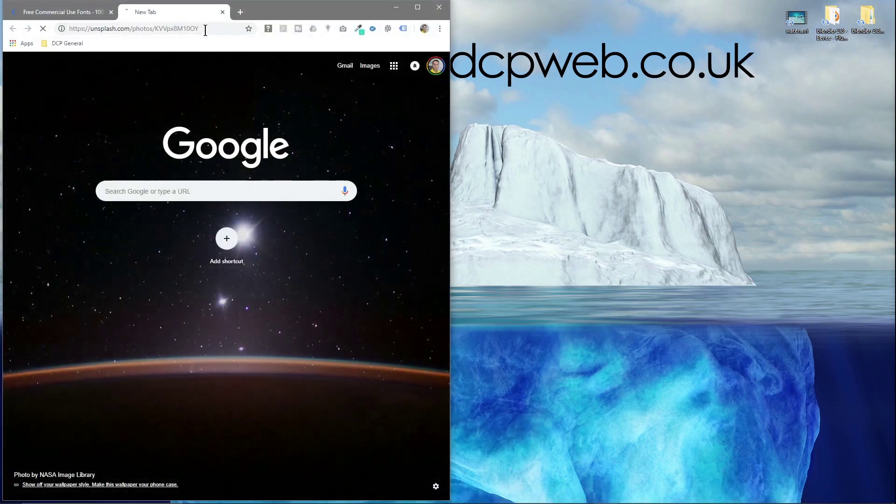
pyautogui.press('Return')
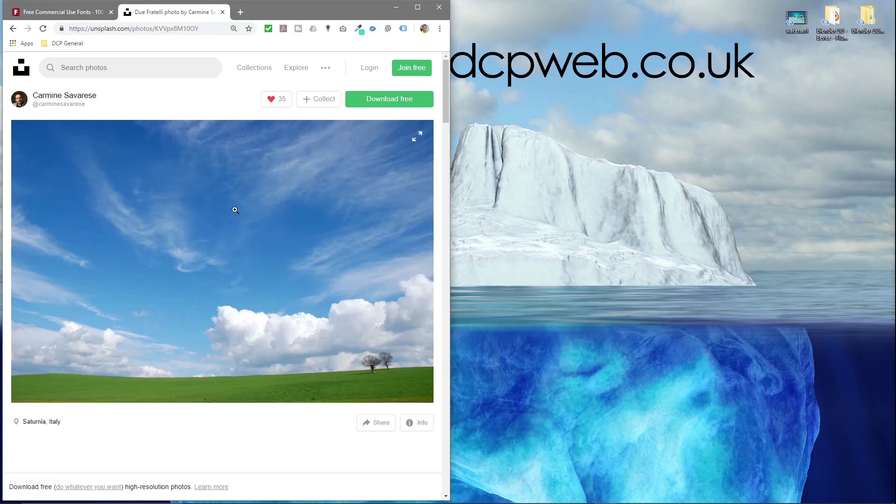
pyautogui.click(399, 102)
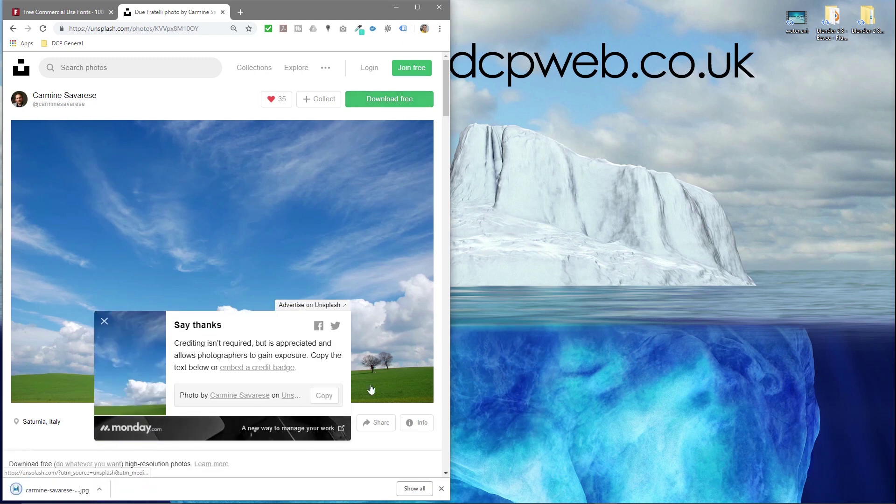
# Step: Copy the downloaded sky photo into the "blender 2.8 - Eevee - Fluid Simulation Beginners Tutorial" folder and close the browser
pyautogui.click(833, 23)
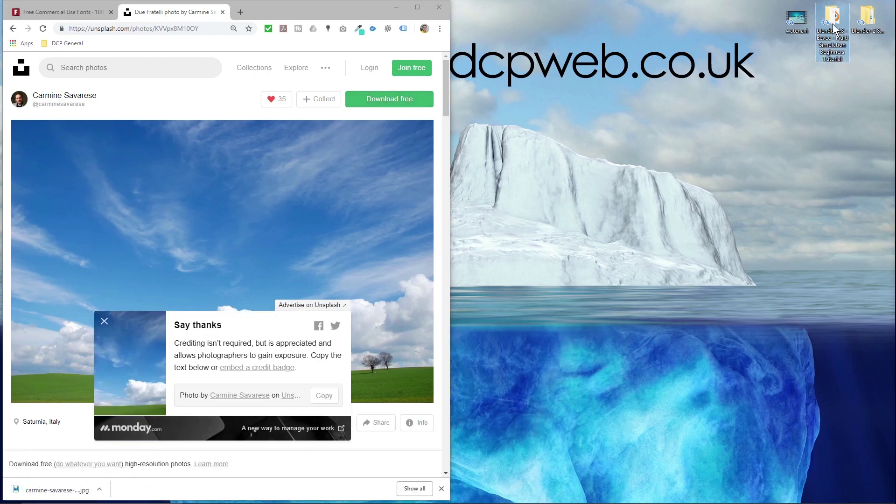
pyautogui.moveTo(542, 65); pyautogui.dragTo(602, 62)
pyautogui.moveTo(56, 490); pyautogui.dragTo(594, 224)
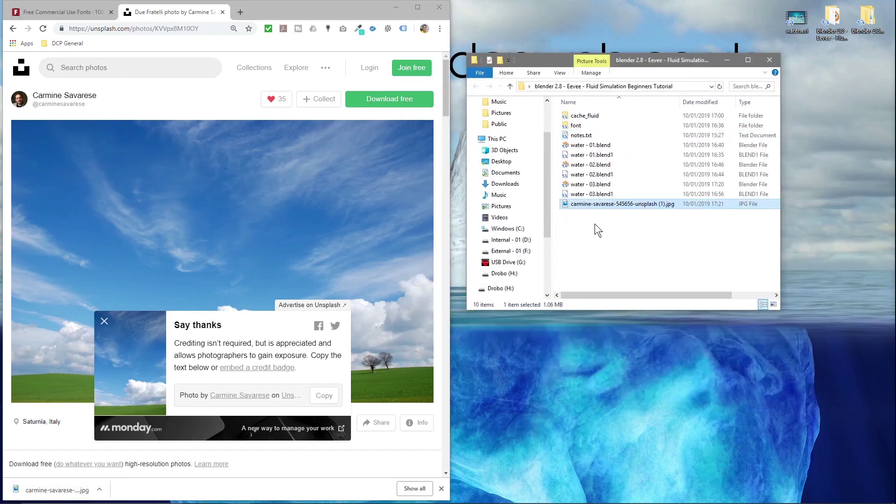
pyautogui.click(435, 9)
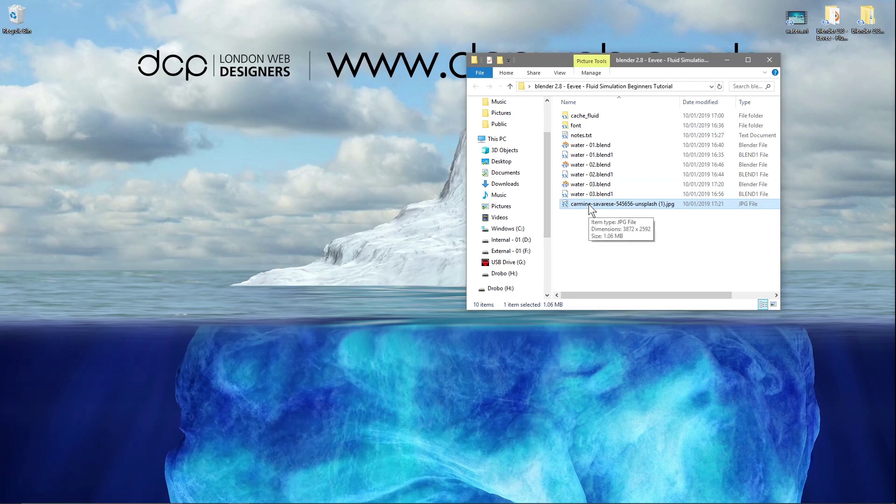
# Step: Create a new subfolder named lighting in the tutorial project folder
pyautogui.rightClick(593, 231)
pyautogui.moveTo(685, 356)
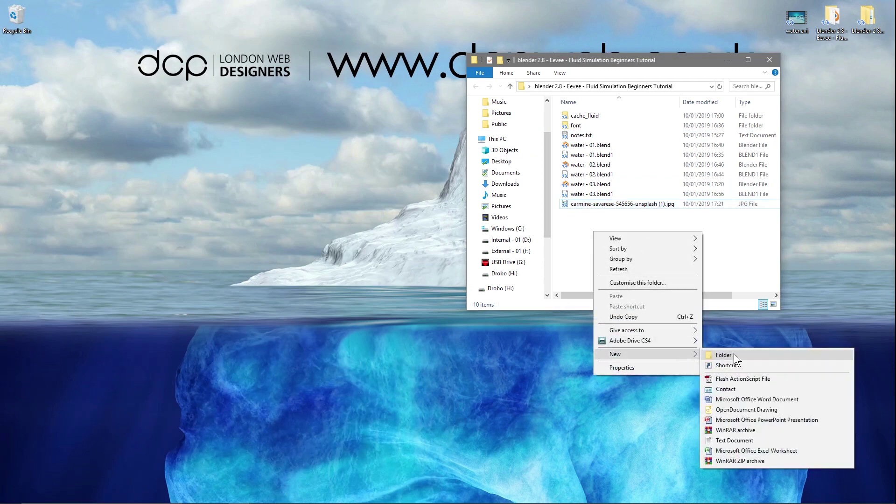
pyautogui.click(734, 354)
pyautogui.write('ight')
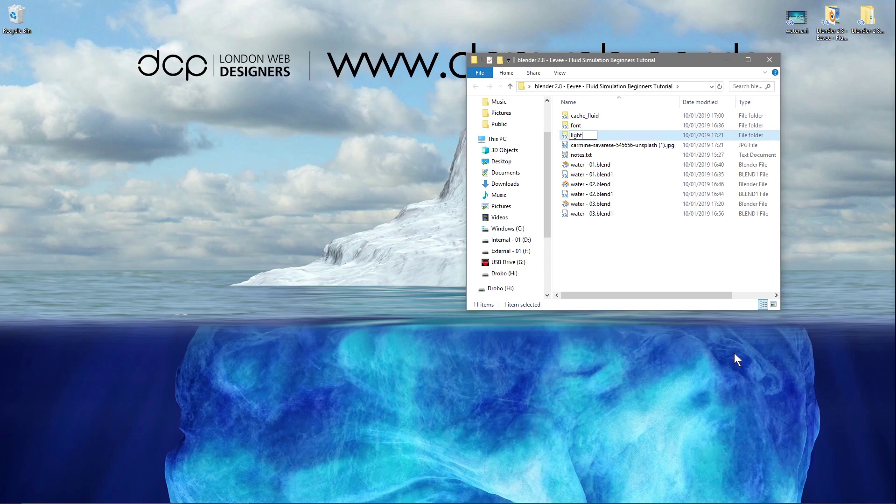
pyautogui.write('ing')
pyautogui.press('Return')
# Step: Move the downloaded sky JPG into the lighting folder and switch back to Blender's water - 03.blend window
pyautogui.moveTo(599, 146); pyautogui.dragTo(586, 135)
pyautogui.doubleClick(587, 135)
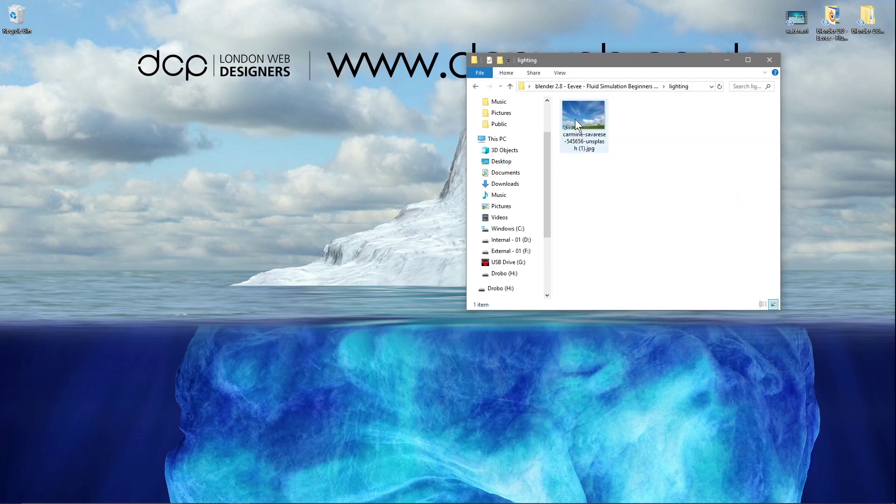
pyautogui.click(476, 87)
pyautogui.click(621, 245)
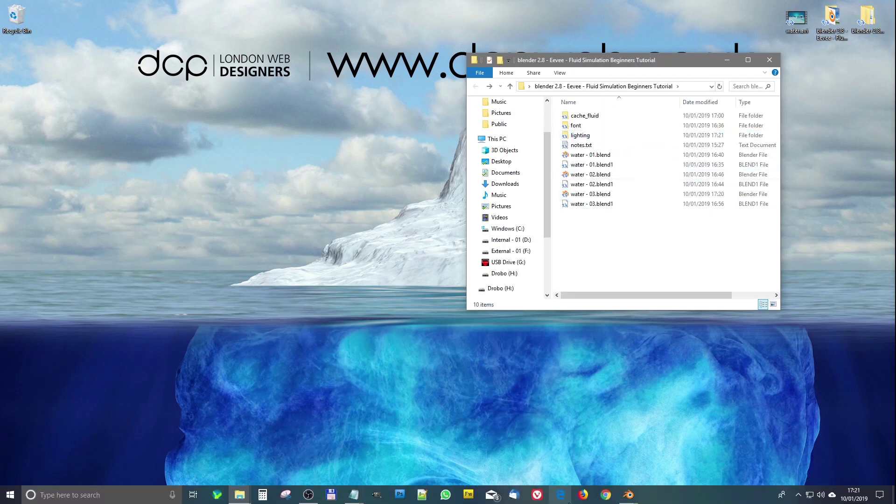
pyautogui.click(631, 496)
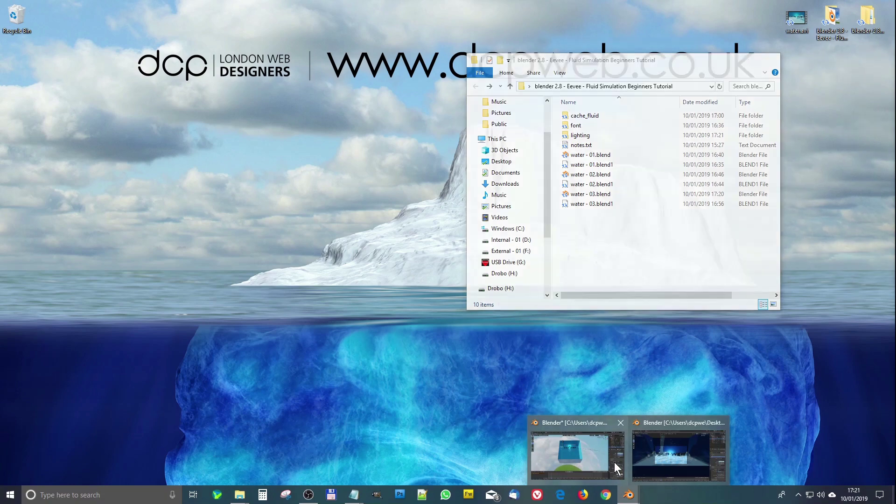
pyautogui.click(668, 453)
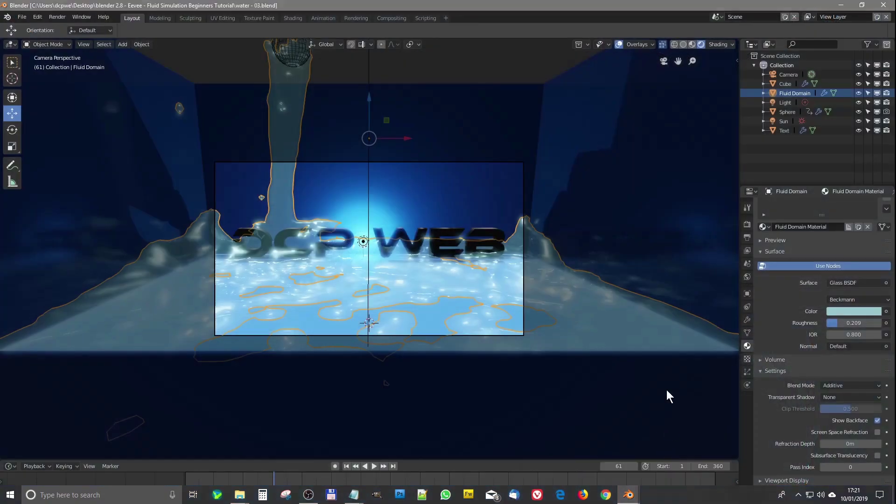
# Step: Enable nodes for the World surface and keep Background as its shader
pyautogui.click(747, 276)
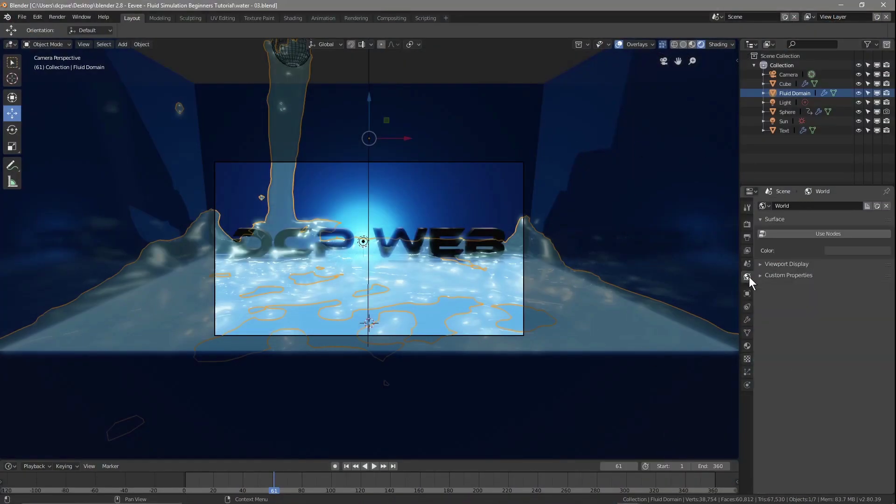
pyautogui.click(832, 234)
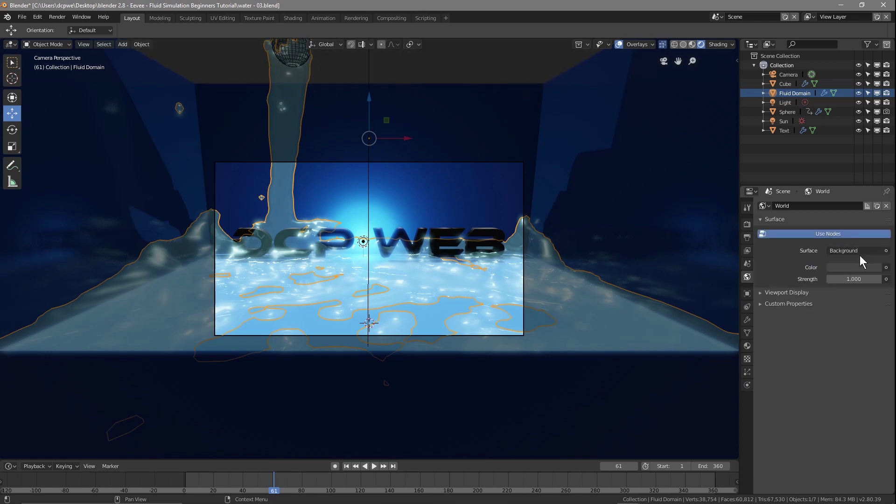
pyautogui.click(886, 250)
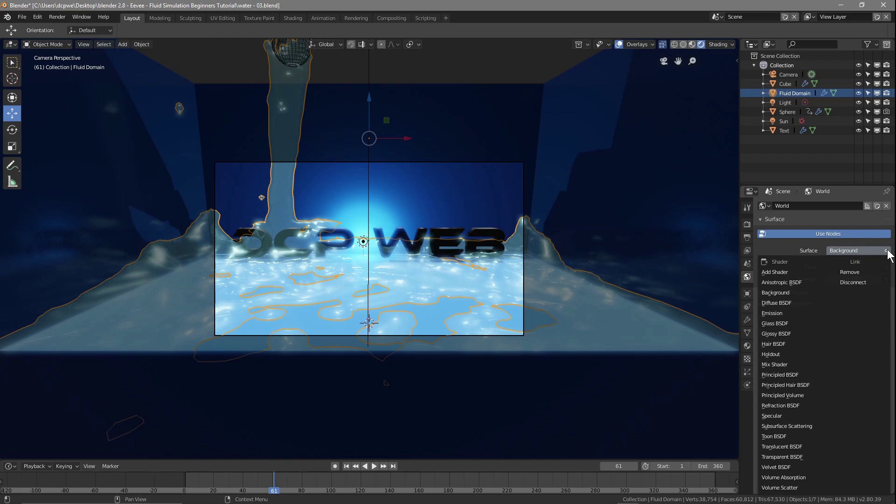
pyautogui.click(887, 251)
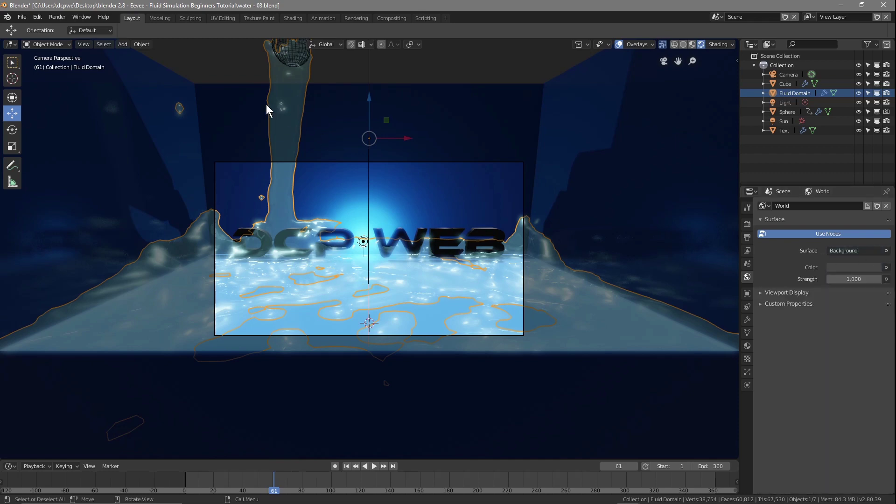
# Step: Display the World node tree in the Shading workspace and space out the Background and World Output nodes
pyautogui.click(295, 18)
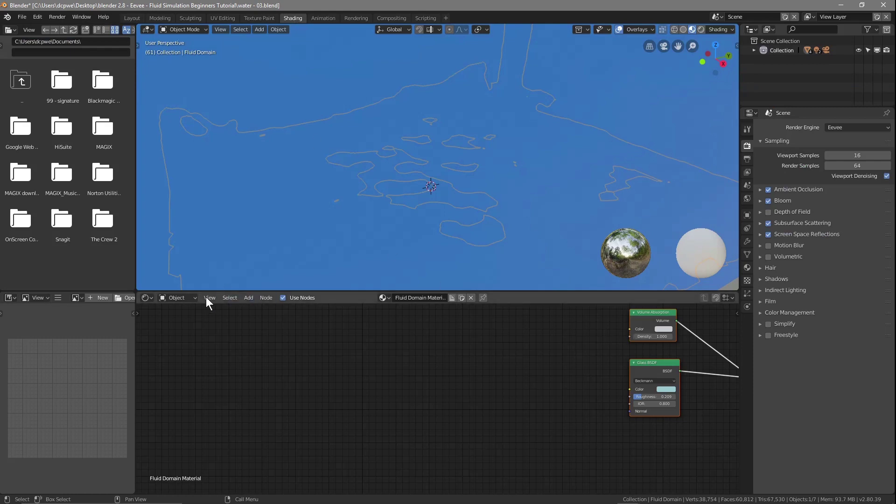
pyautogui.click(177, 298)
pyautogui.click(174, 276)
pyautogui.moveTo(388, 312); pyautogui.dragTo(355, 322)
pyautogui.moveTo(477, 311); pyautogui.dragTo(490, 337)
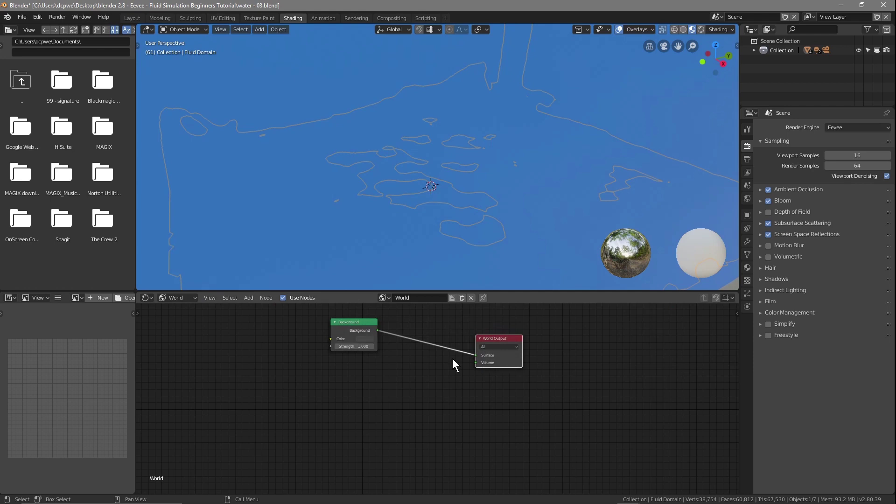
# Step: Show the scene in rendered shading through the camera and delete the World's Background node
pyautogui.click(350, 321)
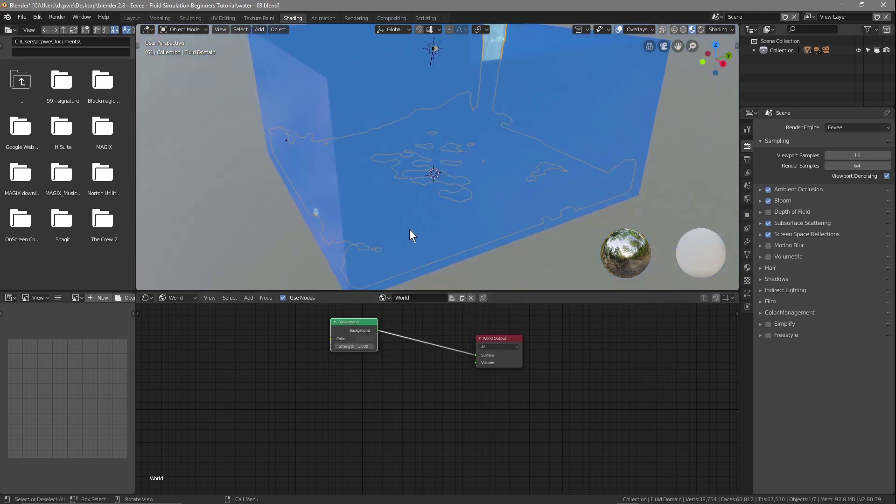
pyautogui.click(701, 29)
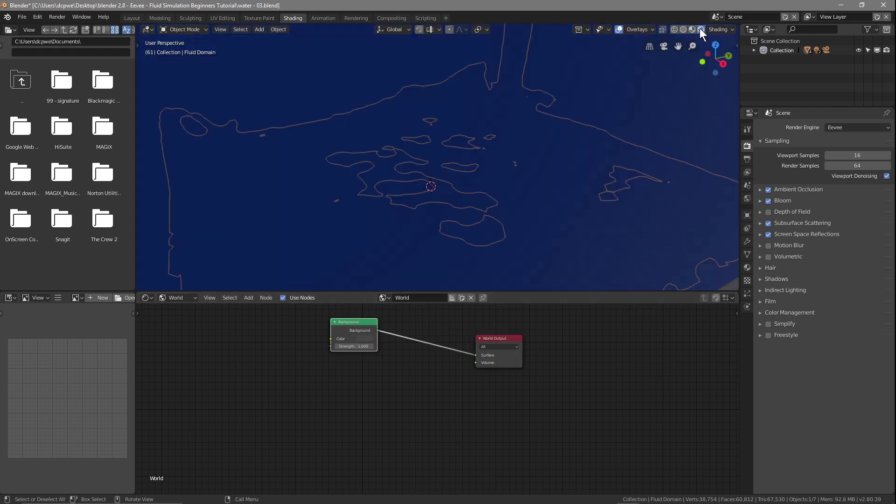
pyautogui.press('KP_0')
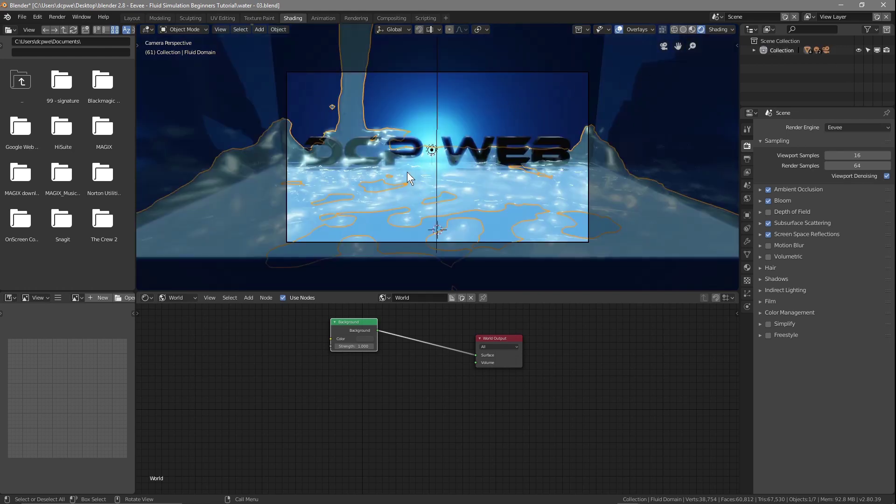
pyautogui.press('x')
pyautogui.rightClick(361, 325)
# Step: Try out an Environment Texture node beside World Output, arrange both nodes, and delete the texture node again
pyautogui.hotkey('shift', 'a')
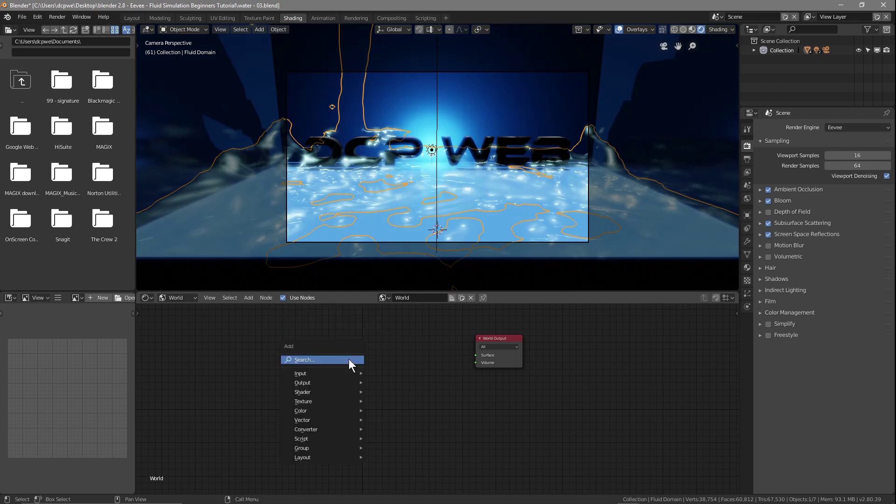
pyautogui.moveTo(336, 393)
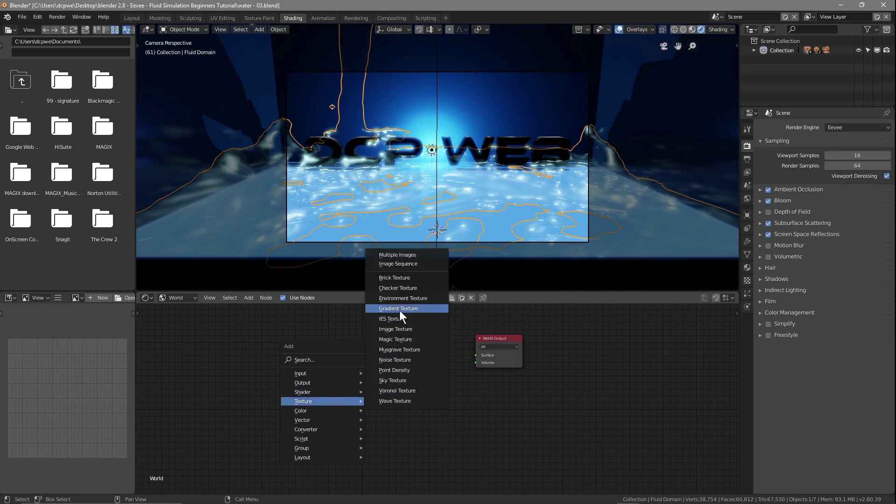
pyautogui.click(397, 299)
pyautogui.click(317, 322)
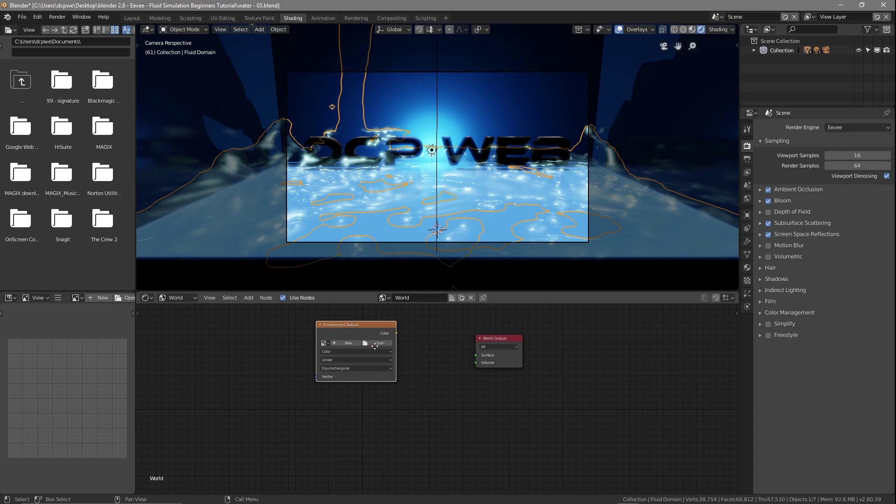
pyautogui.click(407, 375)
pyautogui.moveTo(487, 339); pyautogui.dragTo(496, 383)
pyautogui.scroll(3, 446, 382)
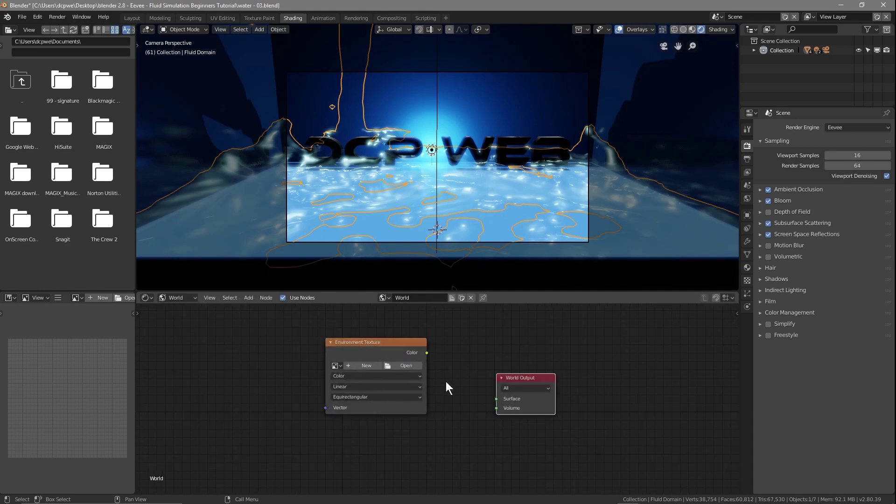
pyautogui.scroll(2, 446, 381)
pyautogui.moveTo(351, 324); pyautogui.dragTo(368, 346)
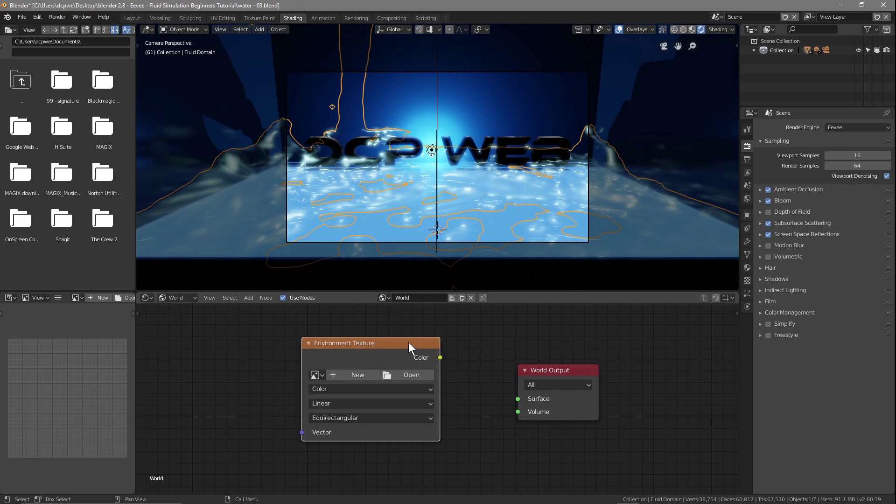
pyautogui.press('x')
# Step: Add an Environment Texture node to the World node tree, placed before World Output
pyautogui.hotkey('shift', 'a')
pyautogui.moveTo(344, 357)
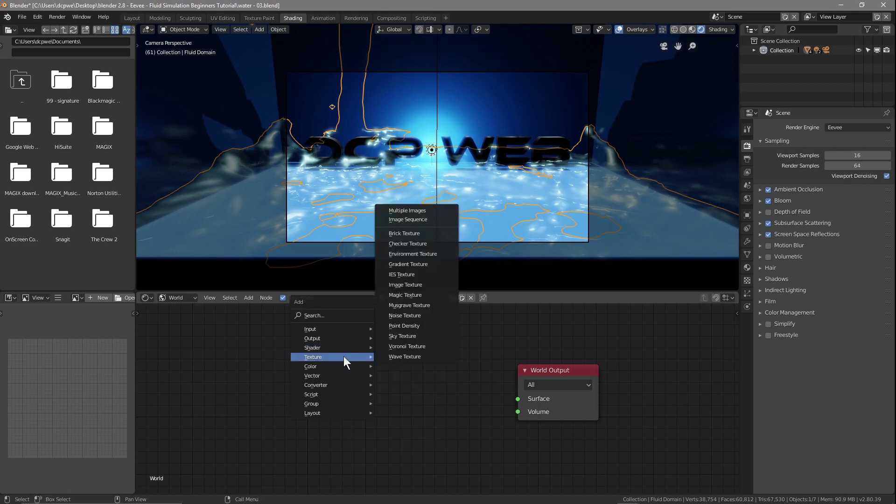
pyautogui.click(410, 254)
pyautogui.click(289, 346)
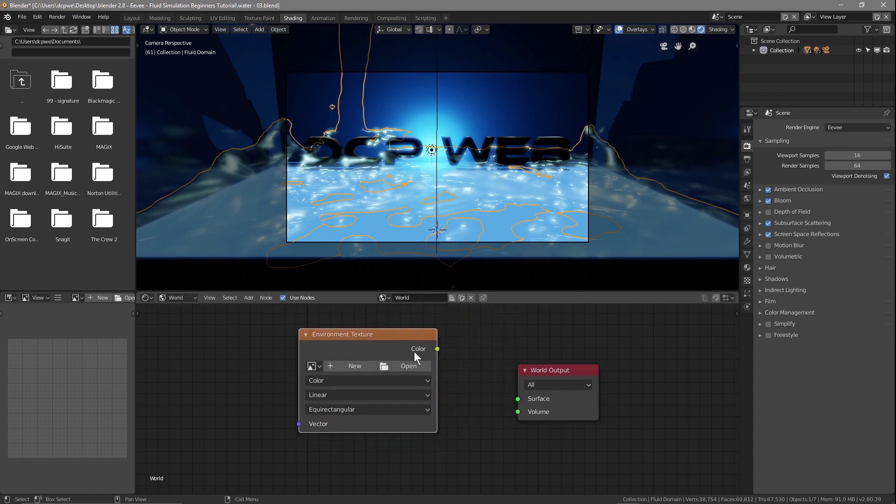
# Step: Load the sky JPG from the lighting folder into the Environment Texture and connect its Color output to World Output's Surface
pyautogui.click(388, 364)
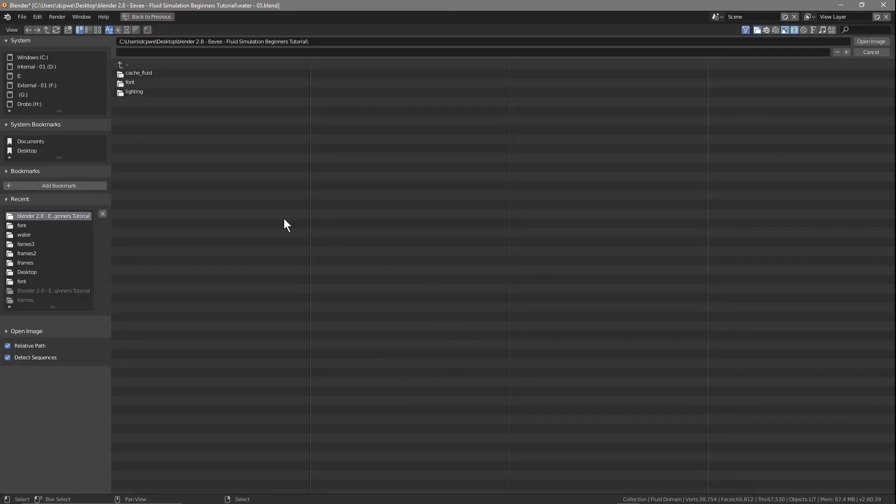
pyautogui.doubleClick(130, 95)
pyautogui.click(135, 72)
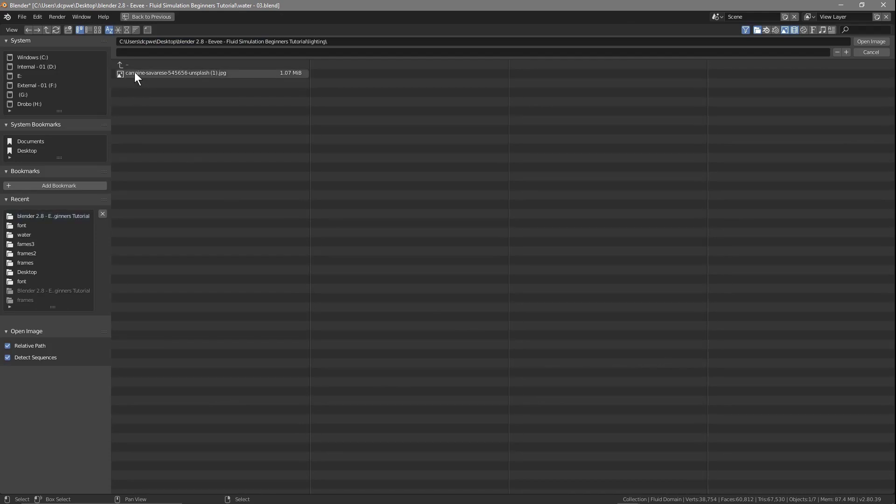
pyautogui.click(863, 41)
pyautogui.moveTo(438, 360); pyautogui.dragTo(498, 399)
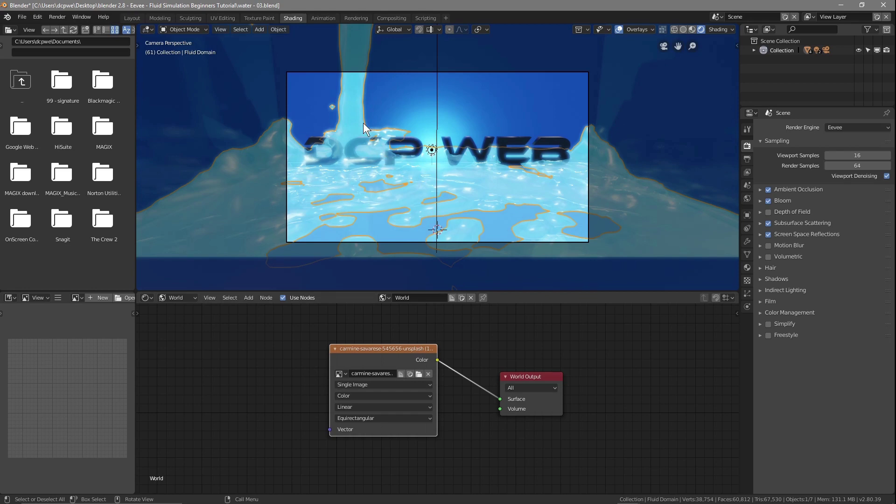
# Step: Render the current frame to check the sky lighting on the water, and close the render window
pyautogui.scroll(2, 366, 158)
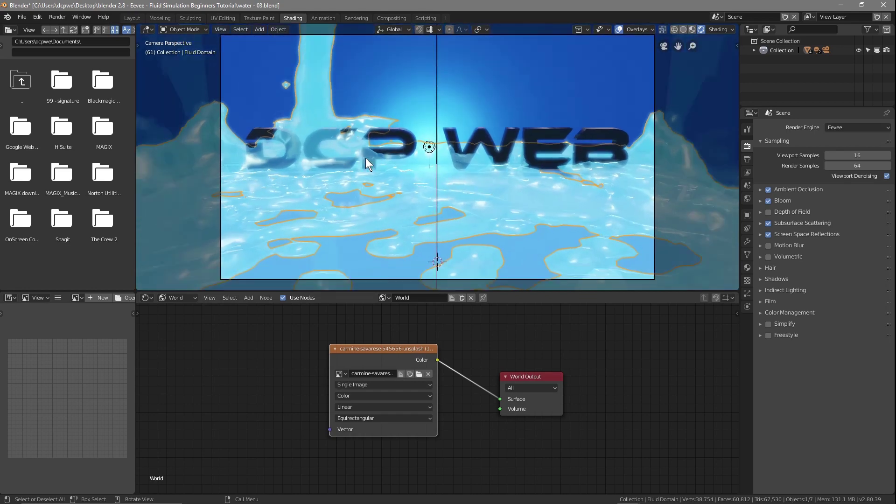
pyautogui.press('F12')
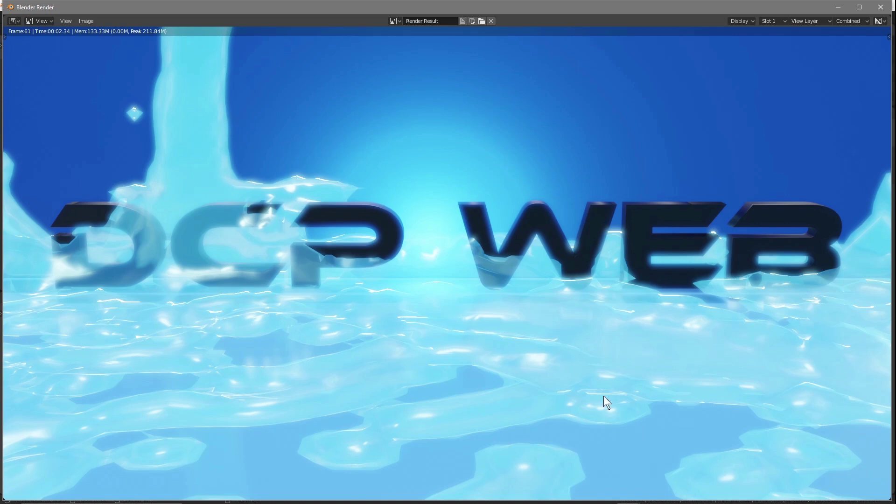
pyautogui.click(881, 7)
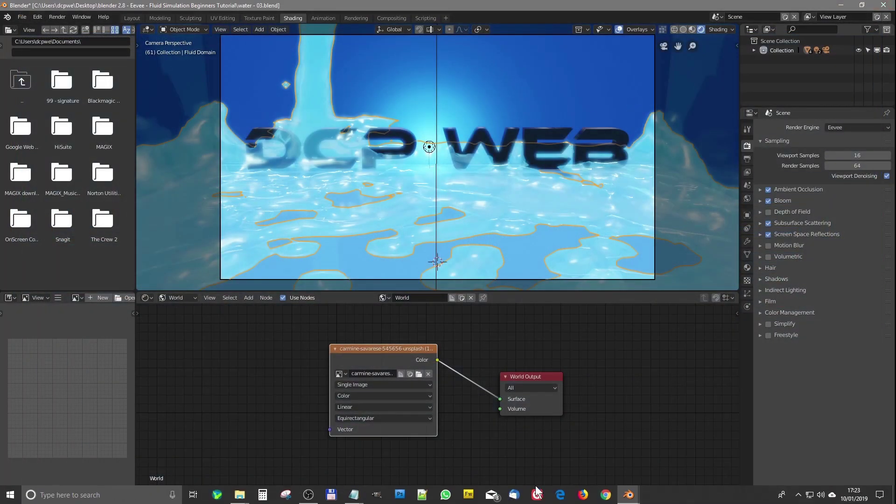
# Step: Switch to Chrome, close the empty new tab and browse the photos on the Unsplash home page
pyautogui.click(605, 495)
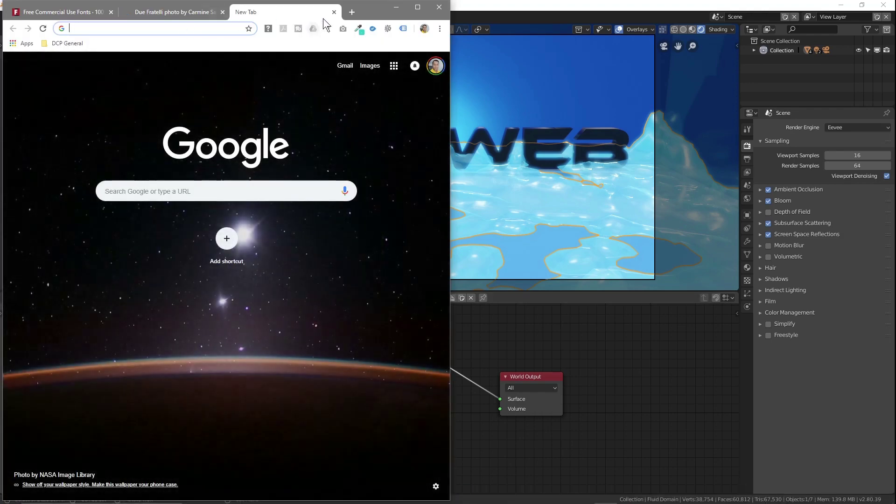
pyautogui.click(334, 12)
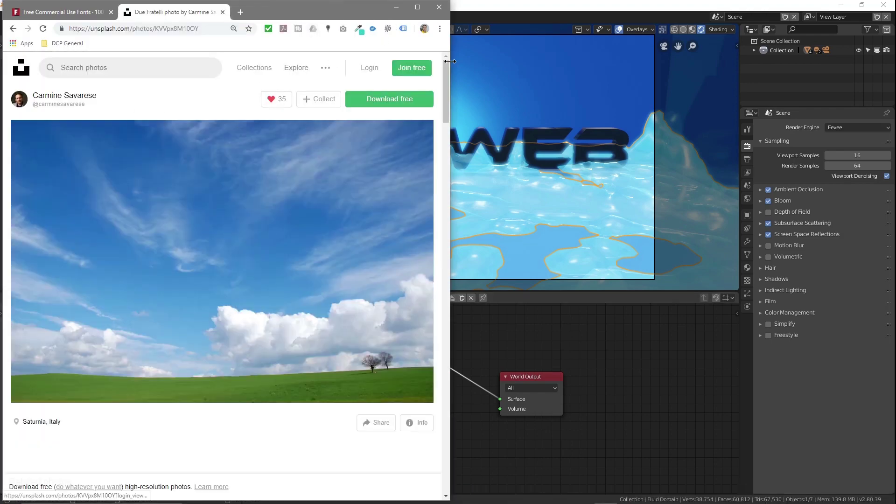
pyautogui.click(419, 7)
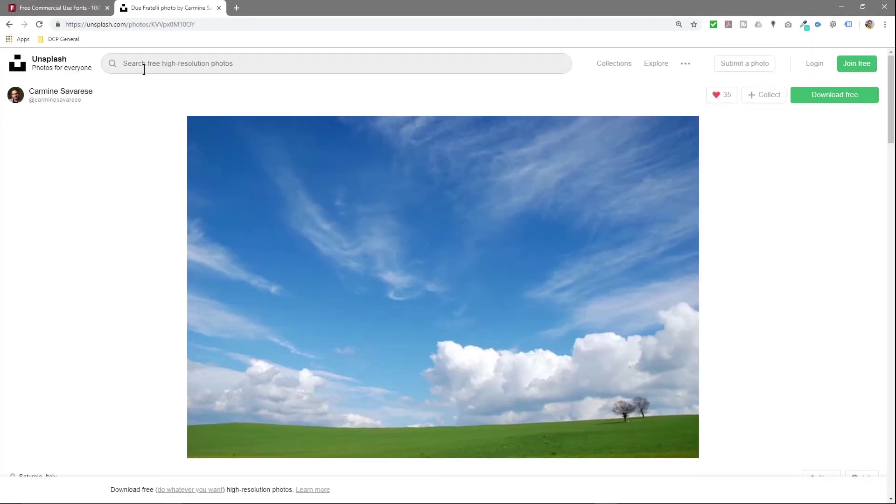
pyautogui.click(44, 68)
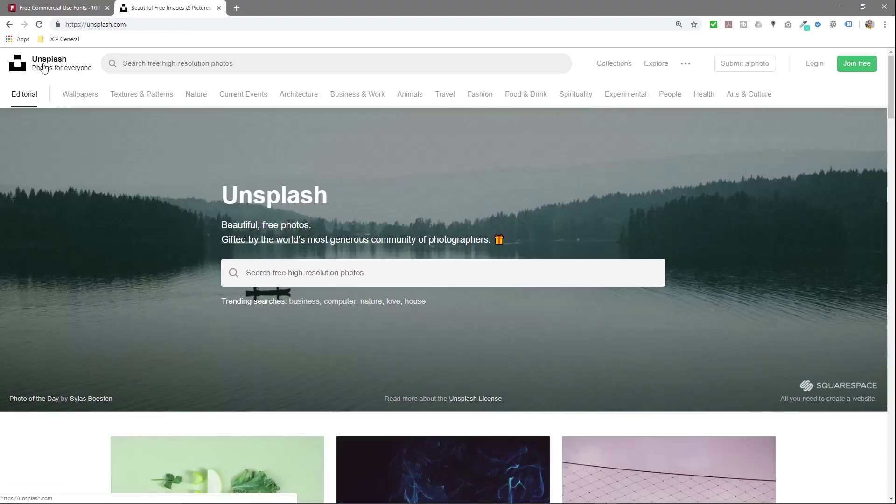
pyautogui.scroll(-8, 322, 208)
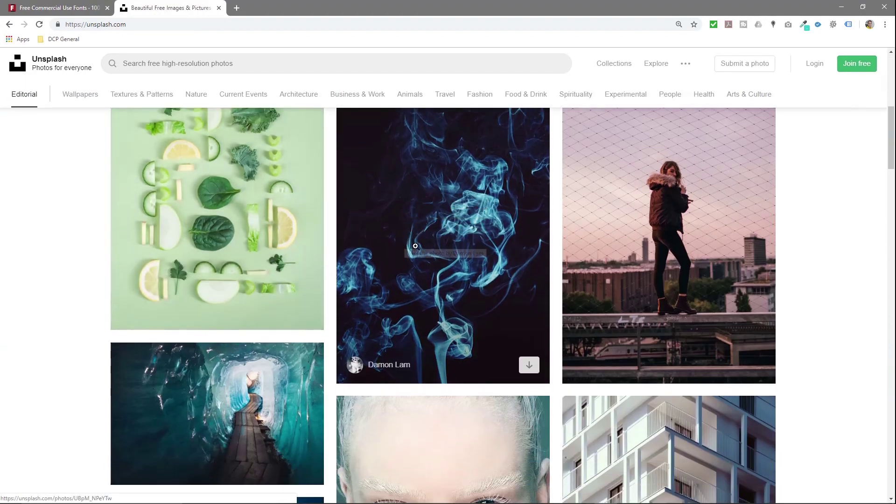
pyautogui.scroll(-10, 420, 240)
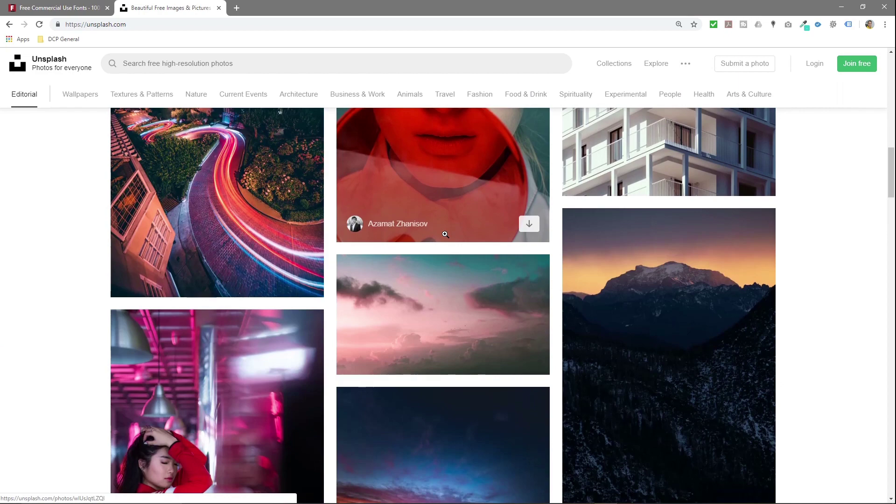
pyautogui.scroll(-8, 420, 303)
pyautogui.scroll(7, 386, 367)
# Step: Search Unsplash for "red" and download the photo of the red painted wall and concrete pavement
pyautogui.click(193, 64)
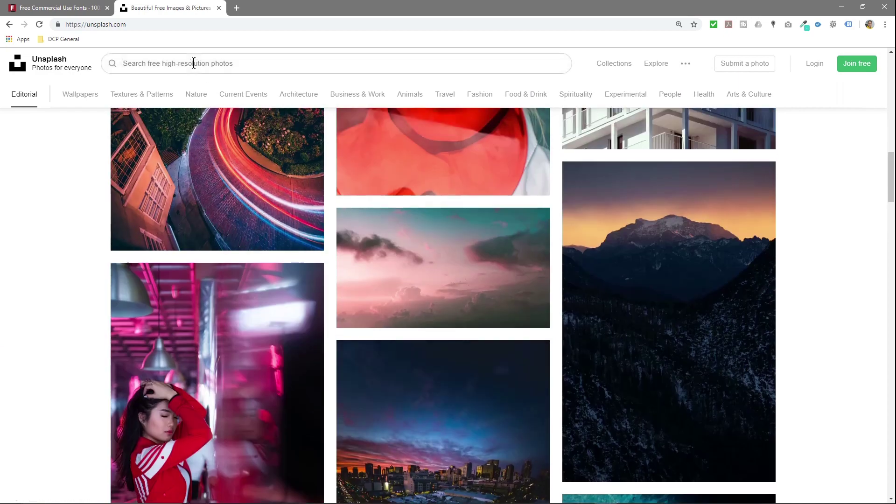
pyautogui.write('red')
pyautogui.press('Return')
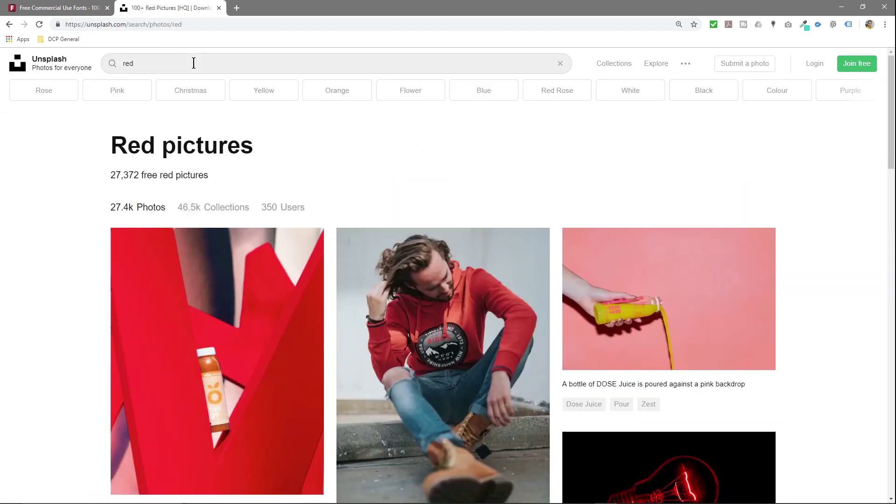
pyautogui.scroll(-10, 146, 246)
pyautogui.scroll(-7, 241, 230)
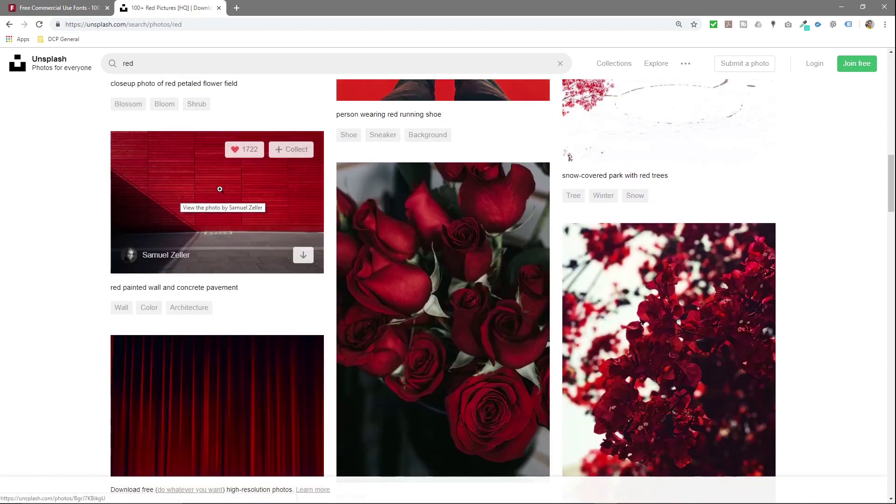
pyautogui.click(199, 175)
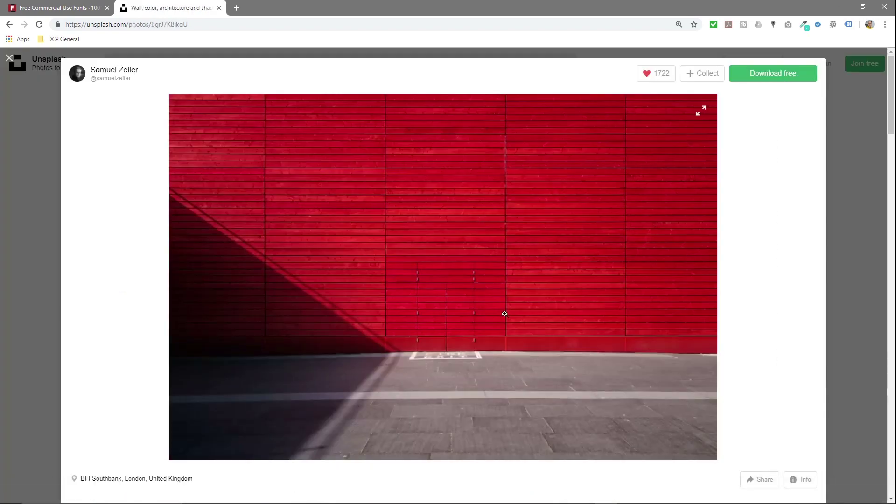
pyautogui.click(772, 79)
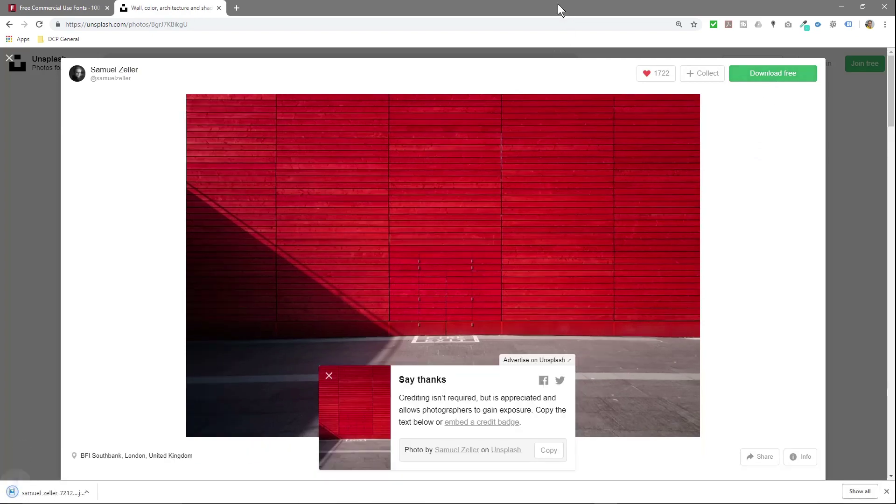
# Step: Dock Chrome to the left half of the desktop and minimize Blender to reveal the tutorial project folder
pyautogui.press('super+Left')
pyautogui.click(770, 60)
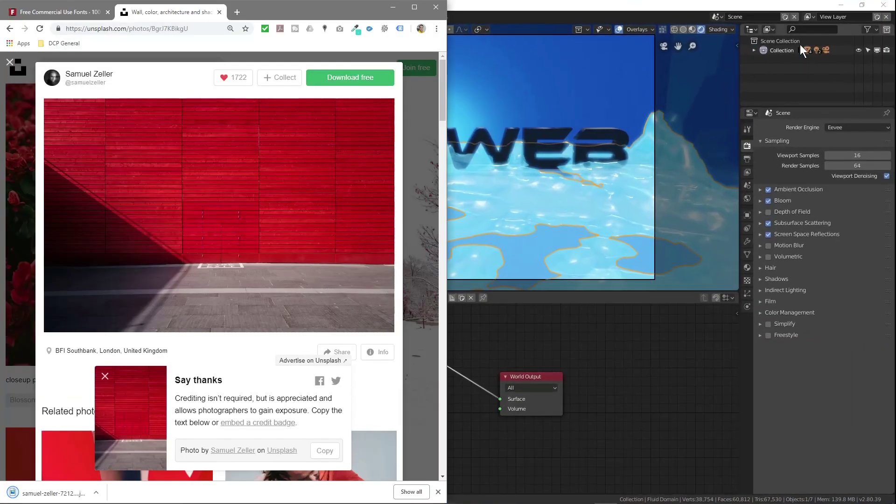
pyautogui.click(841, 6)
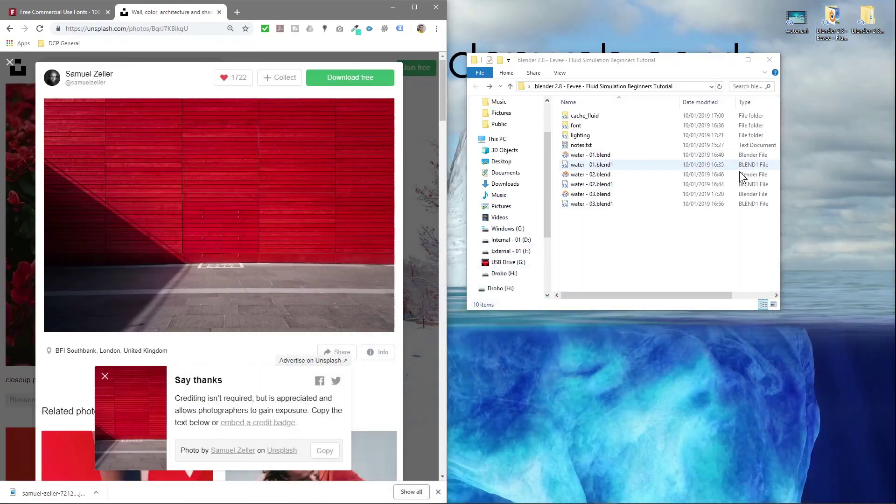
# Step: Open the project's lighting folder and put the downloaded red wall photo into it
pyautogui.doubleClick(582, 135)
pyautogui.moveTo(66, 491); pyautogui.dragTo(638, 117)
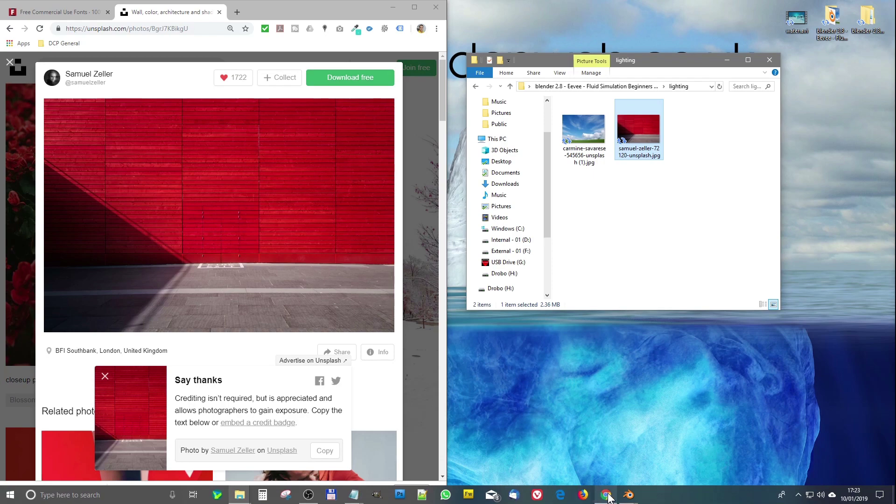
# Step: Switch to Blender and load the red wall photo from the lighting folder into the world's Environment Texture node
pyautogui.click(628, 495)
pyautogui.click(651, 462)
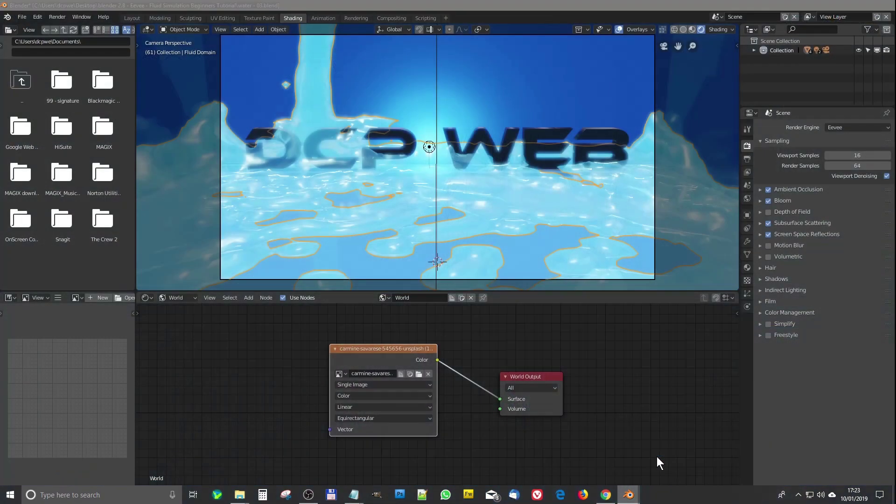
pyautogui.click(418, 374)
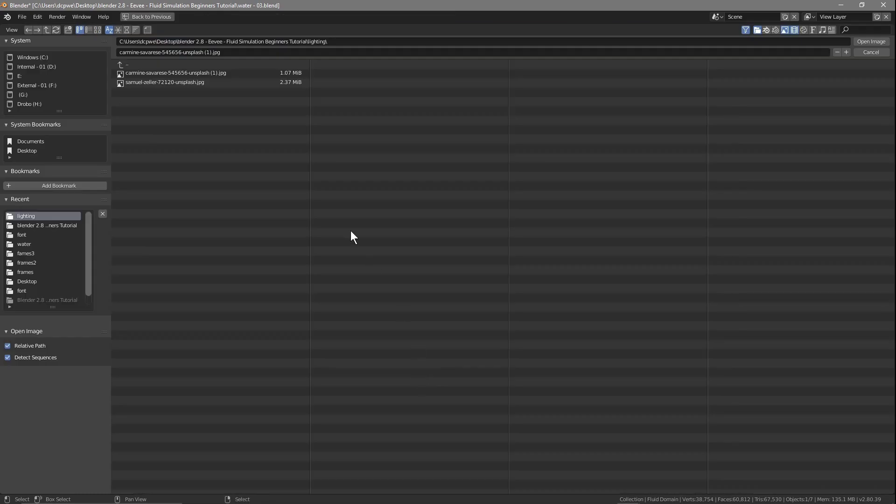
pyautogui.click(164, 84)
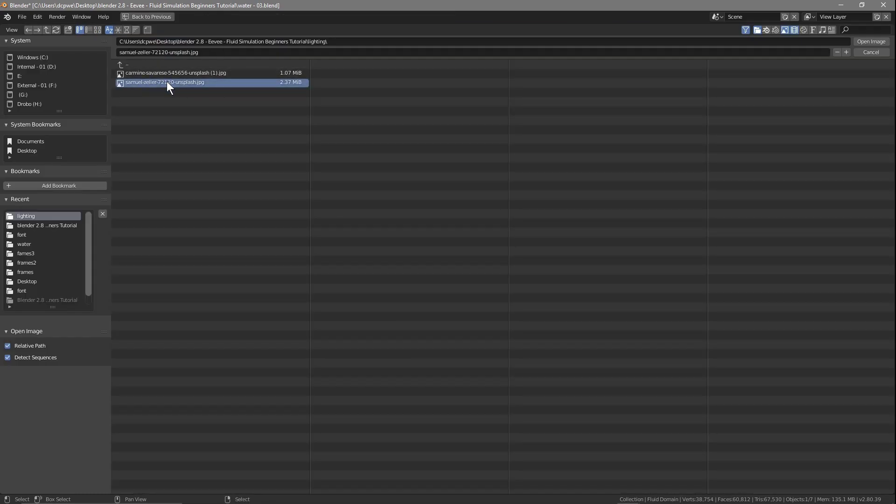
pyautogui.click(871, 42)
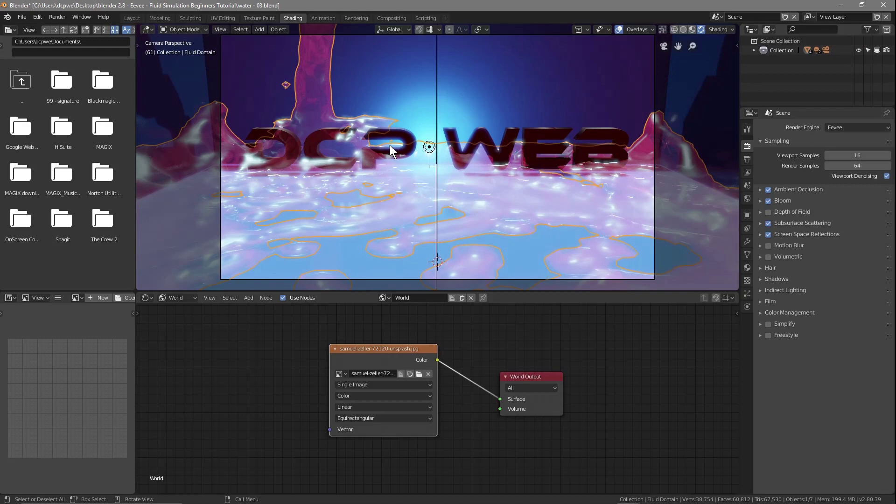
# Step: Render the current frame to check the red lighting on the water and text, and close the render window
pyautogui.press('F12')
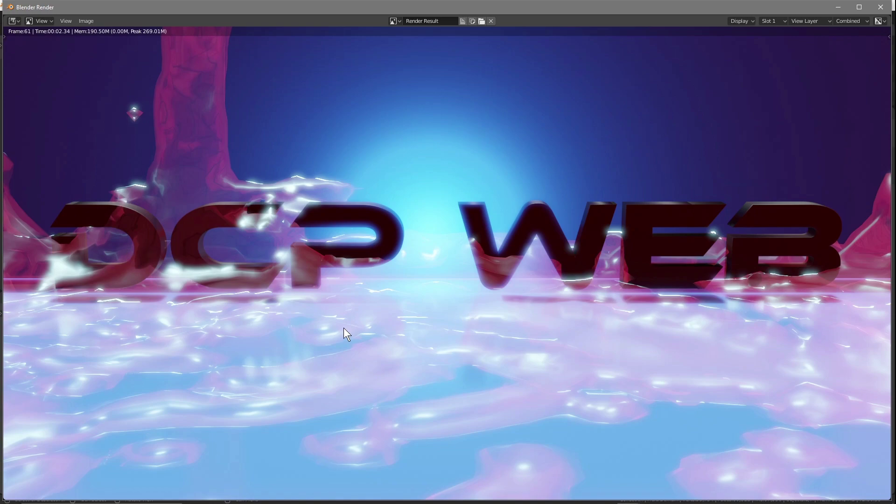
pyautogui.click(881, 7)
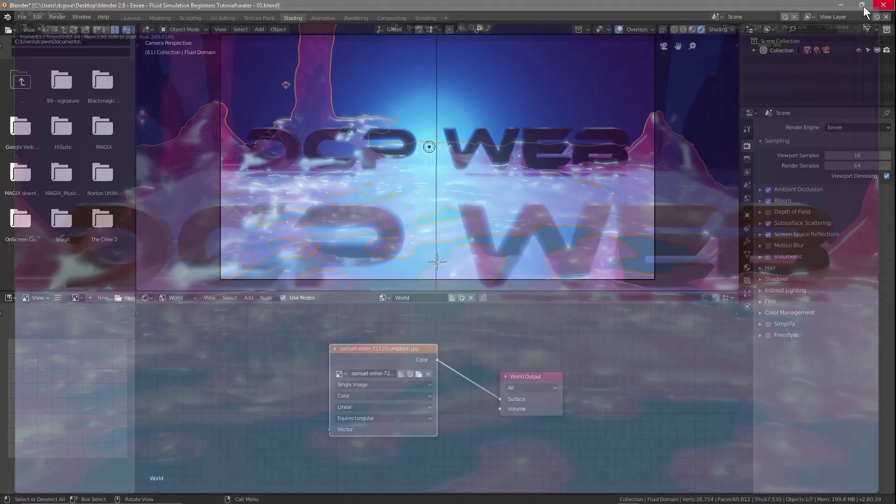
# Step: Play the fluid animation from the first frame in the Layout workspace with the camera view fitted, and hide the viewport overlays
pyautogui.click(131, 18)
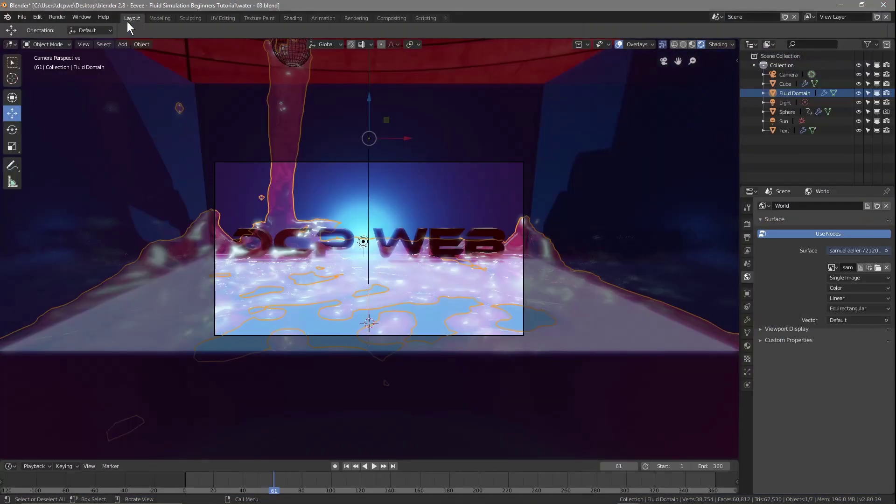
pyautogui.press('Home')
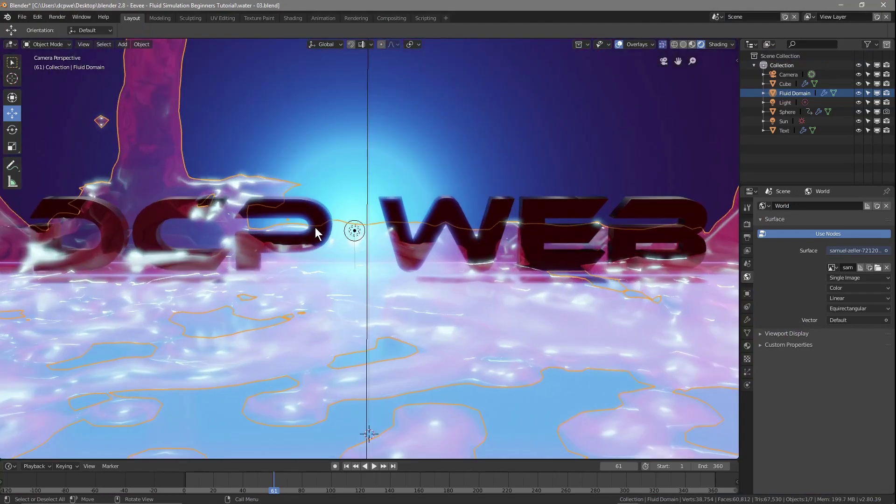
pyautogui.click(347, 467)
pyautogui.click(373, 466)
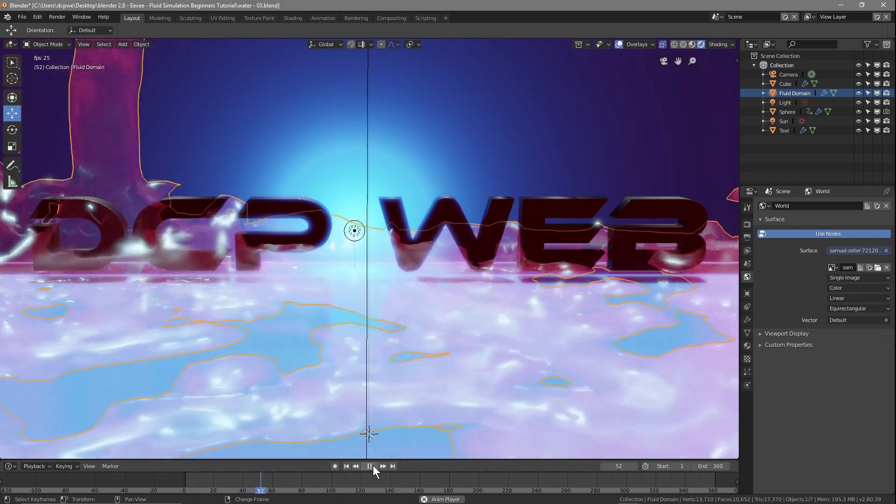
pyautogui.click(374, 466)
pyautogui.click(618, 44)
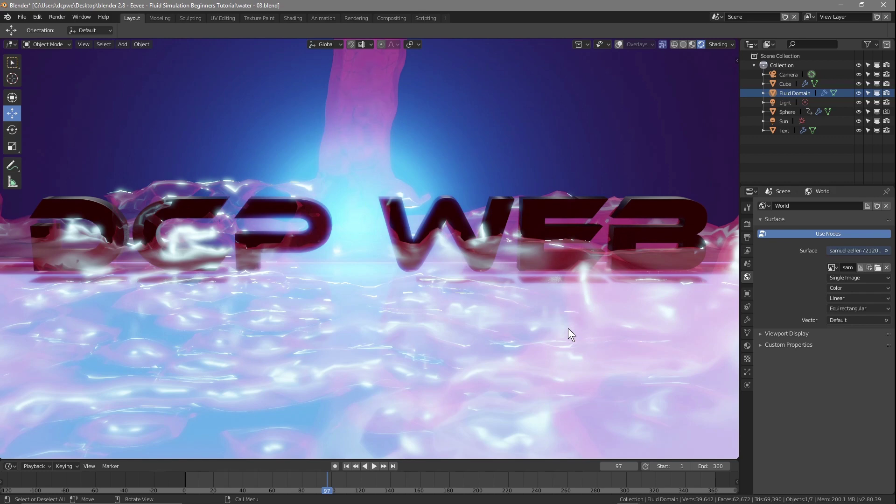
# Step: Go back to frame 2 and examine the light settings of the point light
pyautogui.moveTo(328, 491); pyautogui.dragTo(187, 477)
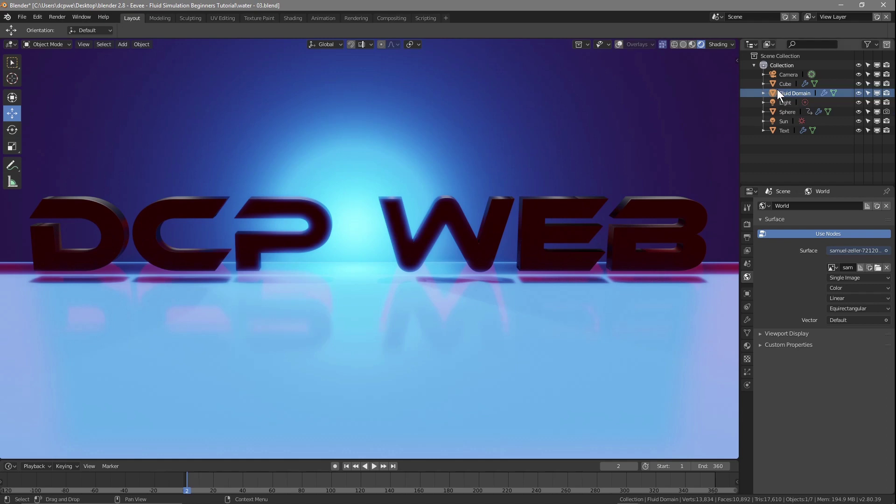
pyautogui.click(787, 100)
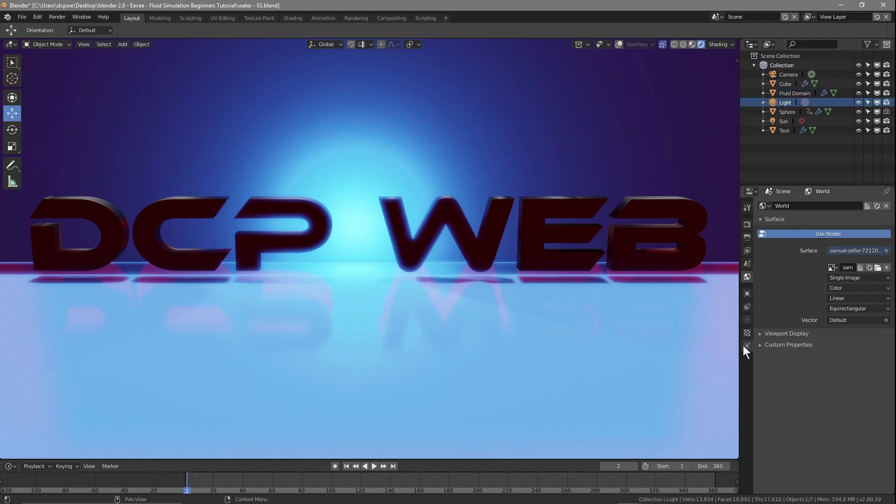
pyautogui.click(746, 319)
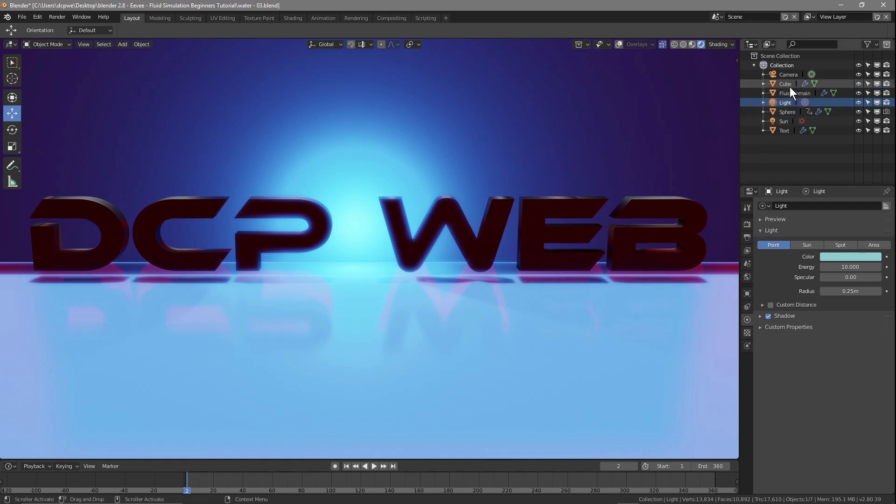
# Step: Switch the Sun light's shadow off and on to compare its effect on the text
pyautogui.click(785, 121)
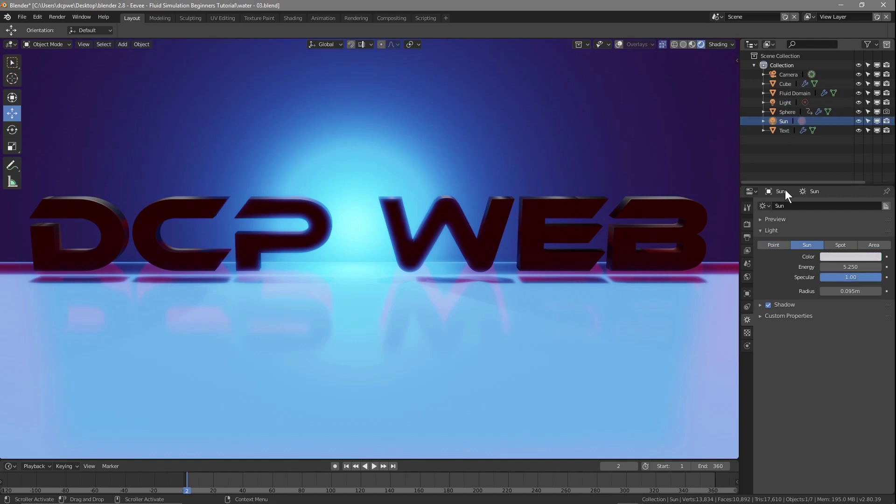
pyautogui.click(768, 304)
pyautogui.click(769, 303)
pyautogui.click(769, 304)
pyautogui.click(769, 305)
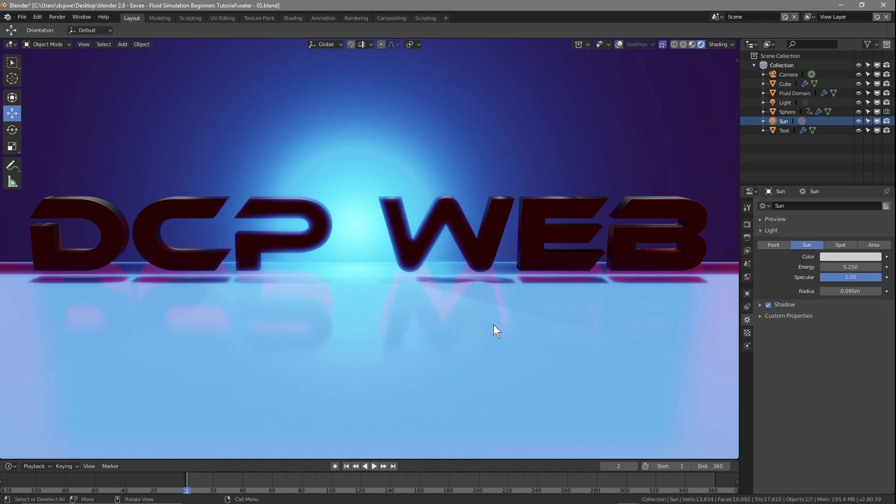
# Step: Switch the point light's shadow off and back on to compare the shadows under the text
pyautogui.click(785, 103)
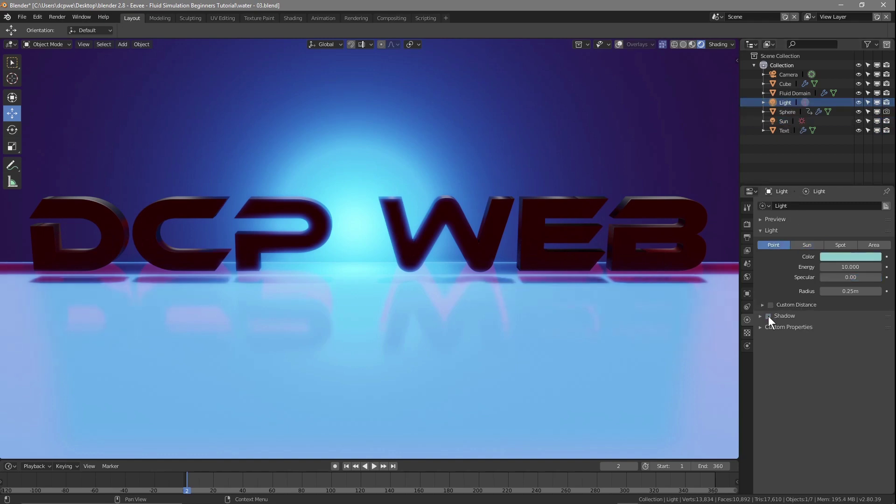
pyautogui.moveTo(304, 326); pyautogui.dragTo(357, 319, button='middle')
pyautogui.scroll(2, 331, 323)
pyautogui.scroll(1, 357, 319)
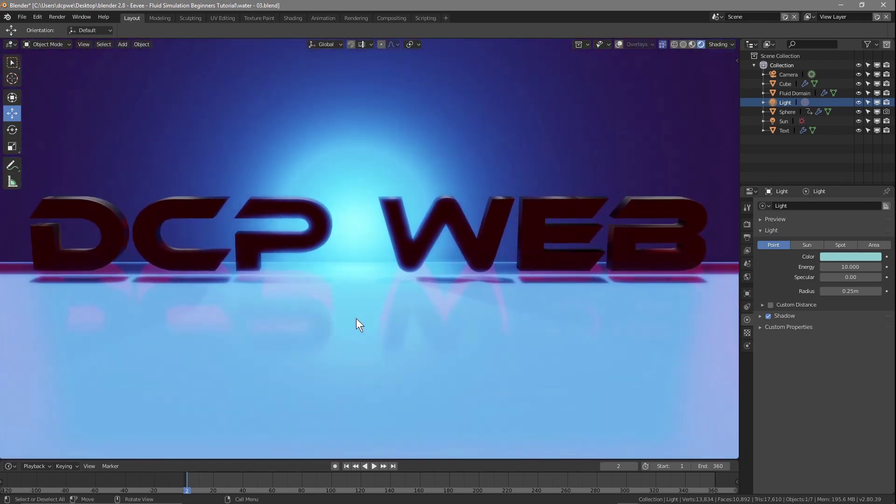
pyautogui.press('KP_0')
pyautogui.press('KP_0')
# Step: Play the fluid animation briefly and return to the first frame
pyautogui.click(375, 466)
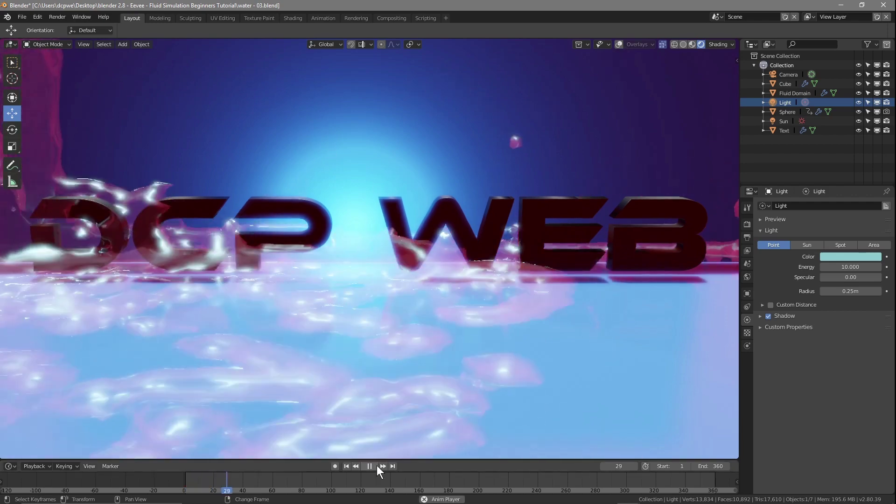
pyautogui.click(377, 466)
pyautogui.click(346, 466)
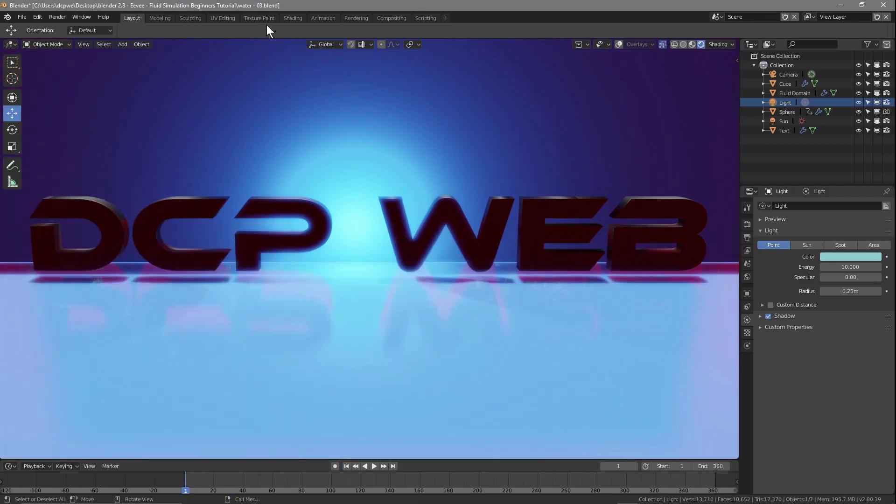
# Step: Load the sky photo back into the world's Environment Texture node in the Shading workspace
pyautogui.click(290, 18)
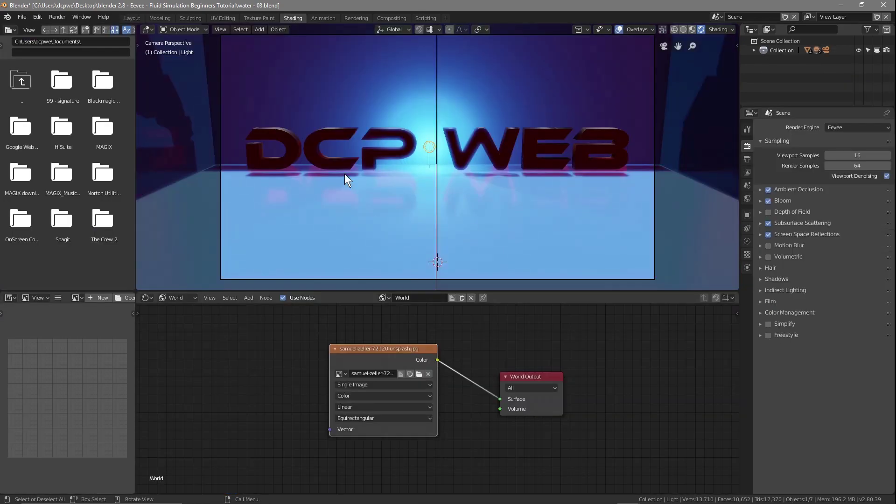
pyautogui.click(418, 374)
pyautogui.click(177, 73)
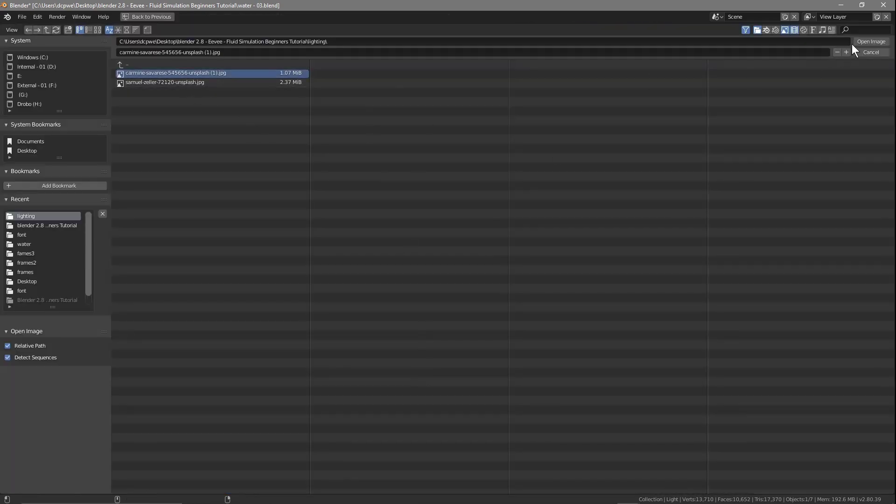
pyautogui.click(864, 43)
pyautogui.scroll(3, 394, 185)
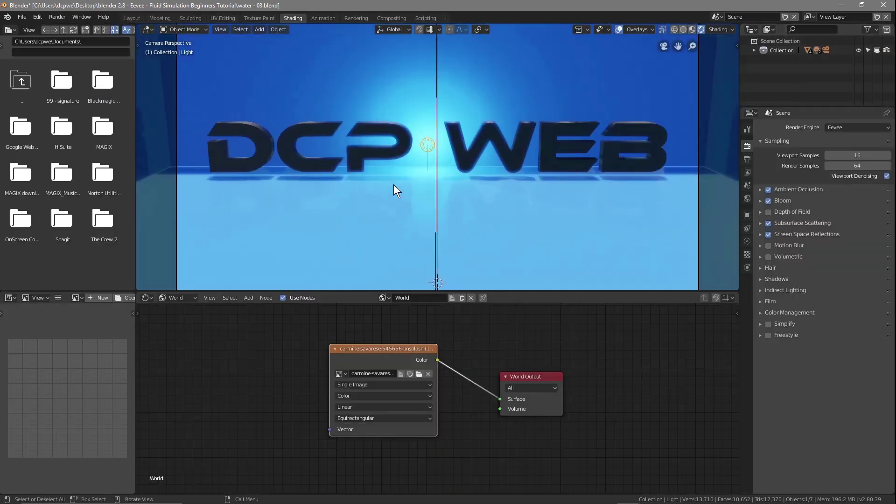
pyautogui.scroll(-2, 394, 185)
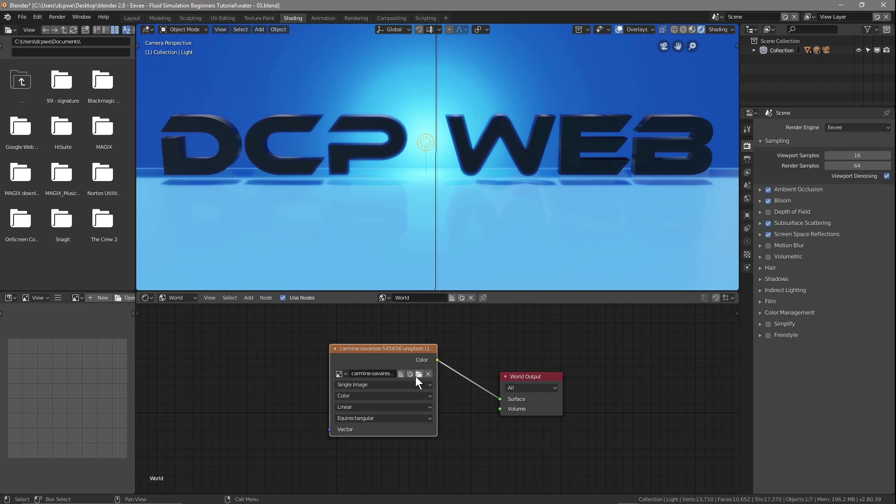
# Step: Switch to Chrome, return to the Unsplash search results and look through the photos for "yellow"
pyautogui.moveTo(503, 487)
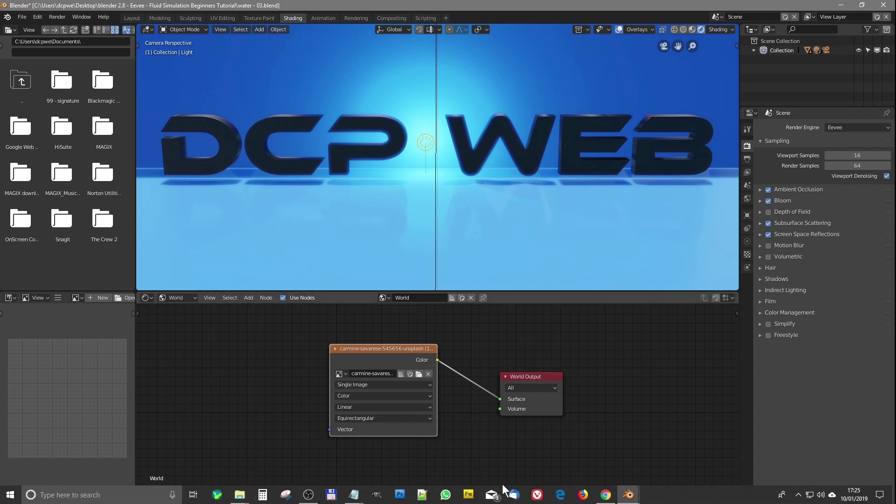
pyautogui.click(604, 494)
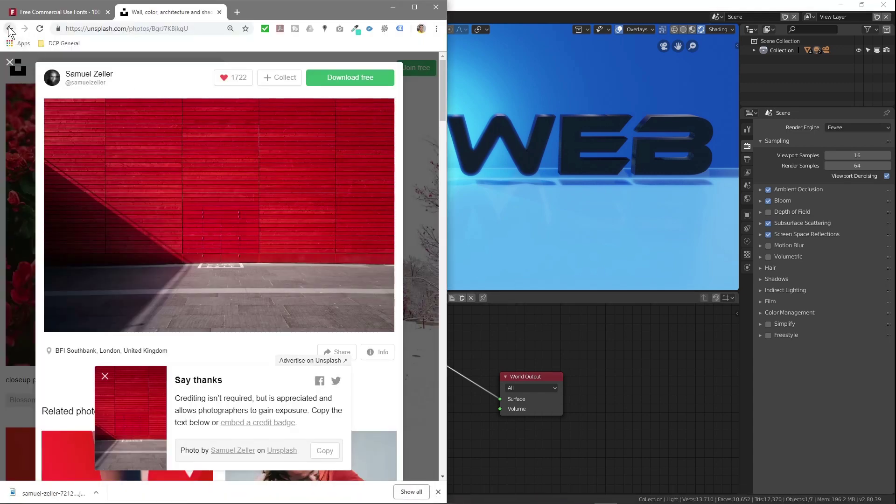
pyautogui.click(9, 29)
pyautogui.doubleClick(59, 67)
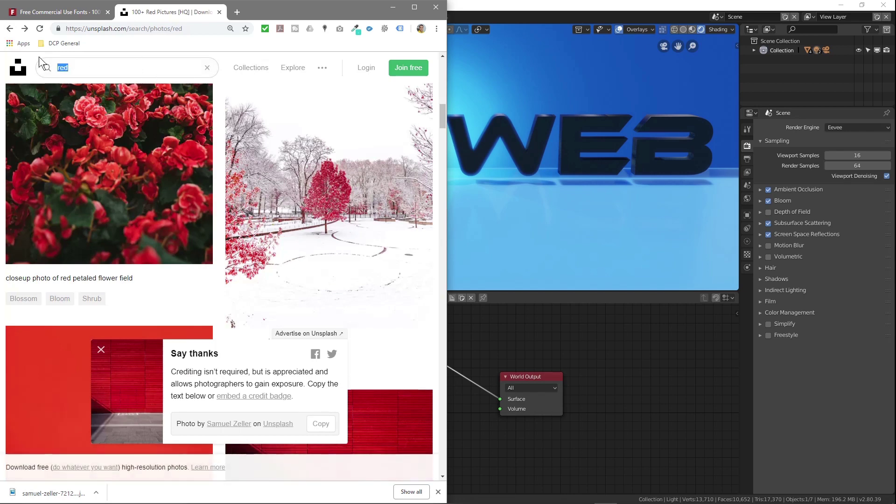
pyautogui.write('yellow')
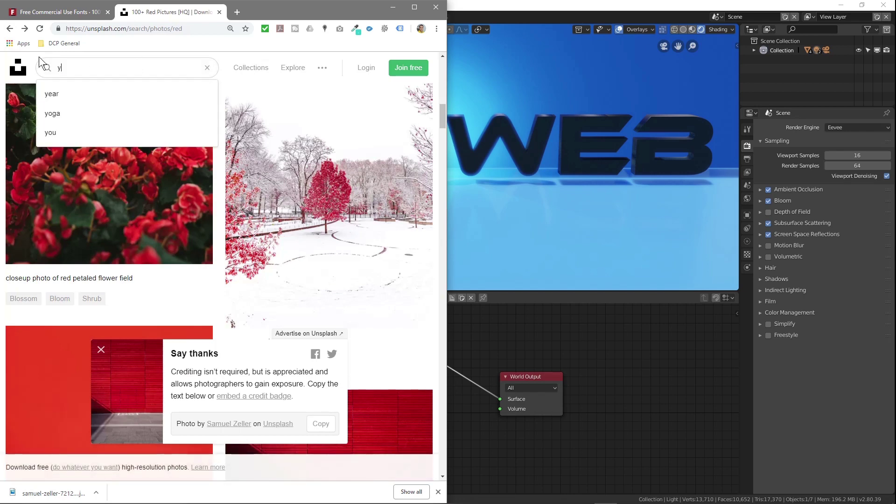
pyautogui.press('Return')
pyautogui.scroll(-3, 187, 200)
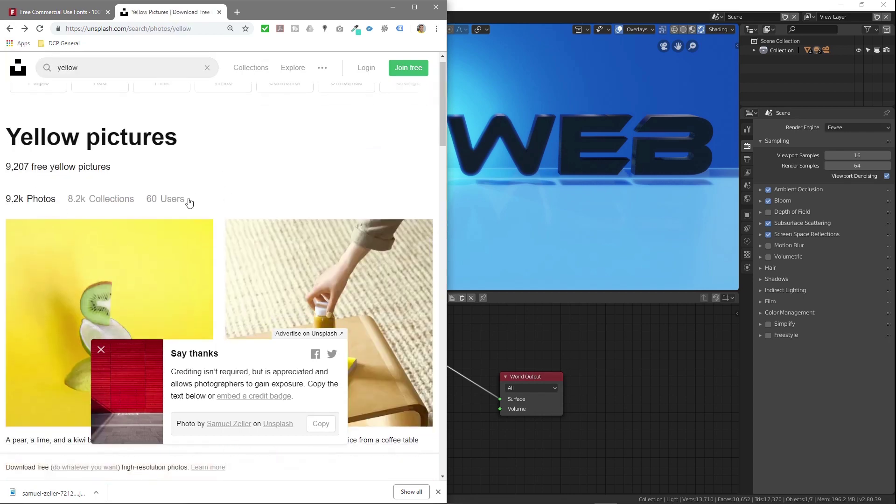
pyautogui.scroll(-6, 96, 165)
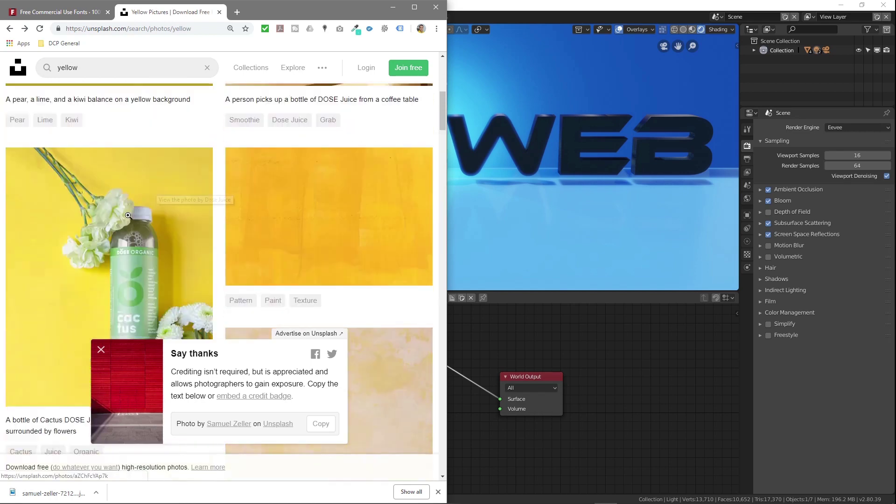
# Step: Search Unsplash for "colours" and download the multicolored flower photo, minimizing Blender to reveal the lighting folder
pyautogui.click(119, 67)
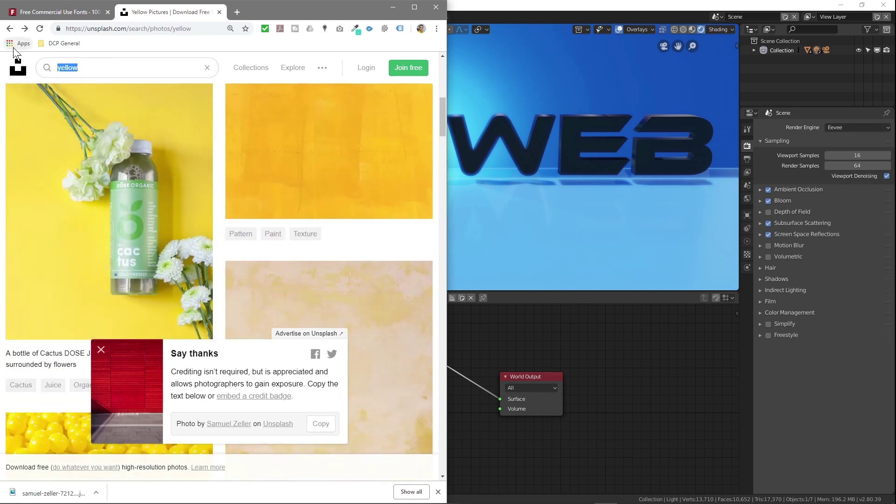
pyautogui.write('colours')
pyautogui.press('Return')
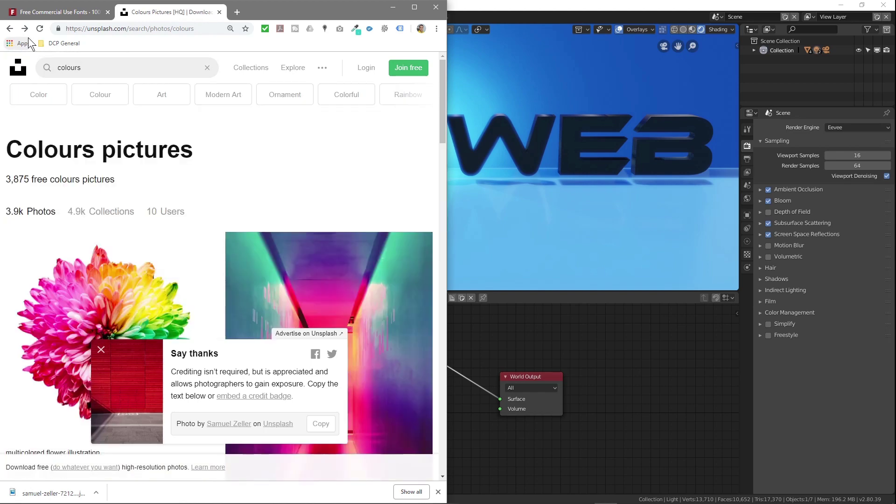
pyautogui.scroll(-3, 197, 176)
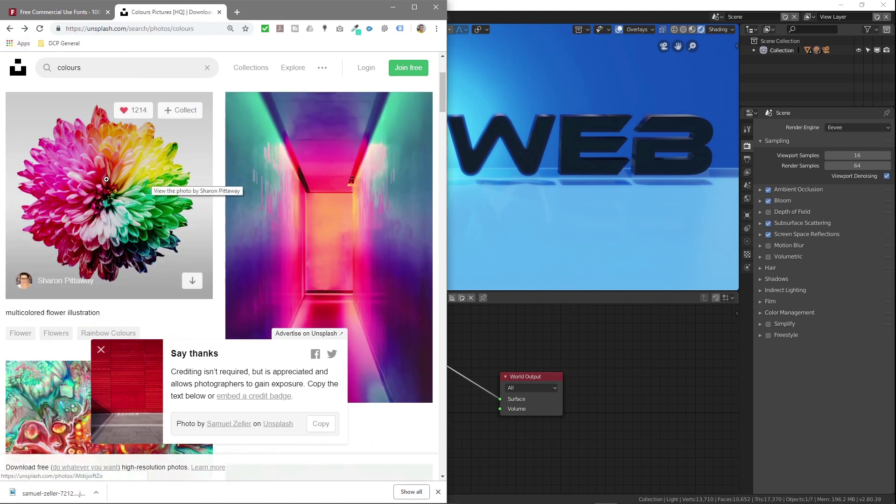
pyautogui.click(106, 179)
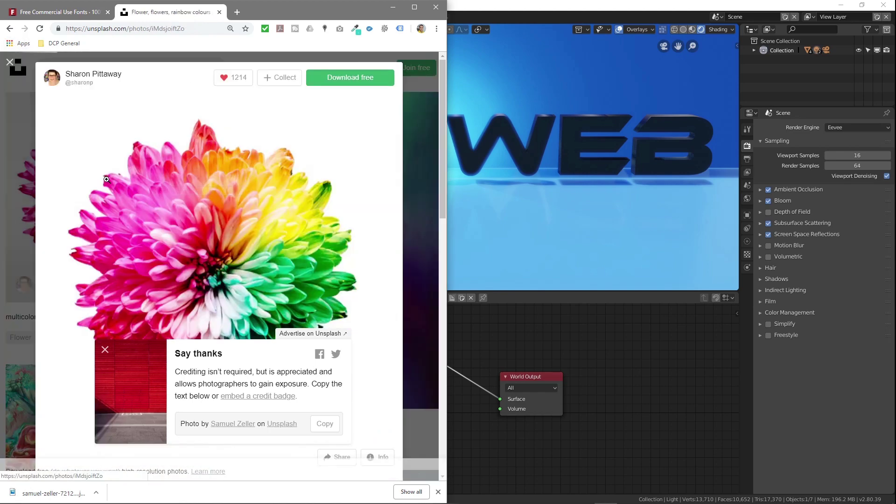
pyautogui.click(360, 78)
pyautogui.click(839, 5)
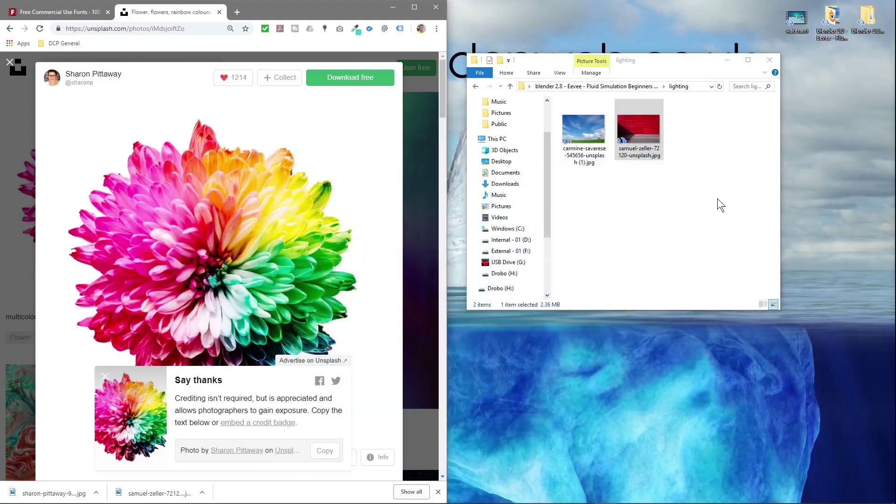
# Step: Move the downloaded multicolored flower photo into the lighting folder and switch back to Blender
pyautogui.moveTo(70, 491); pyautogui.dragTo(691, 201)
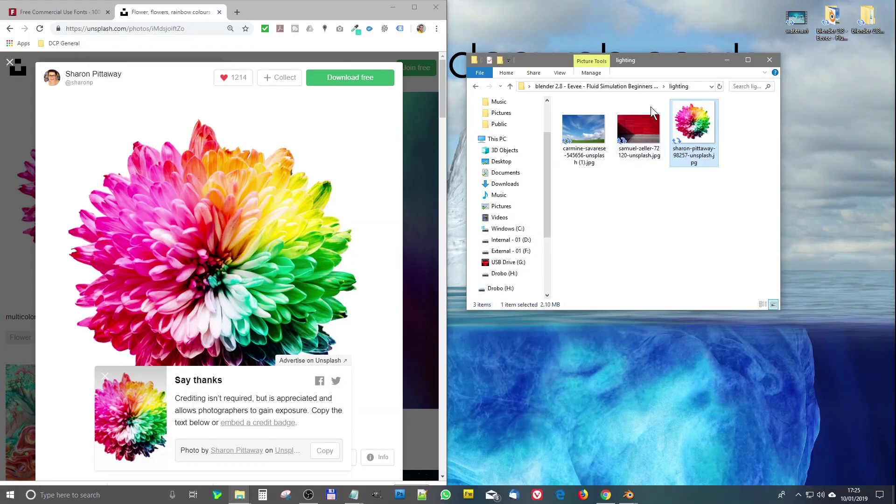
pyautogui.click(629, 495)
pyautogui.click(679, 455)
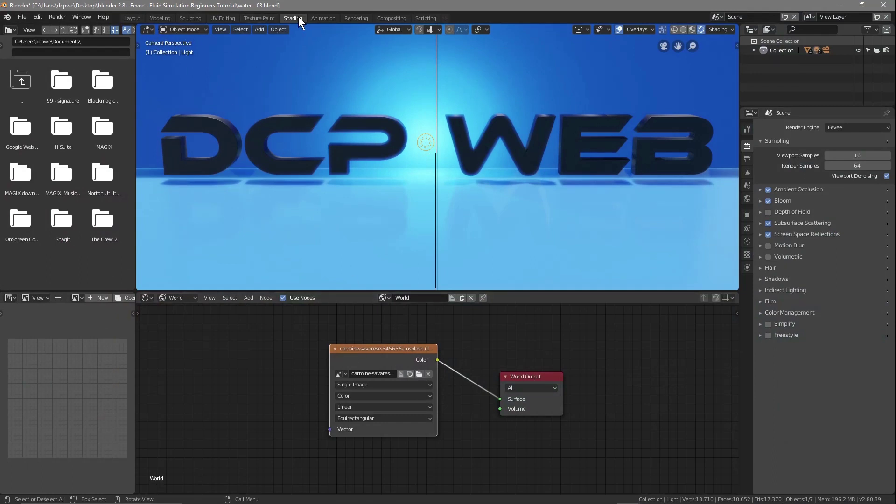
# Step: Load the multicolored flower photo from the lighting folder into the world's Environment Texture node
pyautogui.click(170, 298)
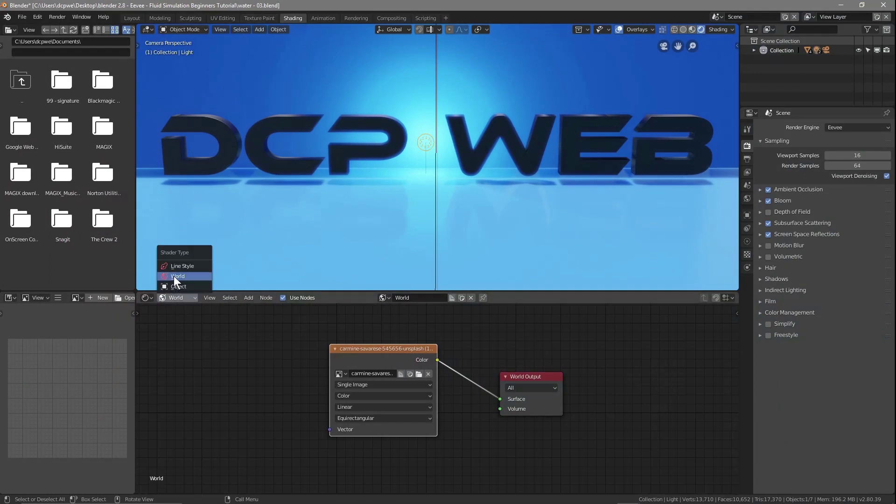
pyautogui.click(173, 277)
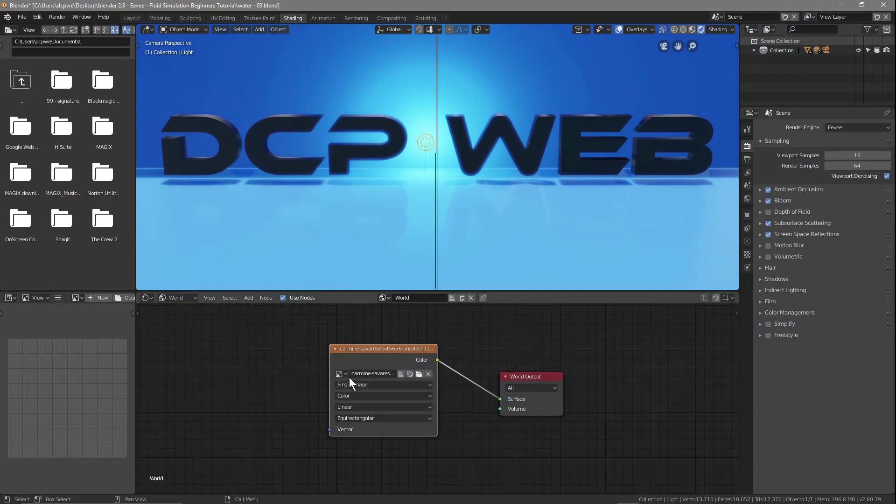
pyautogui.click(419, 375)
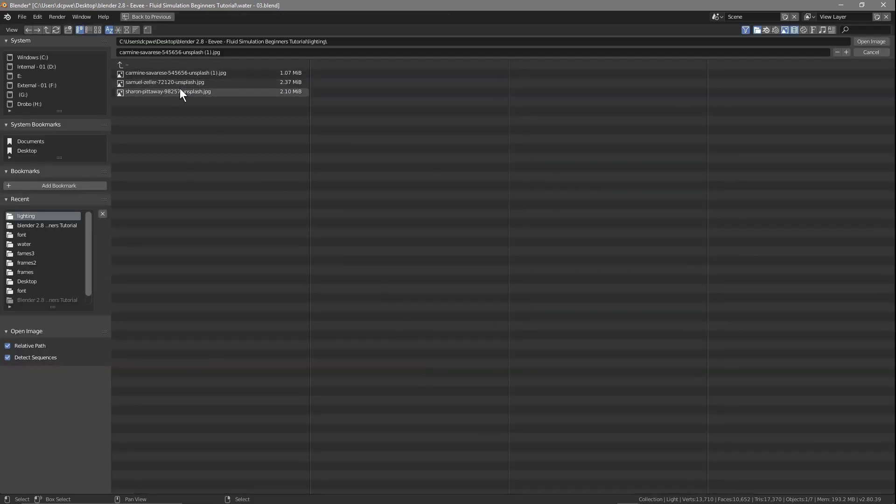
pyautogui.click(158, 92)
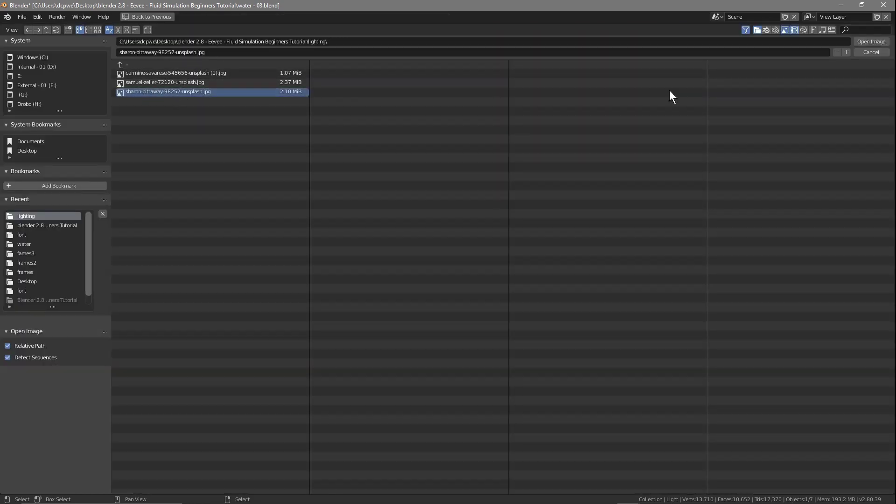
pyautogui.click(871, 42)
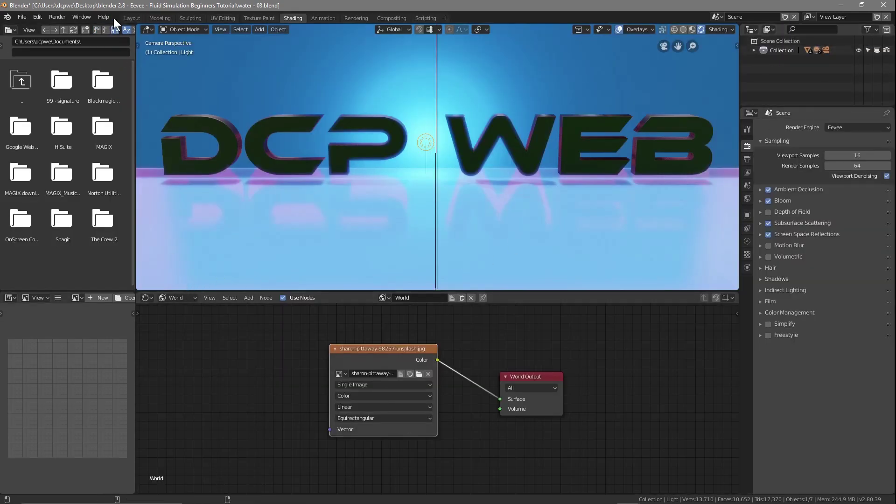
# Step: Play the fluid animation in the Layout workspace, move to frame 77 and view a test render of it
pyautogui.click(131, 18)
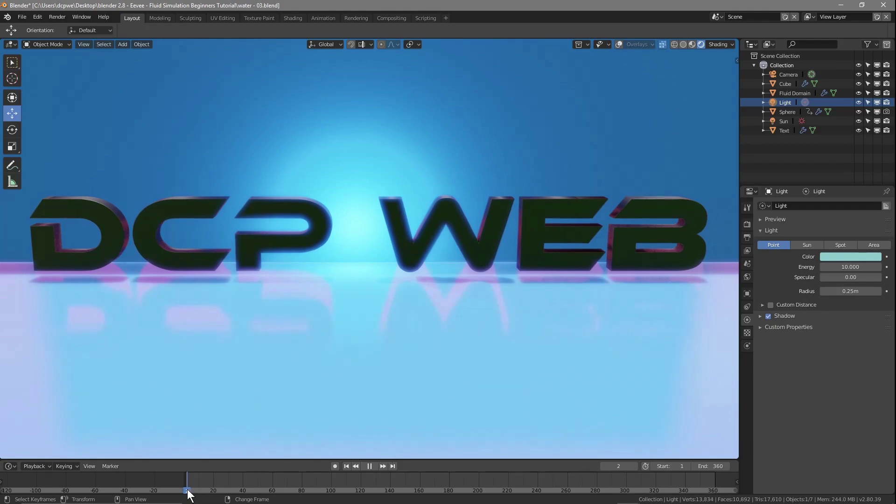
pyautogui.press('space')
pyautogui.moveTo(281, 478); pyautogui.dragTo(297, 490)
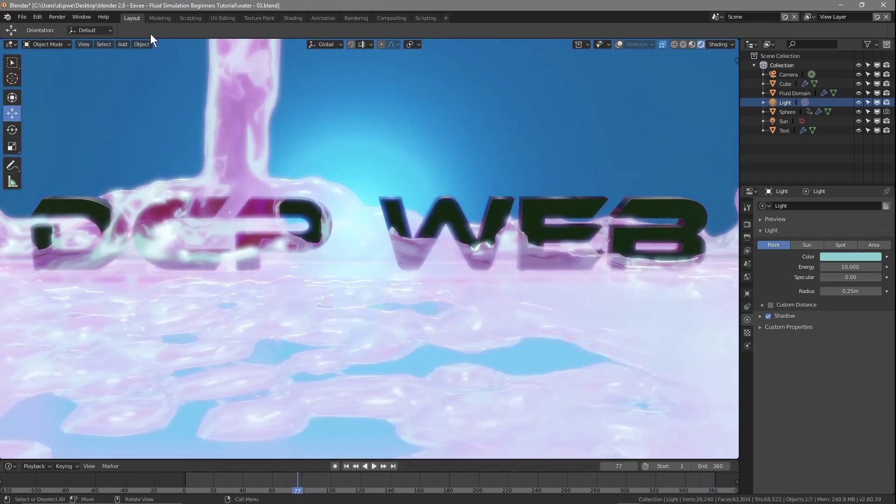
pyautogui.click(292, 18)
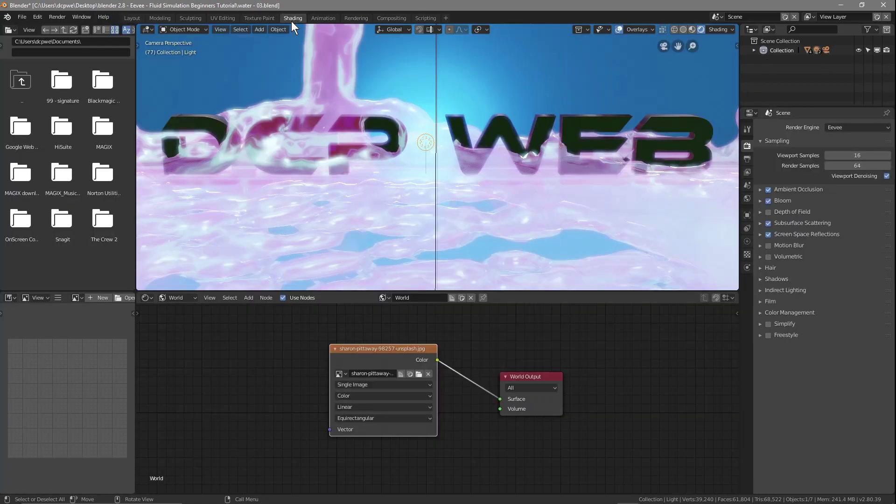
pyautogui.press('F12')
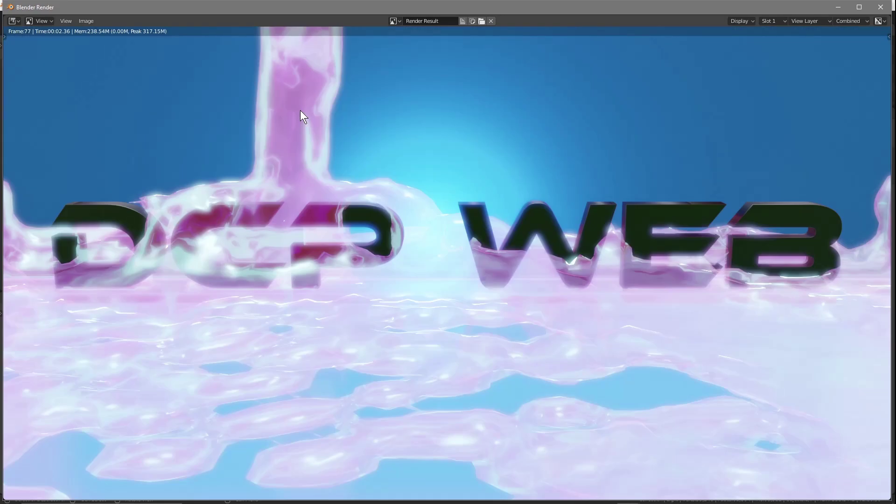
pyautogui.click(881, 7)
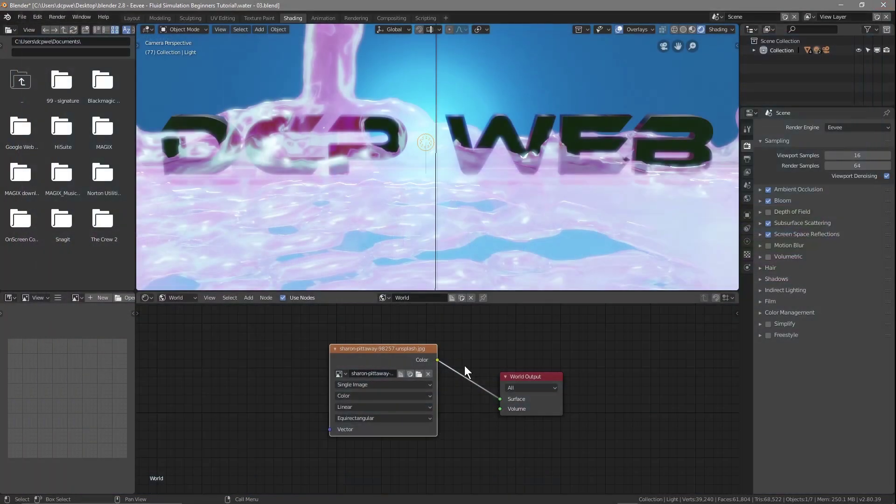
# Step: Load the red wall photo from the lighting folder into the world's Environment Texture node
pyautogui.click(419, 375)
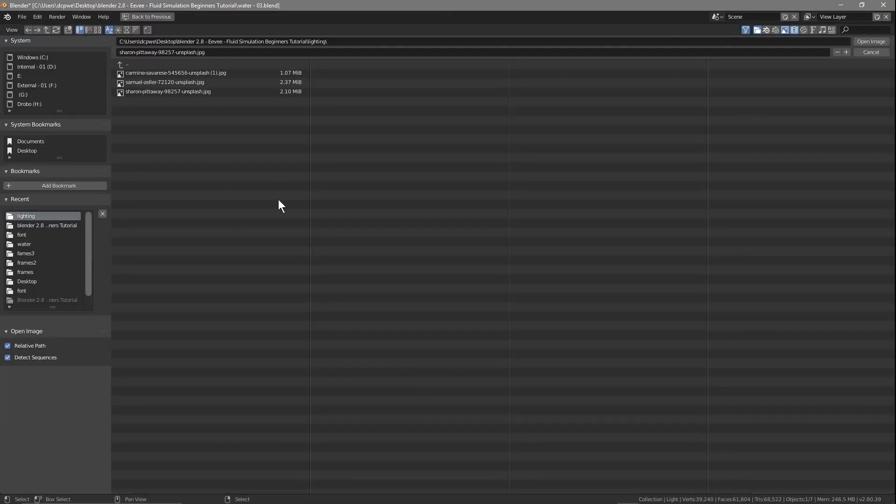
pyautogui.click(162, 83)
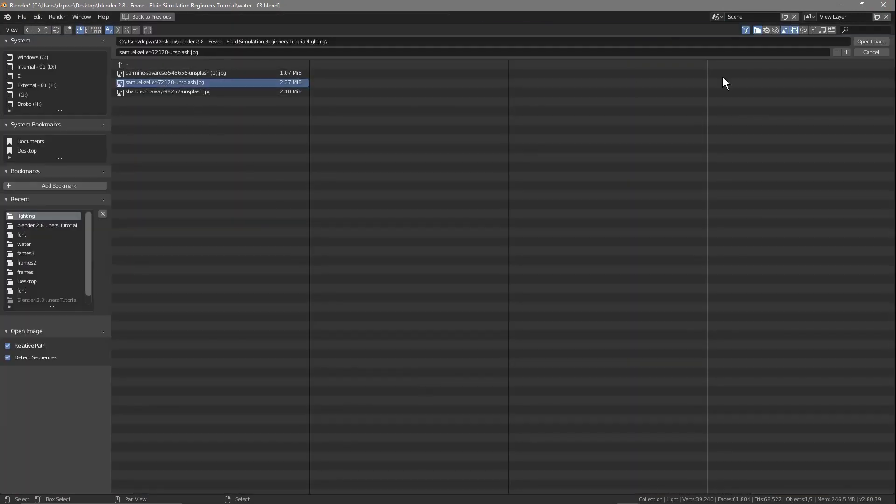
pyautogui.click(871, 41)
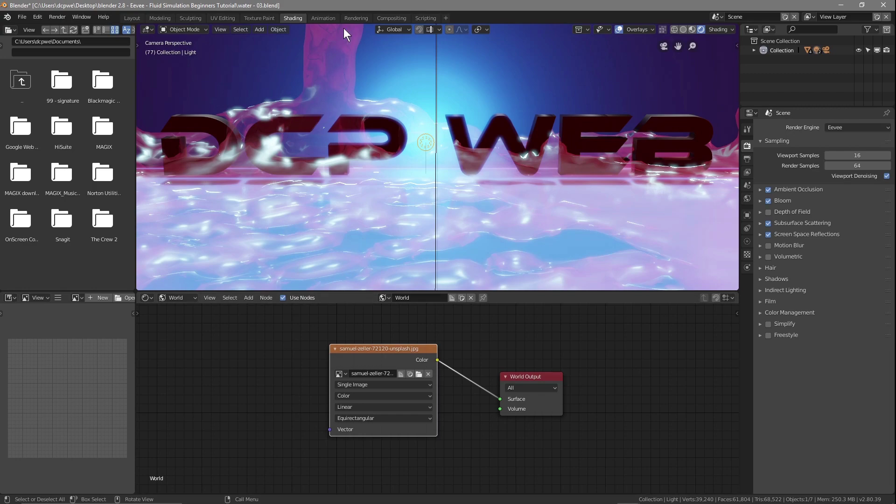
# Step: Play the fluid animation in the Layout workspace from frame 77 and return to the first frame
pyautogui.click(132, 19)
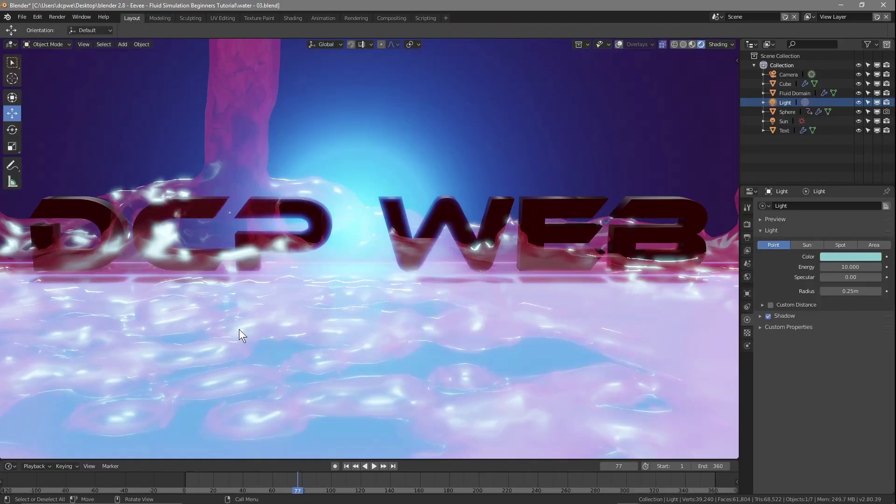
pyautogui.click(372, 466)
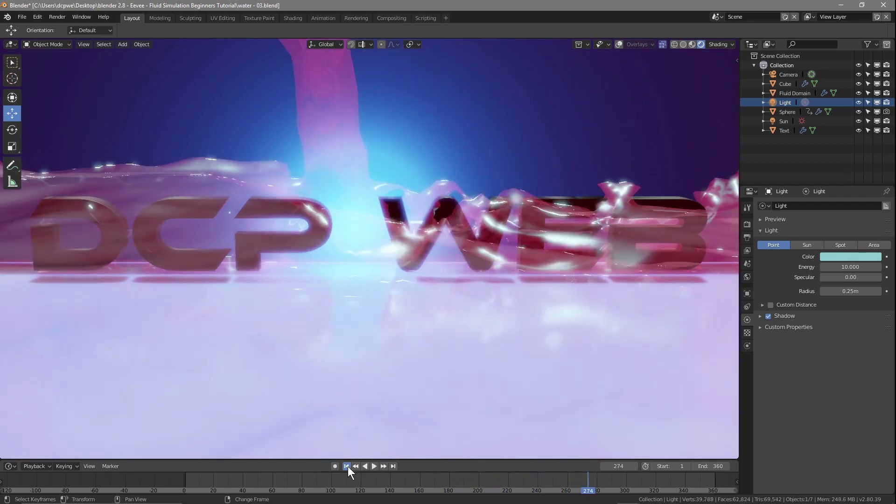
pyautogui.click(346, 467)
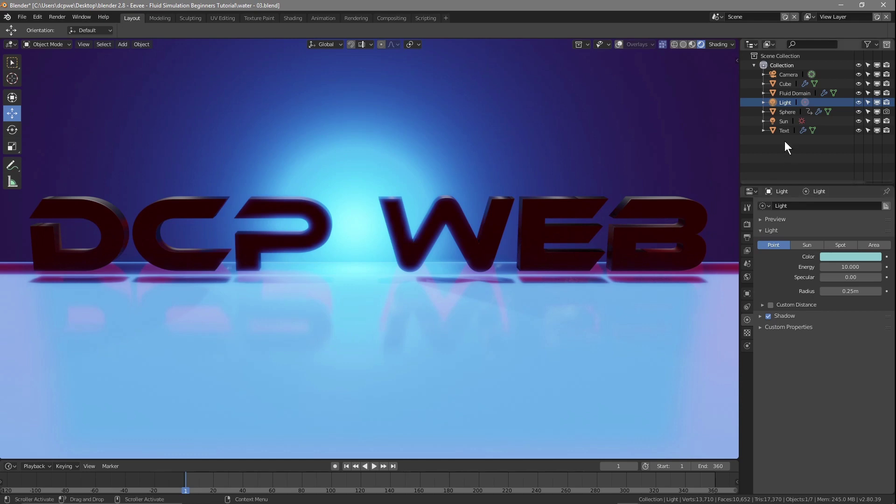
# Step: Check the scene without the Sun light by hiding it, playing the animation to frame 43 and showing the Sun again
pyautogui.click(786, 121)
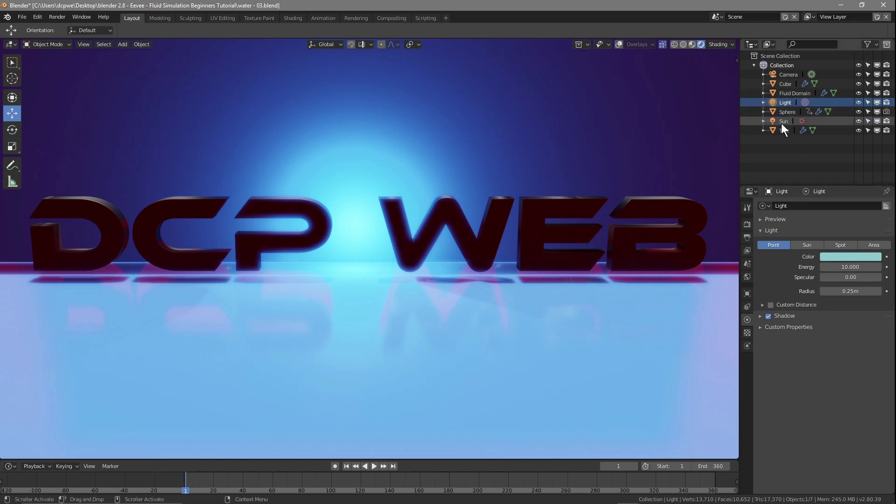
pyautogui.click(858, 121)
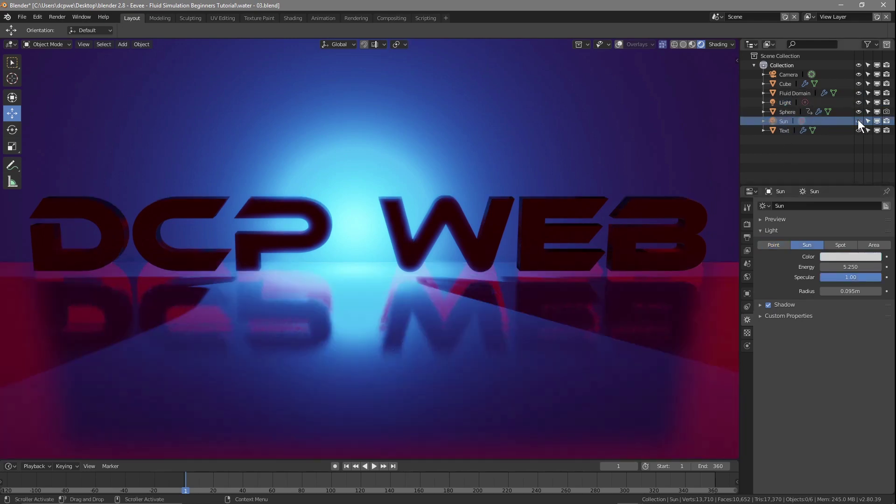
pyautogui.click(859, 121)
pyautogui.click(858, 121)
pyautogui.click(373, 465)
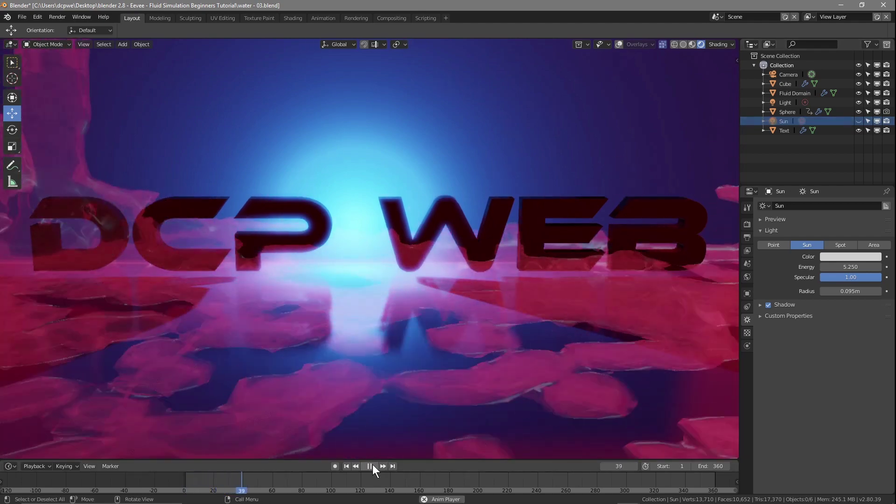
pyautogui.click(371, 466)
pyautogui.click(858, 120)
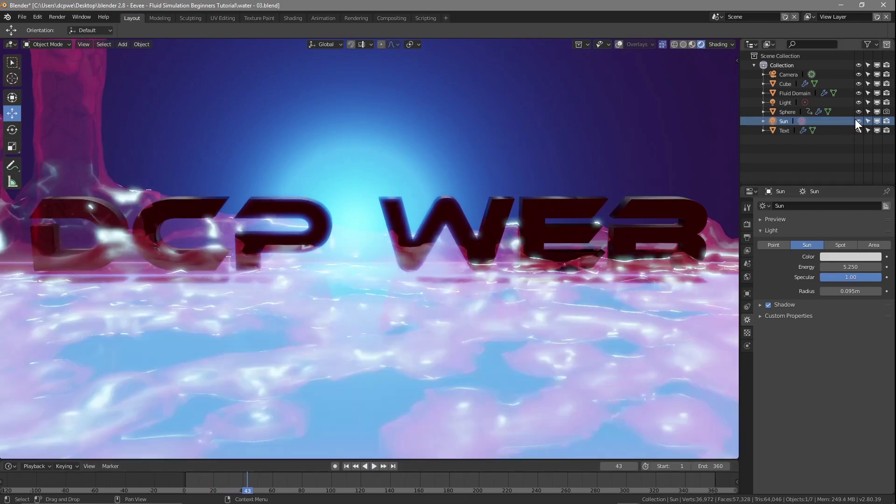
# Step: Toggle the point light's visibility several times to compare the scene with and without it, leaving it shown
pyautogui.click(859, 102)
pyautogui.click(859, 102)
pyautogui.click(859, 102)
pyautogui.click(859, 102)
pyautogui.click(859, 102)
pyautogui.click(859, 102)
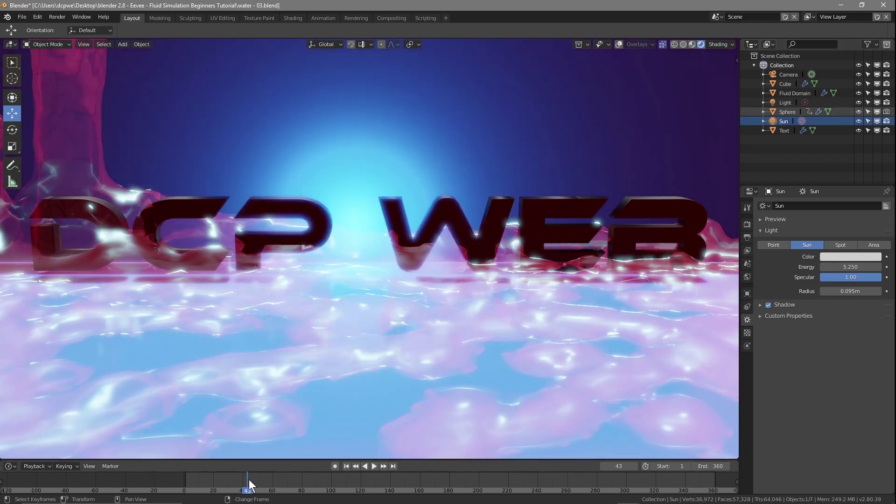
# Step: Near the start of the animation, set the Cube material's Specular to 0.573 and Roughness to 0
pyautogui.moveTo(245, 486); pyautogui.dragTo(192, 491, button='right')
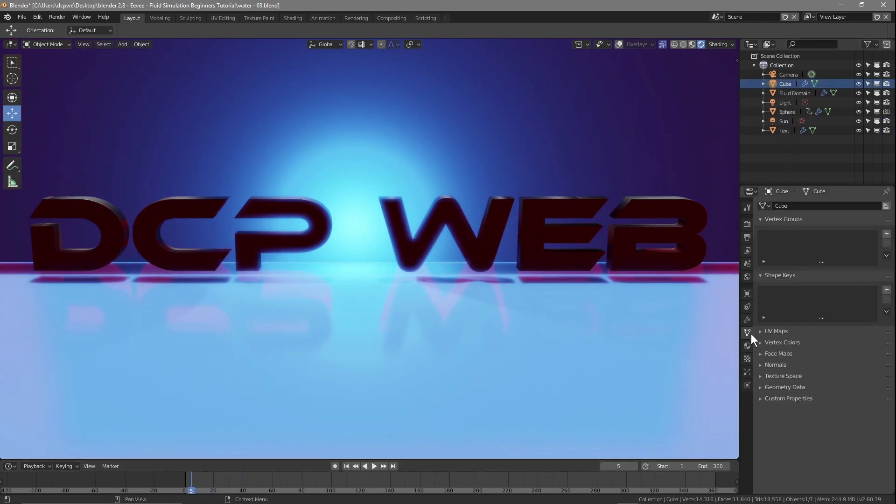
pyautogui.click(746, 346)
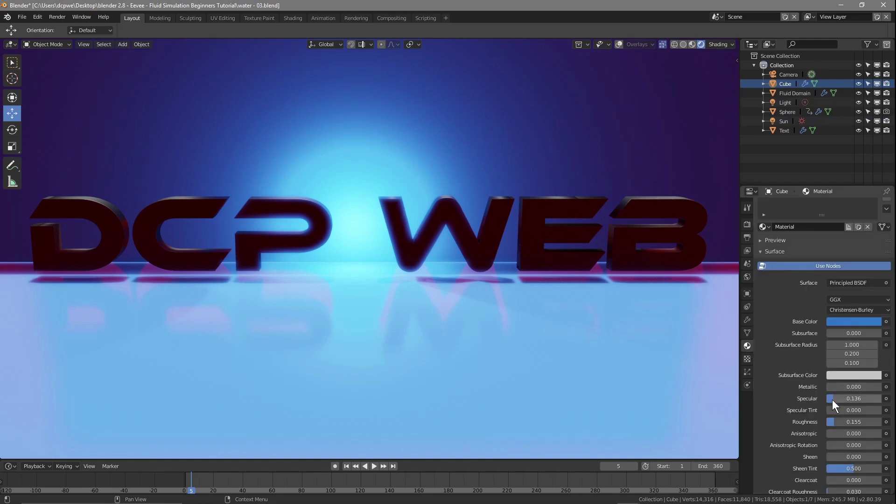
pyautogui.moveTo(840, 400); pyautogui.dragTo(859, 399)
# Step: Play the animation to check the Cube's reflections, stop it and return to frame 1
pyautogui.press('space')
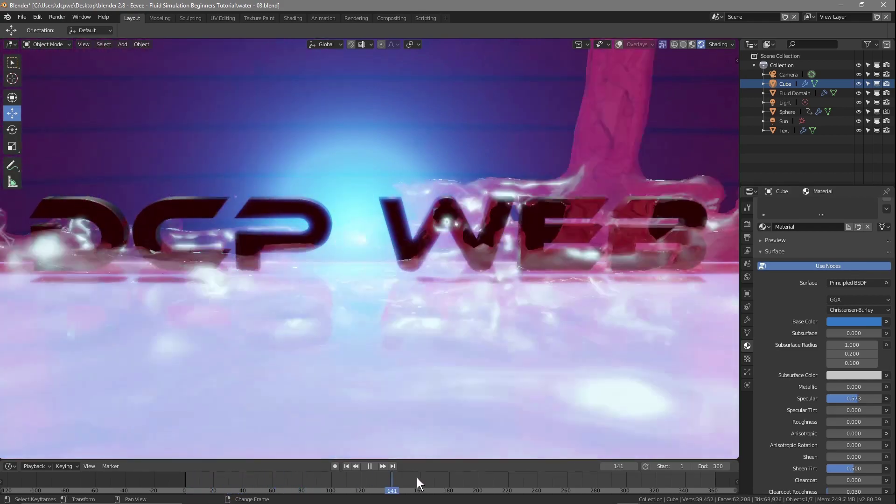
pyautogui.moveTo(416, 478); pyautogui.dragTo(185, 477)
pyautogui.press('space')
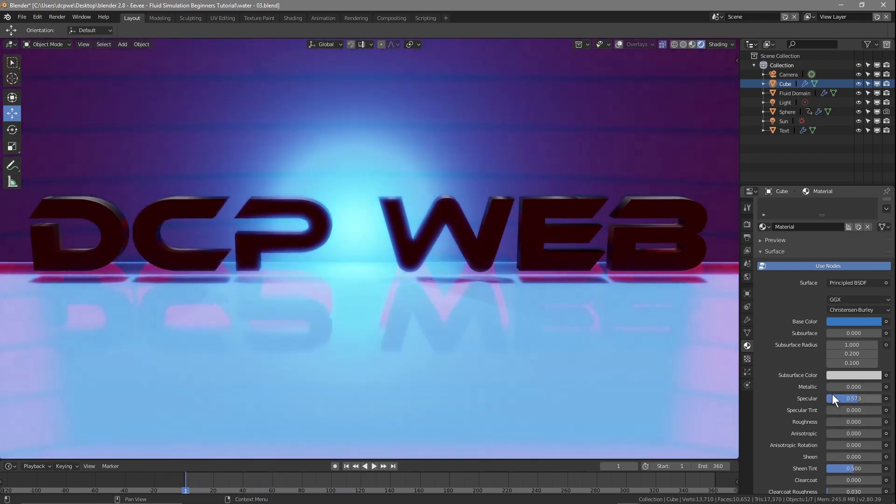
# Step: Try the Cube material's Roughness at 1.000 while playing the animation, and set it back to 0 at frame 19
pyautogui.moveTo(846, 424); pyautogui.dragTo(889, 424)
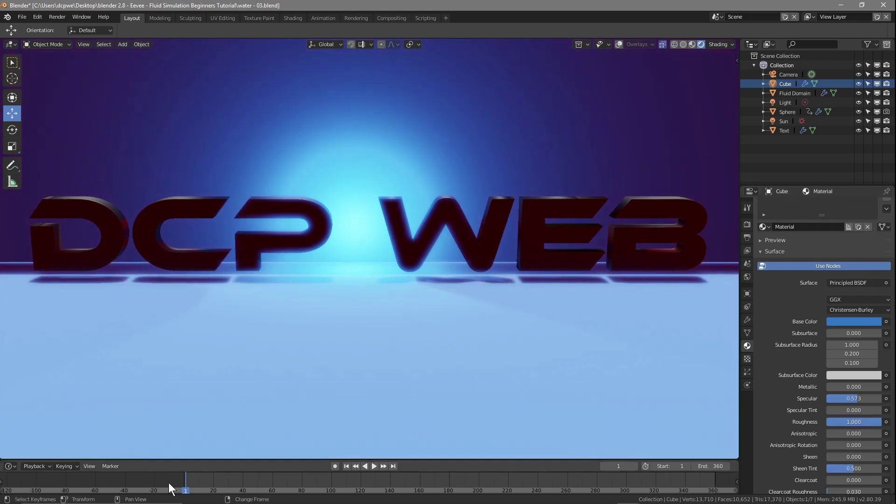
pyautogui.rightClick(189, 496)
pyautogui.press('space')
pyautogui.moveTo(343, 474); pyautogui.dragTo(212, 480, button='right')
pyautogui.rightClick(845, 422)
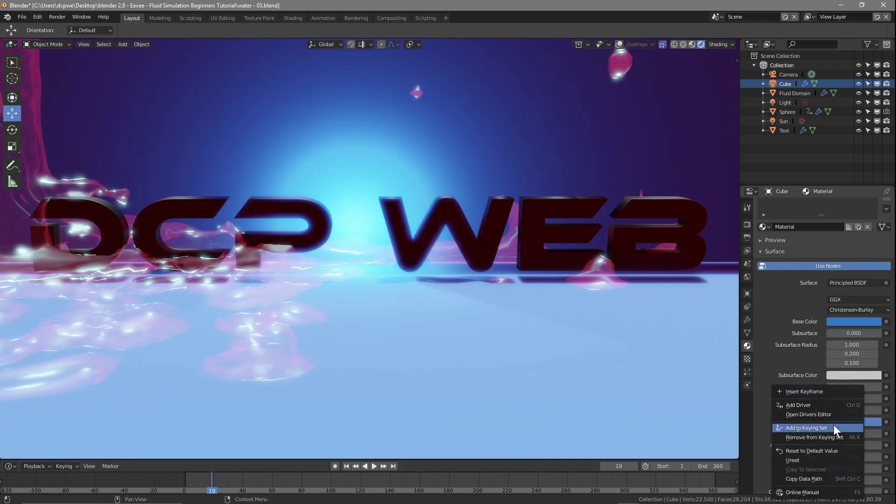
pyautogui.moveTo(876, 422); pyautogui.dragTo(827, 422)
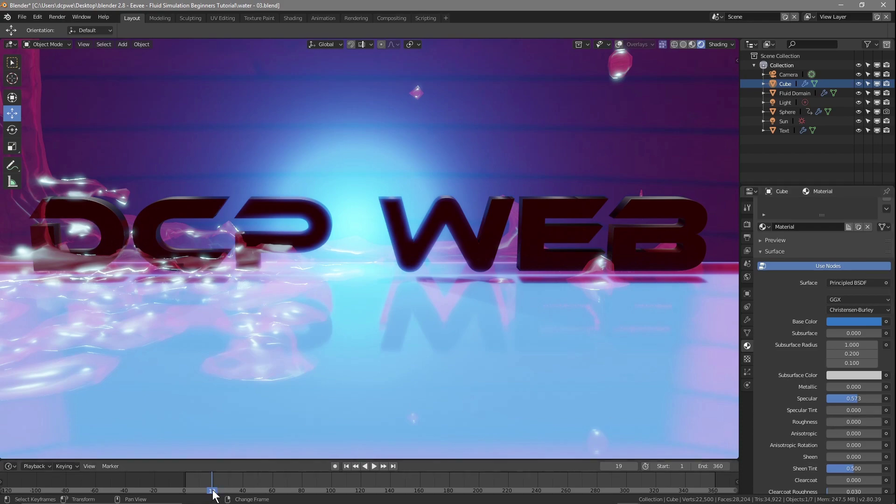
# Step: Scrub the timeline to frame 229, view a test render of that frame and close the render window
pyautogui.moveTo(212, 490)
pyautogui.mouseDown()
pyautogui.moveTo(239, 491)
pyautogui.moveTo(217, 490)
pyautogui.mouseUp()
pyautogui.moveTo(208, 490); pyautogui.dragTo(518, 488, button='right')
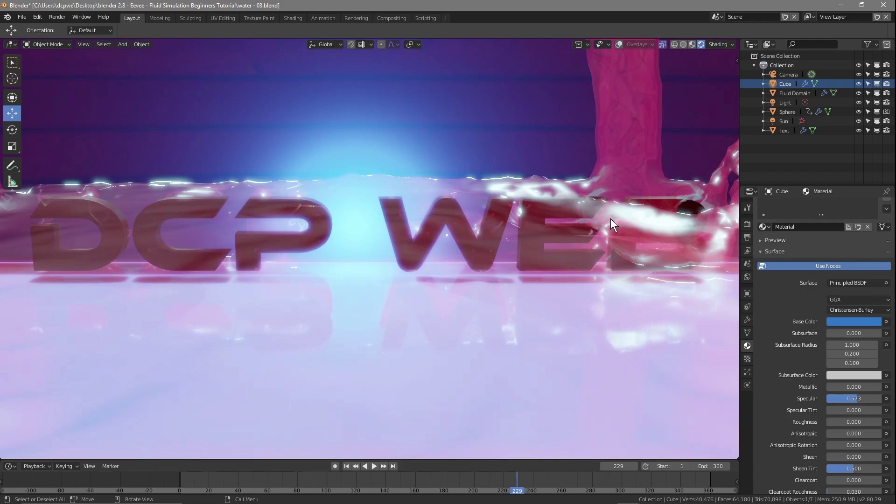
pyautogui.press('F12')
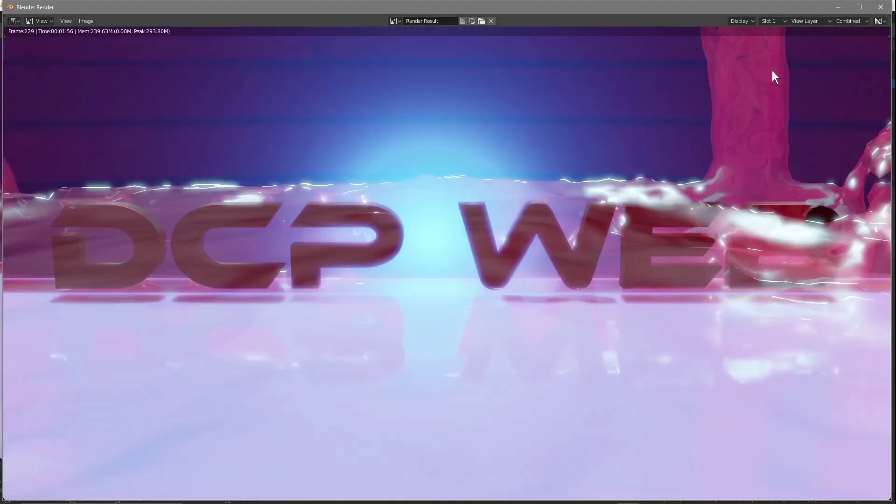
pyautogui.click(880, 7)
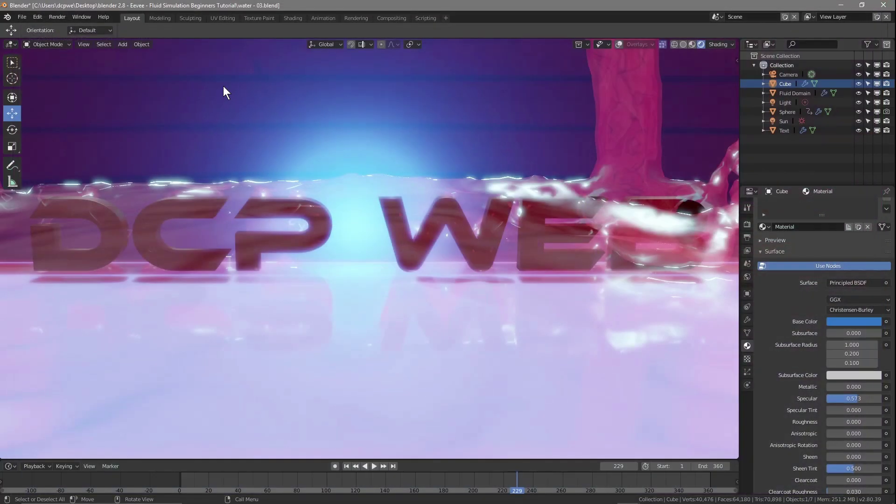
# Step: Save the Blender file and return the timeline to frame 1
pyautogui.click(22, 13)
pyautogui.click(44, 86)
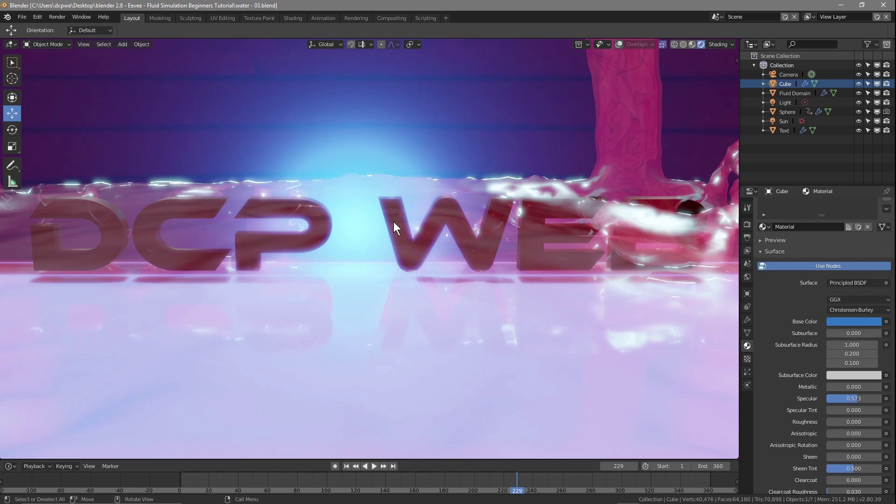
pyautogui.moveTo(512, 492); pyautogui.dragTo(181, 493, button='right')
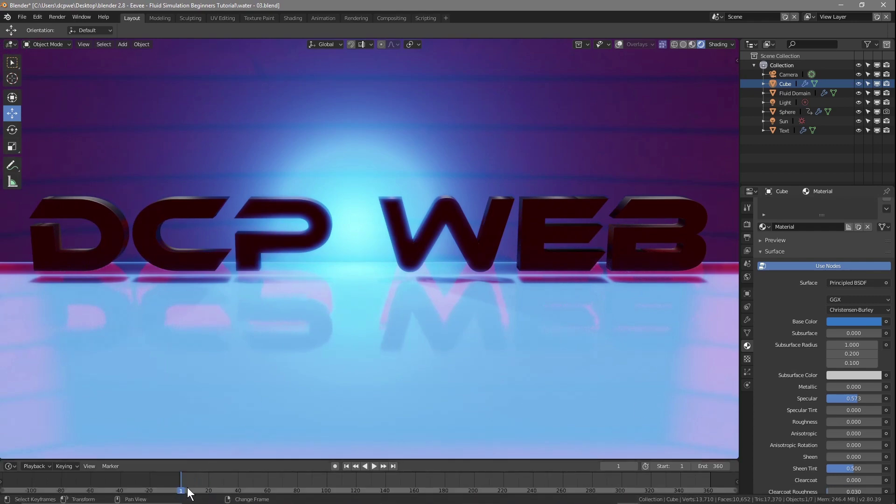
# Step: Go to frame 80 and add a Subdivision Surface modifier to the Fluid Domain
pyautogui.moveTo(182, 493); pyautogui.dragTo(297, 490, button='right')
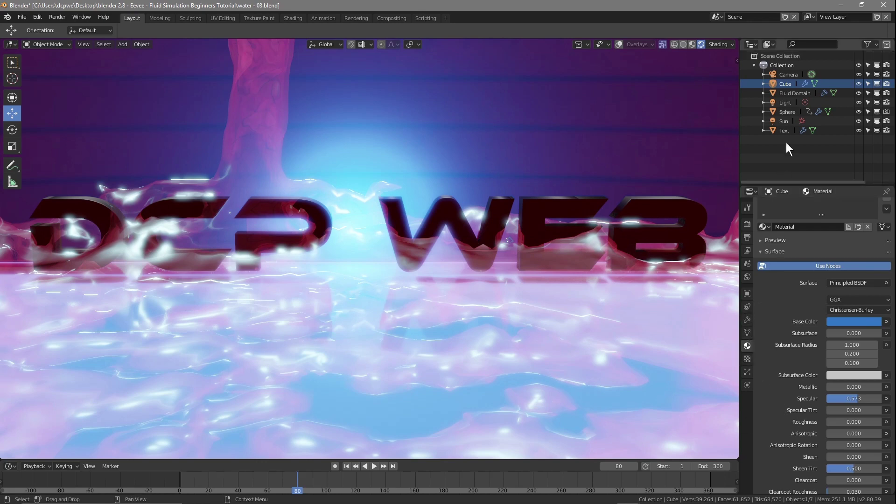
pyautogui.click(786, 94)
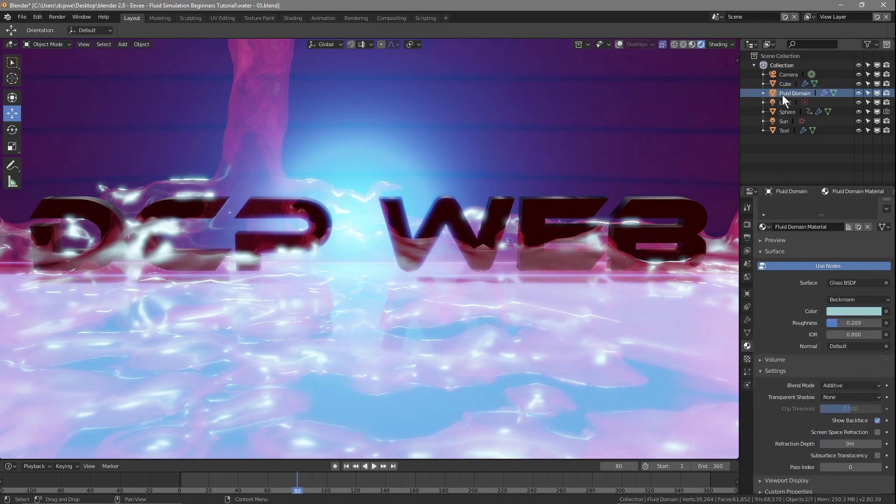
pyautogui.click(747, 320)
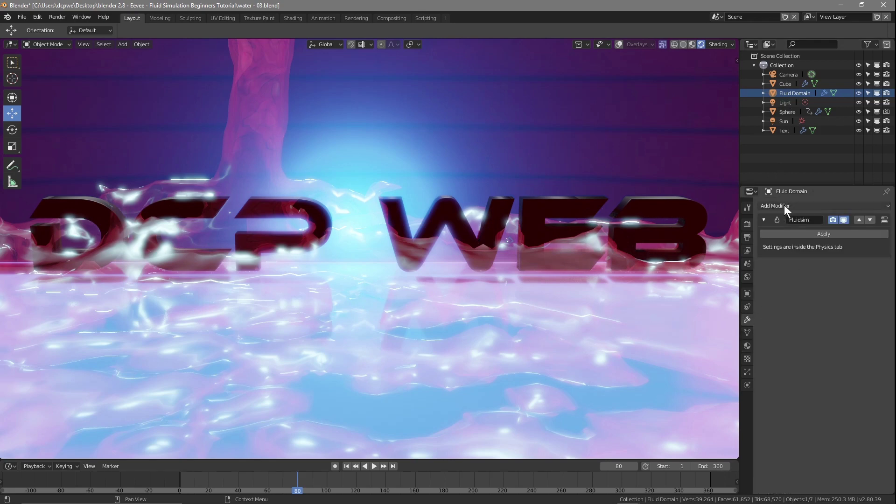
pyautogui.click(772, 205)
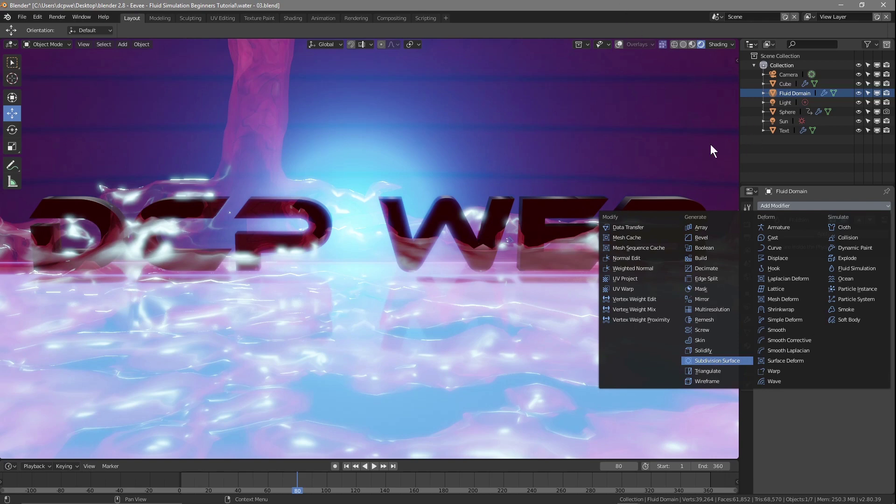
pyautogui.click(654, 395)
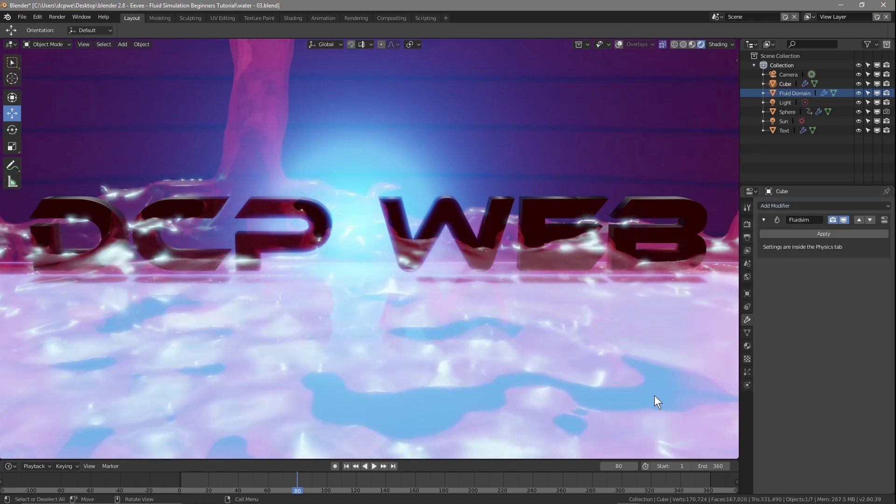
pyautogui.click(792, 206)
pyautogui.click(709, 361)
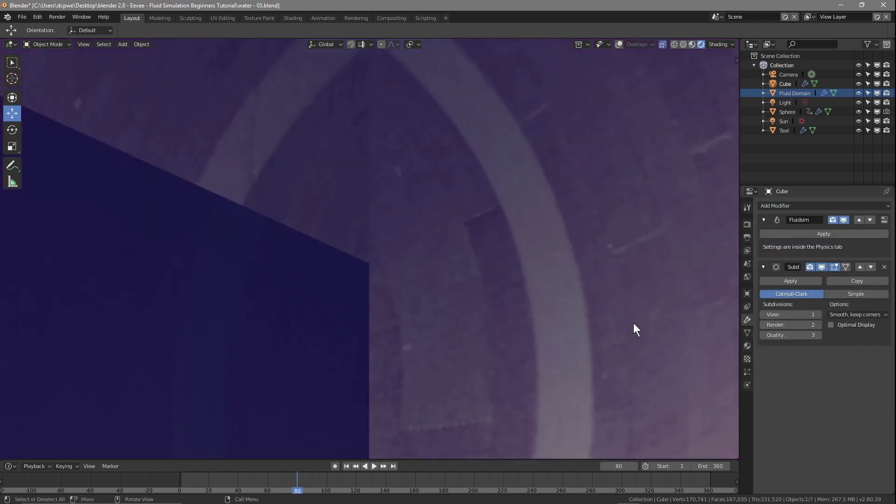
pyautogui.scroll(-8, 535, 318)
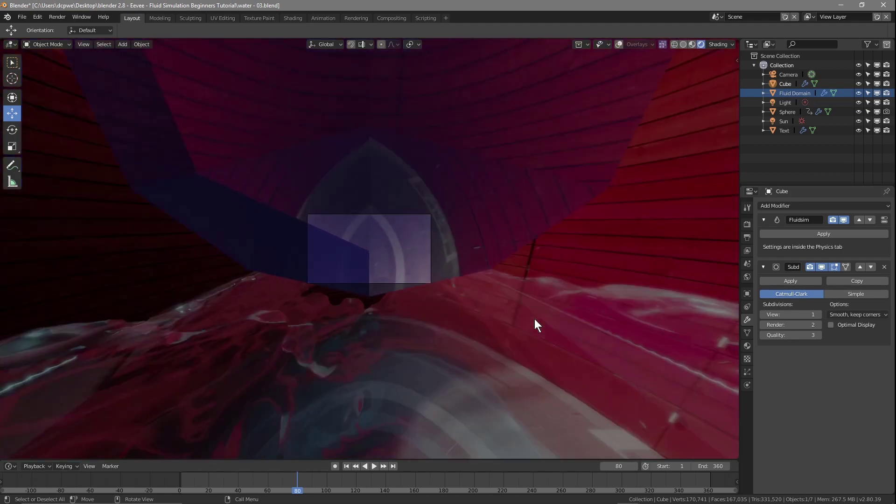
pyautogui.scroll(6, 535, 320)
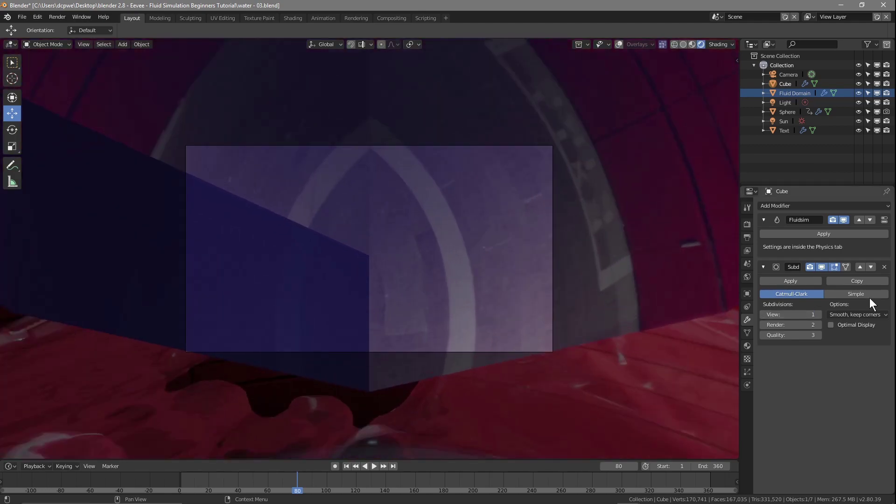
pyautogui.click(885, 267)
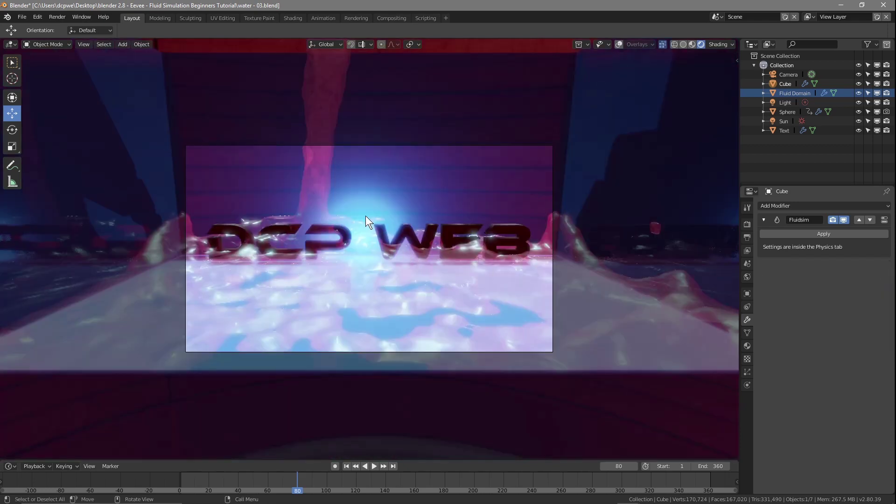
# Step: Test-render frame 80 with the Fluid Domain's render subdivisions at 3, close the render window and remove its Subdivision Surface modifier
pyautogui.click(797, 93)
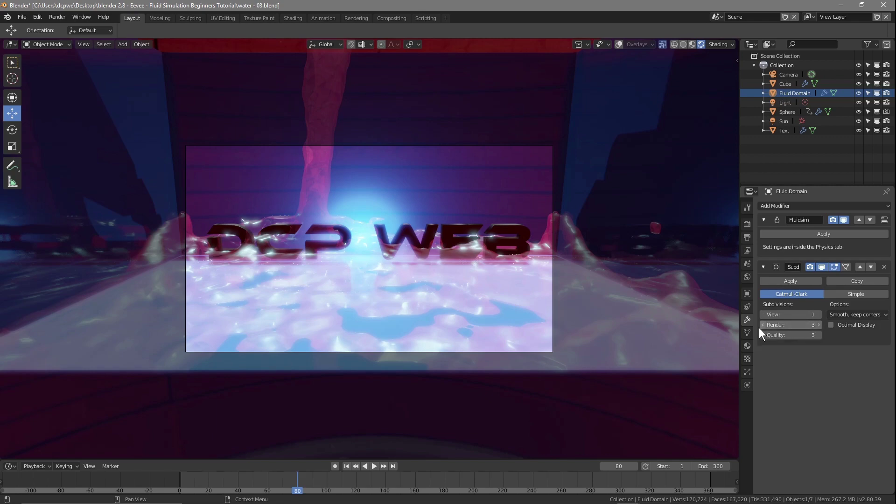
pyautogui.press('F12')
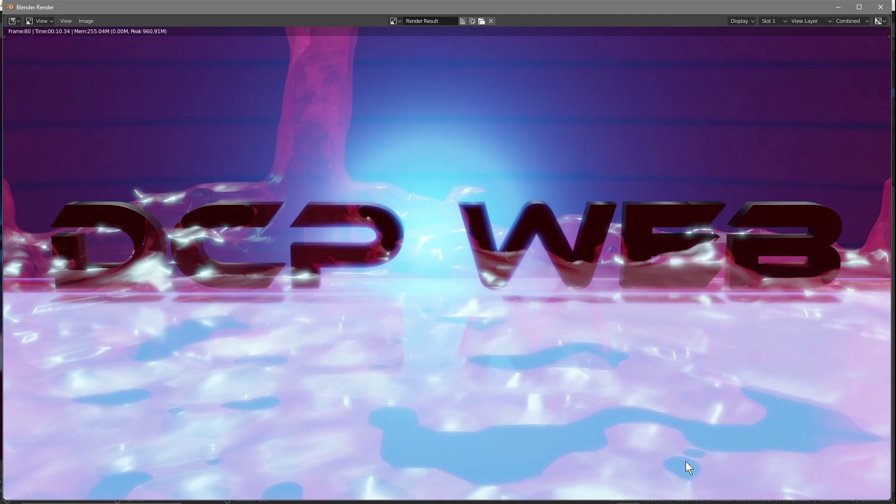
pyautogui.click(881, 7)
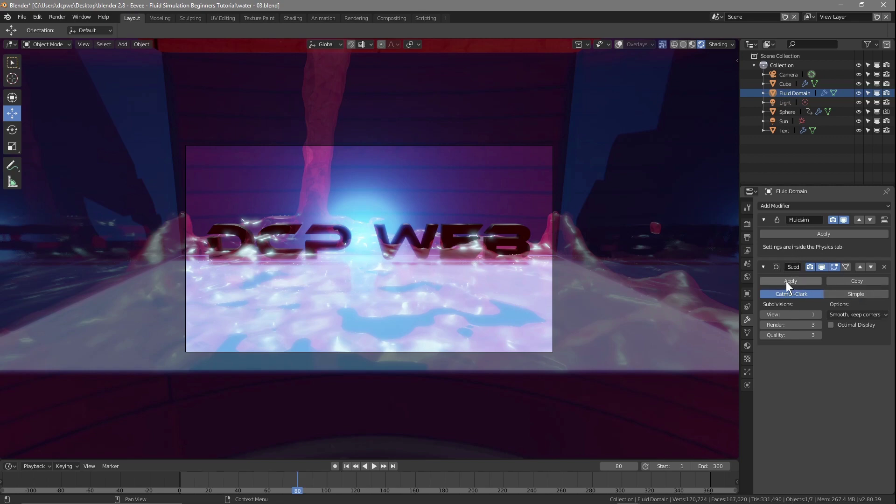
pyautogui.click(884, 267)
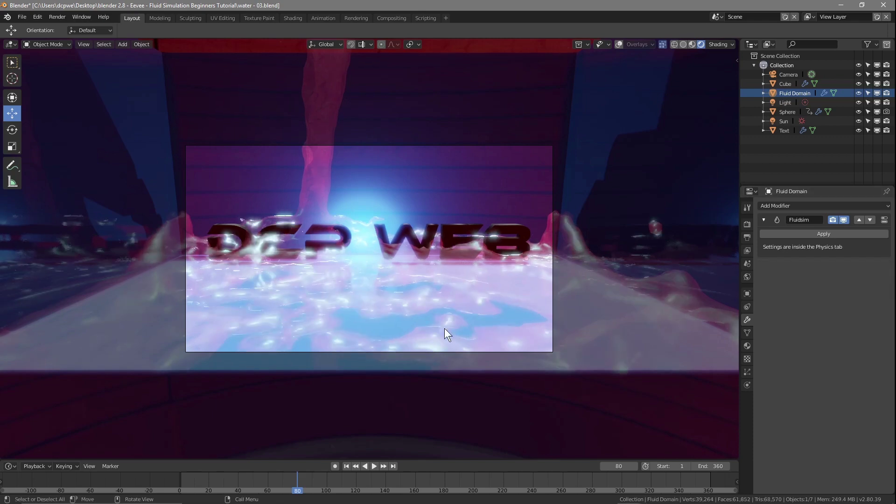
# Step: Add a Subdivision Surface modifier to the Fluid Domain with View subdivisions at 1 and Render subdivisions at 3
pyautogui.press('Home')
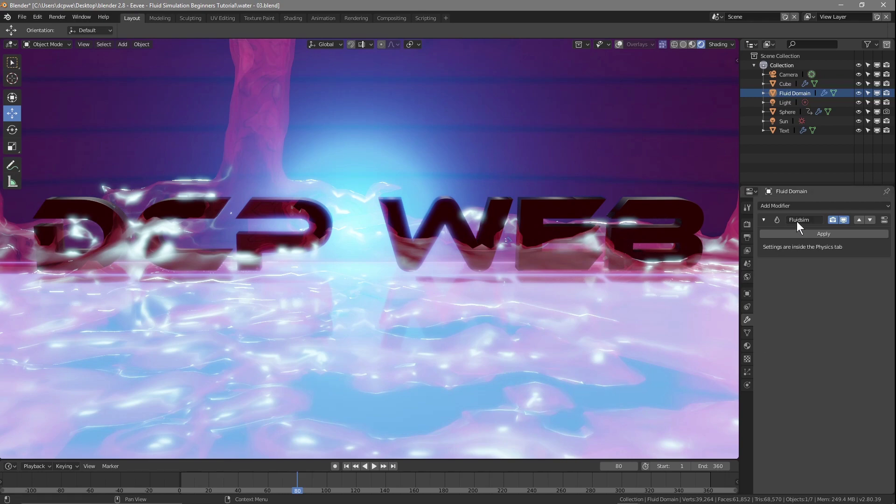
pyautogui.click(785, 206)
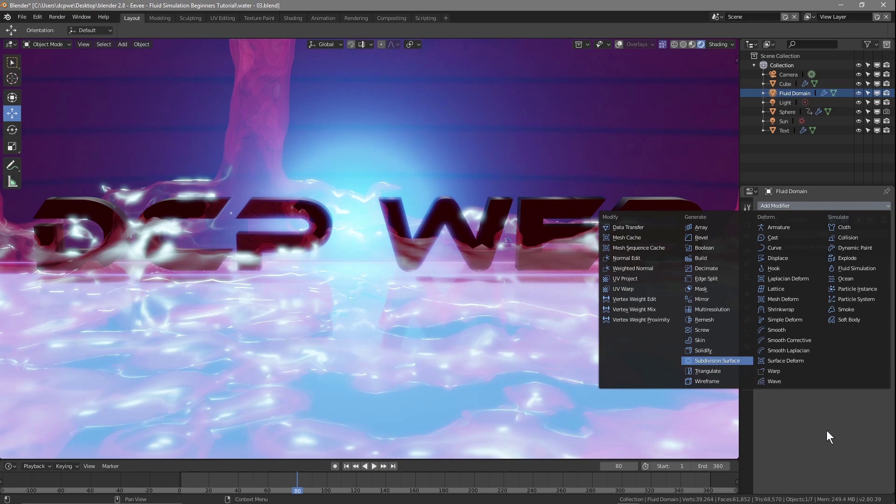
pyautogui.click(746, 361)
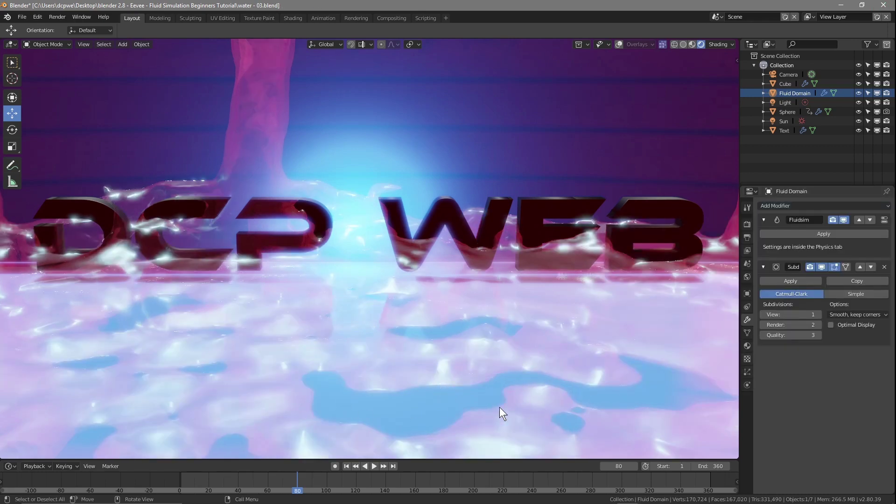
pyautogui.click(763, 325)
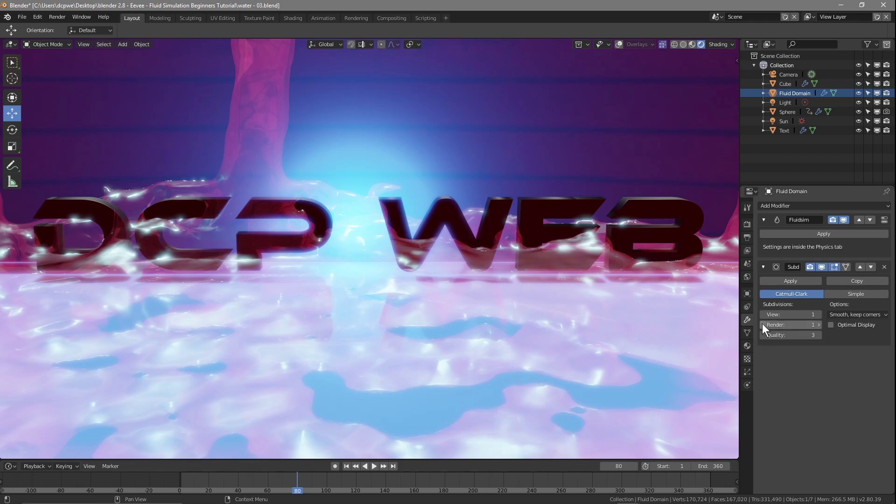
pyautogui.click(819, 315)
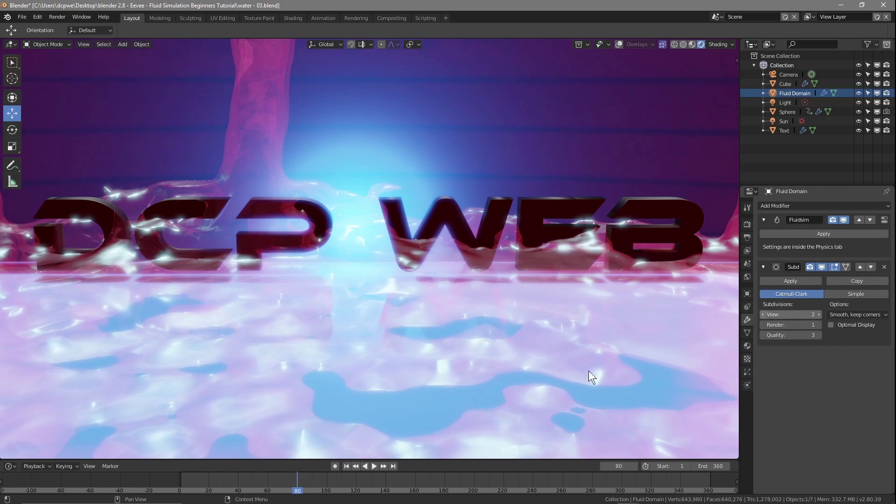
pyautogui.click(763, 315)
pyautogui.click(821, 324)
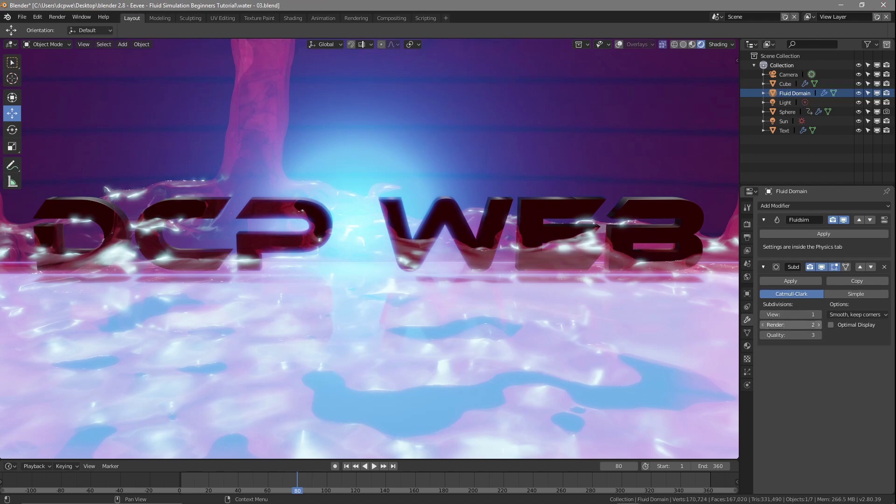
pyautogui.click(821, 325)
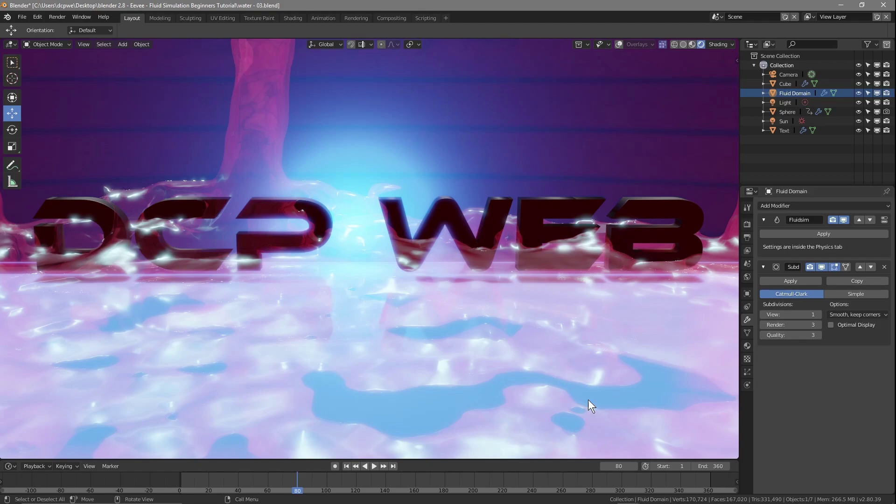
# Step: Render frame 80 as a test, close the render window and save the Blender file
pyautogui.press('F12')
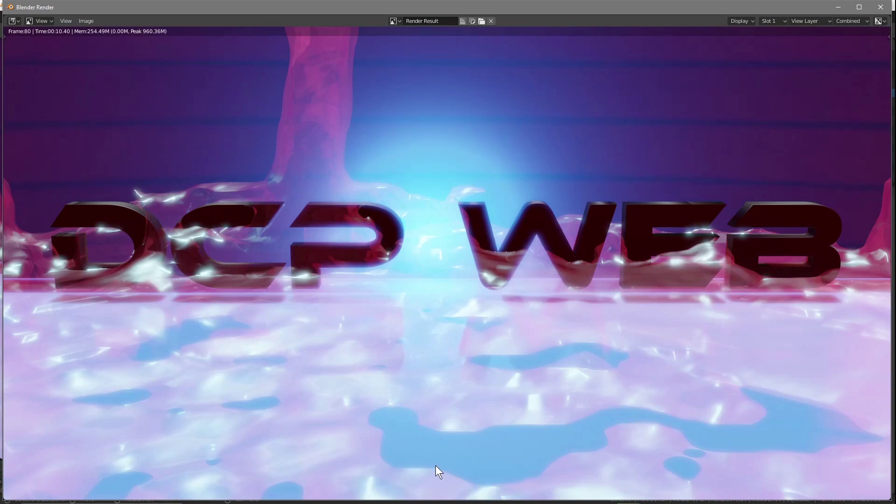
pyautogui.click(881, 7)
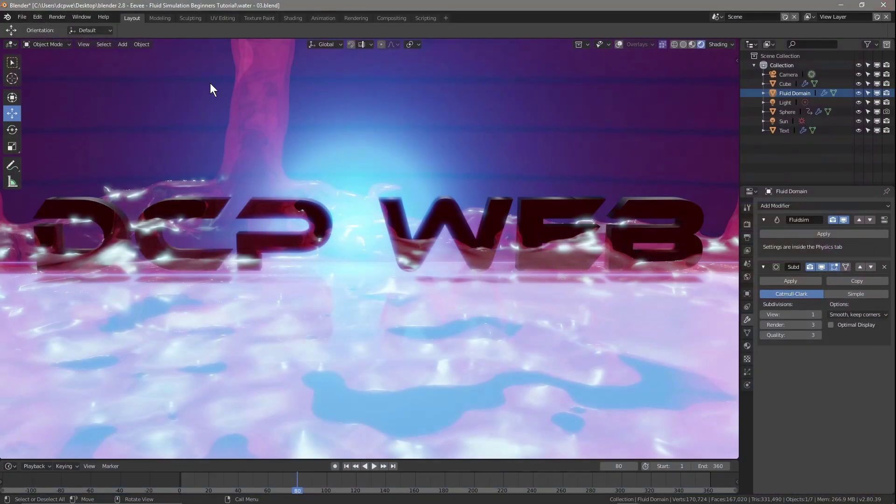
pyautogui.click(22, 17)
pyautogui.click(36, 79)
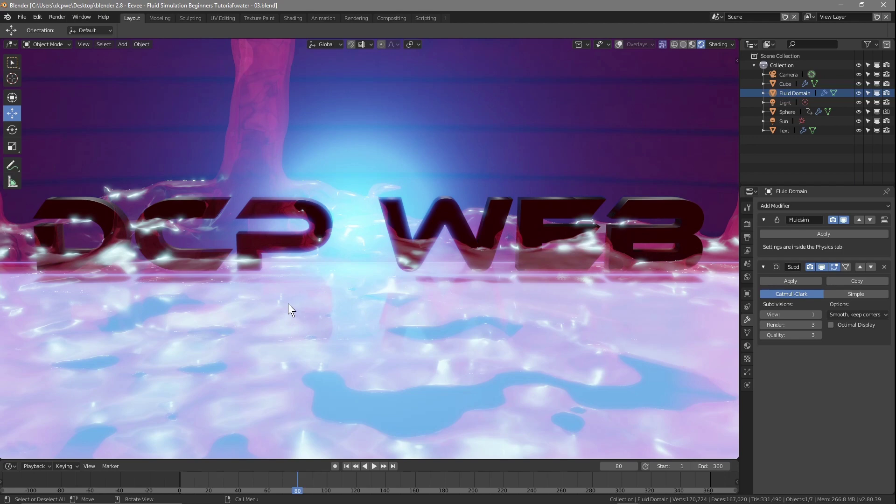
pyautogui.scroll(4, 290, 304)
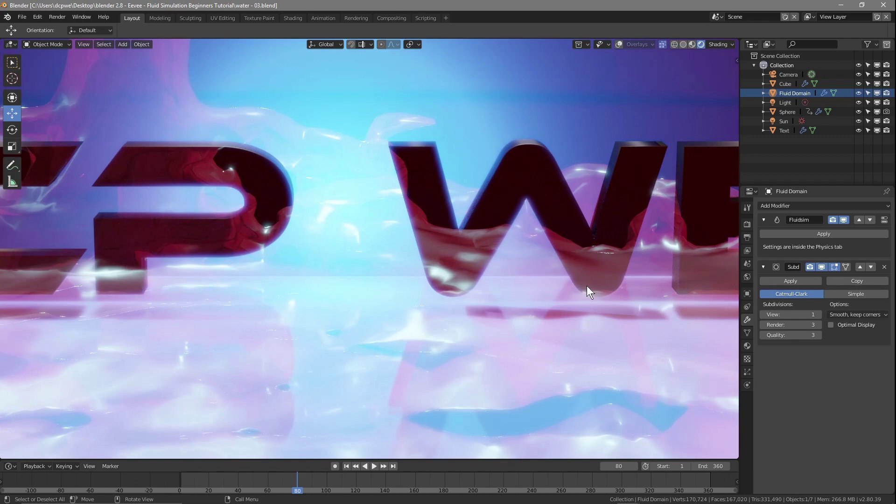
pyautogui.scroll(-9, 587, 286)
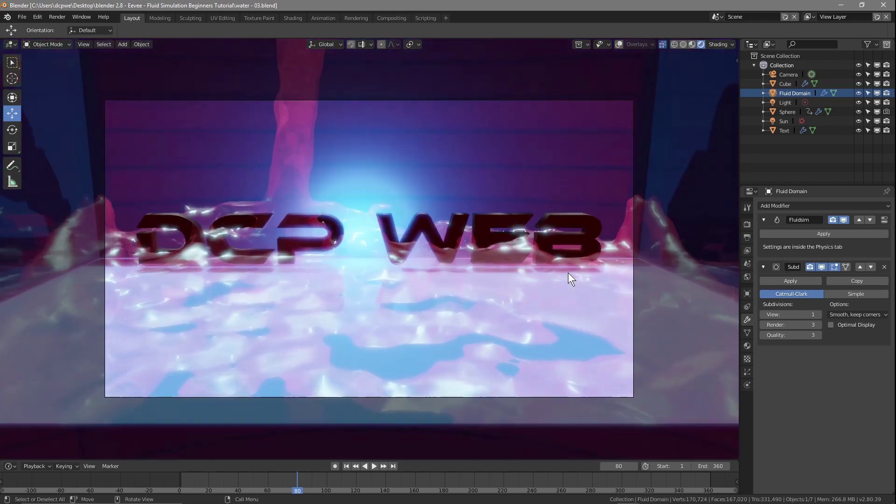
pyautogui.scroll(3, 567, 273)
pyautogui.scroll(-2, 568, 272)
pyautogui.scroll(2, 567, 273)
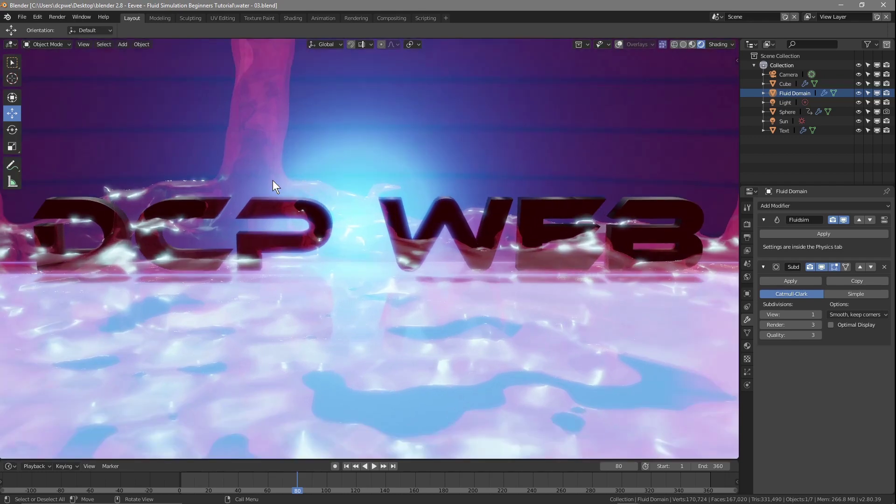
# Step: Play the animation briefly from frame 1, return to frame 1 and save the Blender file
pyautogui.click(346, 466)
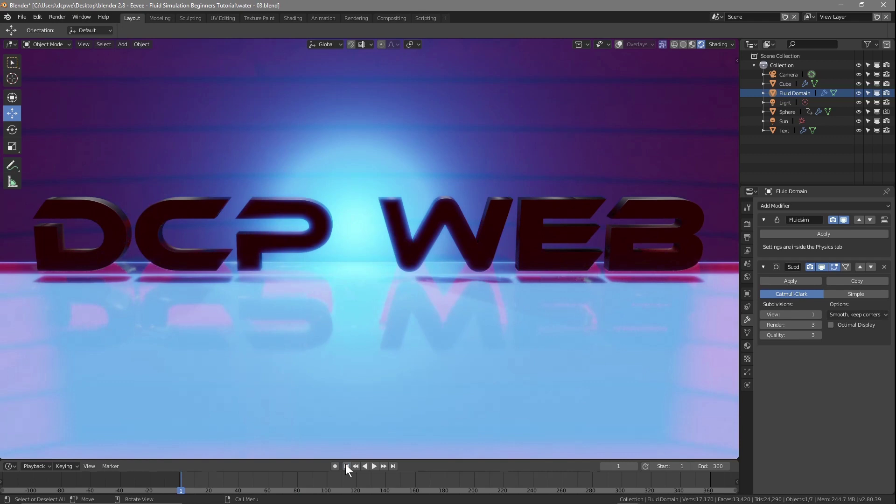
pyautogui.click(373, 466)
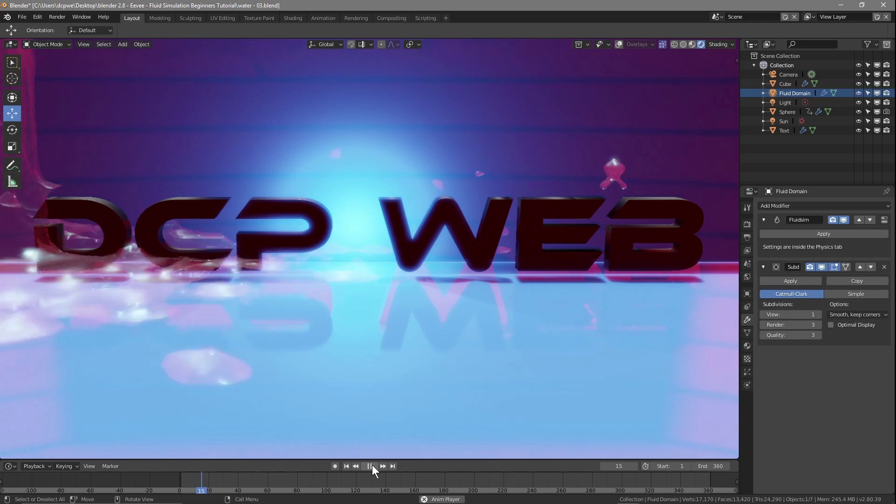
pyautogui.click(370, 465)
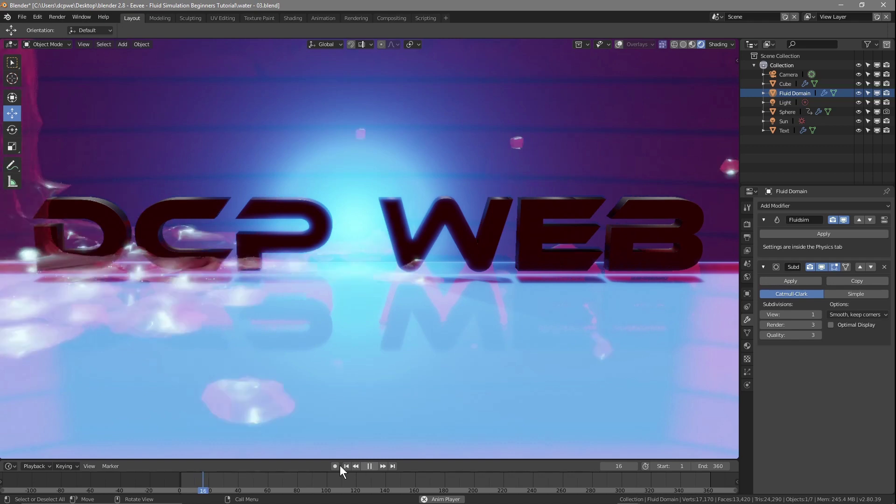
pyautogui.click(346, 466)
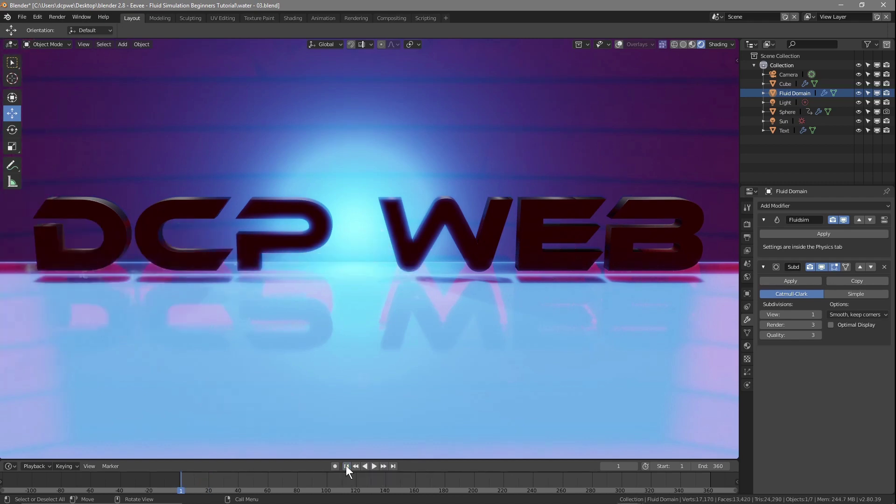
pyautogui.click(21, 18)
pyautogui.click(32, 89)
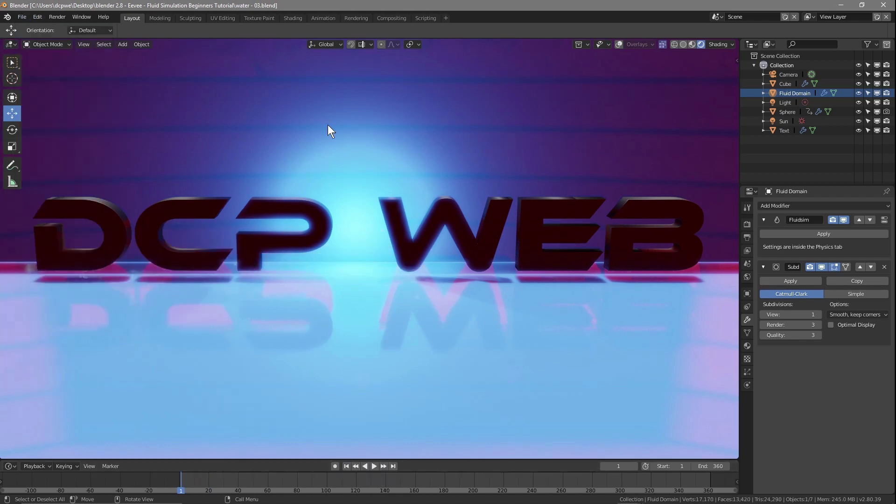
# Step: Create a folder named frame inside the Desktop's blender 2.8 - Eevee - Fluid Simulation Beginners Tutorial folder while choosing the render output path
pyautogui.click(748, 238)
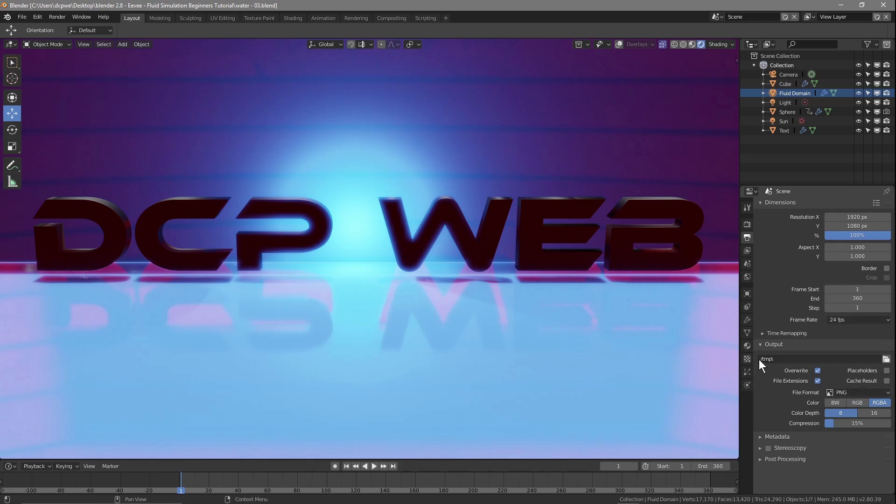
pyautogui.click(885, 359)
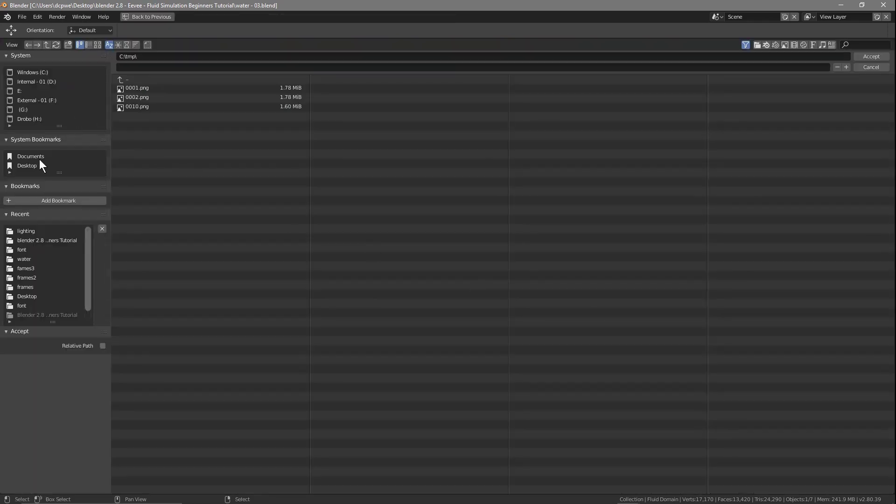
pyautogui.click(39, 165)
pyautogui.doubleClick(159, 88)
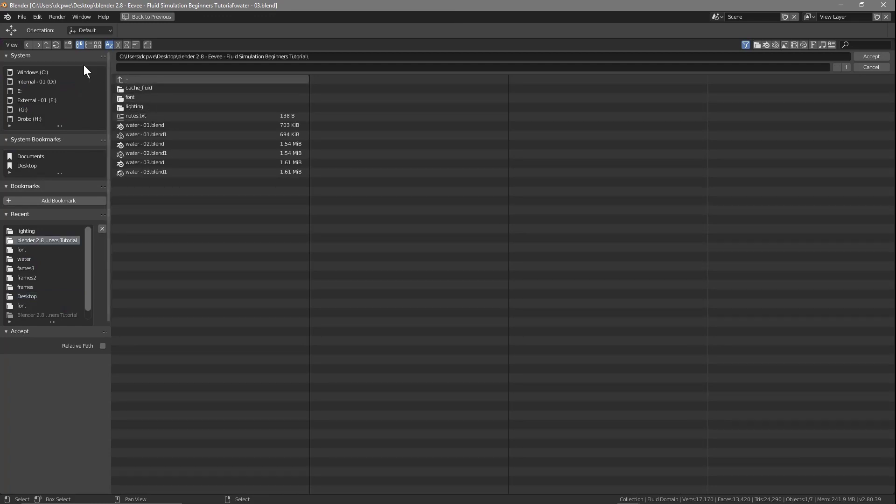
pyautogui.click(68, 45)
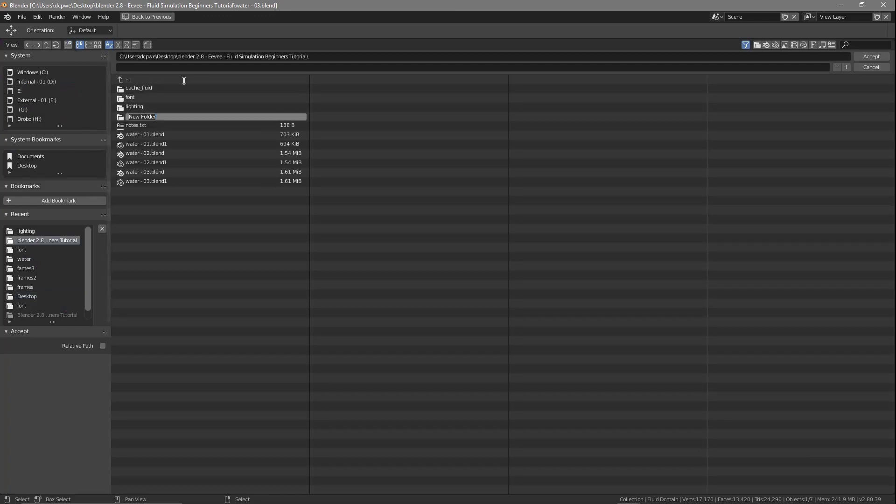
pyautogui.write('frame')
pyautogui.press('Return')
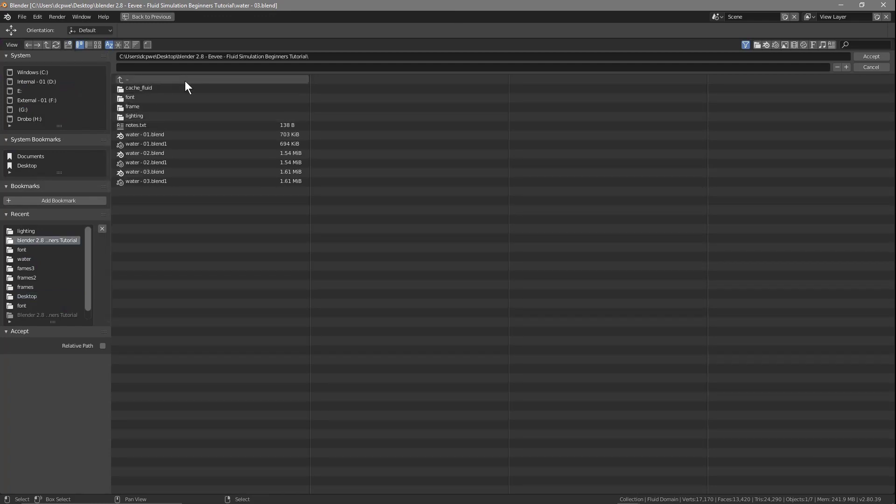
# Step: Set the frame folder as the render output path and the PNG output to RGB with a color depth of 16
pyautogui.doubleClick(126, 103)
pyautogui.click(866, 56)
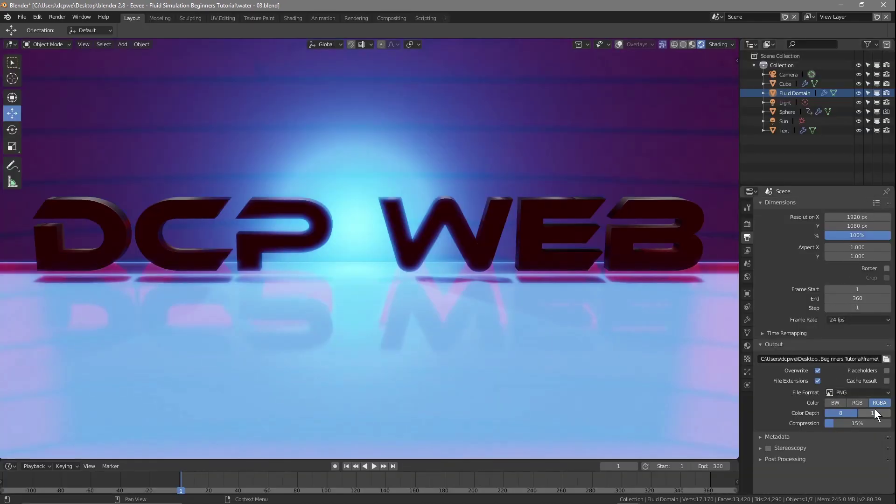
pyautogui.click(858, 403)
pyautogui.click(868, 412)
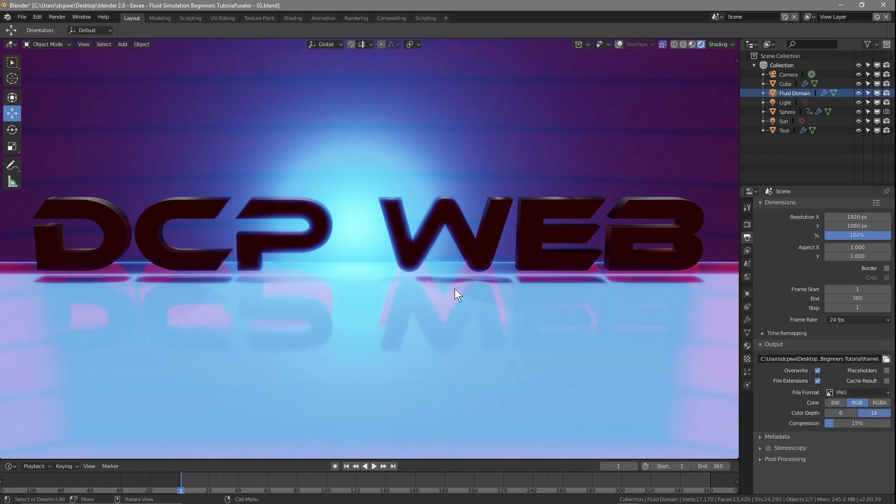
# Step: Start a trial render of the animation, close the render window and set the Eevee render samples to 120
pyautogui.press('F12')
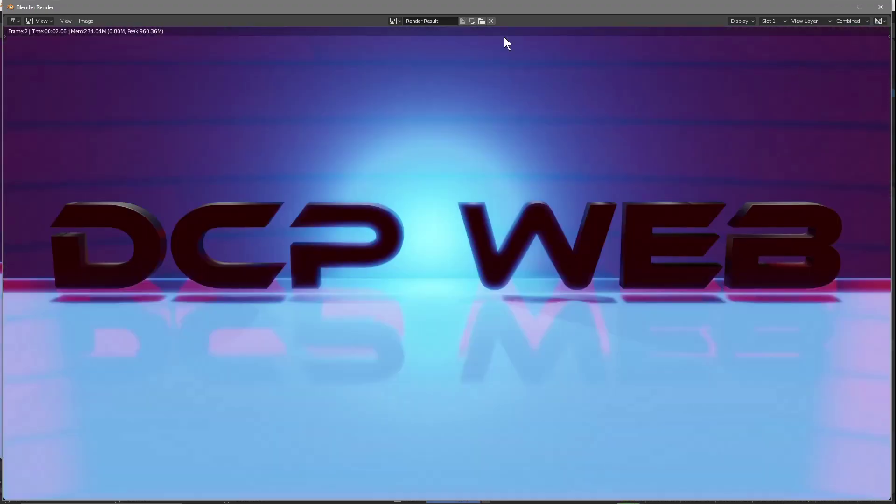
pyautogui.click(880, 7)
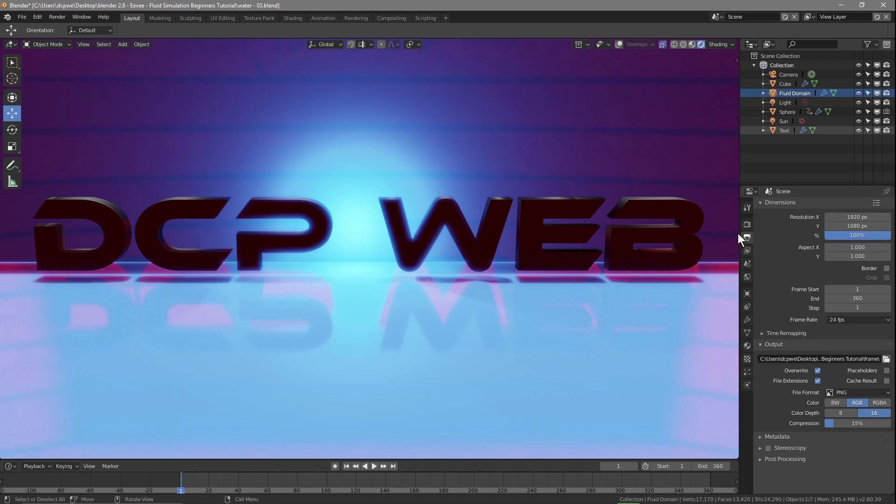
pyautogui.click(748, 222)
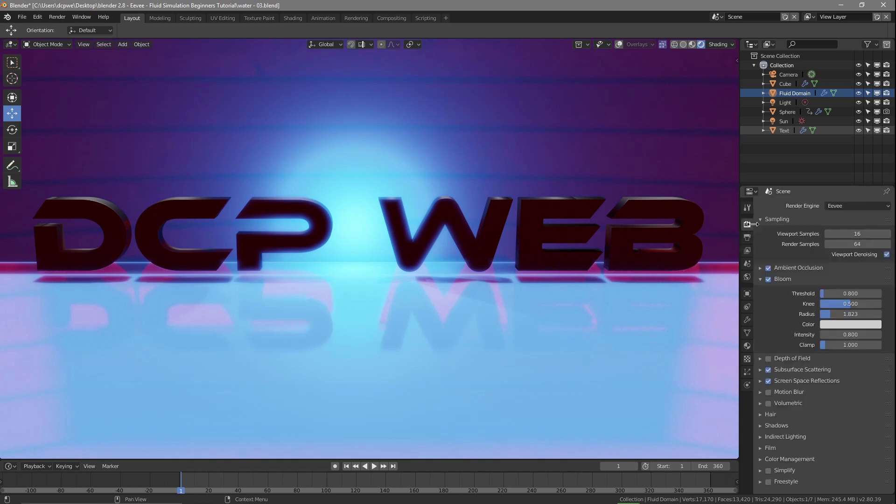
pyautogui.click(849, 246)
pyautogui.write('120')
pyautogui.press('Return')
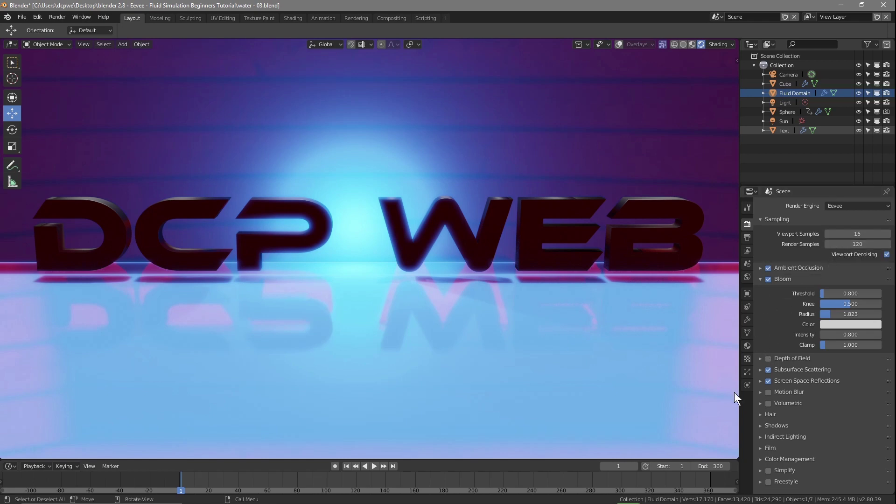
# Step: Render the full animation from frame 1 to 360 with the current output settings and close the render window
pyautogui.click(745, 236)
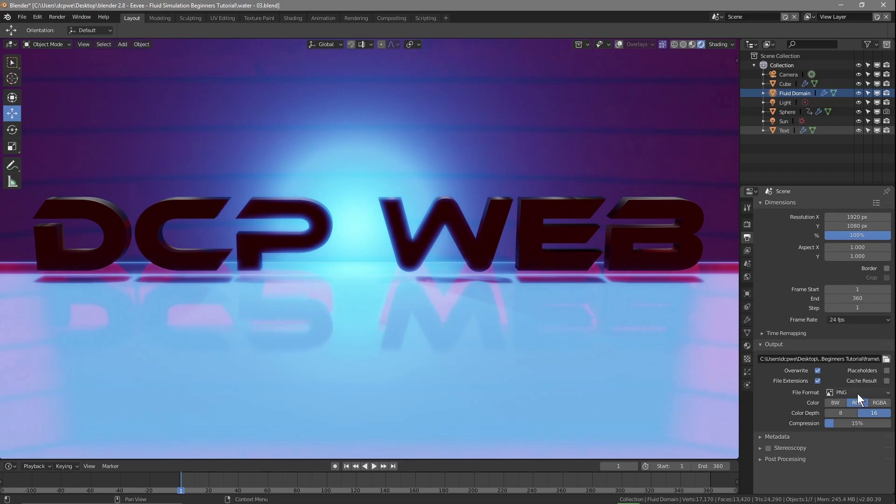
pyautogui.press('F12')
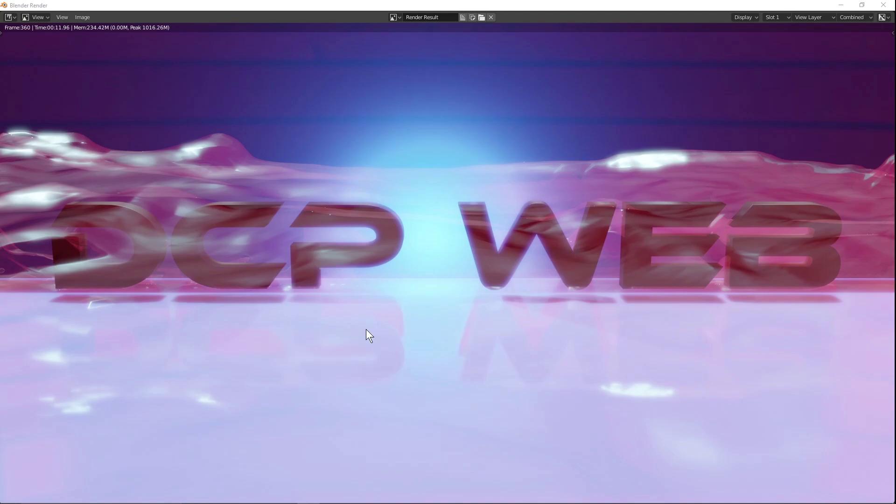
pyautogui.click(882, 4)
# Step: Minimize Blender, open the tutorial's frame folder in a maximized File Explorer window and collapse the This PC and USB Drive (G:) branches
pyautogui.click(840, 3)
pyautogui.click(839, 6)
pyautogui.doubleClick(817, 24)
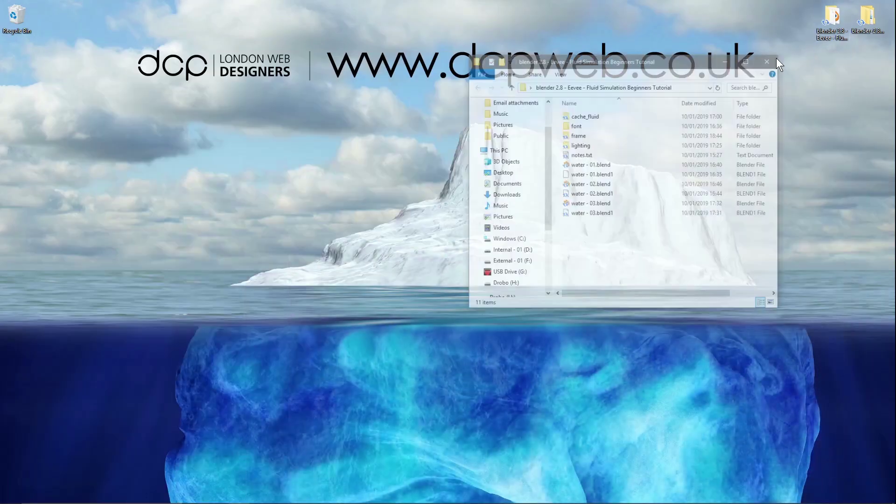
pyautogui.doubleClick(576, 140)
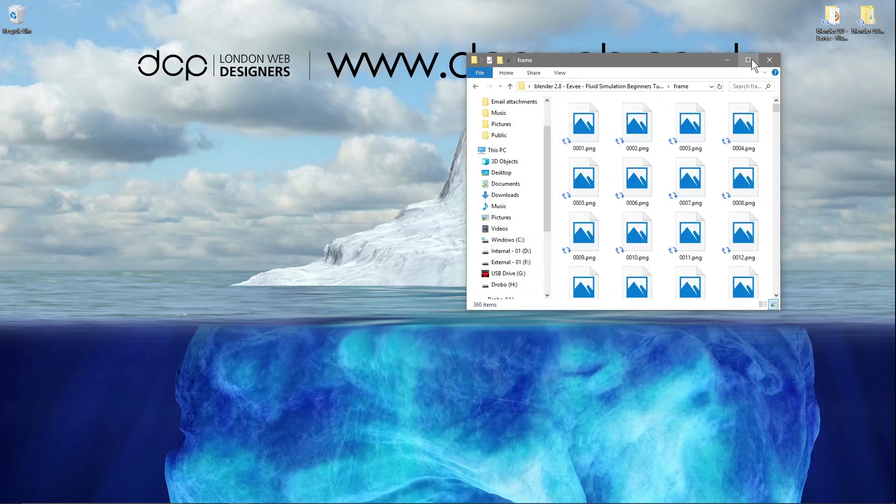
pyautogui.click(748, 60)
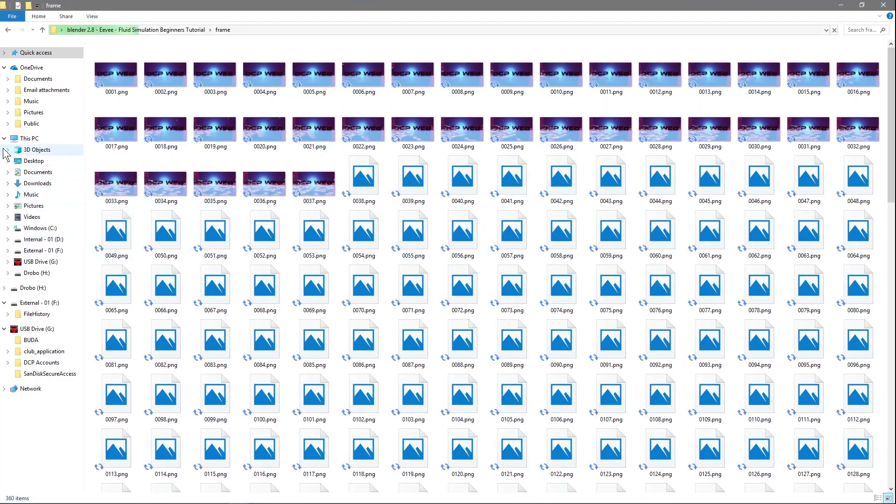
pyautogui.click(4, 139)
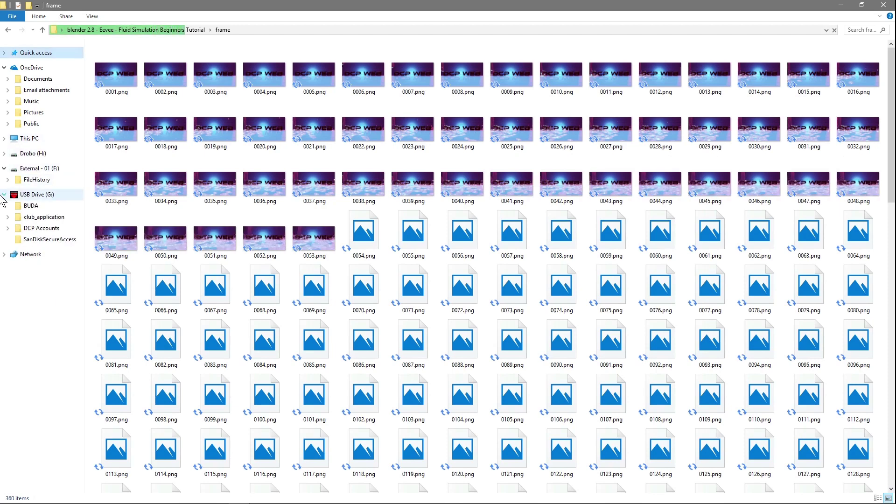
pyautogui.click(4, 195)
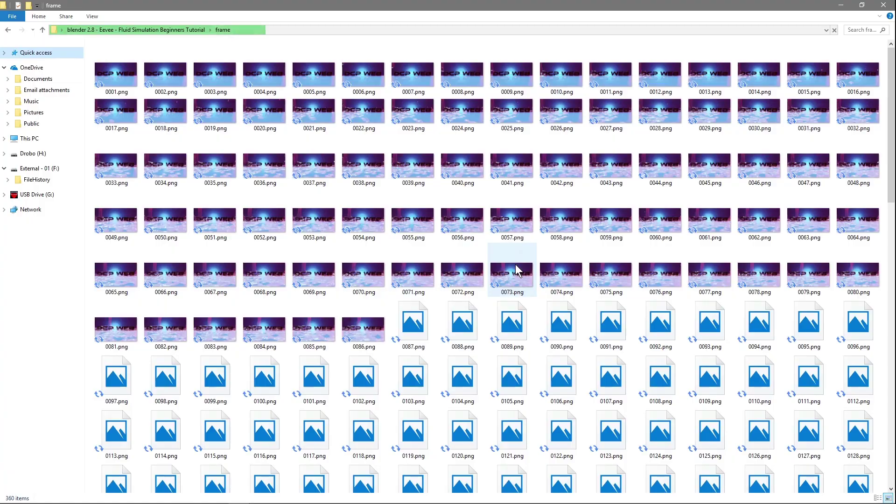
# Step: Open 0057.png in Photos, browse forward through the rendered frames to 0071.png and close the viewer
pyautogui.doubleClick(515, 223)
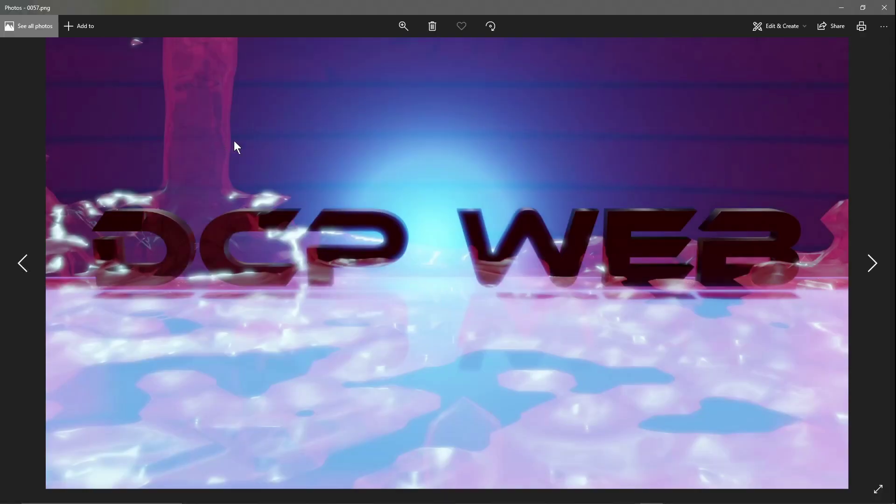
pyautogui.click(873, 264)
pyautogui.click(872, 264)
pyautogui.click(872, 264)
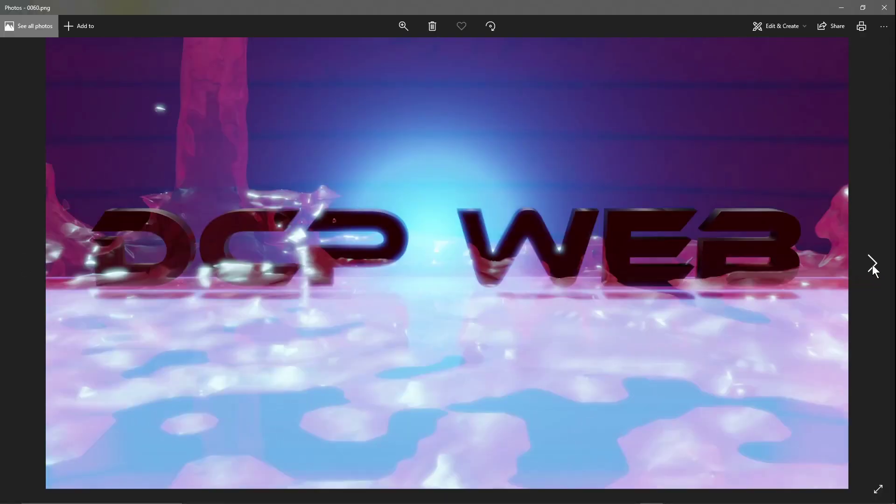
pyautogui.click(872, 264)
pyautogui.click(872, 264)
pyautogui.click(872, 264)
pyautogui.click(872, 264)
pyautogui.click(873, 264)
pyautogui.click(872, 265)
pyautogui.click(873, 265)
pyautogui.click(872, 264)
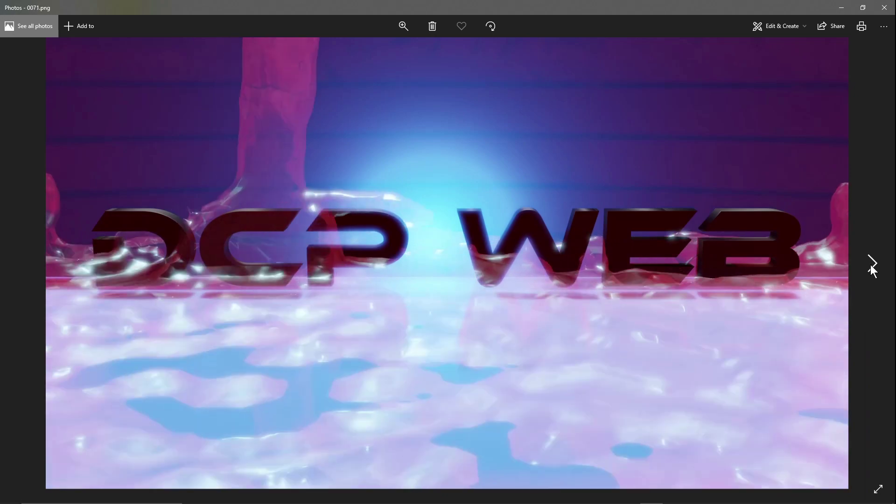
pyautogui.click(884, 7)
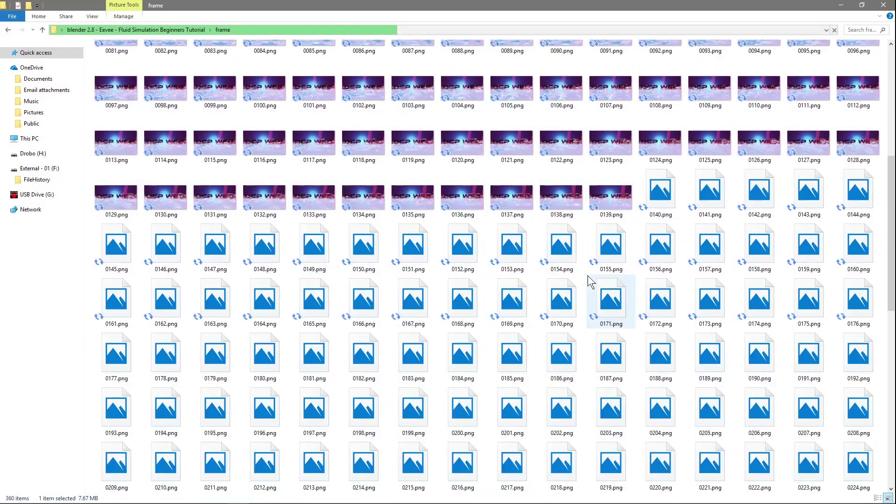
# Step: Check the thumbnails of all rendered frames in the frame folder and close the File Explorer window
pyautogui.scroll(-10, 587, 275)
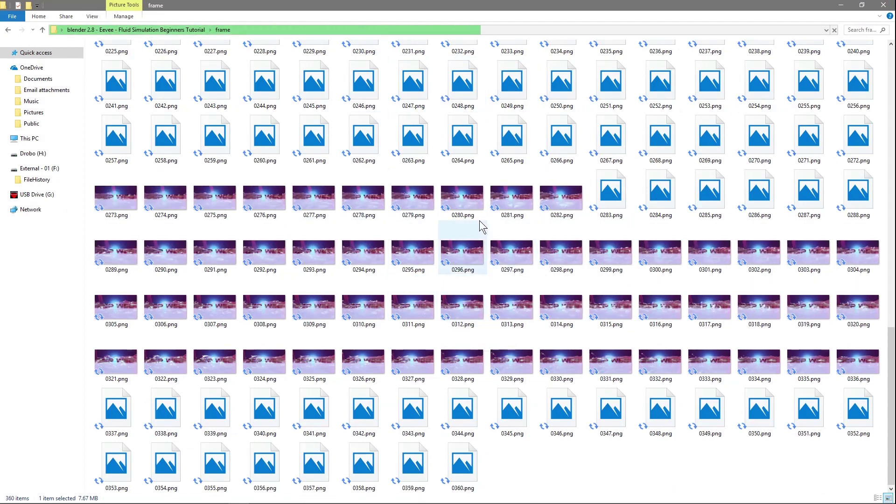
pyautogui.scroll(3, 480, 221)
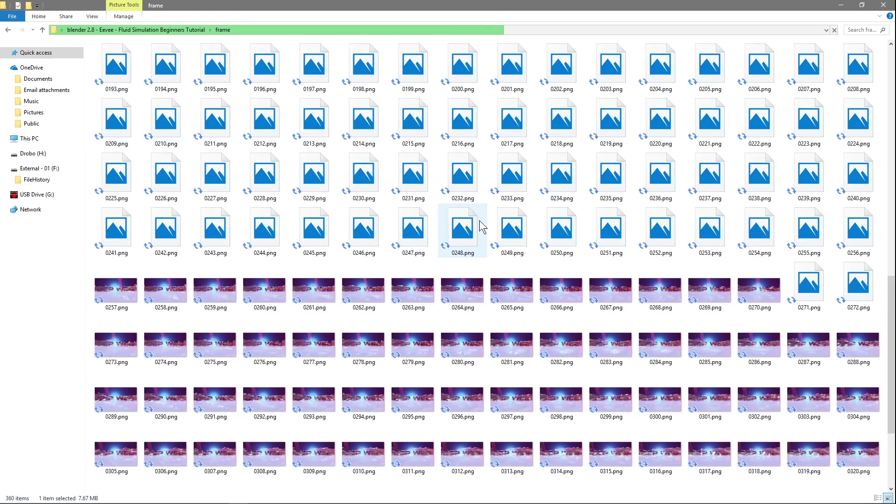
pyautogui.scroll(3, 480, 220)
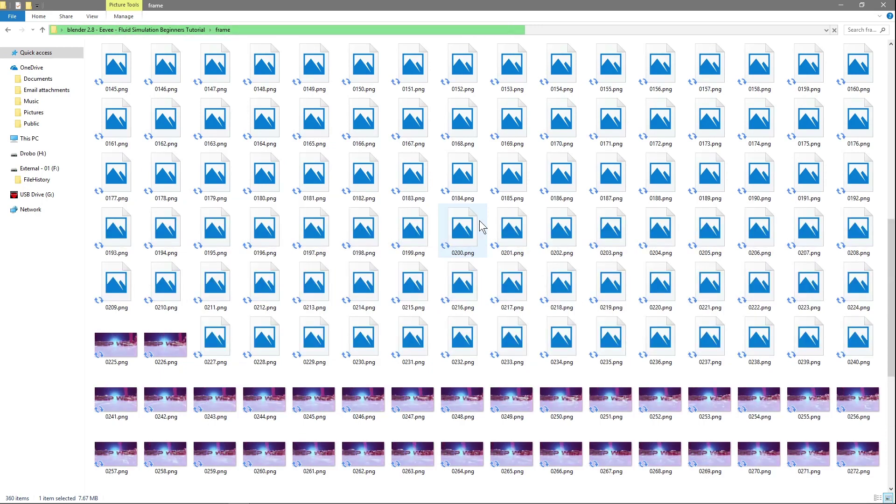
pyautogui.scroll(4, 480, 220)
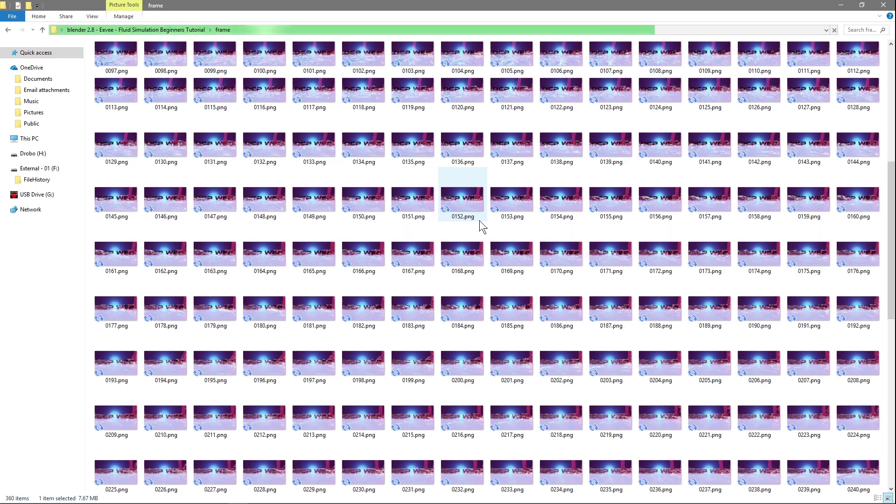
pyautogui.scroll(5, 480, 221)
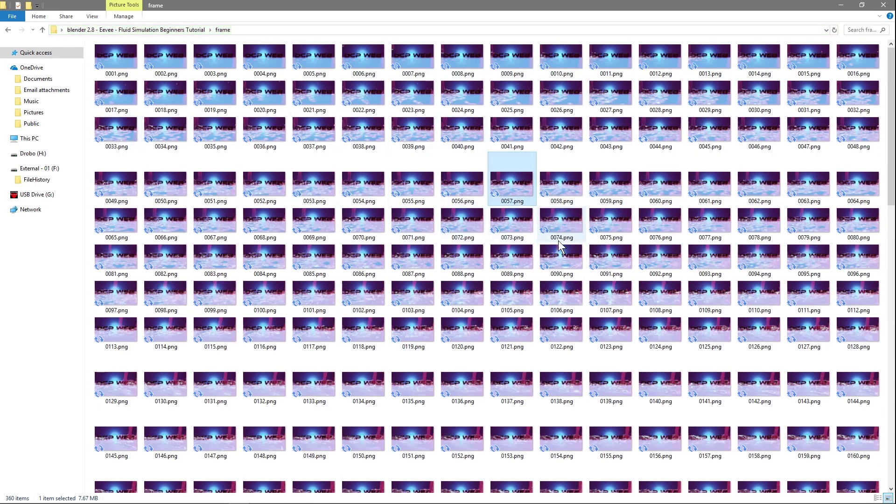
pyautogui.scroll(-8, 537, 224)
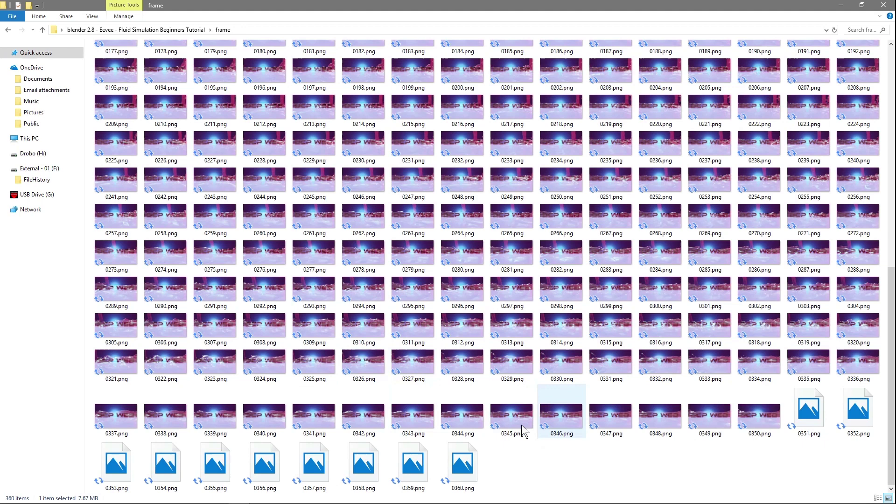
pyautogui.click(883, 5)
# Step: Switch back to Blender and save the water - 03.blend file
pyautogui.click(628, 495)
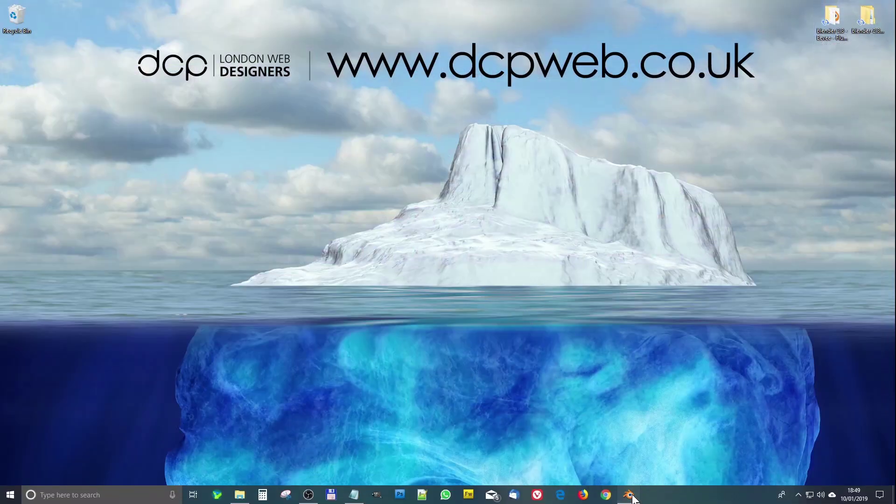
pyautogui.click(22, 17)
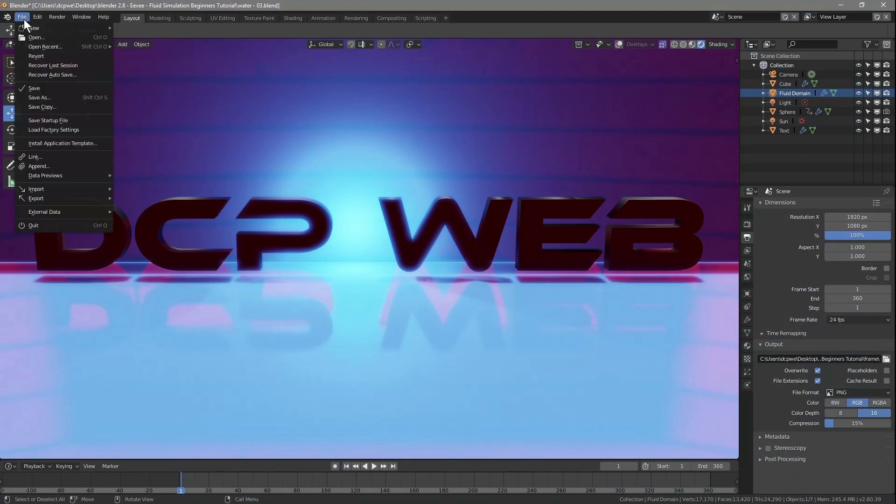
pyautogui.click(42, 87)
# Step: Change the 3D viewport area to the Video Sequencer and start adding an image sequence from the frame folder
pyautogui.click(10, 45)
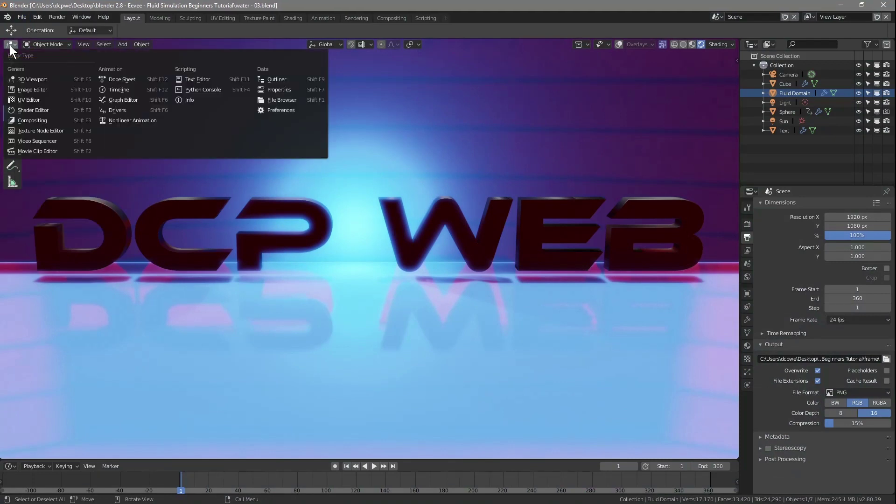
pyautogui.click(33, 140)
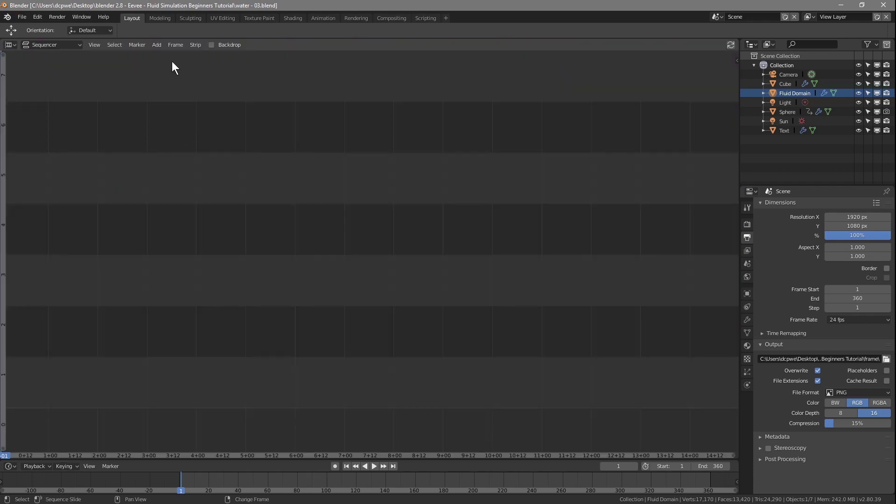
pyautogui.click(159, 45)
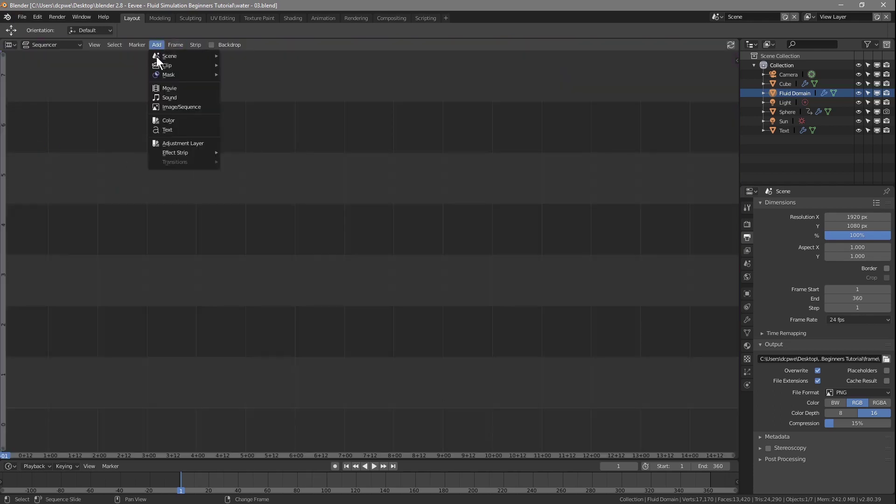
pyautogui.click(175, 107)
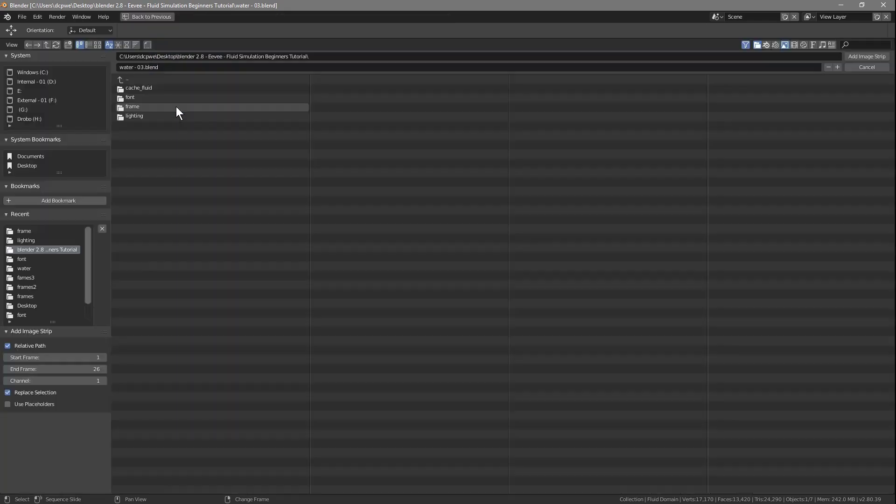
pyautogui.click(128, 108)
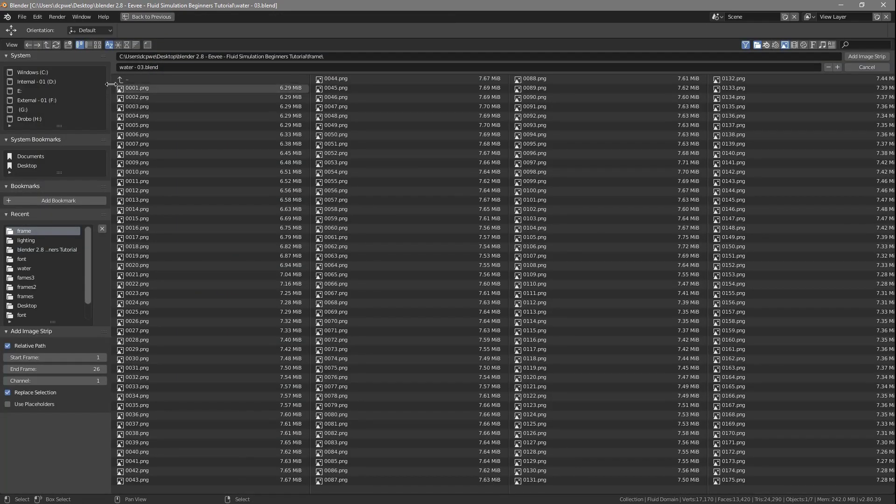
# Step: Select all rendered frames from 0001.png to 0360.png and add them as one image strip on channel 1
pyautogui.moveTo(113, 86); pyautogui.dragTo(848, 492)
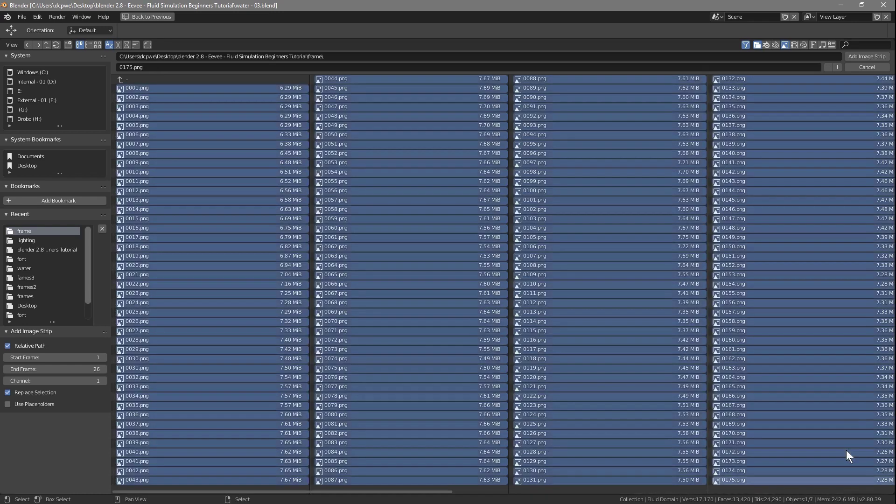
pyautogui.scroll(-6, 527, 245)
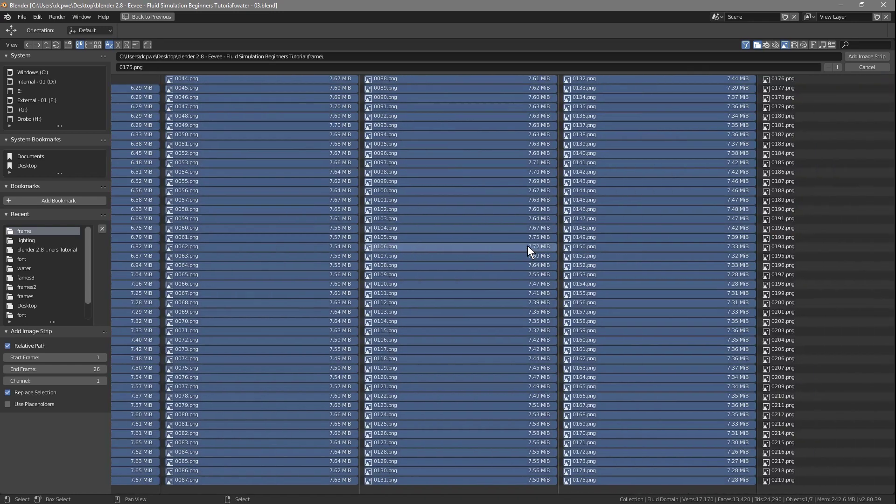
pyautogui.moveTo(478, 77); pyautogui.dragTo(862, 480)
pyautogui.scroll(-8, 654, 322)
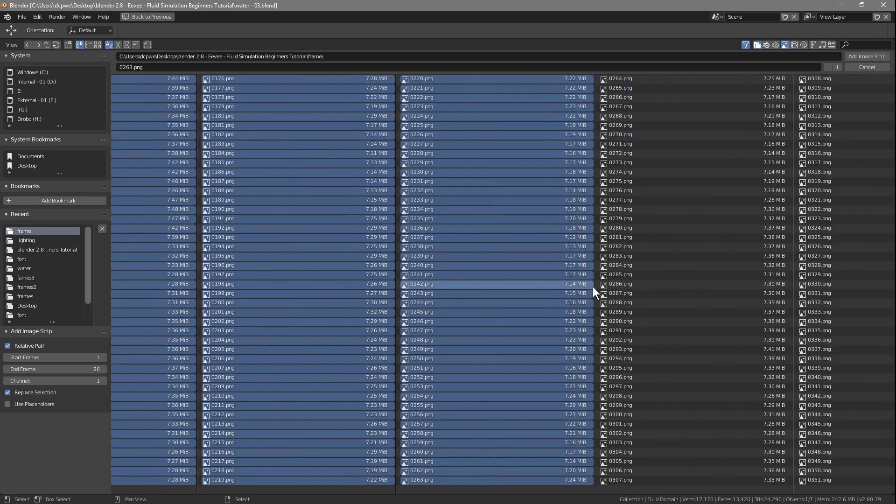
pyautogui.moveTo(833, 476); pyautogui.dragTo(344, 56)
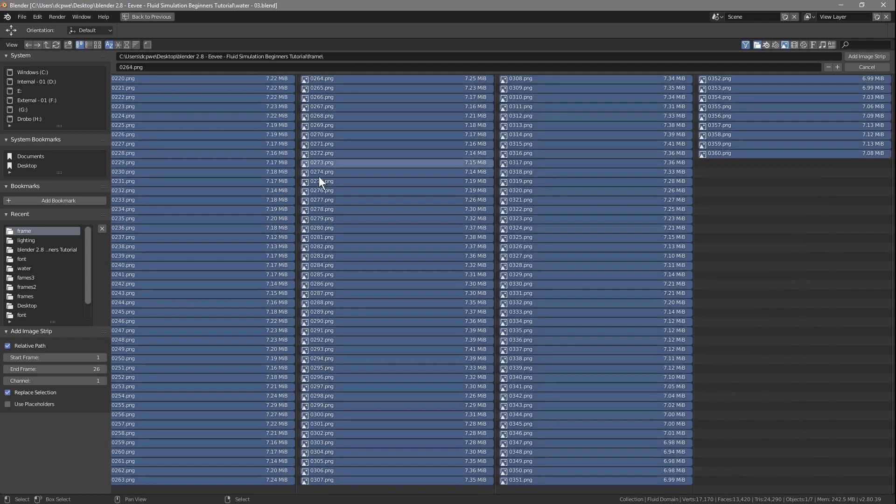
pyautogui.click(867, 57)
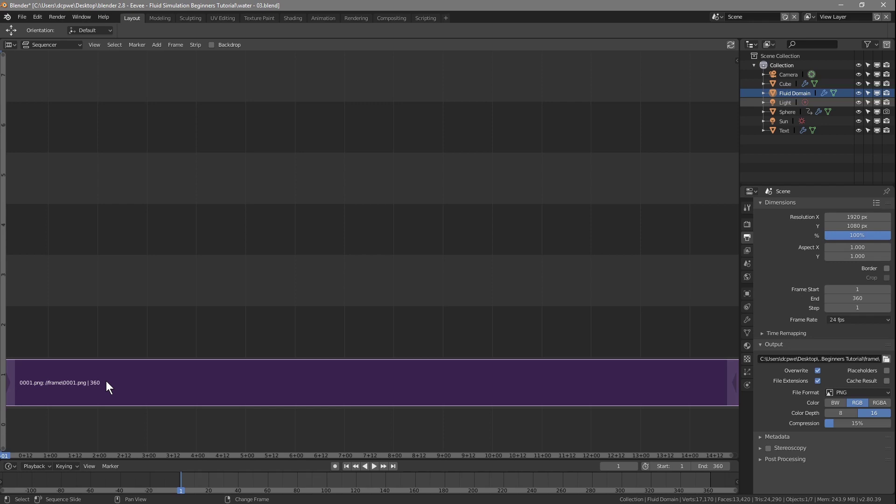
# Step: Show the combined Sequencer/Preview view, play the image strip from its beginning and stop the playback at frame 1
pyautogui.click(54, 45)
pyautogui.click(48, 77)
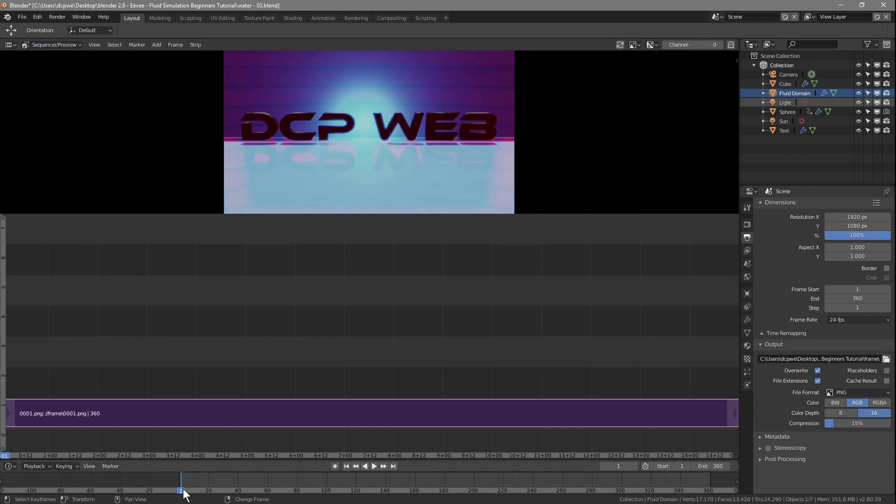
pyautogui.press('space')
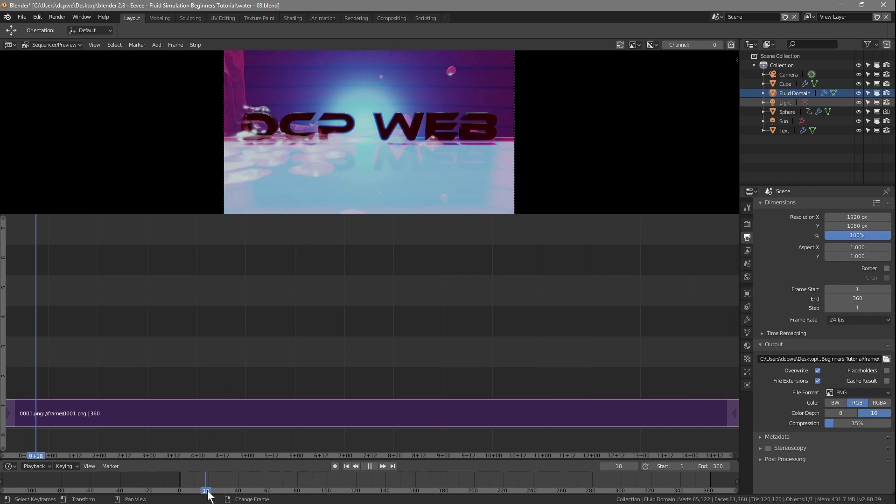
pyautogui.click(180, 492)
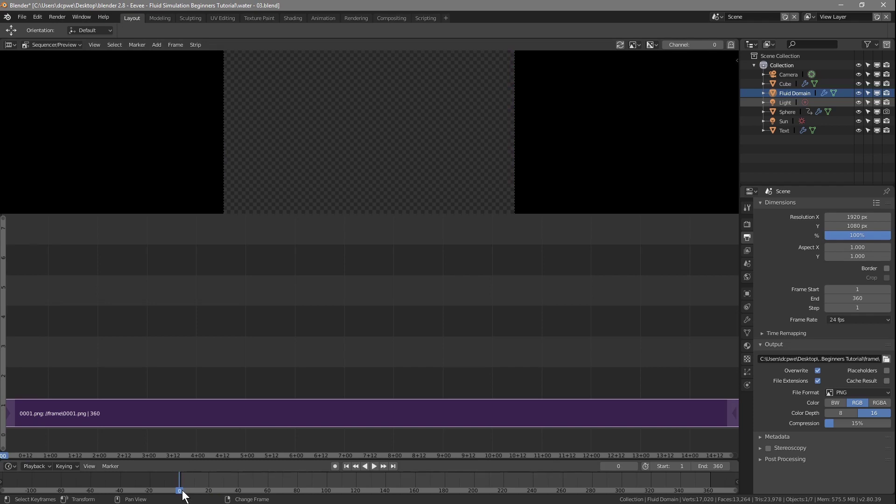
pyautogui.press('space')
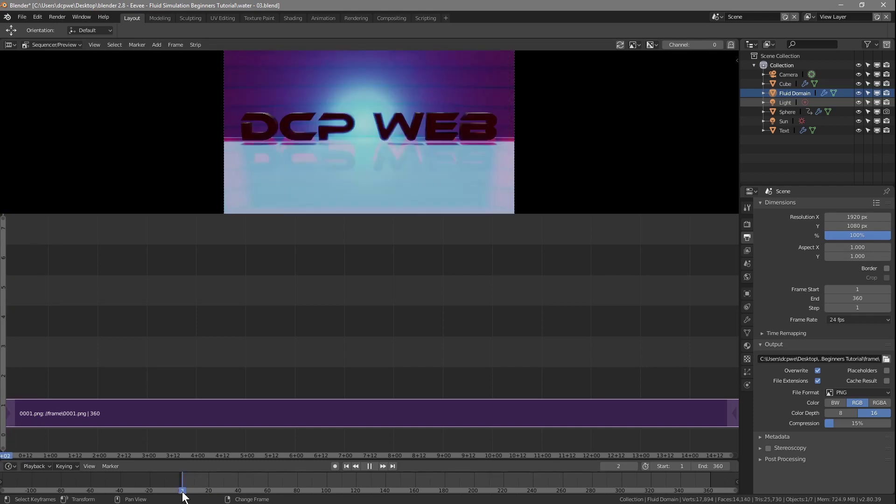
pyautogui.press('Escape')
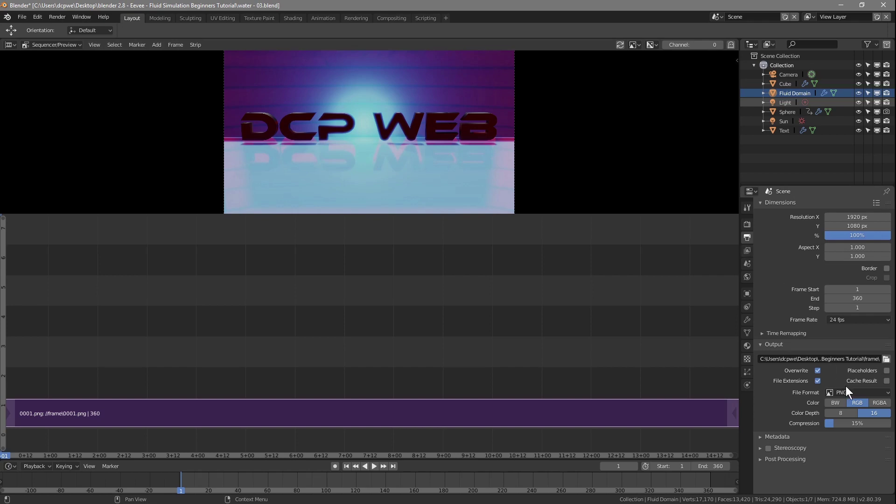
# Step: Set the output file format to AVI Raw, render the 360-frame animation in a maximized render window and close that window
pyautogui.click(867, 393)
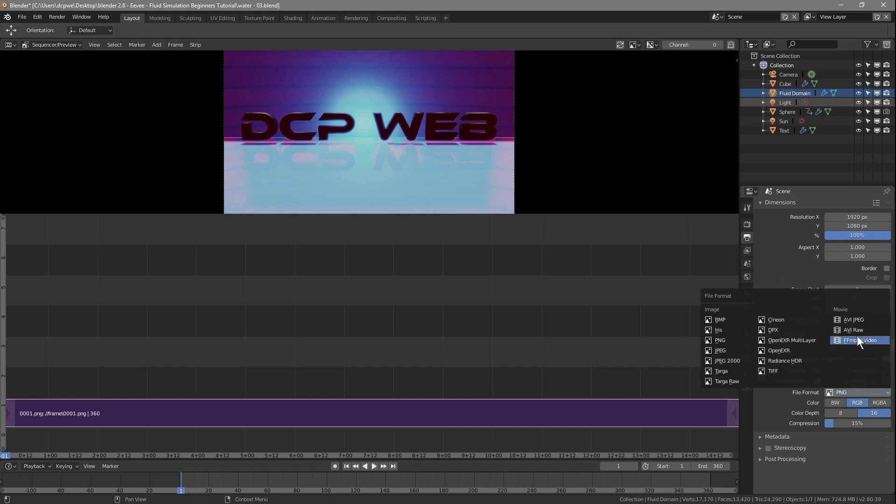
pyautogui.click(856, 328)
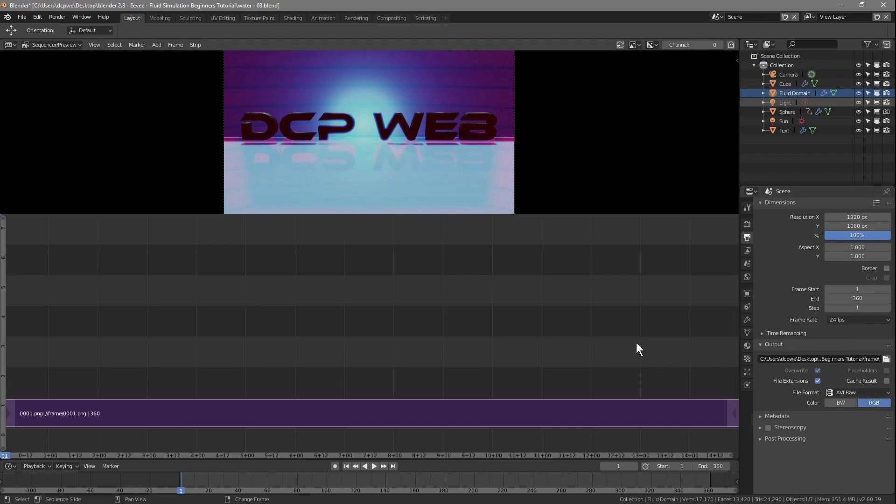
pyautogui.hotkey('ctrl', 'F12')
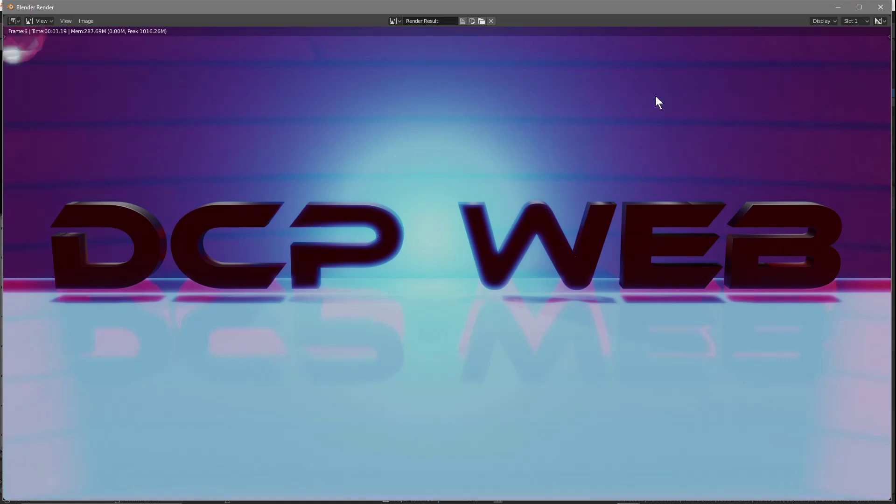
pyautogui.click(860, 8)
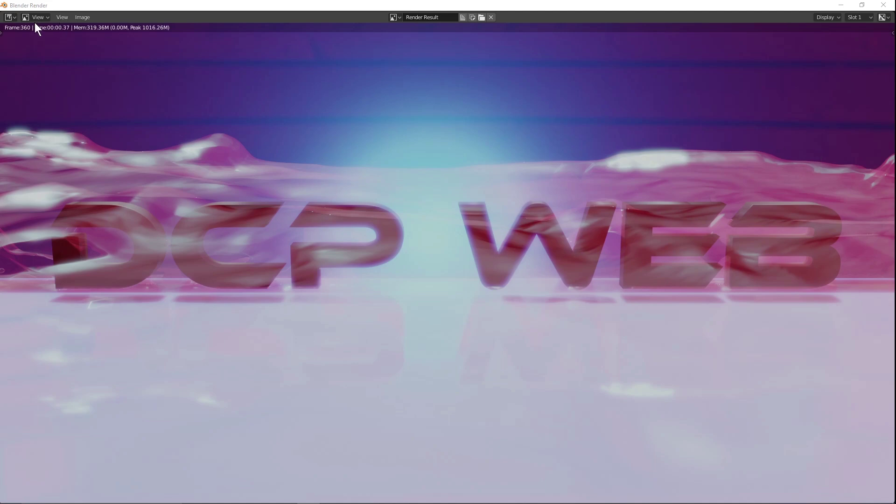
pyautogui.click(884, 5)
# Step: Change the sequencer area back to the 3D Viewport and save the water - 03.blend file
pyautogui.click(12, 45)
pyautogui.click(28, 80)
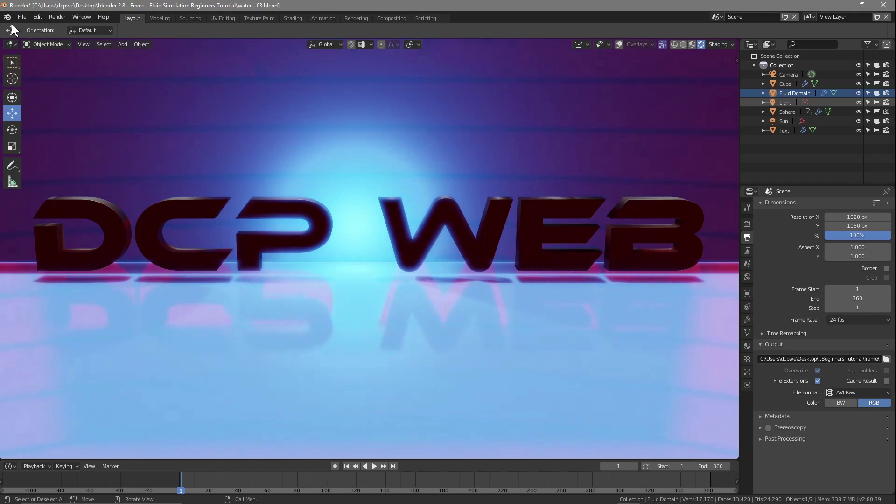
pyautogui.click(22, 17)
pyautogui.click(28, 87)
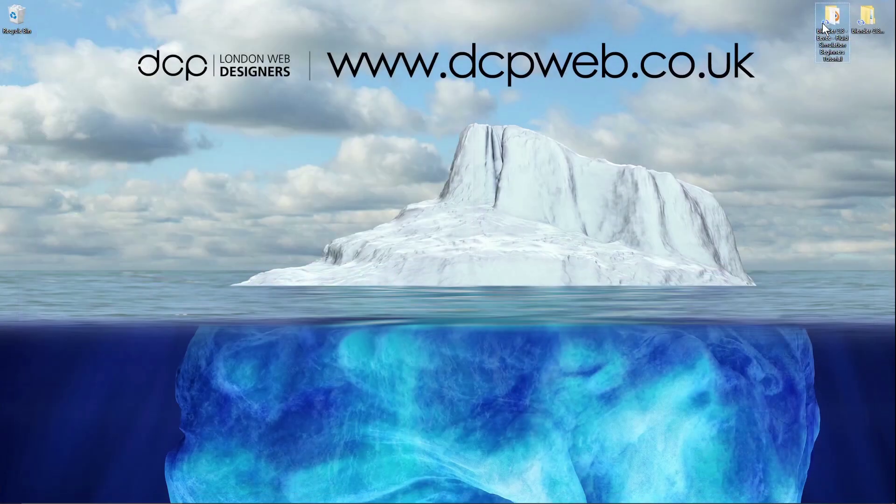
# Step: Open the tutorial folder from the desktop in a smaller File Explorer window and play the rendered 0001-0360 video from the frame folder
pyautogui.doubleClick(823, 23)
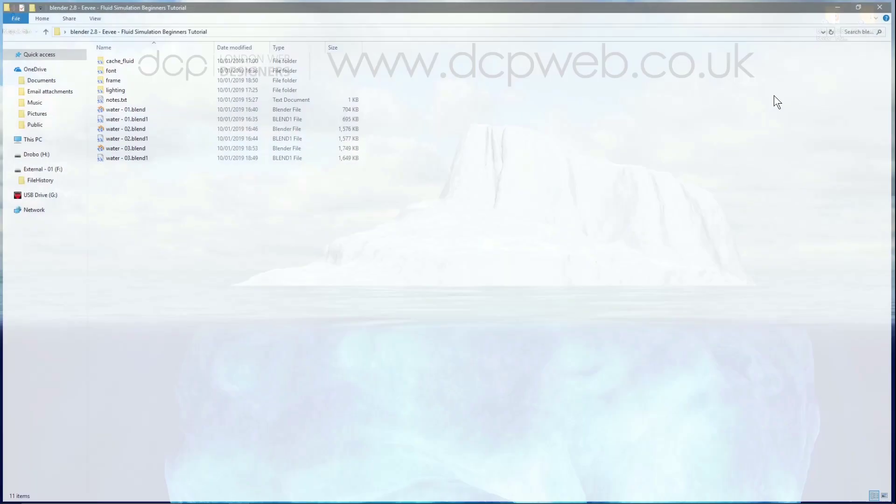
pyautogui.moveTo(473, 8); pyautogui.dragTo(608, 82)
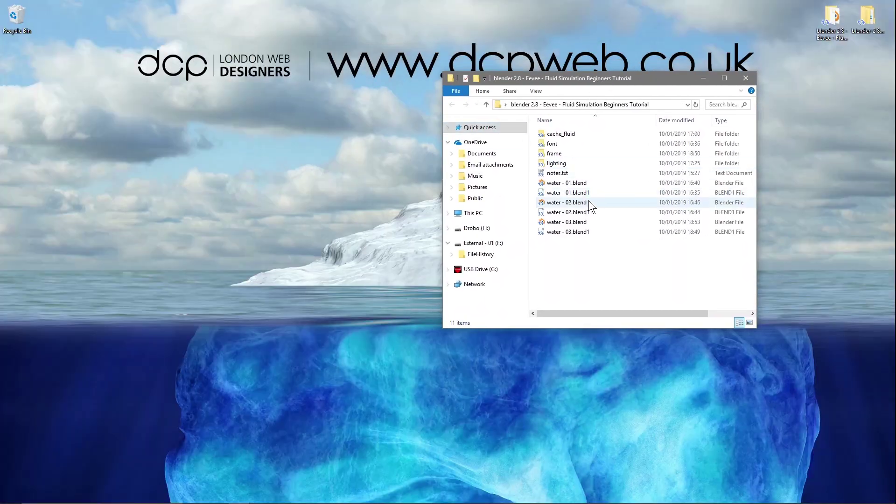
pyautogui.doubleClick(555, 153)
pyautogui.doubleClick(611, 150)
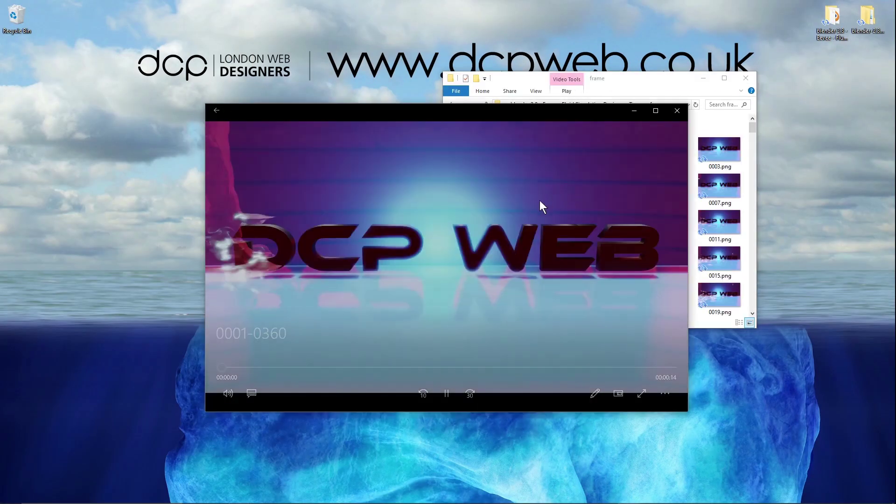
# Step: Watch the rendered 0001-0360 video in full screen and choose an entry from the player's additional options
pyautogui.doubleClick(539, 200)
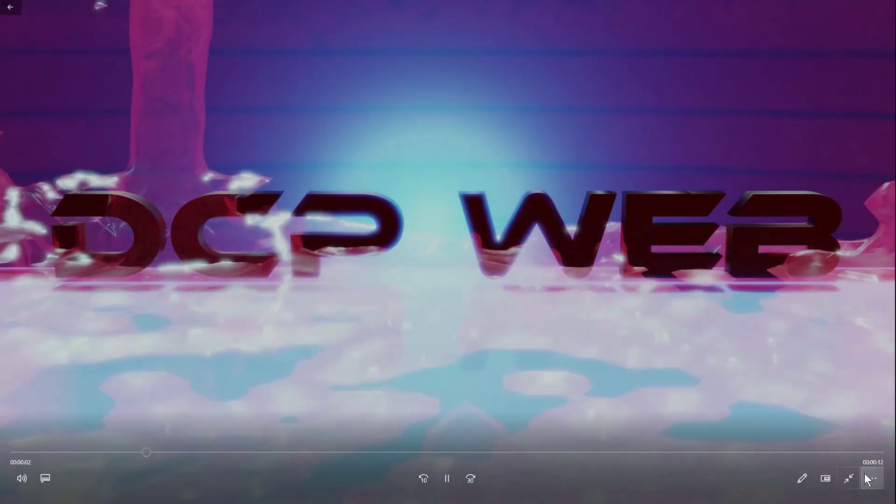
pyautogui.click(867, 476)
pyautogui.click(857, 426)
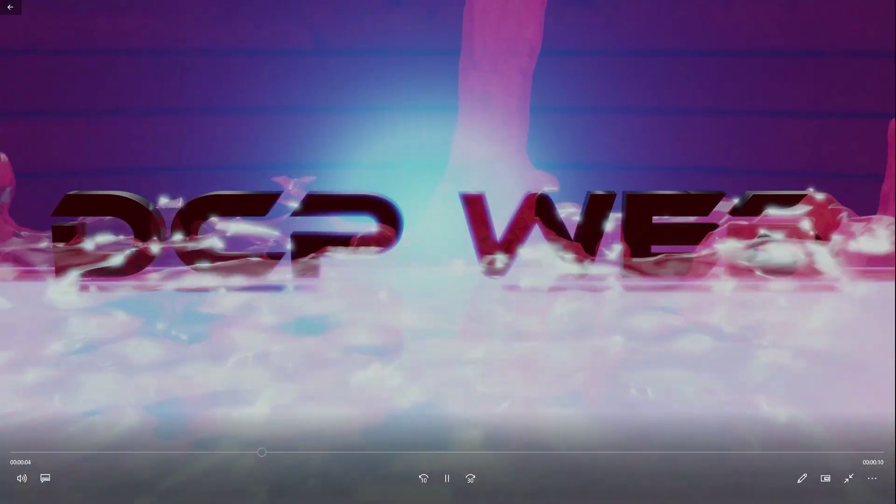